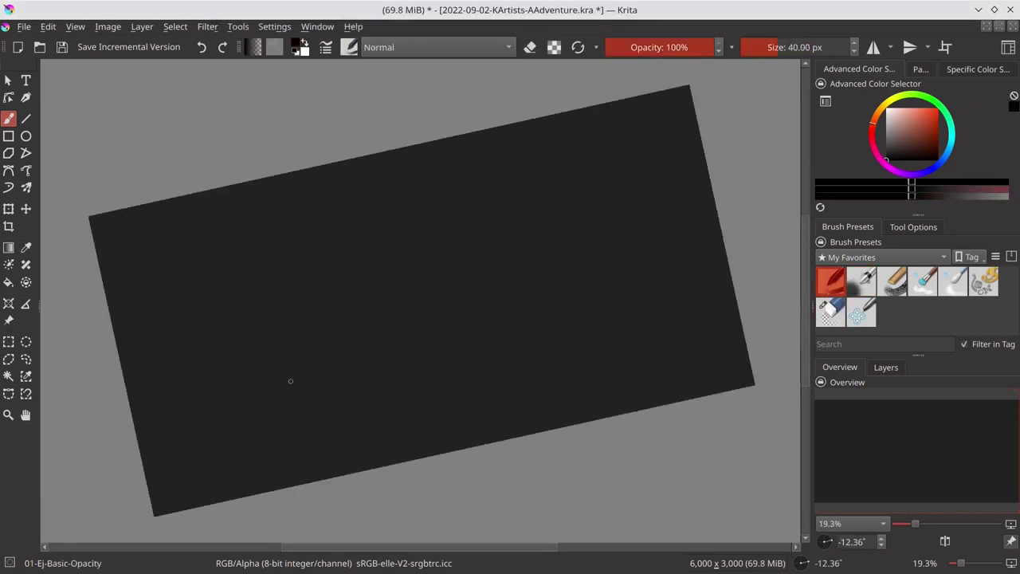
Step: Draw a straight horizon line across the canvas and set its layer opacity to 52%
key("v")
left_click_drag(119, 397, 734, 257)
left_click(885, 366)
left_click(905, 421)
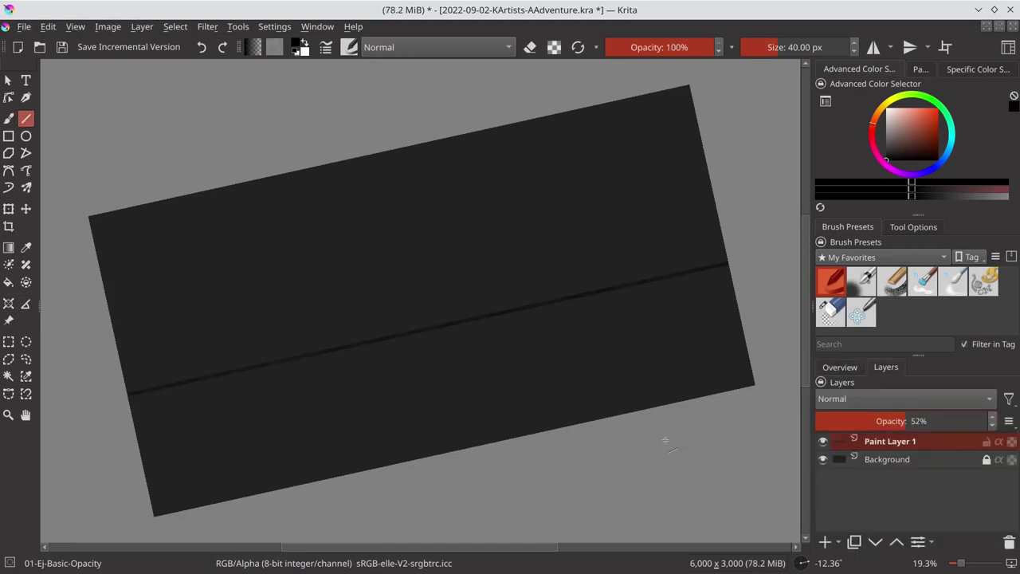
key("5")
Step: Duplicate Paint Layer 1 and shift both road lines lower on the canvas
right_click(890, 441)
left_click(831, 191)
key("t")
left_click_drag(417, 355, 417, 419)
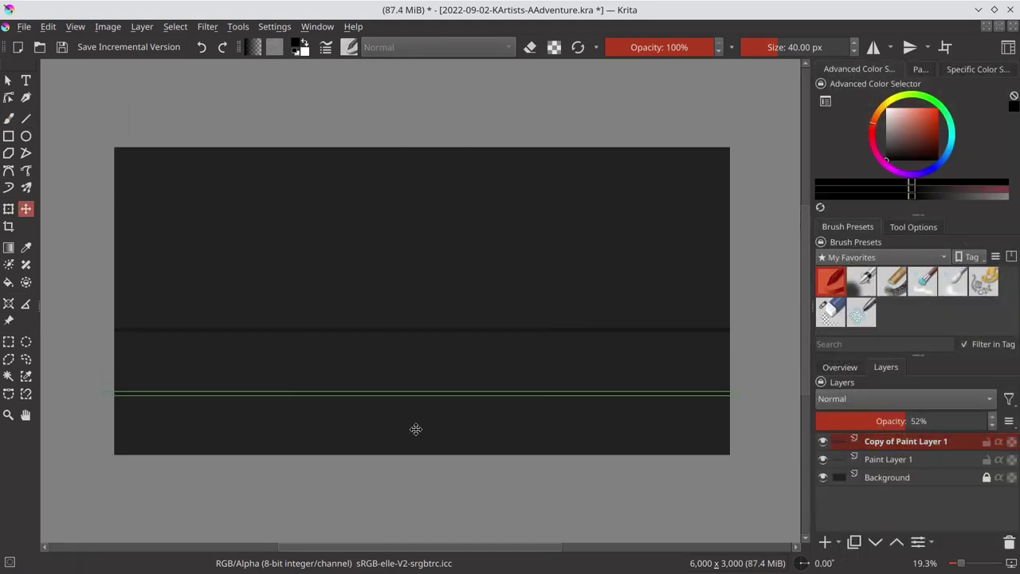
key("b")
key("c")
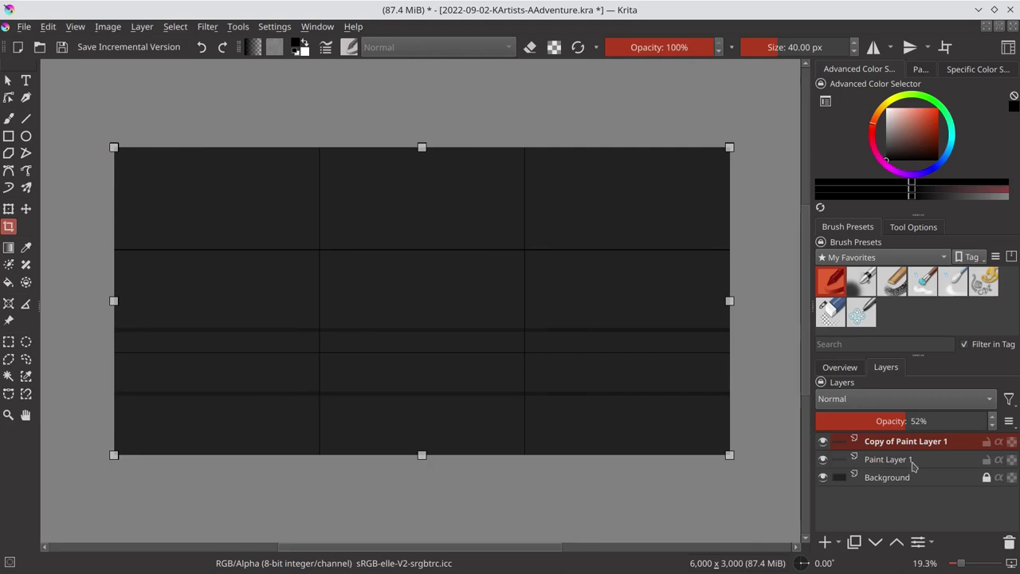
key("t")
left_click_drag(478, 356, 478, 365)
key("c")
key("Return")
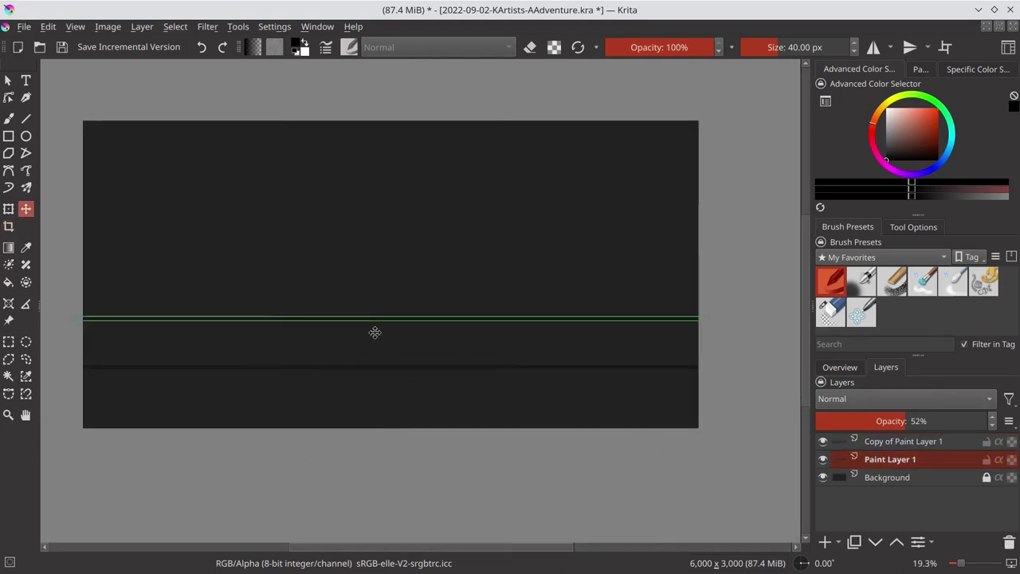
Step: On a new Paint Layer 2, block in a faded rough car silhouette, then set a 10 px brush
key("Insert")
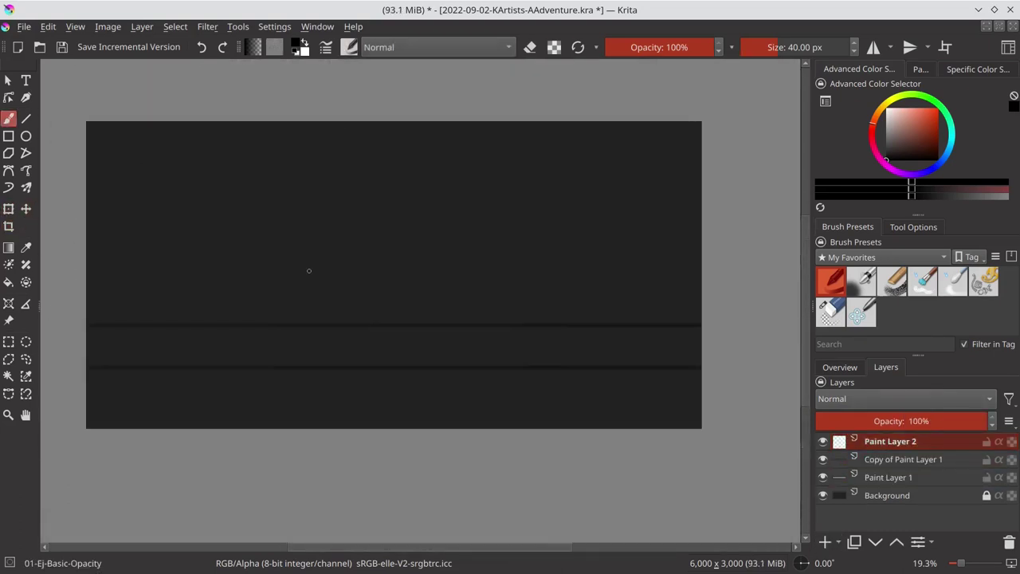
key("b")
left_click_drag(287, 306, 259, 312)
mouse_move(326, 279)
left_mouse_down()
mouse_move(259, 319)
mouse_move(271, 287)
mouse_move(326, 311)
mouse_move(333, 299)
mouse_move(352, 314)
left_mouse_up()
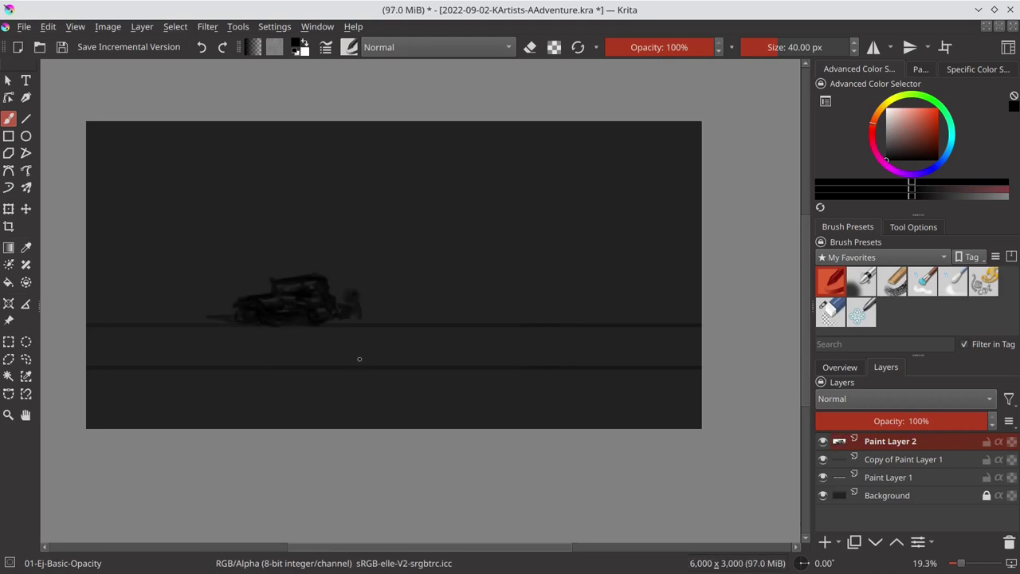
left_click(889, 421)
left_click_drag(774, 47, 761, 47)
Step: On a new layer, zoom in and sketch the left and right wheels with a chassis line
left_click(824, 542)
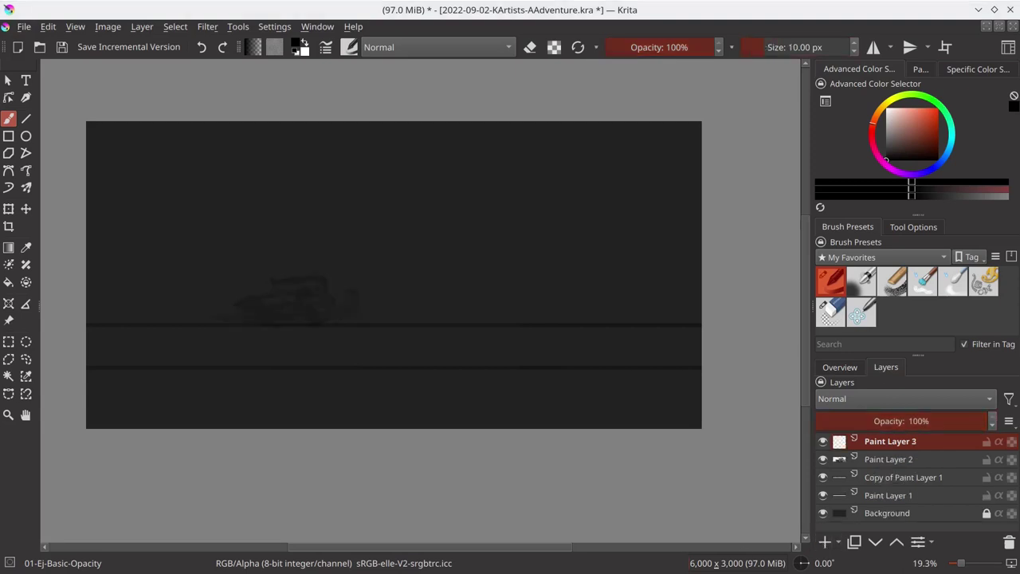
scroll(273, 312, "up", 5)
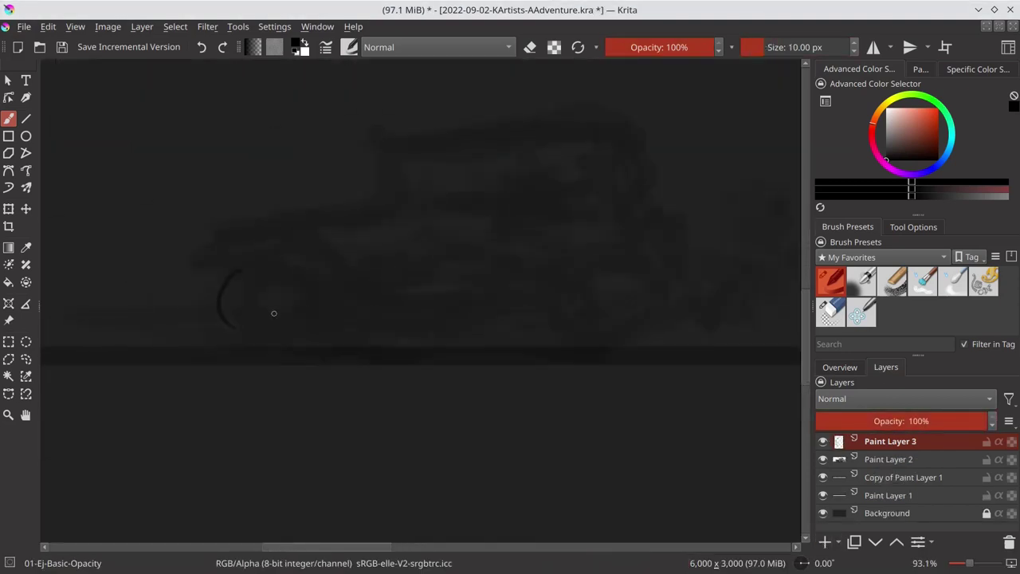
left_click_drag(304, 302, 262, 351)
mouse_move(216, 283)
left_mouse_down()
mouse_move(255, 275)
mouse_move(310, 326)
mouse_move(540, 317)
left_mouse_up()
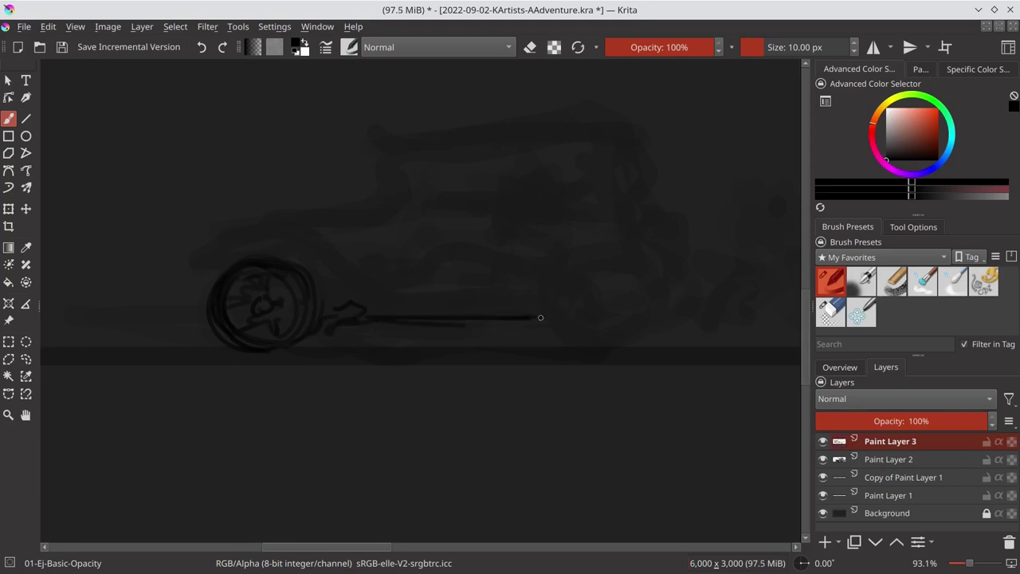
mouse_move(594, 261)
left_mouse_down()
mouse_move(566, 303)
mouse_move(630, 326)
left_mouse_up()
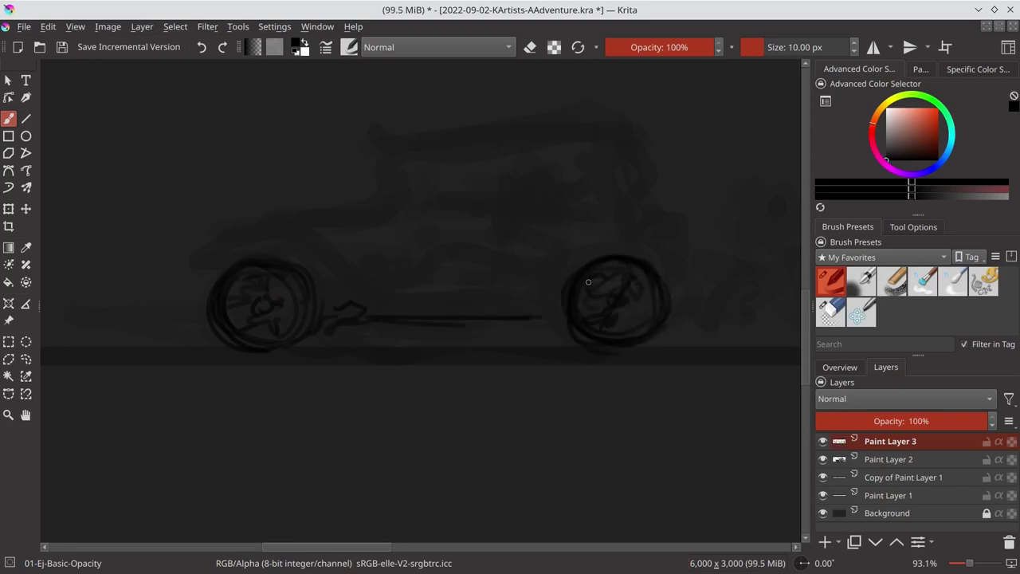
Step: Paint spokes inside both wheels, tilting and then levelling the canvas
left_click_drag(558, 359, 496, 407)
key("5")
key("4")
key("4")
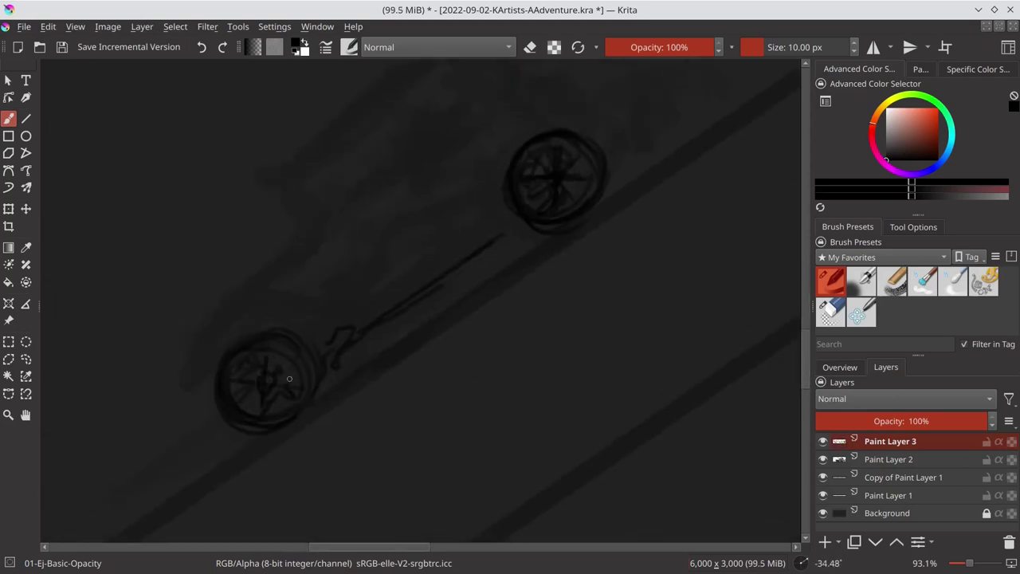
key("5")
left_click_drag(622, 251, 594, 291)
left_click_drag(248, 255, 236, 308)
left_click_drag(273, 266, 215, 294)
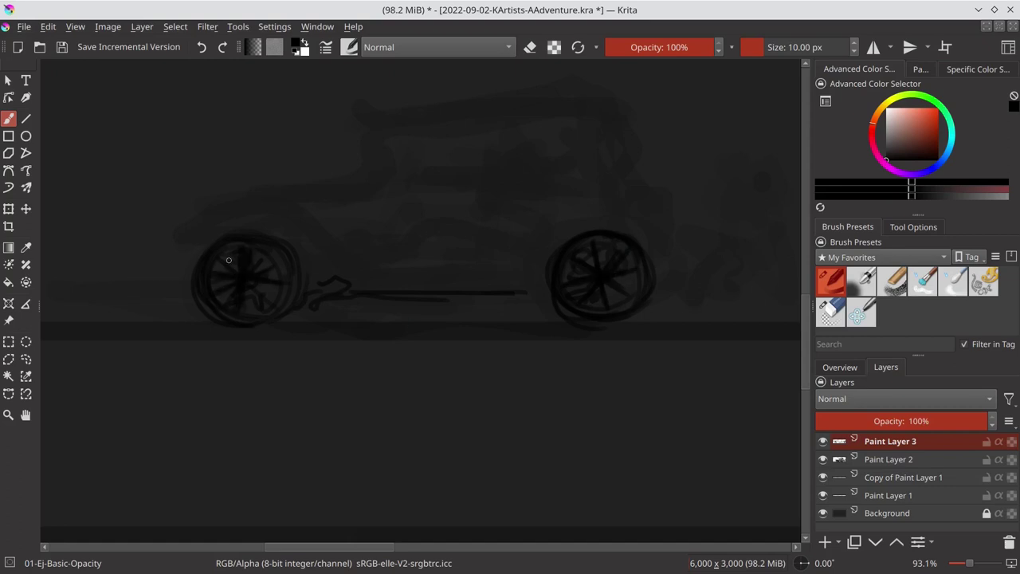
Step: Sketch the fender, lower body, hood, slanted windshield, door box and seat back
mouse_move(201, 221)
left_mouse_down()
mouse_move(526, 290)
mouse_move(642, 253)
left_mouse_up()
left_click_drag(502, 279, 673, 285)
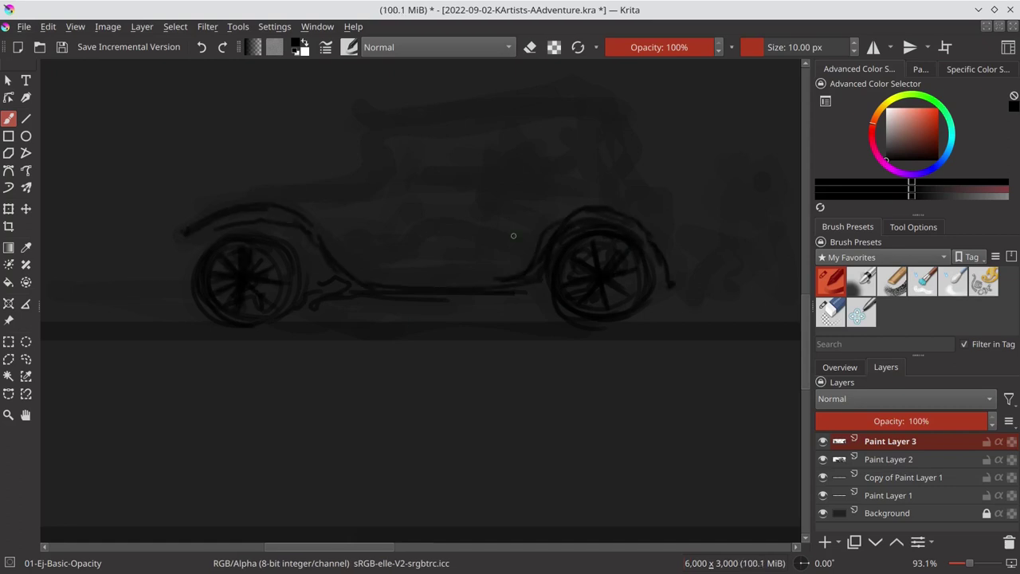
left_click_drag(206, 213, 375, 178)
mouse_move(379, 119)
left_mouse_down()
mouse_move(360, 178)
mouse_move(420, 190)
mouse_move(389, 263)
mouse_move(431, 265)
left_mouse_up()
left_click_drag(451, 199, 452, 262)
mouse_move(408, 199)
left_mouse_down()
mouse_move(494, 194)
mouse_move(510, 275)
left_mouse_up()
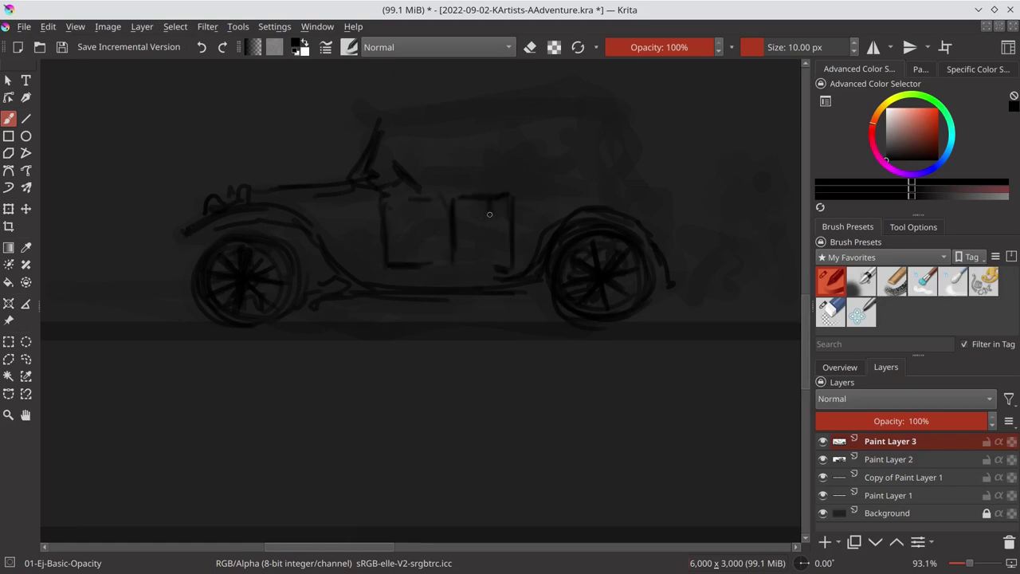
left_click_drag(510, 192, 567, 159)
Step: Erase part of the right wheel, add fender and door lines, and sketch a standing figure
key("e")
left_click_drag(558, 217, 594, 314)
key("e")
left_click_drag(506, 158, 562, 292)
left_click_drag(522, 247, 524, 275)
mouse_move(542, 156)
left_mouse_down()
mouse_move(575, 136)
mouse_move(575, 184)
left_mouse_up()
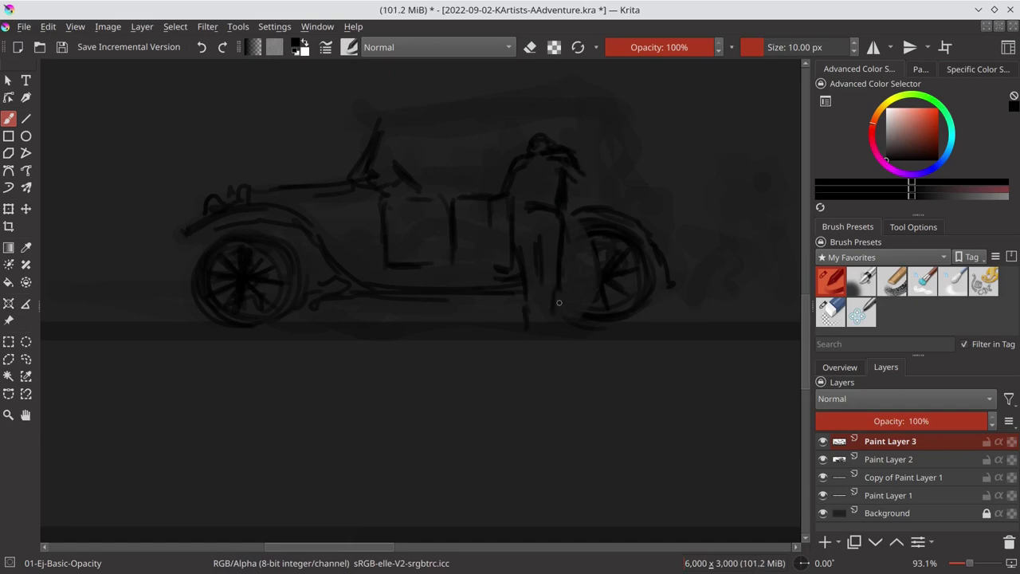
left_click_drag(559, 300, 562, 333)
Step: Draw the roof, rear pillar and rear body outline, then save the file
mouse_move(395, 122)
left_mouse_down()
mouse_move(631, 120)
mouse_move(617, 159)
left_mouse_up()
left_click_drag(596, 188, 642, 174)
left_click_drag(655, 236, 676, 284)
mouse_move(642, 174)
left_mouse_down()
mouse_move(673, 139)
mouse_move(665, 164)
left_mouse_up()
left_click_drag(655, 175, 659, 230)
left_click_drag(679, 198, 687, 243)
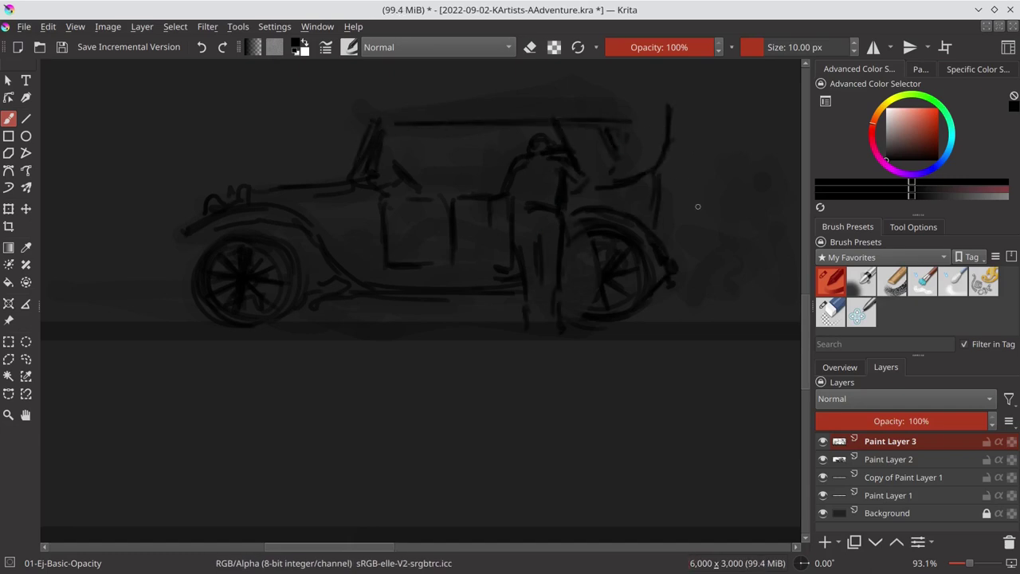
left_click_drag(367, 120, 675, 97)
left_click_drag(394, 198, 465, 198)
key("ctrl+s")
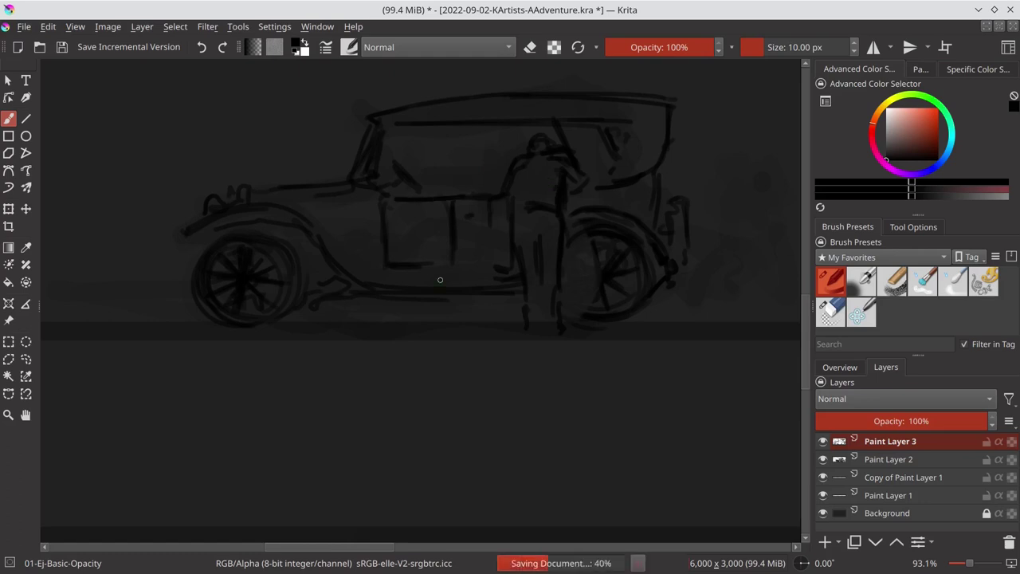
Step: Sketch a small standing figure with body, legs and a hat beside the car
key("e")
key("/")
mouse_move(714, 385)
left_mouse_down()
mouse_move(574, 398)
mouse_move(510, 446)
left_mouse_up()
mouse_move(535, 225)
left_mouse_down()
mouse_move(558, 236)
mouse_move(527, 285)
left_mouse_up()
mouse_move(557, 249)
left_mouse_down()
mouse_move(558, 316)
mouse_move(541, 354)
left_mouse_up()
left_click_drag(553, 317, 553, 366)
key("e")
Step: Erase and redraw the rider's head, body and outline
key("e")
left_click_drag(538, 272, 556, 276)
Step: Sketch a boxy machine with a wheel and begin a rider on top
mouse_move(549, 327)
left_mouse_down()
mouse_move(553, 368)
mouse_move(634, 380)
left_mouse_up()
left_click_drag(656, 340, 660, 379)
left_click_drag(586, 347, 674, 389)
mouse_move(596, 304)
left_mouse_down()
mouse_move(678, 340)
mouse_move(683, 353)
left_mouse_up()
left_click_drag(559, 279, 575, 287)
mouse_move(617, 167)
left_mouse_down()
mouse_move(637, 190)
mouse_move(659, 184)
left_mouse_up()
mouse_move(622, 188)
left_mouse_down()
mouse_move(600, 253)
mouse_move(662, 257)
left_mouse_up()
left_click_drag(661, 187, 681, 251)
key("e")
mouse_move(613, 152)
left_mouse_down()
mouse_move(641, 199)
mouse_move(669, 186)
left_mouse_up()
key("e")
mouse_move(654, 144)
left_mouse_down()
mouse_move(642, 229)
mouse_move(698, 263)
mouse_move(698, 308)
left_mouse_up()
left_click_drag(698, 217, 701, 248)
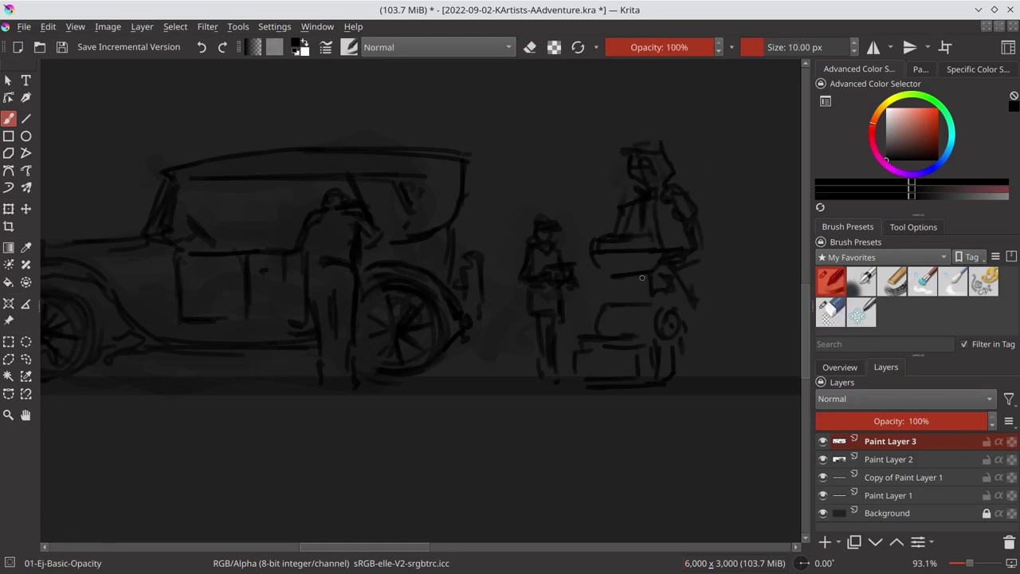
left_click_drag(644, 274, 642, 315)
left_click_drag(682, 282, 684, 325)
left_click_drag(654, 183, 669, 157)
left_click_drag(671, 167, 692, 151)
Step: Mirror the view to check the drawing and rotate the sketch slightly
left_click(840, 367)
key("m")
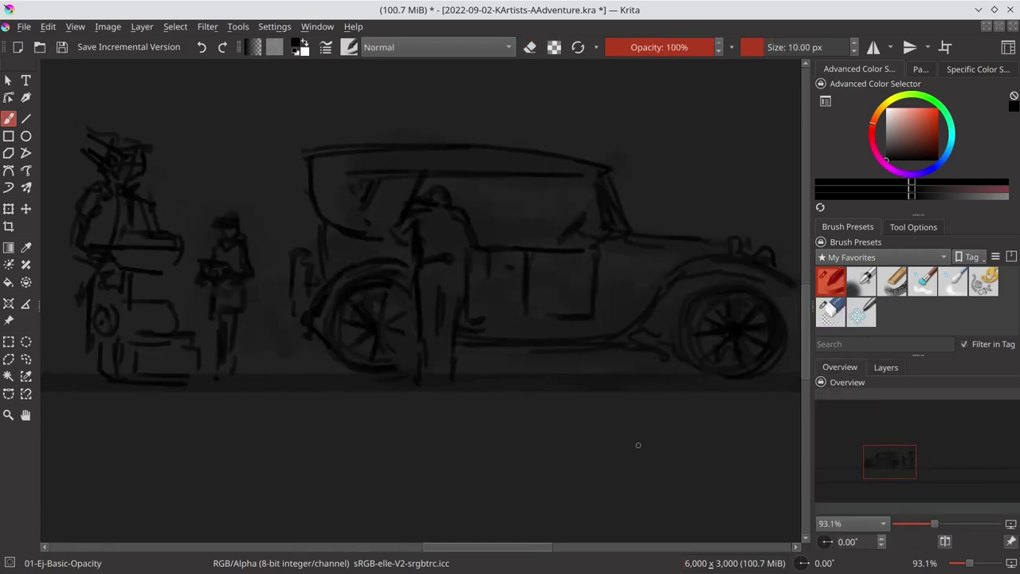
key("ctrl+t")
left_click_drag(390, 248, 388, 230)
key("b")
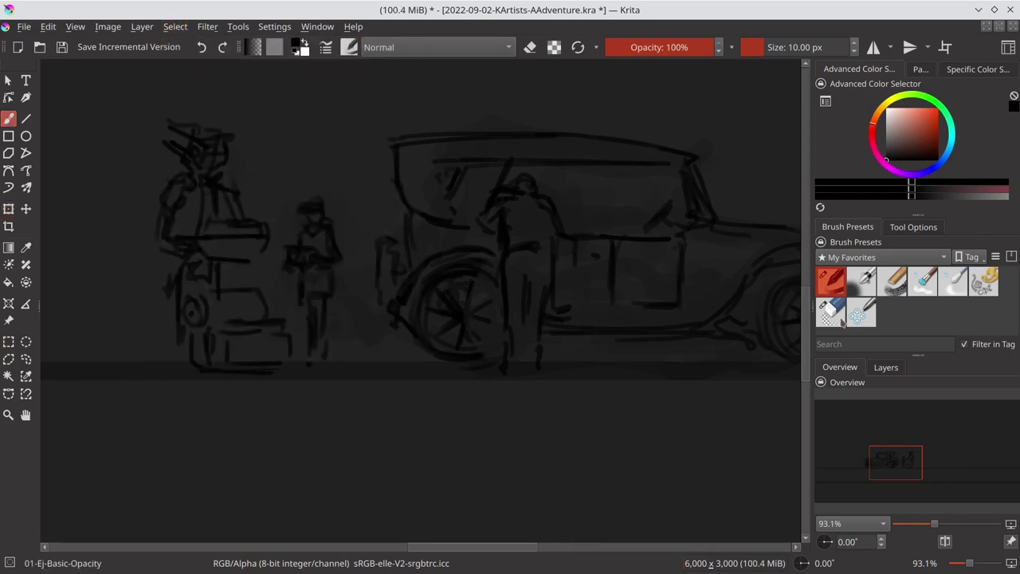
Step: Strengthen the figures' legs, the car's underside and the left figure's outline
left_click_drag(526, 270, 527, 368)
left_click_drag(547, 322, 545, 359)
left_click_drag(500, 163, 475, 234)
left_click_drag(575, 263, 570, 314)
left_click_drag(558, 340, 647, 333)
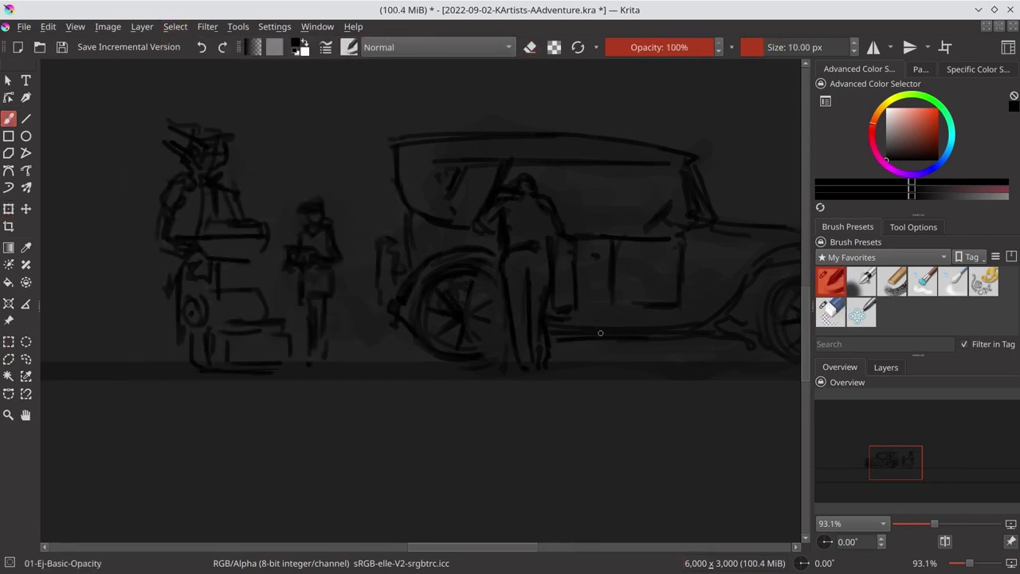
mouse_move(170, 180)
left_mouse_down()
mouse_move(208, 206)
mouse_move(185, 234)
left_mouse_up()
mouse_move(177, 172)
left_mouse_down()
mouse_move(144, 177)
mouse_move(213, 165)
left_mouse_up()
left_click_drag(295, 248, 292, 287)
left_click_drag(254, 301, 252, 347)
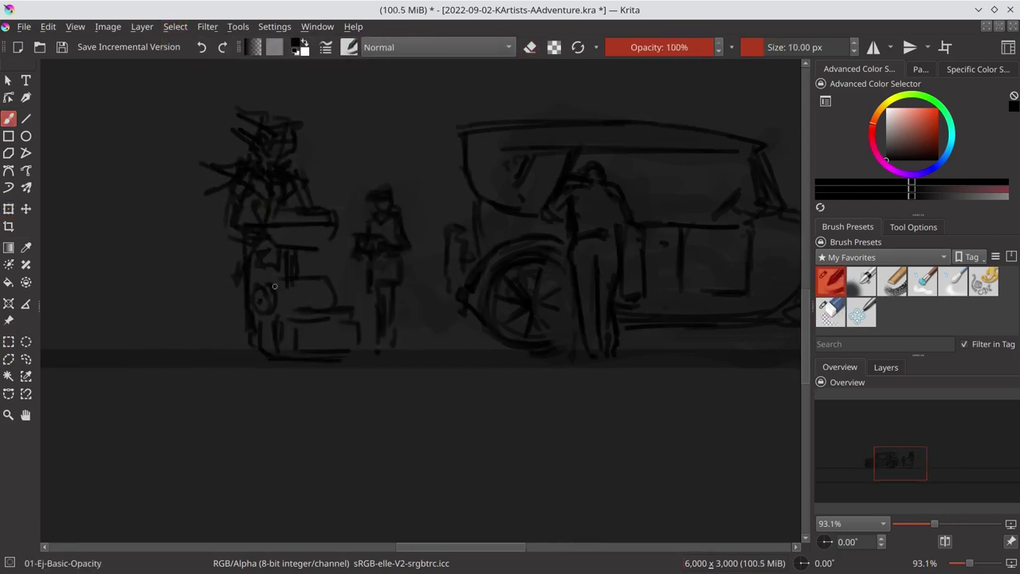
scroll(389, 418, "down", 5)
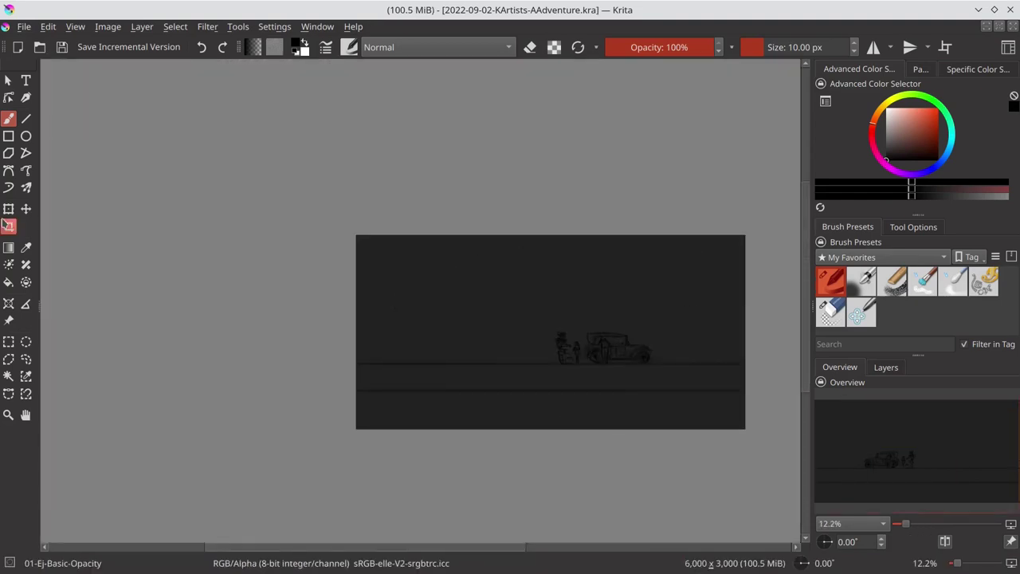
Step: Enlarge the car sketch onto the road and move the road lines slightly lower
key("ctrl+t")
left_click_drag(682, 312, 647, 330)
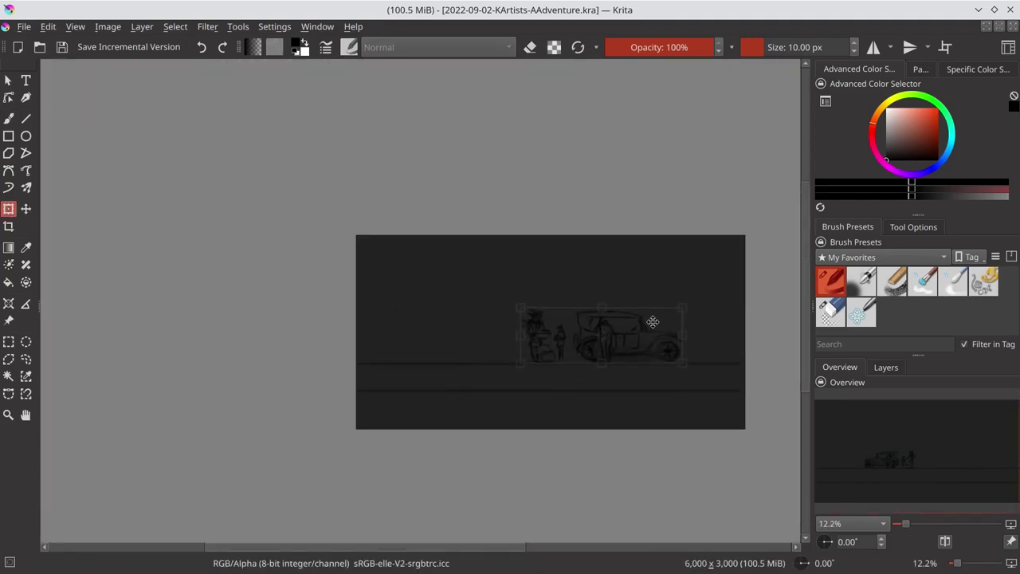
key("t")
left_click_drag(581, 383, 581, 389)
key("b")
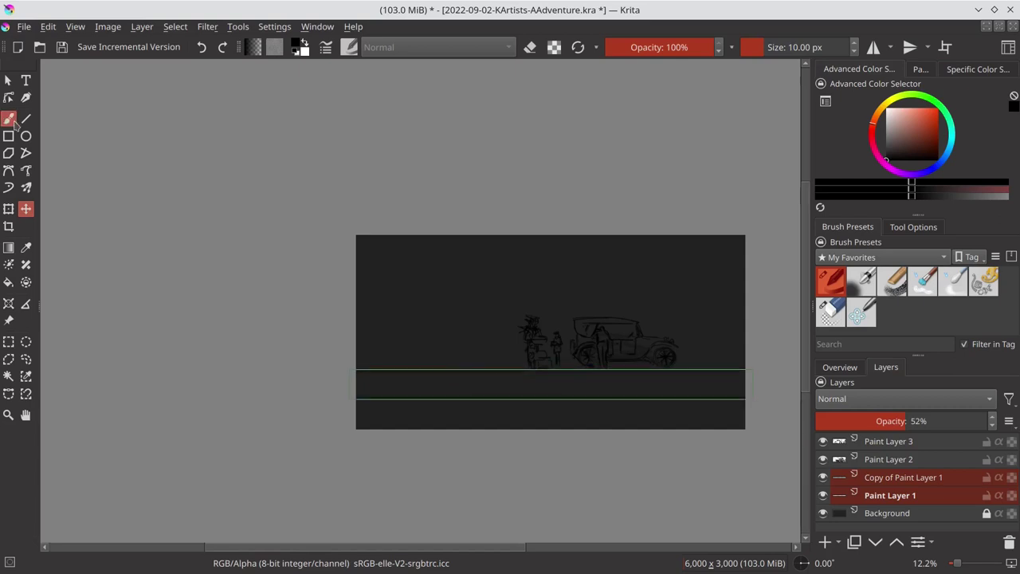
Step: Fade Paint Layer 3 to 21% opacity and delete the silhouette layer Paint Layer 2
left_click(889, 441)
left_click(851, 421)
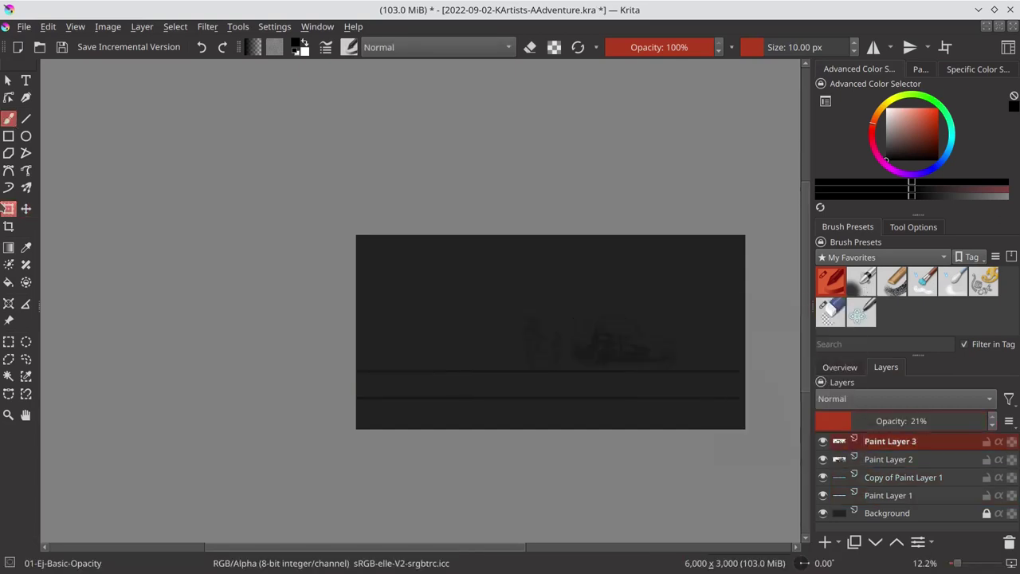
left_click(889, 459)
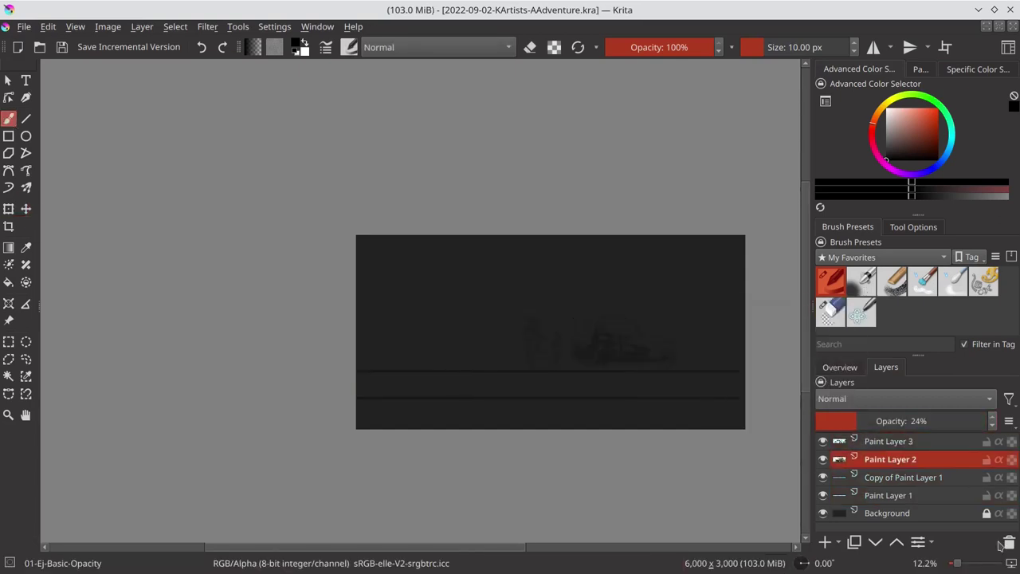
left_click(1009, 542)
left_click(888, 440)
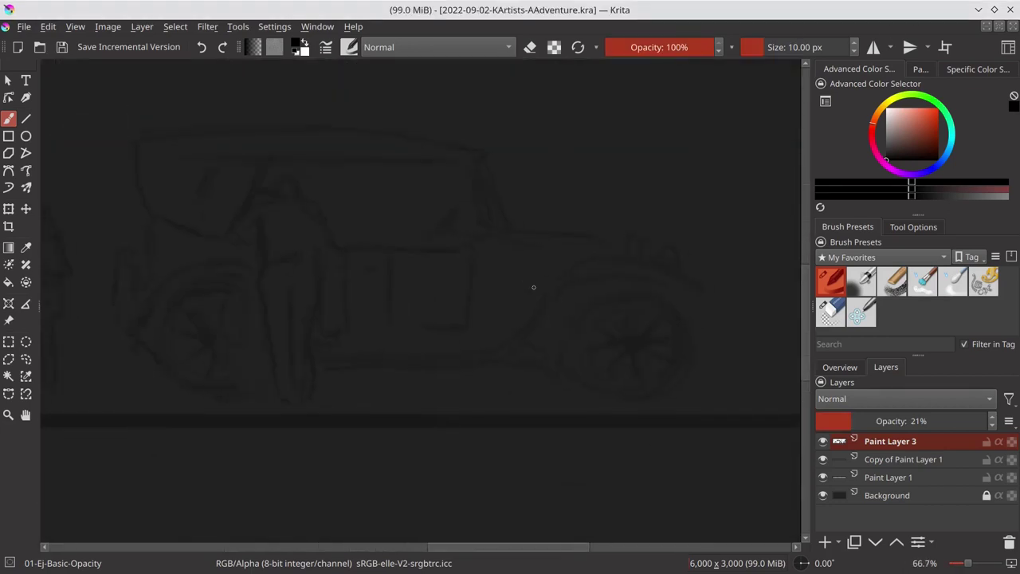
left_click(823, 463)
Step: Draw an ellipse guide on the rear wheel and copy it onto the front wheel
key("Insert")
key("j")
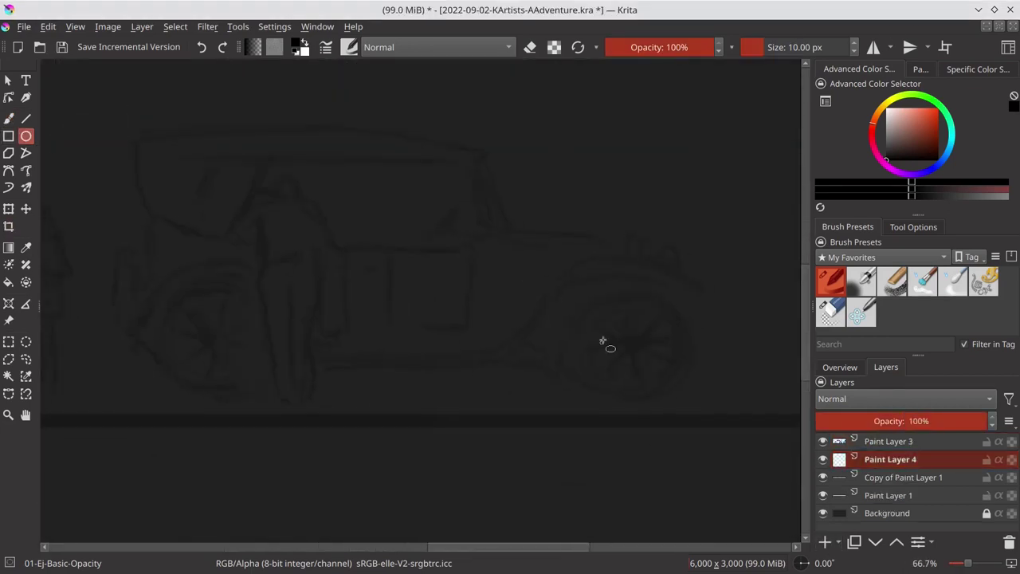
left_click_drag(598, 293, 704, 400)
key("t")
left_click_drag(394, 312, 365, 308)
key("ctrl+t")
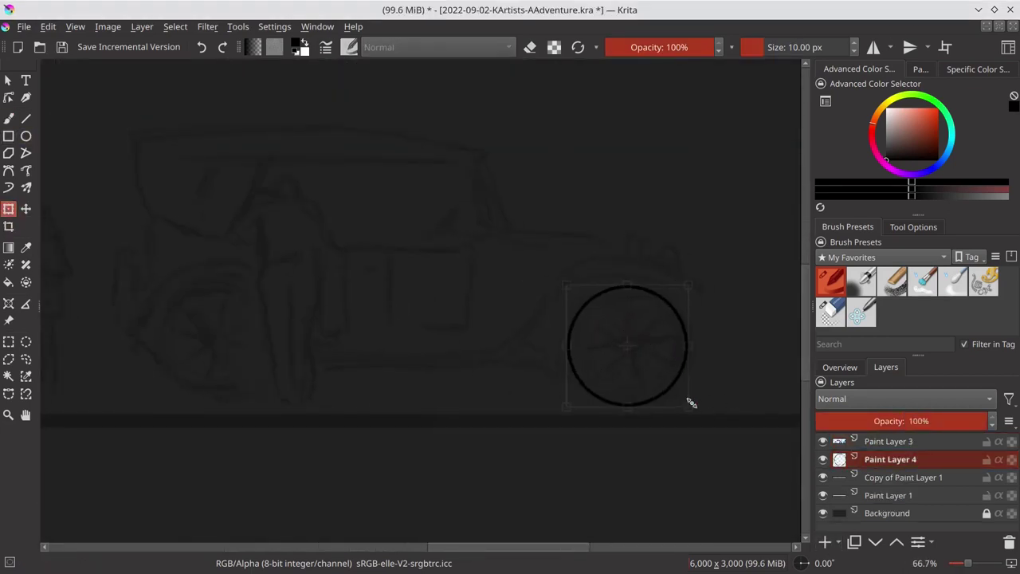
mouse_move(688, 401)
left_mouse_down()
mouse_move(649, 403)
mouse_move(672, 462)
left_mouse_up()
key("ctrl+j")
left_click_drag(656, 376, 245, 375)
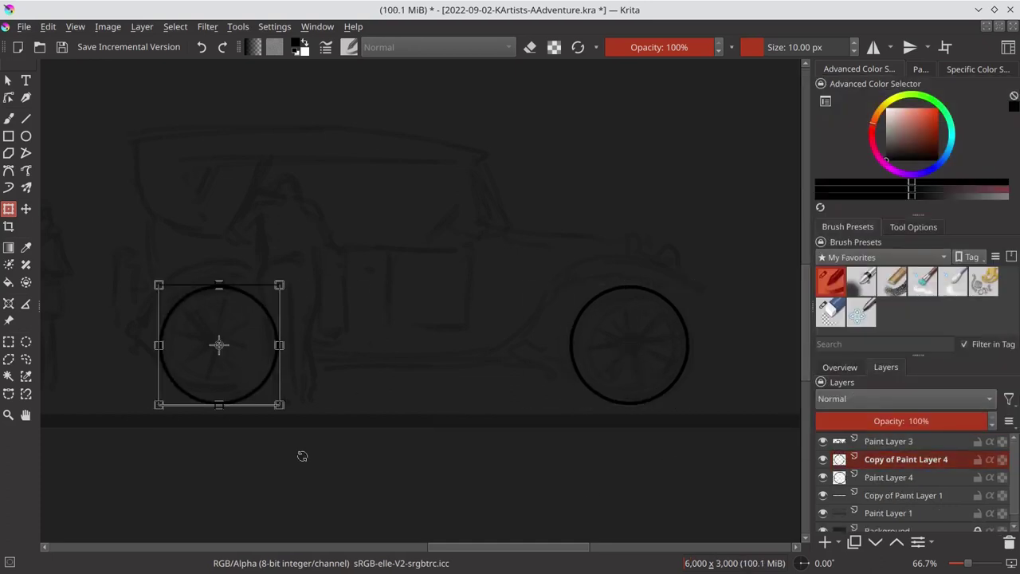
key("ctrl+e")
Step: On a new top layer, ink the rear wheel's rim arcs and spokes
left_click(825, 541)
key("b")
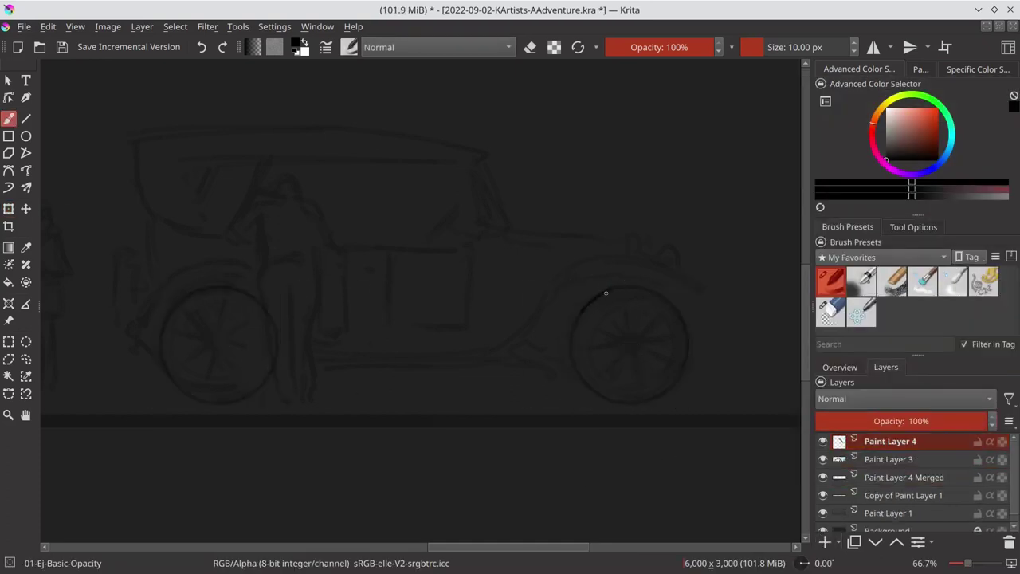
mouse_move(605, 292)
left_mouse_down()
mouse_move(658, 289)
mouse_move(686, 346)
left_mouse_up()
left_click_drag(582, 379, 651, 397)
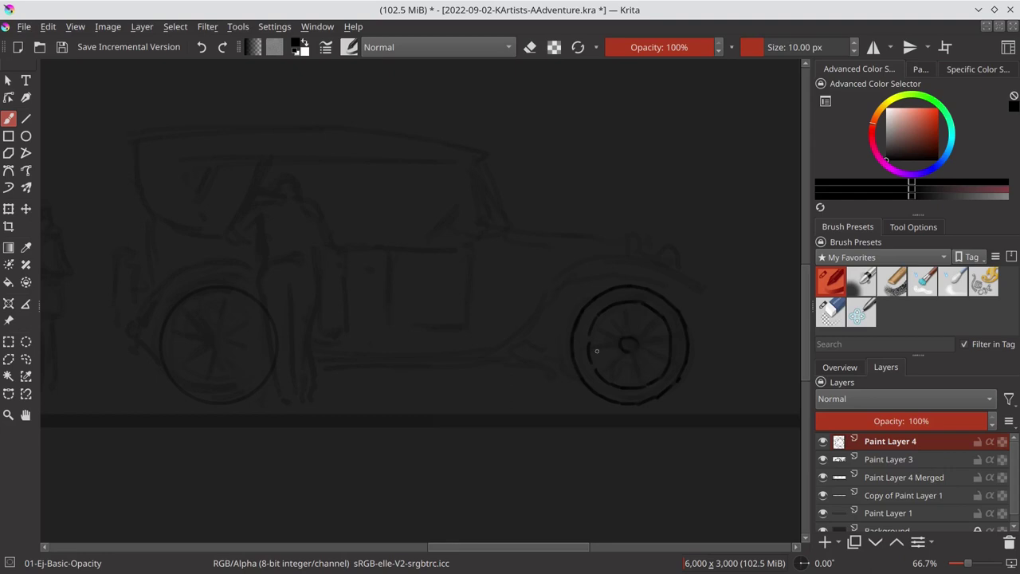
left_click_drag(650, 312, 642, 334)
left_click_drag(666, 349, 637, 363)
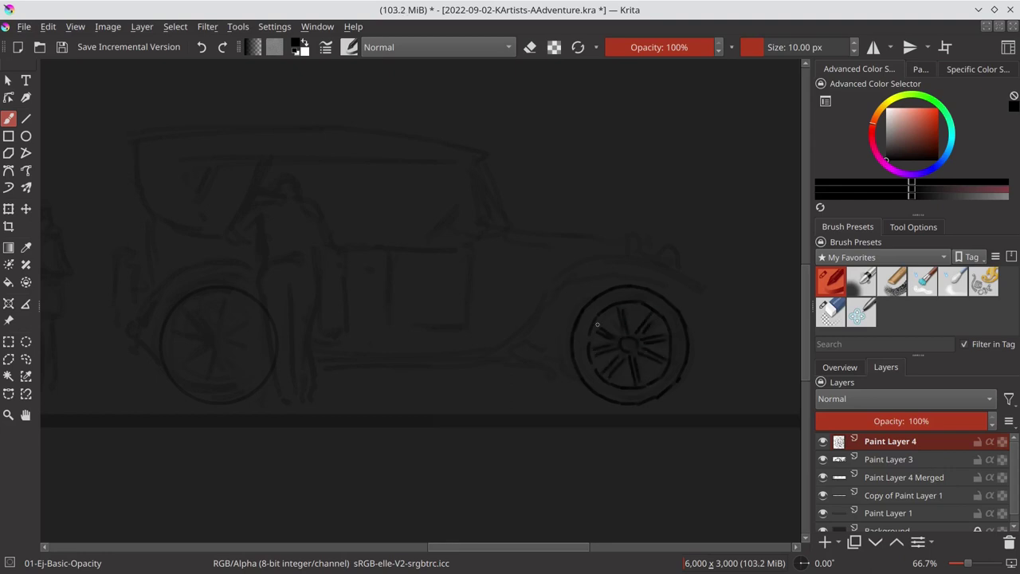
Step: Copy the inked wheel onto the front wheel and merge it into Paint Layer 4
key("ctrl+j")
key("ctrl+t")
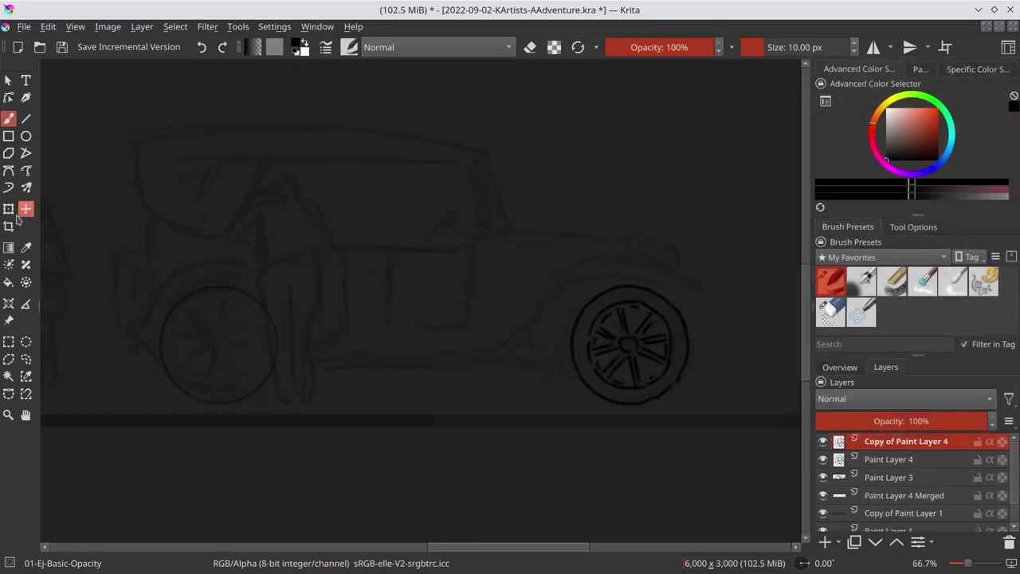
left_click_drag(710, 333, 714, 379)
left_click_drag(650, 358, 239, 358)
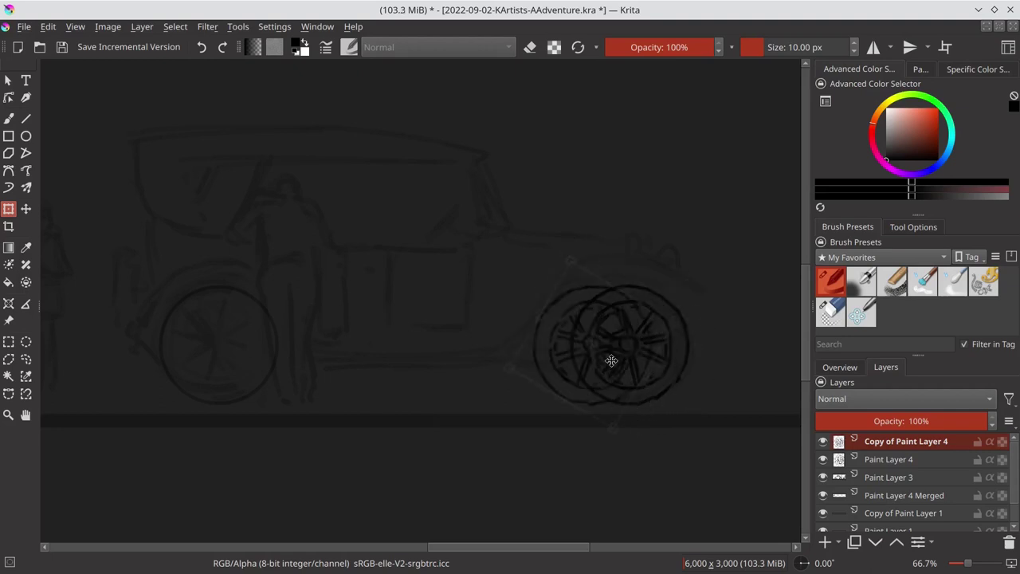
key("Return")
key("ctrl+e")
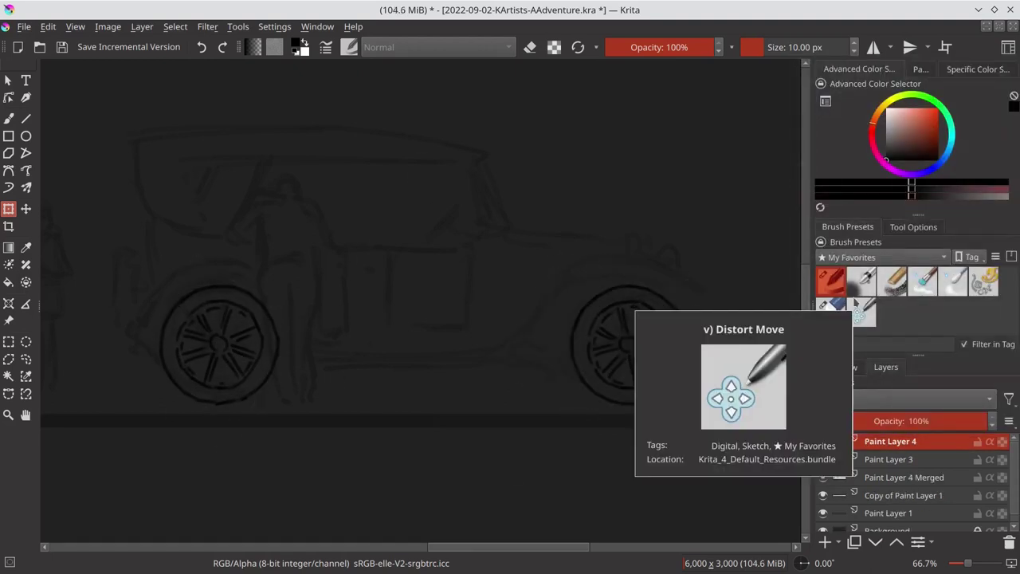
left_click(830, 311)
Step: Hide the merged guide layer and ink the rear fender, car end, roof and pillar lines
left_click(823, 477)
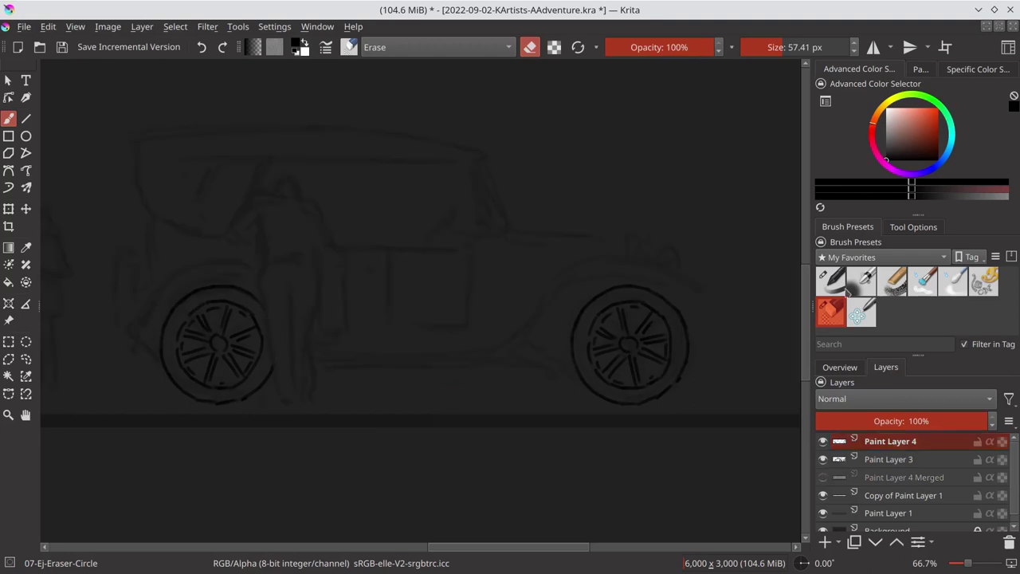
key("slash")
left_click_drag(128, 333, 247, 265)
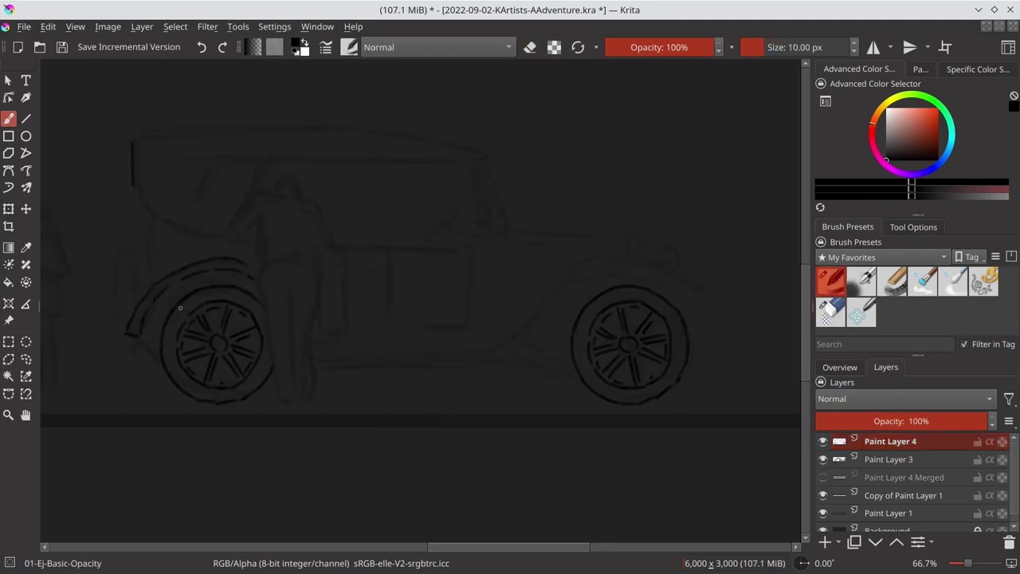
left_click_drag(132, 184, 151, 274)
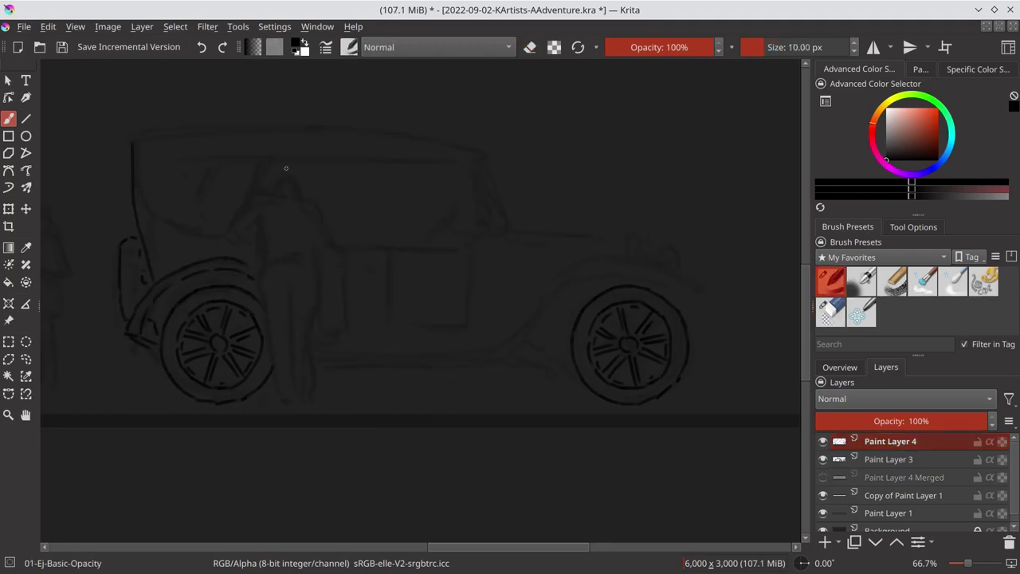
left_click_drag(188, 160, 227, 226)
left_click_drag(149, 234, 209, 242)
left_click_drag(211, 164, 195, 191)
left_click_drag(265, 162, 233, 230)
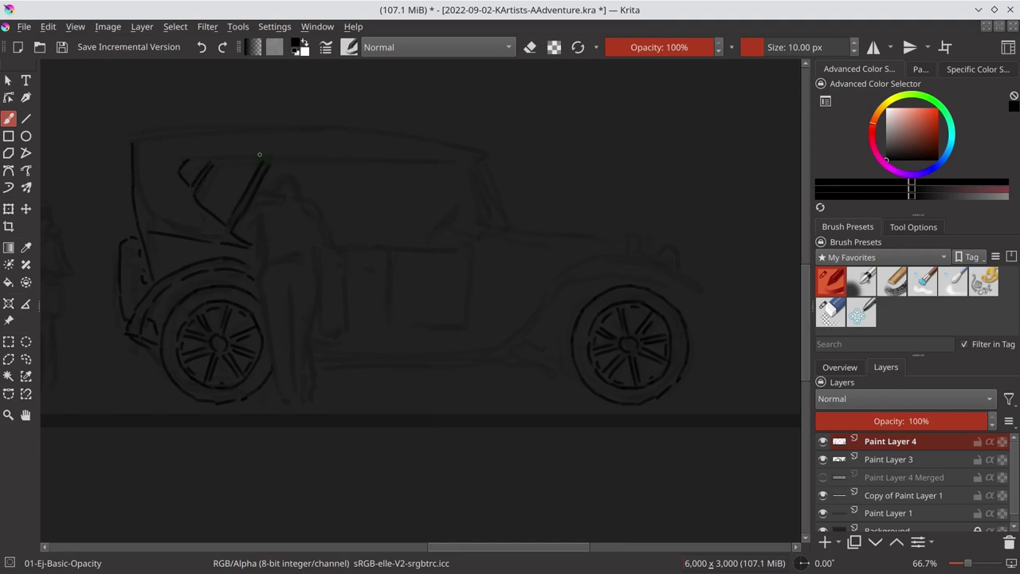
left_click_drag(219, 159, 470, 163)
Step: Ink the figure's arm, head and legs, the door panel outline and the windshield edge
left_click_drag(282, 259, 270, 269)
left_click_drag(253, 203, 278, 184)
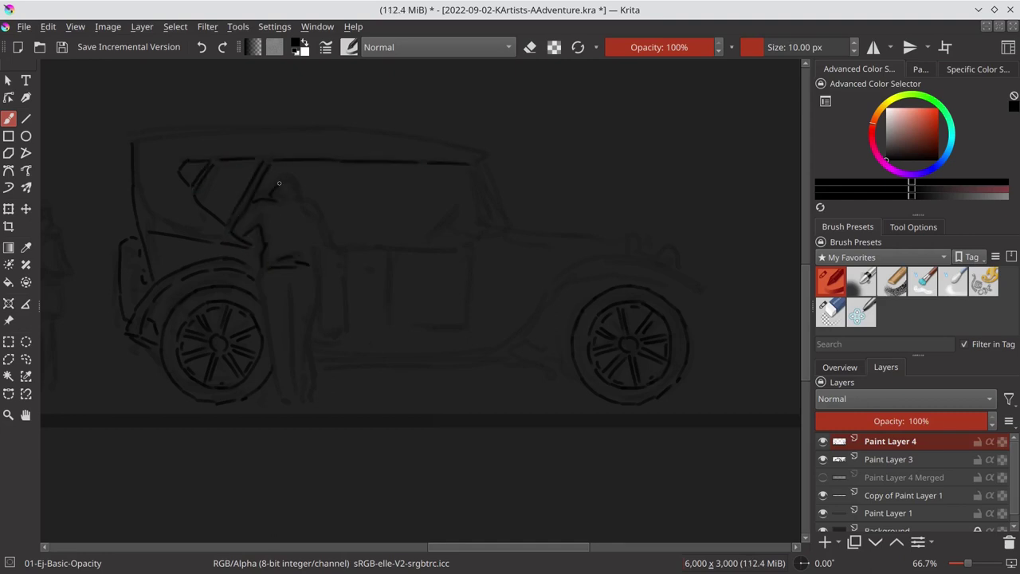
left_click_drag(323, 246, 326, 322)
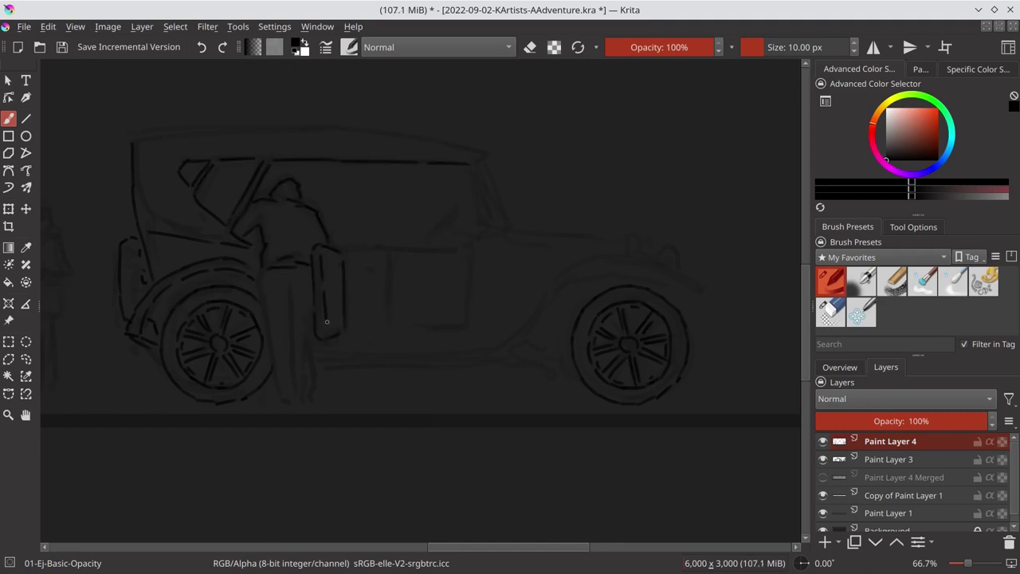
left_click_drag(292, 278, 296, 397)
left_click_drag(263, 275, 278, 401)
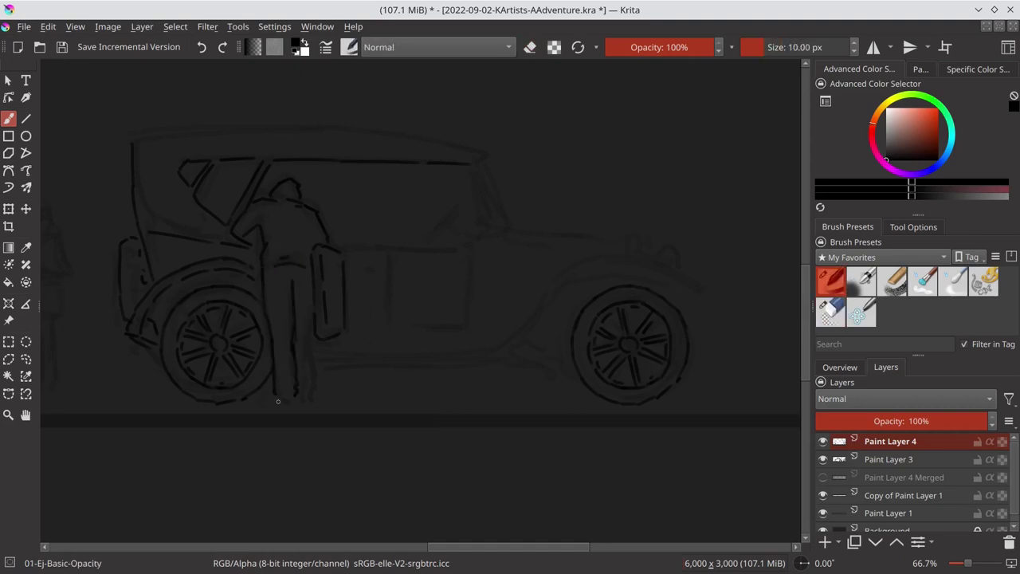
left_click_drag(314, 326, 335, 393)
left_click_drag(349, 254, 499, 237)
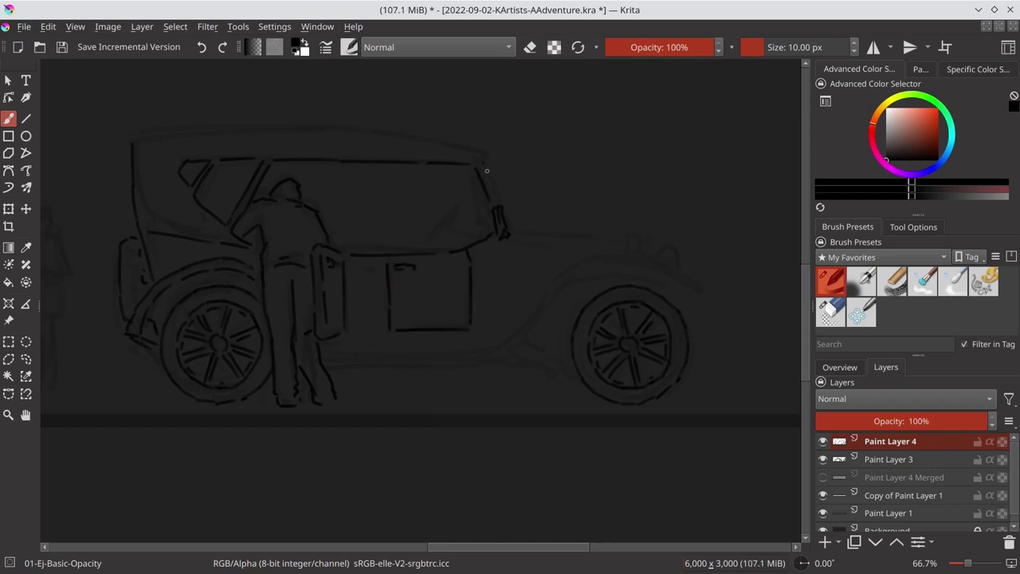
left_click_drag(487, 171, 514, 224)
Step: Select the door rectangle sketch and shift it slightly left
key("ctrl+r")
left_click_drag(380, 261, 475, 333)
key("t")
left_click_drag(437, 296, 420, 295)
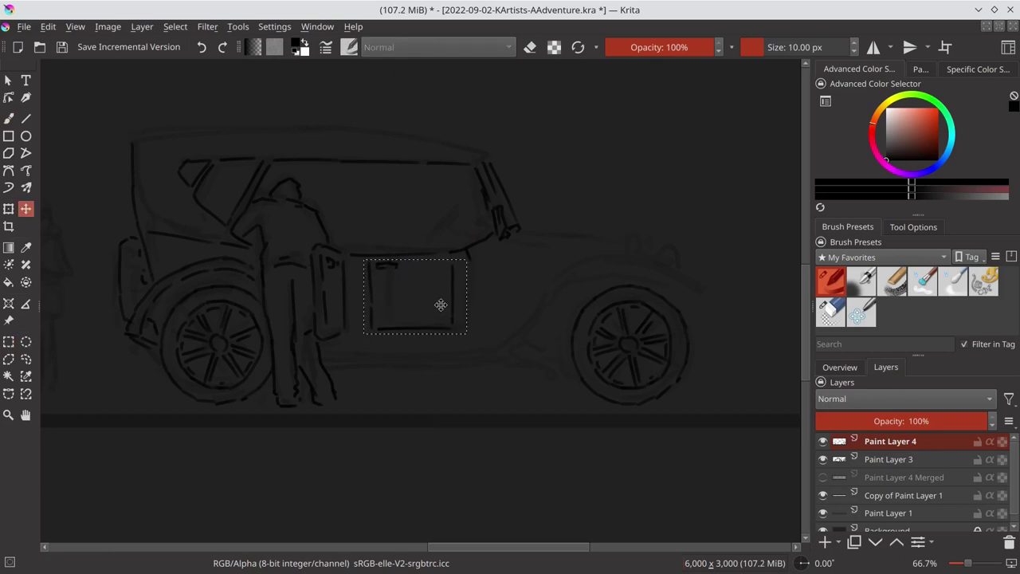
key("ctrl+shift+a")
key("b")
Step: Ink the windshield pillar and the roof line across the car, joining it to the windshield
left_click_drag(455, 255, 454, 268)
key("e")
key("e")
mouse_move(466, 212)
left_mouse_down()
mouse_move(456, 239)
mouse_move(478, 236)
left_mouse_up()
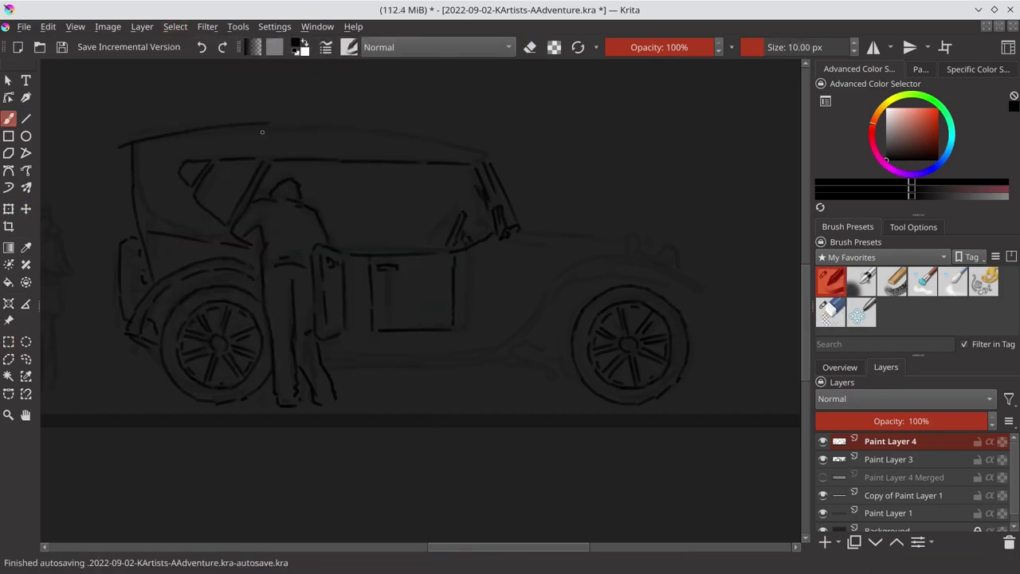
mouse_move(132, 140)
left_mouse_down()
mouse_move(467, 149)
mouse_move(491, 160)
left_mouse_up()
left_click_drag(524, 231, 626, 237)
mouse_move(331, 368)
left_mouse_down()
mouse_move(507, 365)
mouse_move(513, 346)
mouse_move(690, 281)
left_mouse_up()
key("ctrl+z")
Step: Ink the front fender, radiator, lower body and running-board lines, then save the file
mouse_move(656, 240)
left_mouse_down()
mouse_move(676, 258)
mouse_move(654, 238)
left_mouse_up()
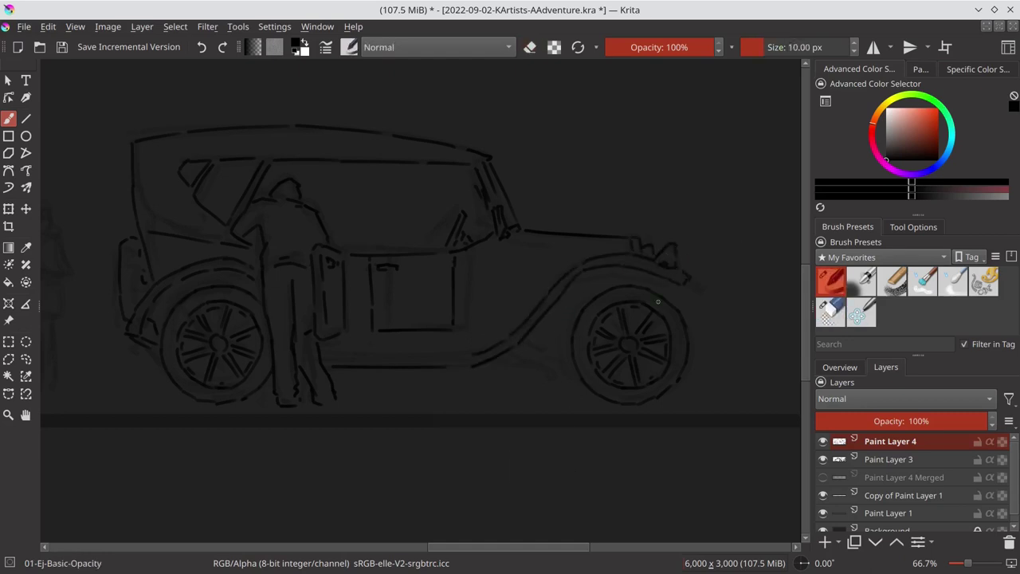
left_click_drag(669, 285, 672, 300)
left_click_drag(495, 367, 564, 358)
left_click_drag(333, 357, 521, 361)
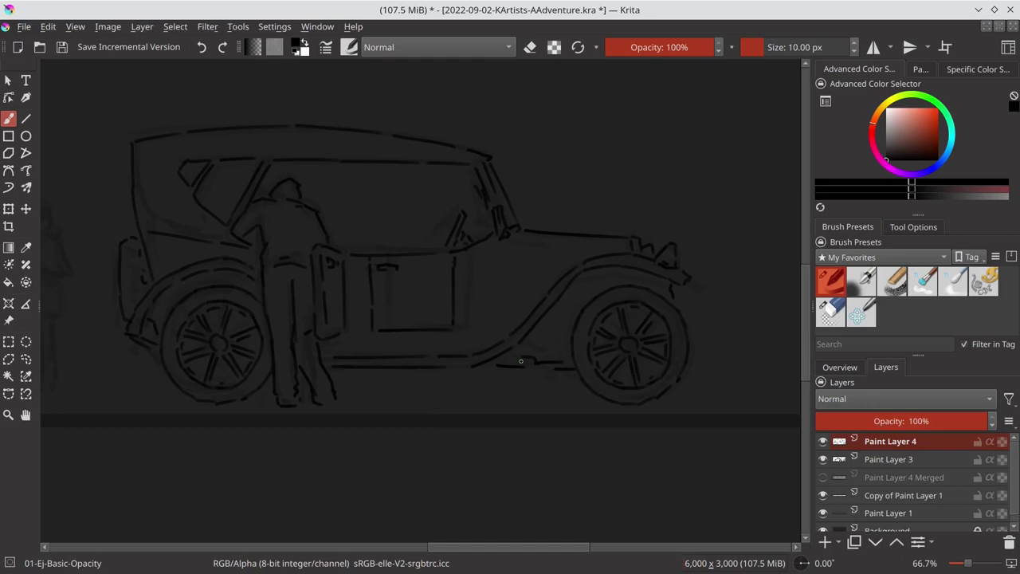
scroll(520, 361, "down", 3)
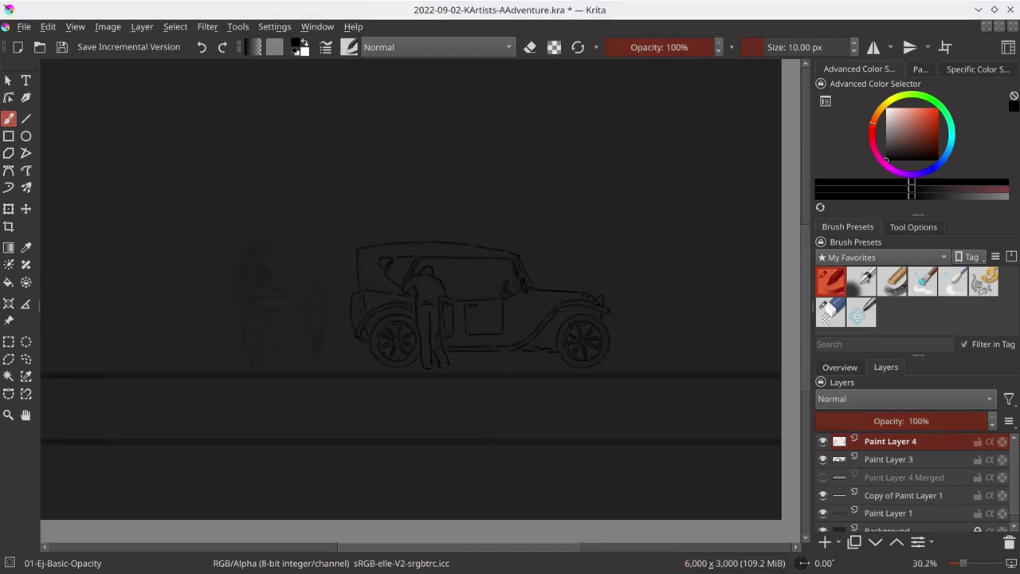
left_click(61, 47)
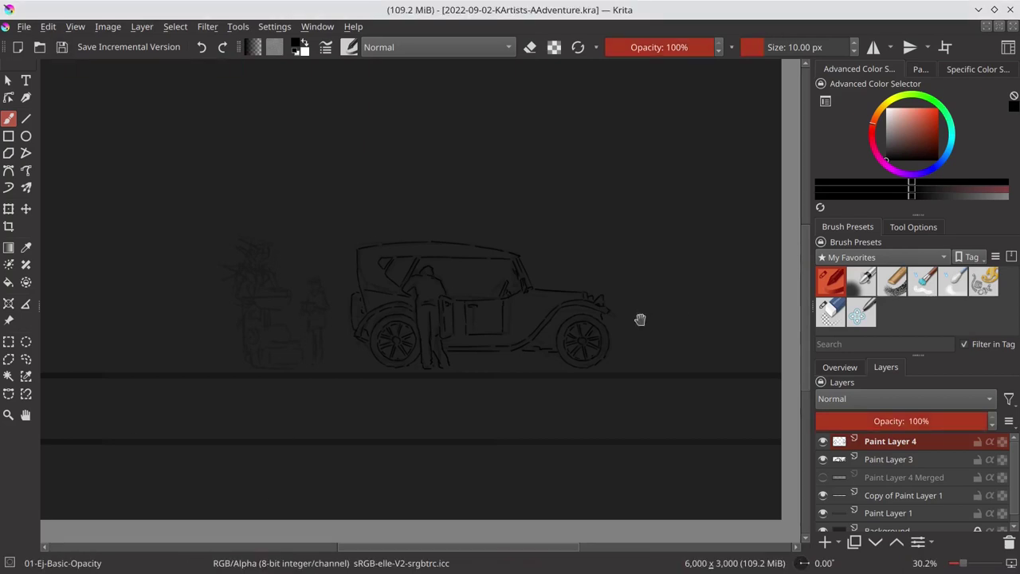
scroll(640, 319, "down", 4)
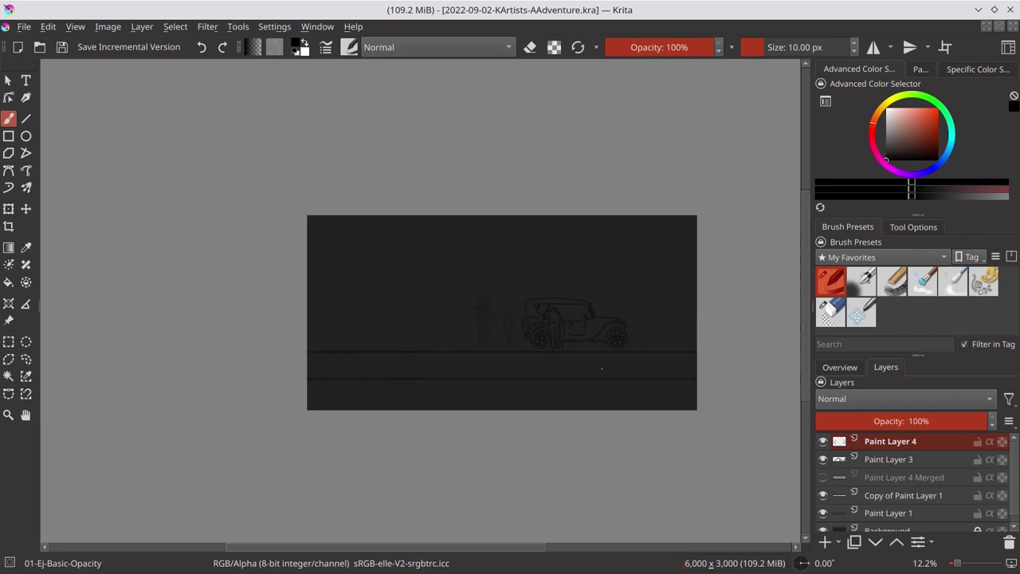
Step: Hide Paint Layer 4 and add a new layer above Paint Layer 3
left_click(823, 441)
left_click(827, 460)
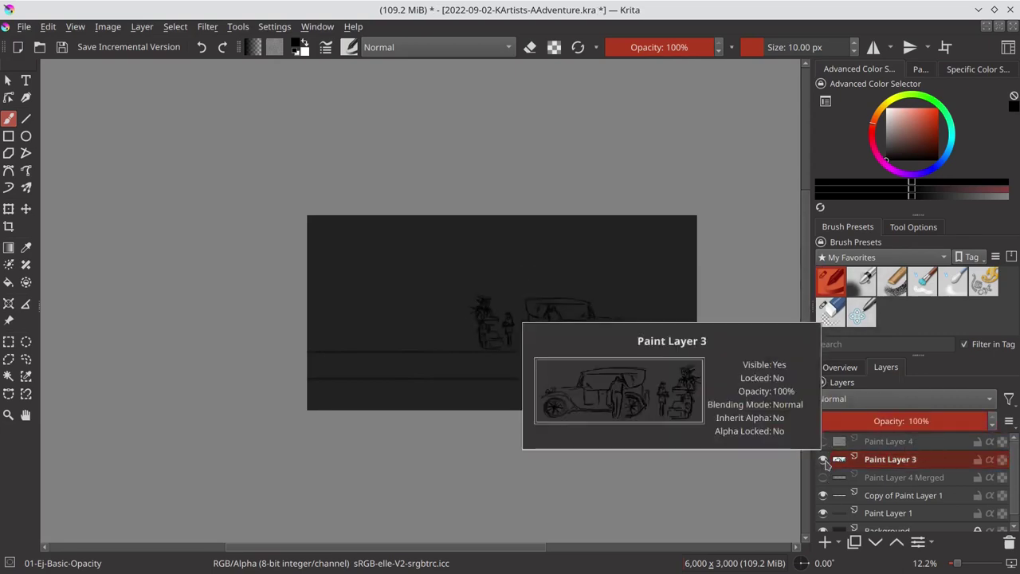
key("Insert")
left_click(831, 310)
scroll(536, 314, "up", 9)
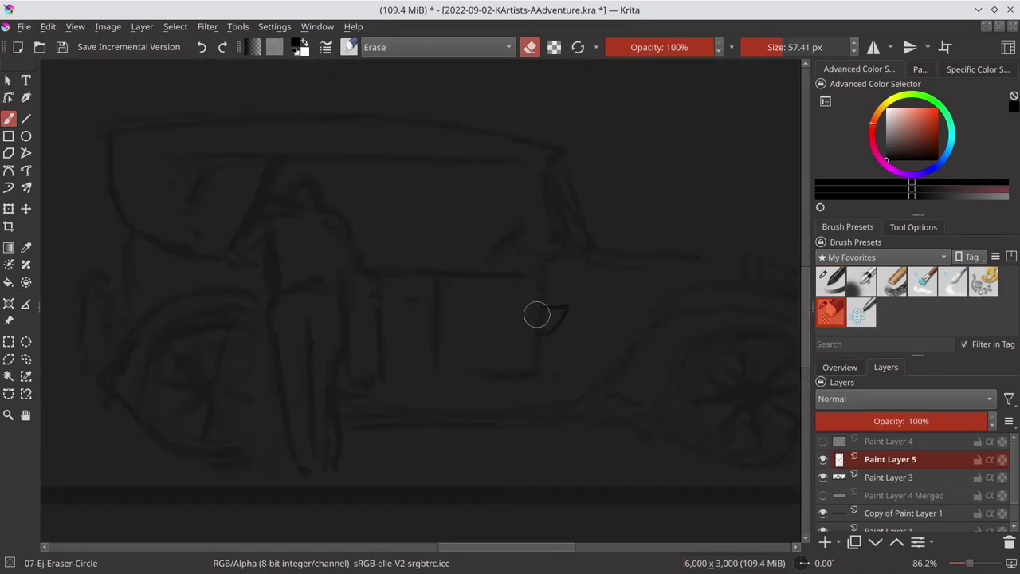
key("e")
Step: Sketch a new standing figure's head, body and legs, undoing the last leg strokes
left_click_drag(508, 220, 611, 209)
mouse_move(617, 166)
left_mouse_down()
mouse_move(632, 188)
mouse_move(608, 180)
left_mouse_up()
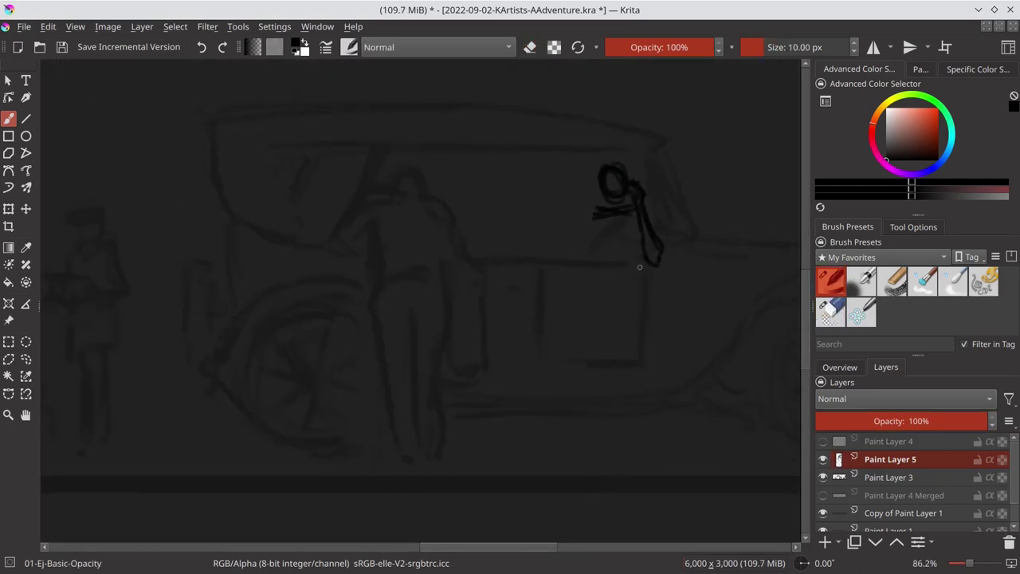
left_click_drag(655, 287, 663, 335)
left_click_drag(600, 279, 594, 316)
left_click_drag(639, 293, 629, 330)
left_click_drag(591, 333, 620, 334)
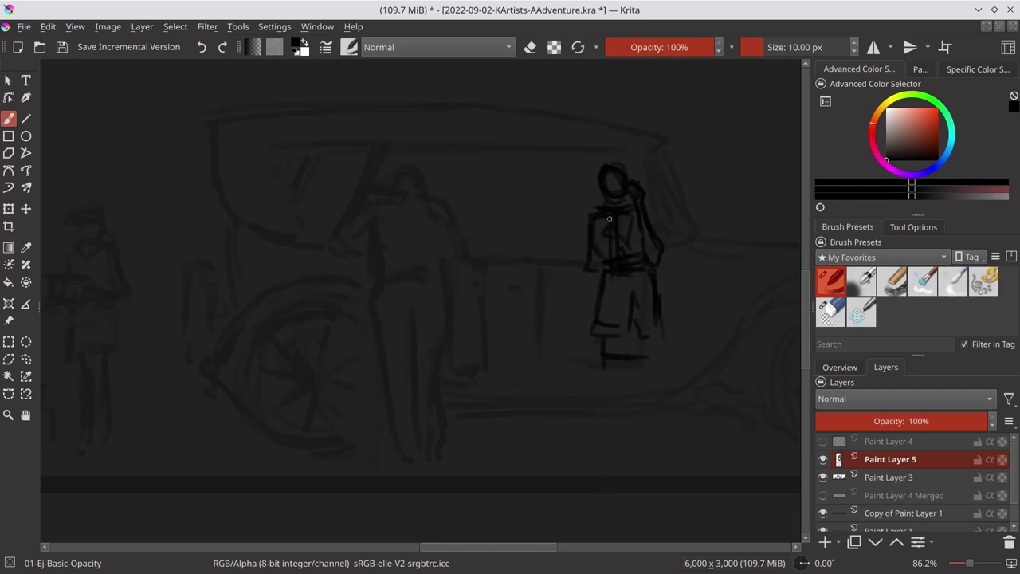
left_click_drag(613, 363, 622, 432)
mouse_move(634, 410)
left_mouse_down()
mouse_move(631, 368)
mouse_move(660, 437)
mouse_move(622, 371)
left_mouse_up()
key("ctrl+z")
Step: Pan the view with the navigation overview to centre the new figure
left_click(840, 367)
left_click_drag(896, 462, 878, 458)
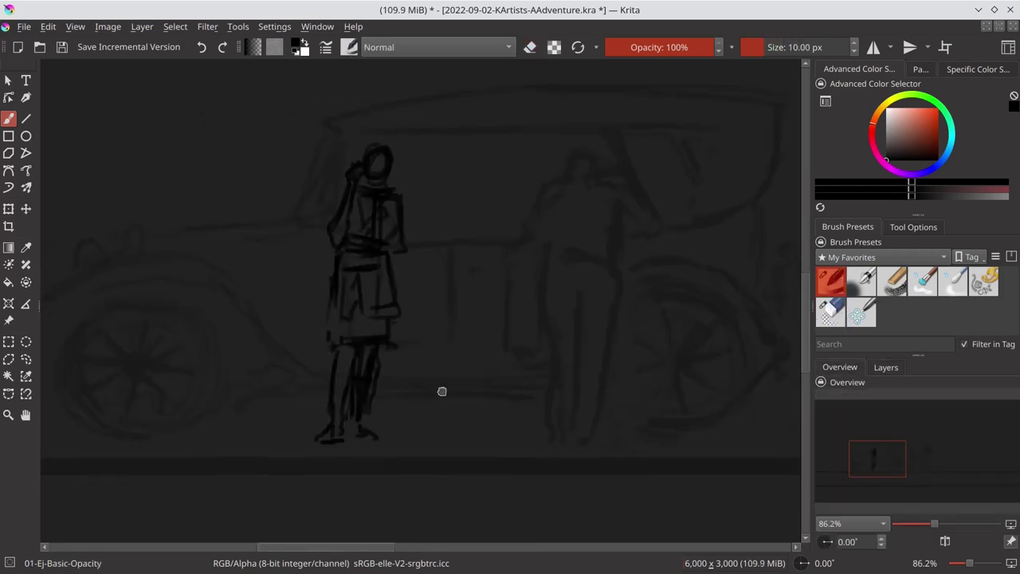
key("ctrl+r")
left_click_drag(295, 268, 421, 444)
left_click(26, 208)
key("b")
left_click(175, 26)
left_click(191, 61)
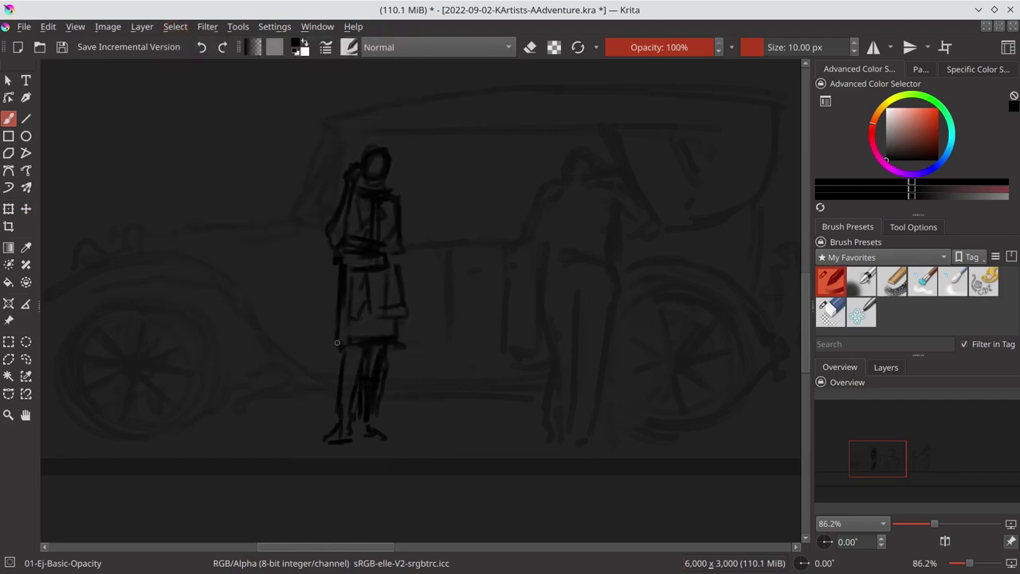
Step: Redraw the figure's legs, torso and feet with firmer strokes and save
mouse_move(390, 267)
left_mouse_down()
mouse_move(398, 343)
mouse_move(356, 391)
mouse_move(374, 325)
left_mouse_up()
left_click_drag(379, 379, 392, 440)
key("e")
left_click_drag(381, 344, 374, 439)
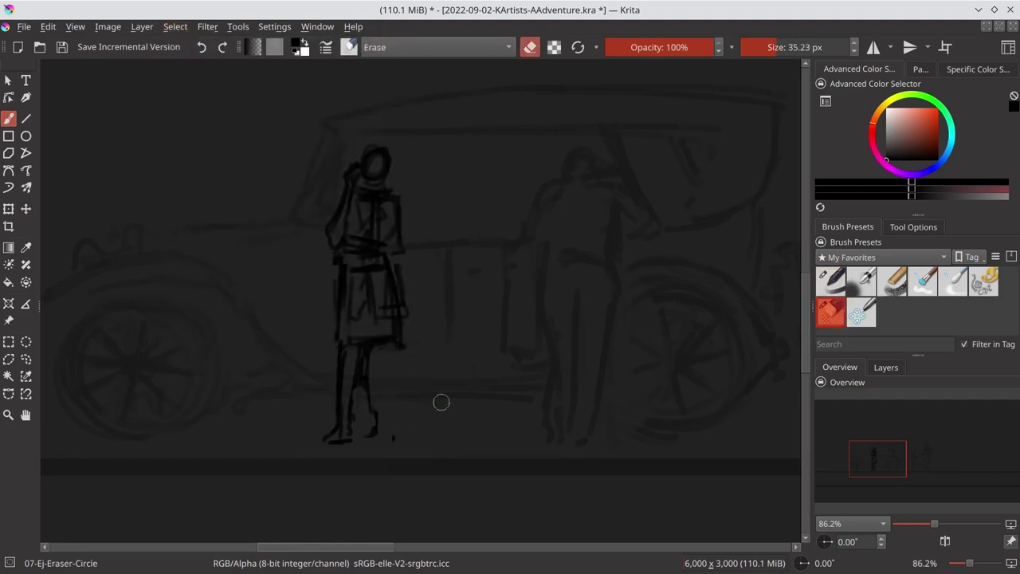
key("e")
left_click_drag(388, 310, 392, 431)
left_click_drag(357, 360, 352, 401)
left_click_drag(379, 401, 416, 443)
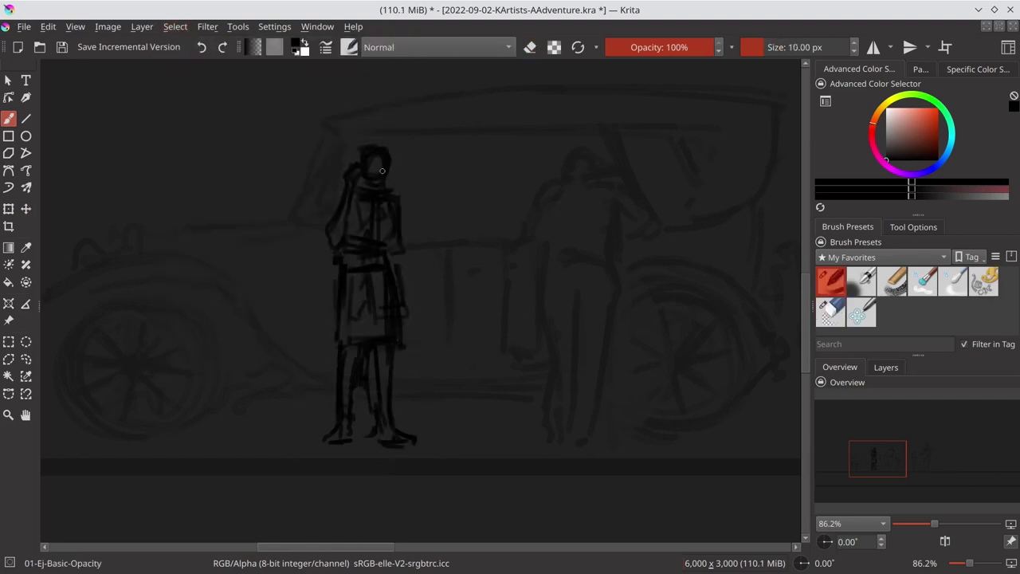
key("ctrl+s")
scroll(369, 303, "down", 3)
Step: Hide the car ink and rough car sketch layers, then select the figure sketch layer
key("t")
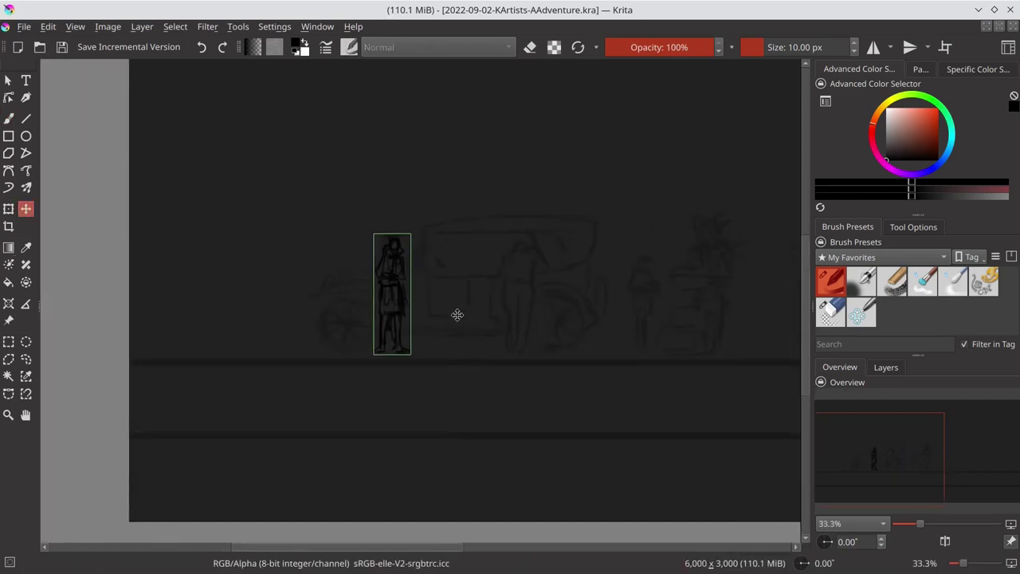
left_click(885, 366)
left_click(885, 441)
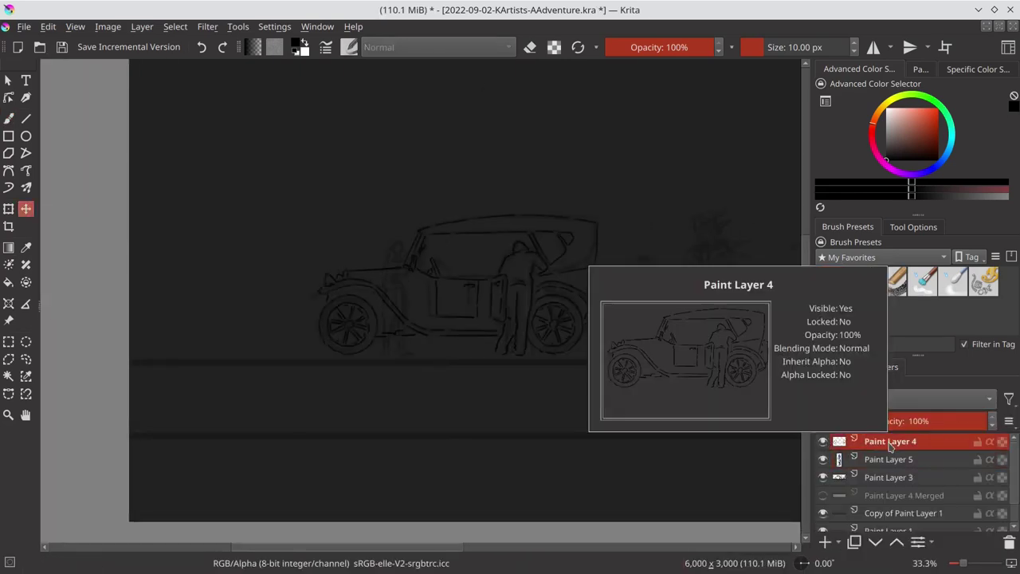
left_click(822, 440)
left_click(823, 477)
left_click(889, 459)
Step: Make the figure sketch layer fully opaque, add strokes and erase parts of her torso
key("b")
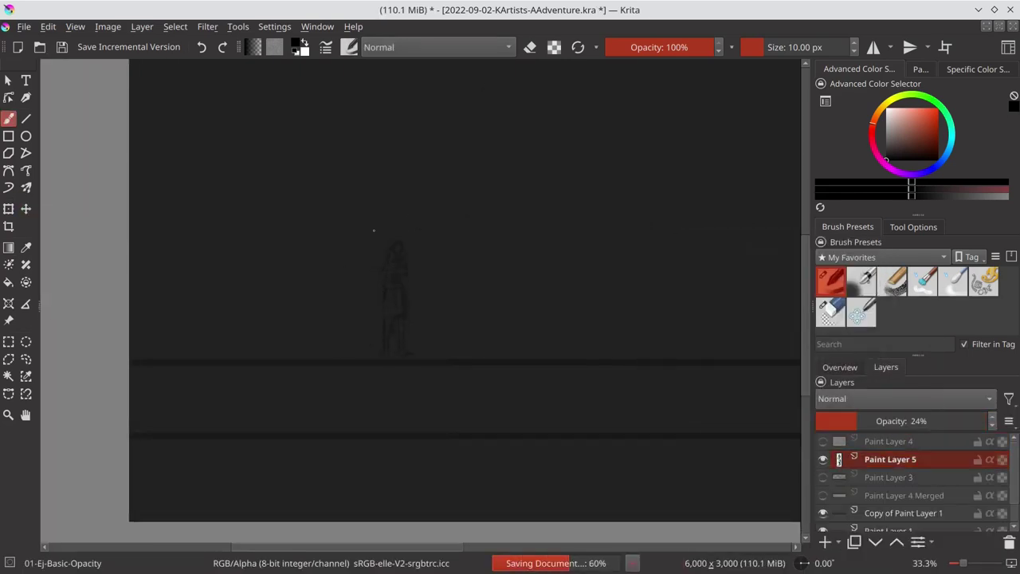
left_click_drag(900, 421, 988, 421)
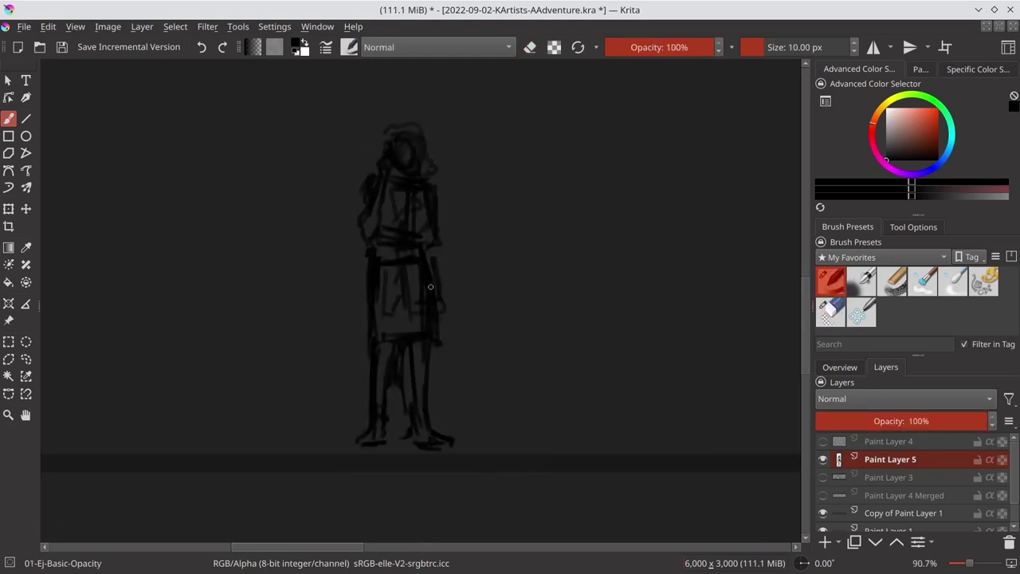
left_click_drag(364, 222, 430, 239)
key("e")
mouse_move(403, 199)
left_mouse_down()
mouse_move(387, 289)
mouse_move(429, 366)
left_mouse_up()
key("e")
key("e")
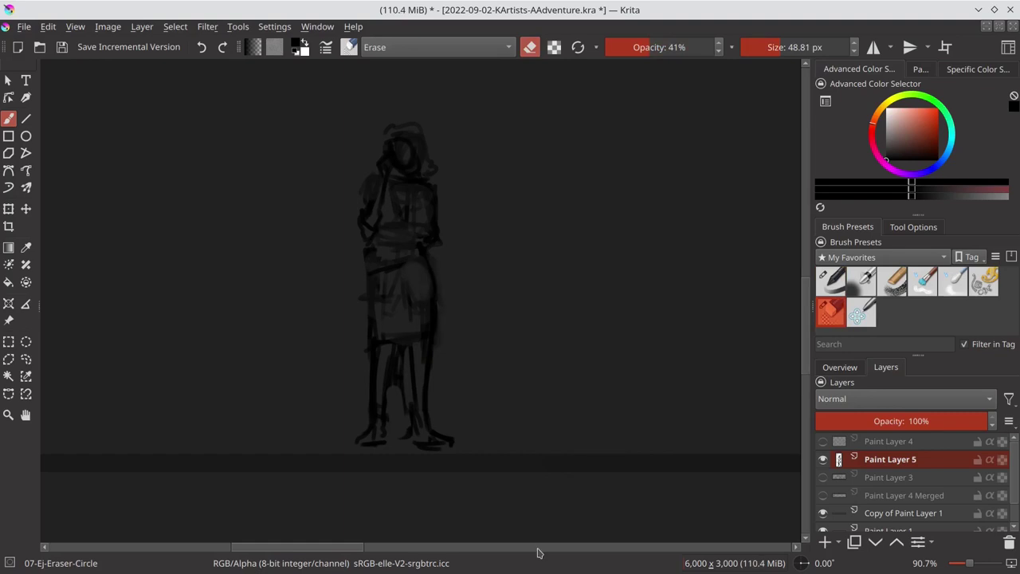
Step: Fade the figure sketch layer to 30% and show and select the car layers
left_click(867, 421)
left_click(822, 477)
left_click(822, 441)
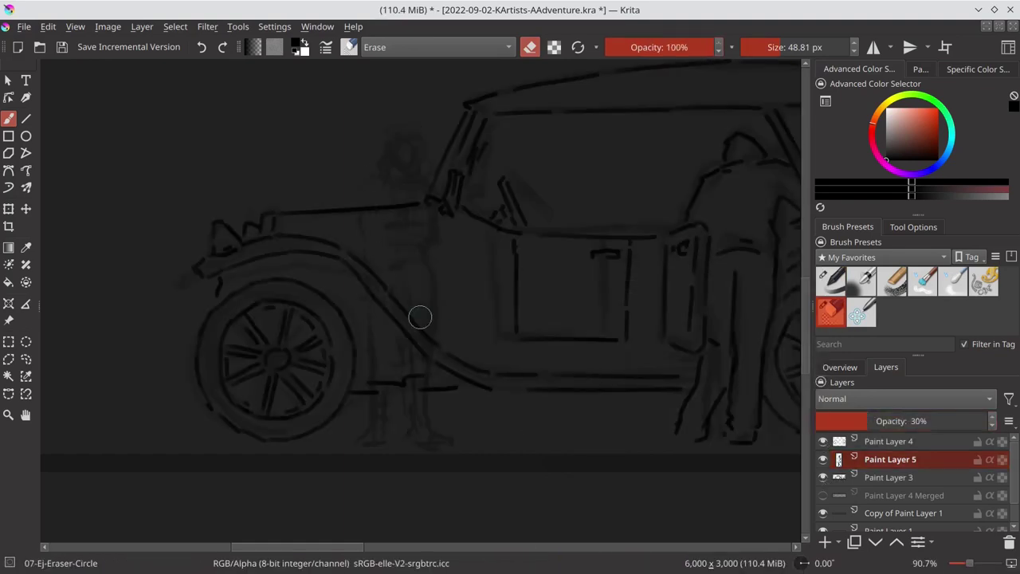
key("Page_Up")
key("e")
scroll(399, 152, "up", 1)
Step: Ink the woman's figure and leg outlines, clean up the knees and hide her sketch layer
left_click_drag(380, 177, 369, 233)
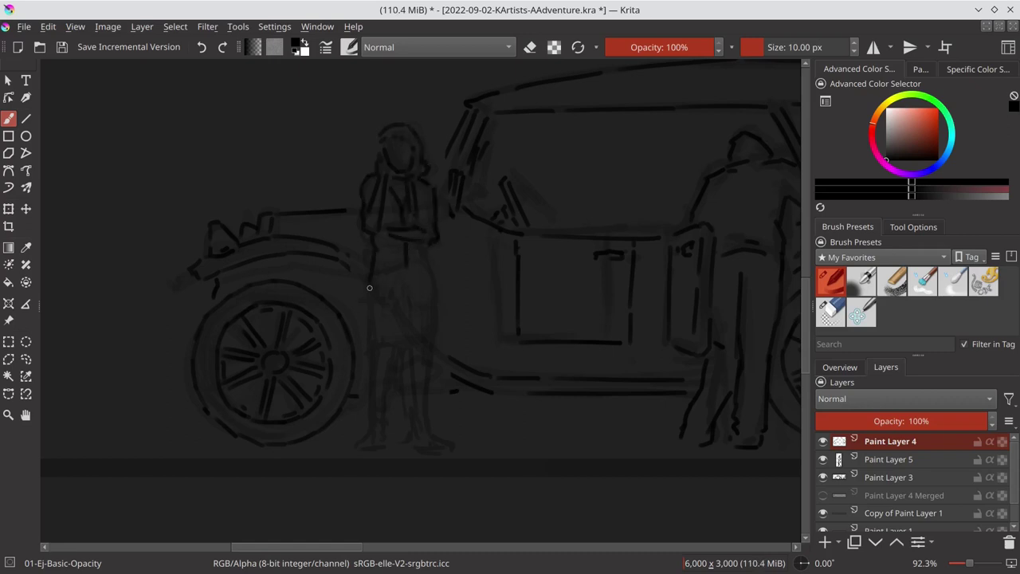
key("e")
key("e")
key("e")
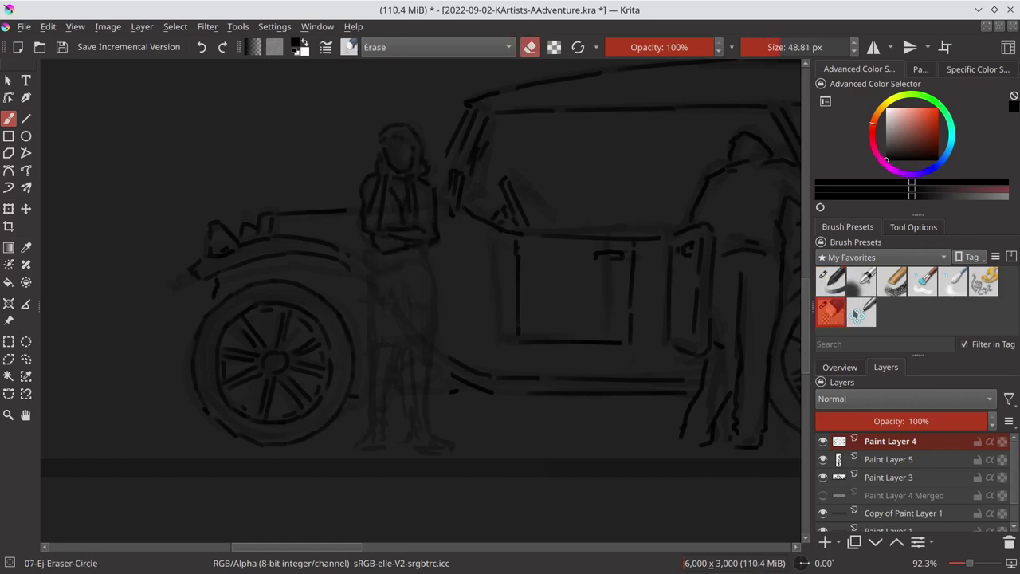
key("e")
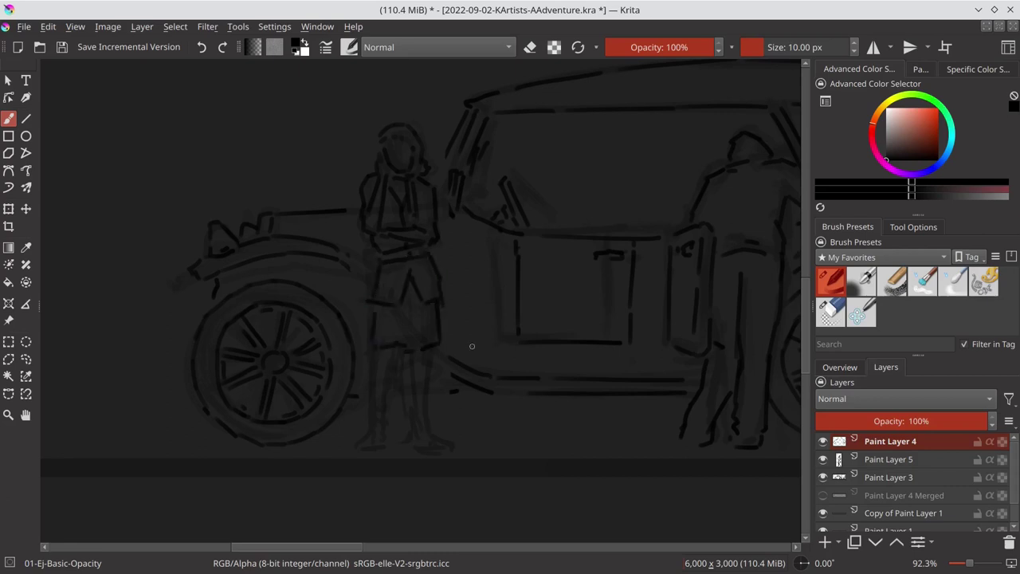
left_click_drag(435, 363, 441, 438)
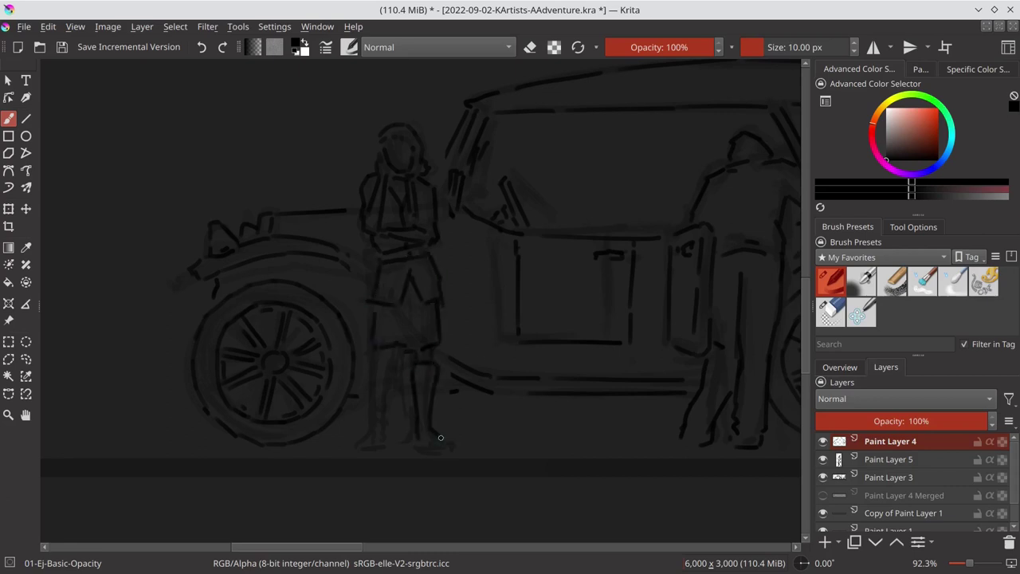
key("e")
key("e")
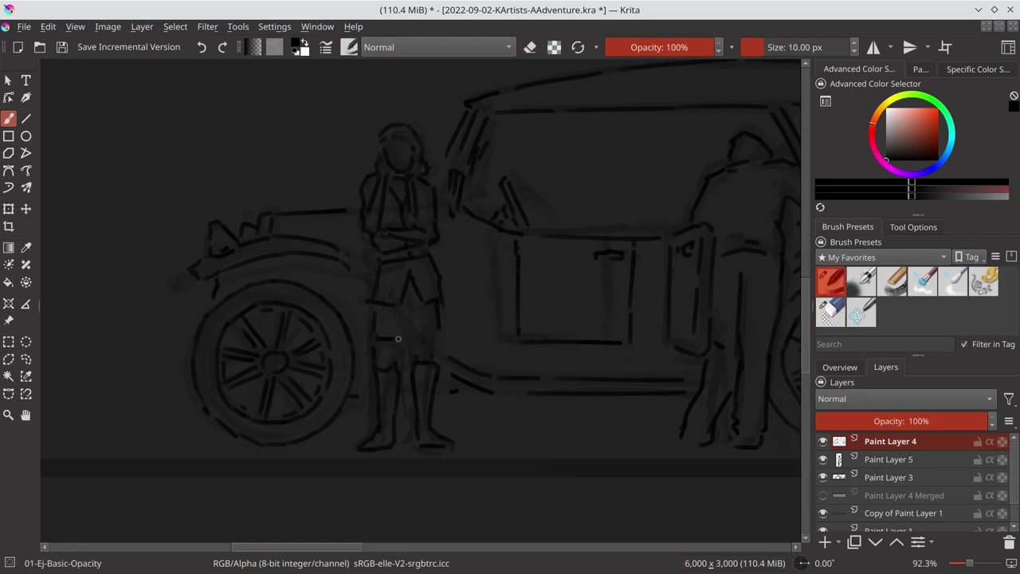
left_click_drag(823, 461, 823, 478)
key("e")
mouse_move(430, 339)
left_mouse_down()
mouse_move(374, 340)
mouse_move(447, 335)
left_mouse_up()
key("e")
key("ctrl+z")
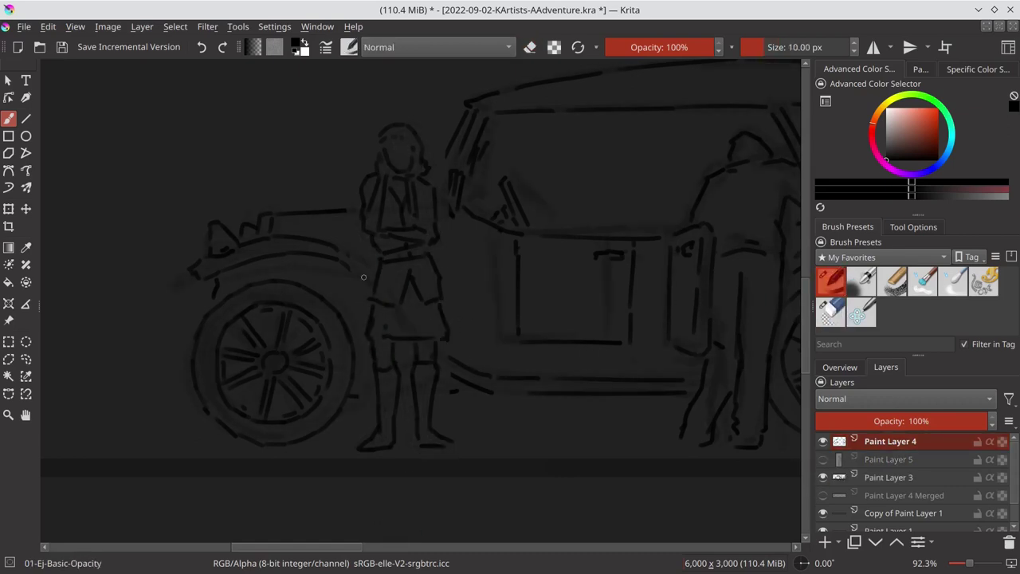
Step: Save, zoom out and toggle the rough car sketch layer to check the layout
key("ctrl+s")
scroll(543, 252, "down", 4)
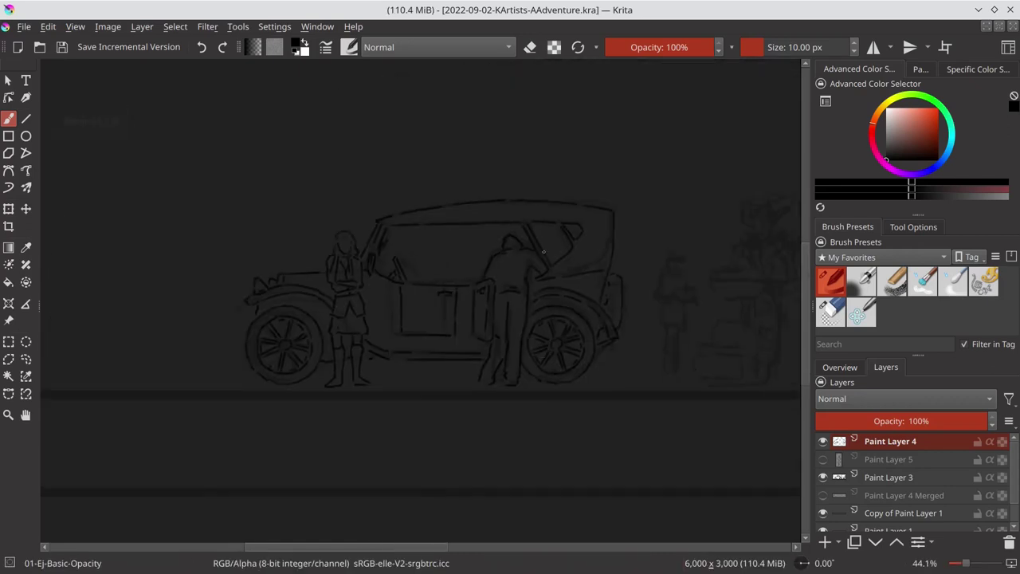
key("ctrl+shift+z")
scroll(526, 316, "down", 4)
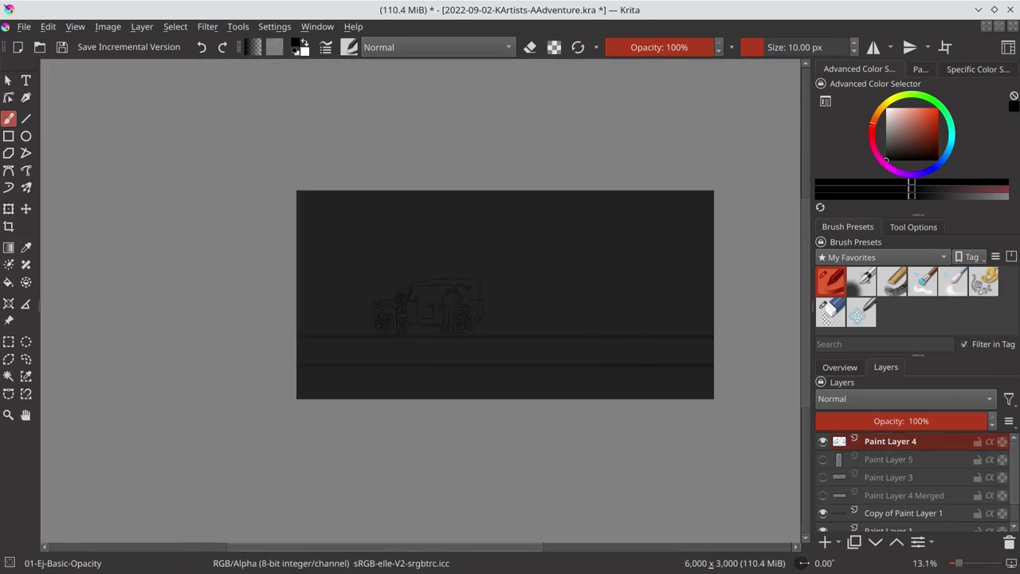
key("ctrl+z")
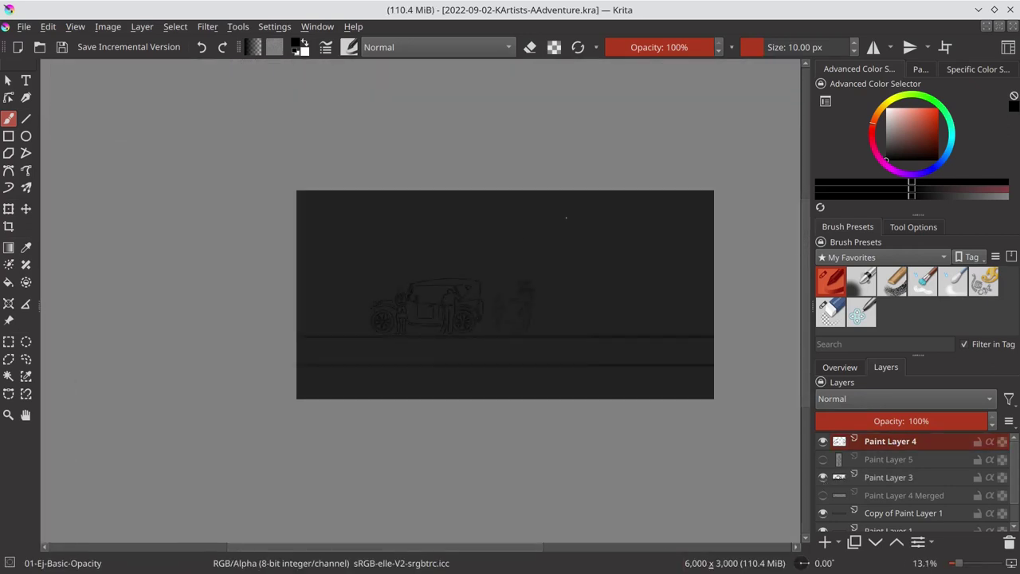
scroll(430, 305, "up", 6)
Step: Draw the mech's oval head, its long rounded case and radiating strokes, mirroring to check proportions
mouse_move(524, 117)
left_mouse_down()
mouse_move(508, 105)
mouse_move(504, 144)
mouse_move(582, 213)
mouse_move(568, 253)
left_mouse_up()
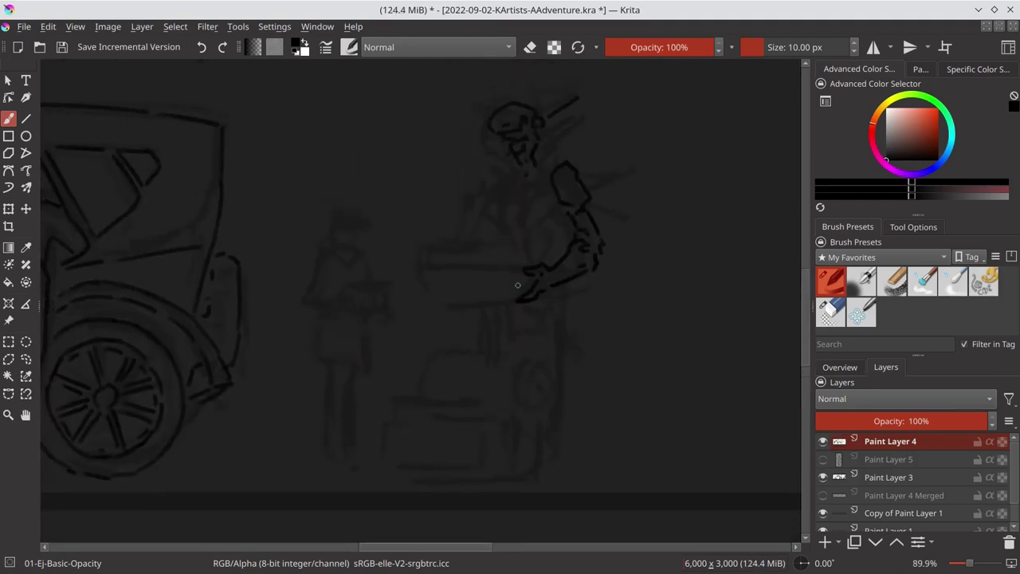
left_click_drag(423, 262, 509, 263)
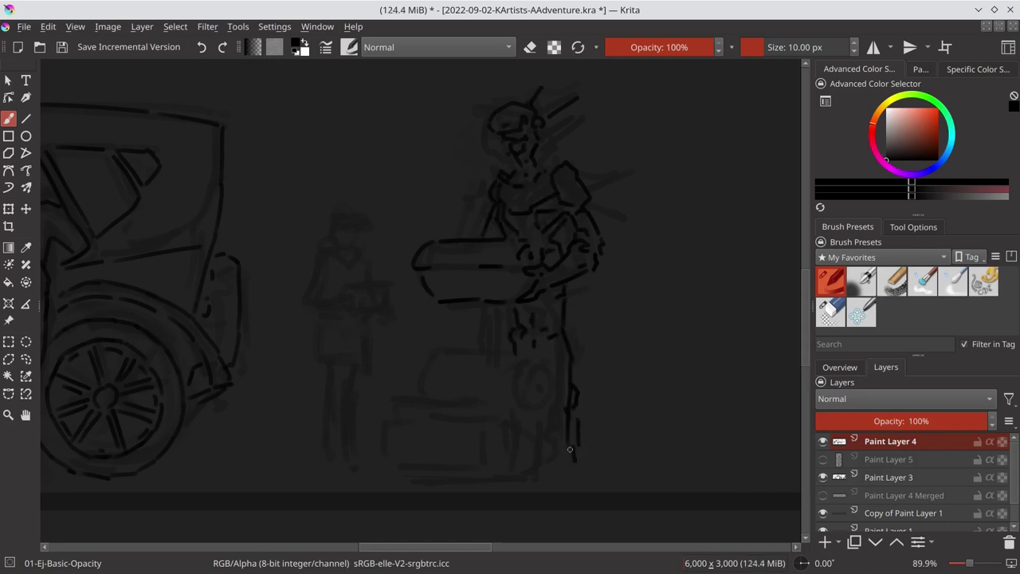
left_click_drag(544, 158, 604, 133)
left_click_drag(584, 179, 647, 169)
key("m")
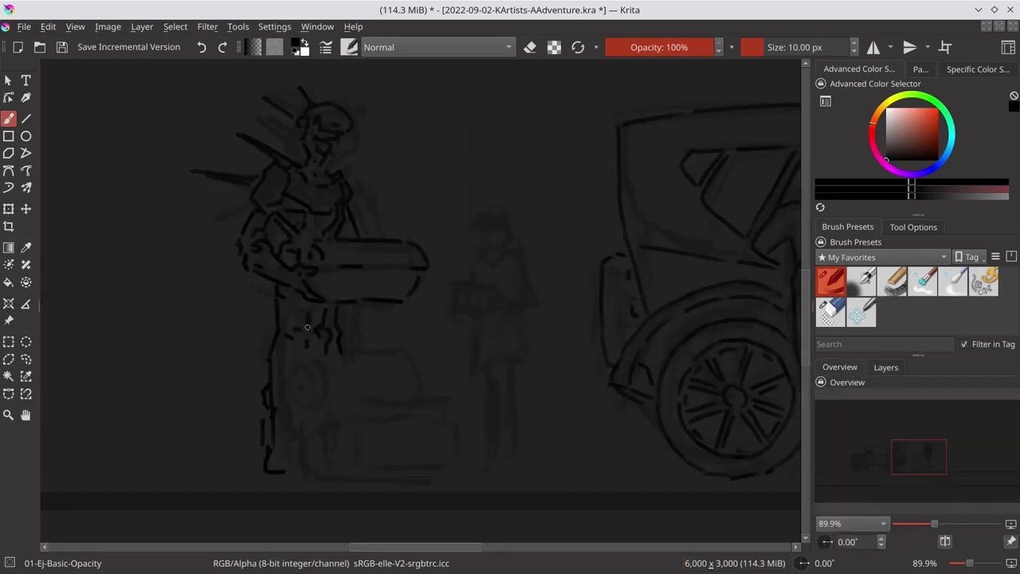
Step: Outline the spiral wheel and the boxy cart base at the mech's feet
mouse_move(299, 388)
left_mouse_down()
mouse_move(318, 359)
mouse_move(363, 350)
left_mouse_up()
left_click_drag(393, 370, 393, 353)
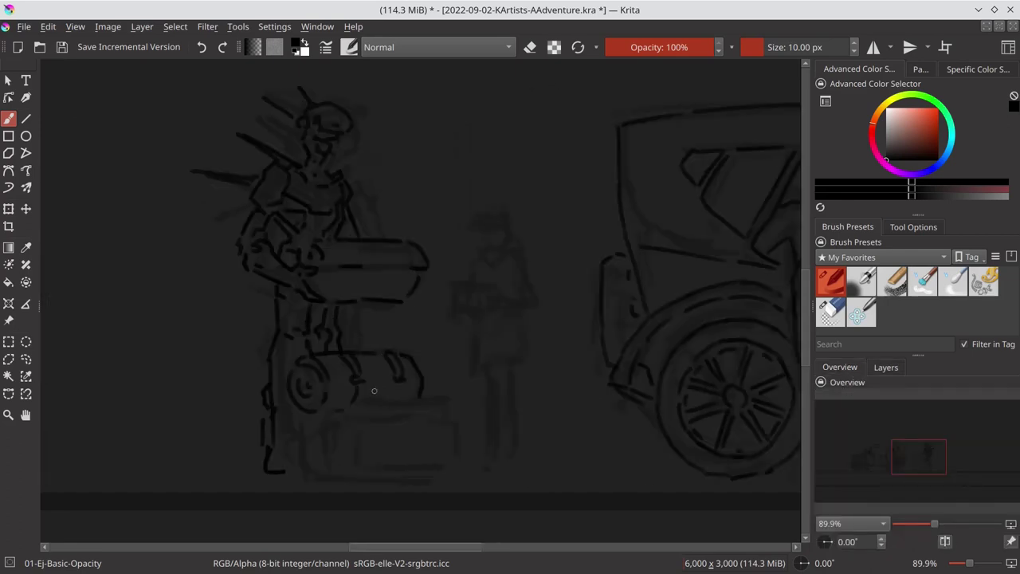
left_click_drag(374, 391, 426, 388)
mouse_move(319, 423)
left_mouse_down()
mouse_move(399, 418)
mouse_move(465, 469)
mouse_move(454, 478)
left_mouse_up()
left_click_drag(320, 480, 450, 479)
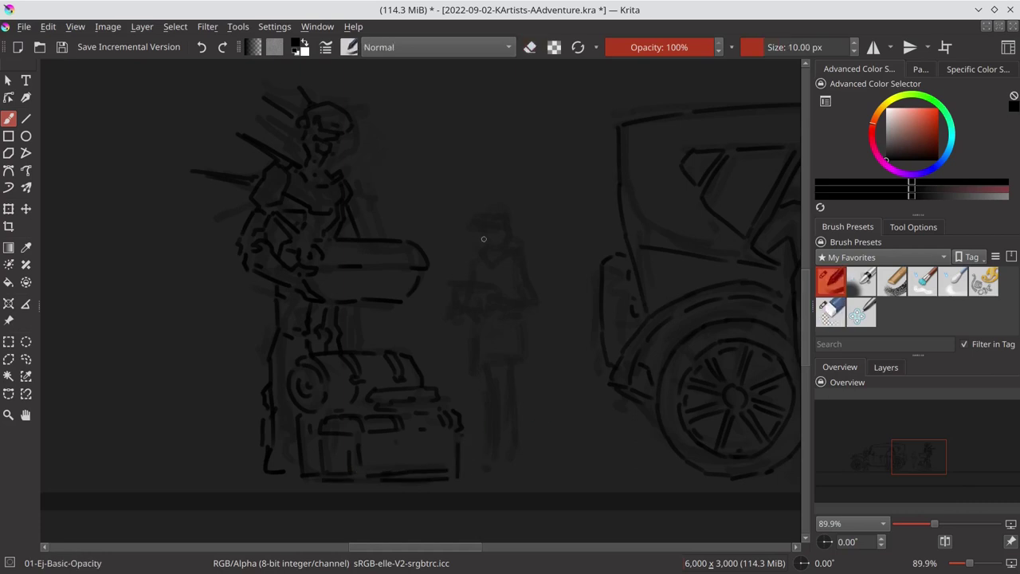
scroll(511, 250, "down", 2)
Step: Rectangle-select and transform the clipboard figure's head
scroll(457, 303, "up", 3)
key("ctrl+r")
left_click_drag(346, 210, 437, 289)
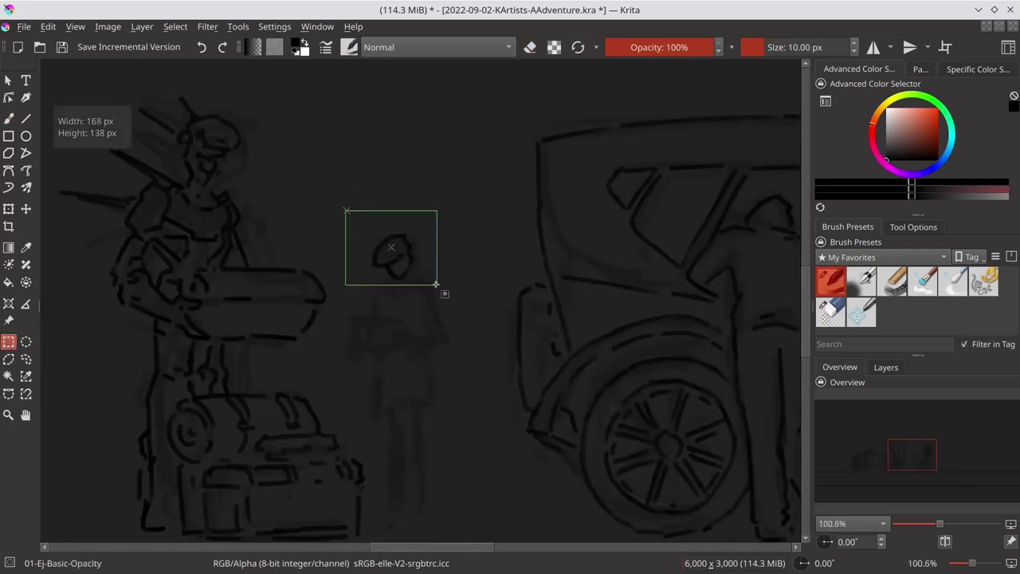
key("ctrl+t")
left_click(8, 118)
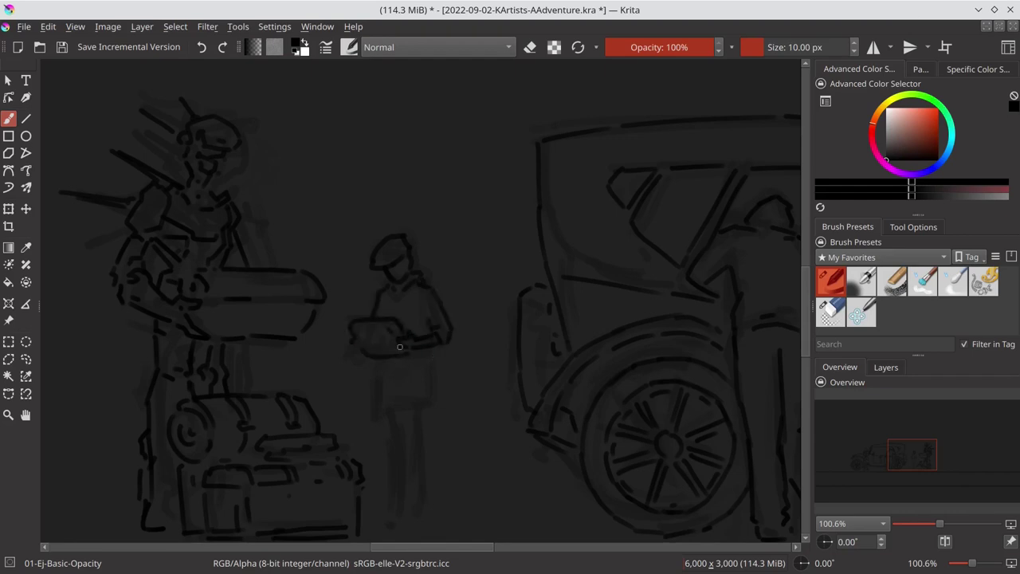
Step: Ink the figure's coat hem and legs with brush strokes
left_click_drag(419, 363, 385, 365)
left_click_drag(385, 368, 385, 402)
mouse_move(436, 369)
left_mouse_down()
mouse_move(443, 405)
mouse_move(386, 444)
mouse_move(395, 452)
left_mouse_up()
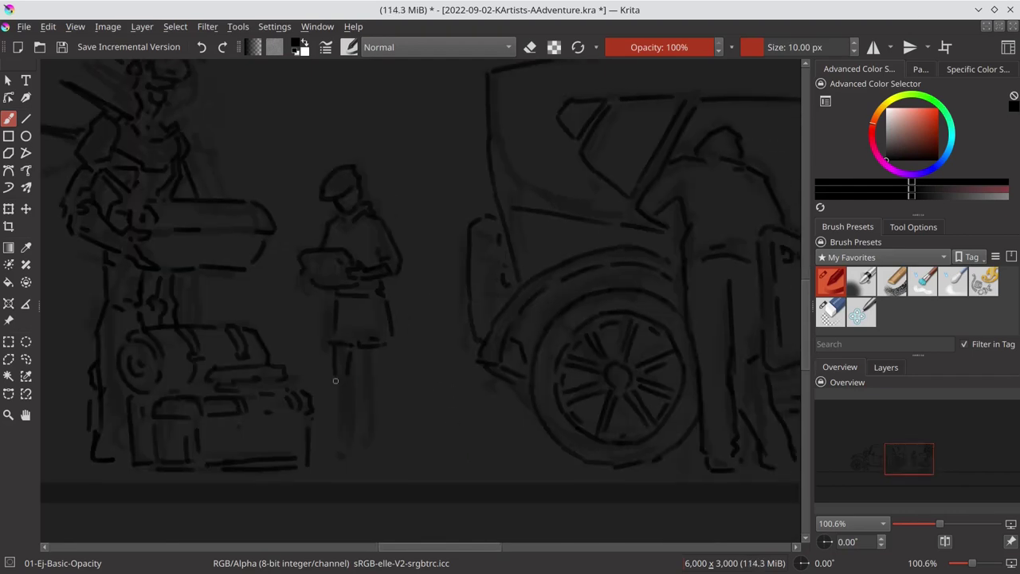
left_click_drag(349, 375, 350, 450)
Step: Nudge the standing figure slightly right and add vertical leg strokes
key("ctrl+r")
key("ctrl+t")
mouse_move(312, 353)
left_mouse_down()
mouse_move(330, 323)
mouse_move(344, 323)
left_mouse_up()
key("b")
left_click_drag(410, 369, 408, 428)
left_click_drag(391, 363, 393, 418)
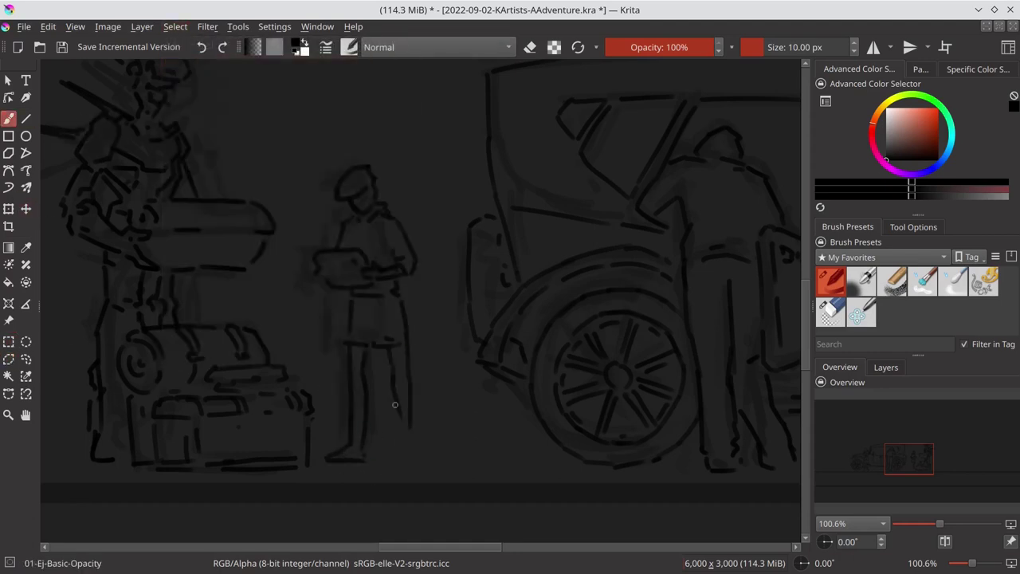
Step: Select the woman's left leg and lower leg to move them
scroll(549, 331, "down", 10)
scroll(521, 392, "up", 8)
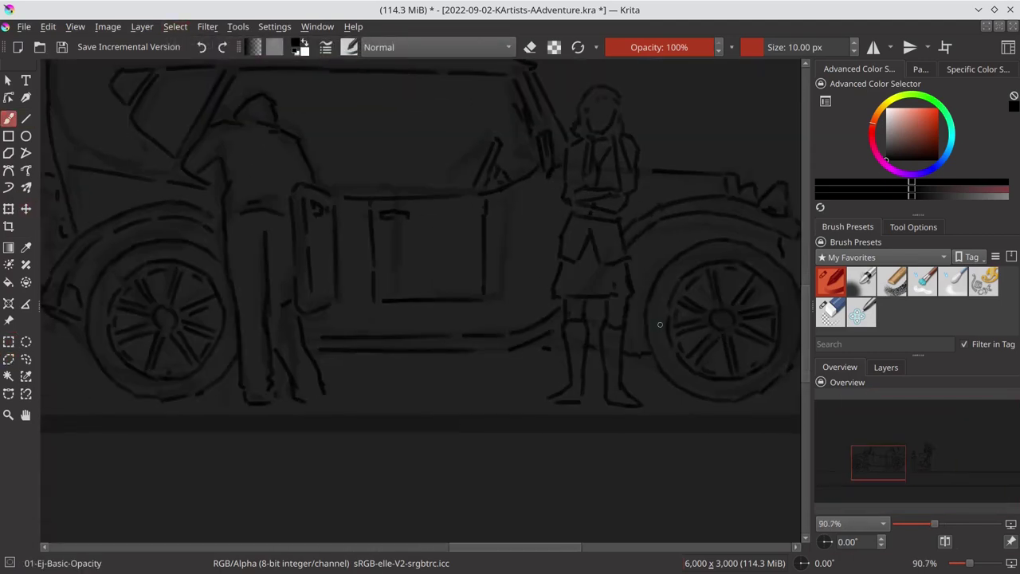
key("e")
key("ctrl+r")
left_click_drag(561, 301, 599, 375)
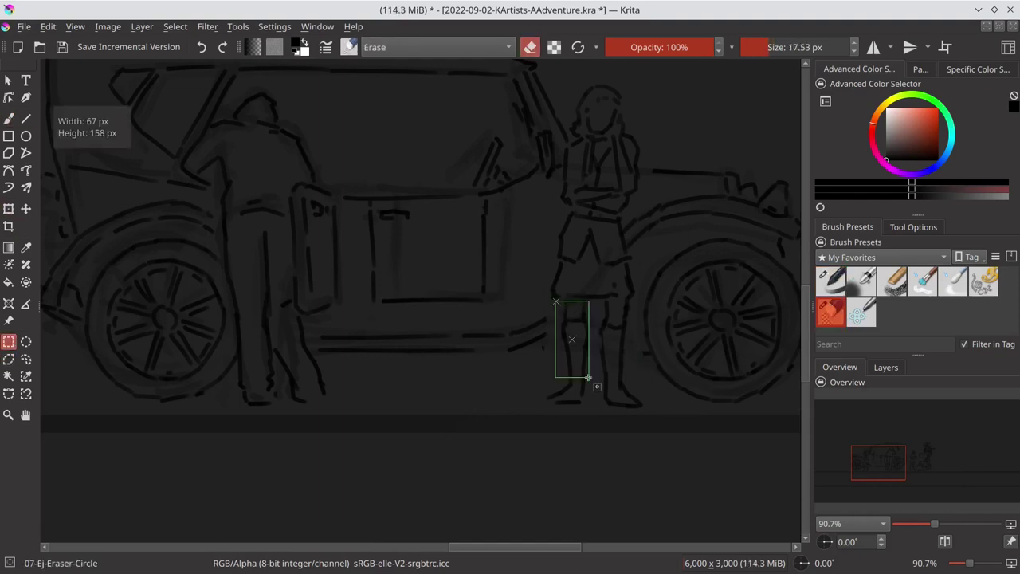
mouse_move(549, 411)
left_mouse_down()
mouse_move(594, 373)
mouse_move(585, 346)
left_mouse_up()
key("t")
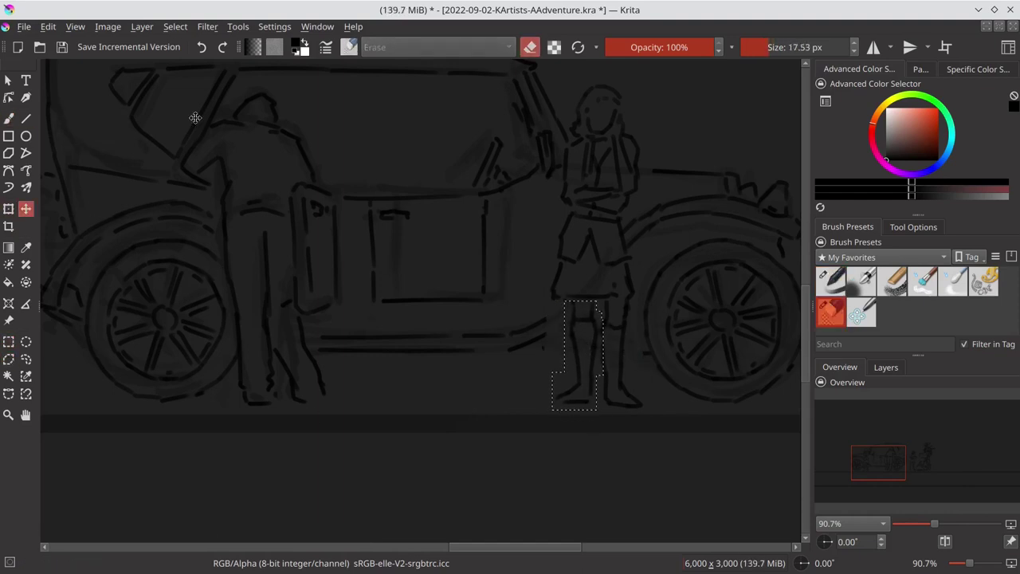
Step: Clear the selection and return to the basic brush preset
scroll(481, 331, "down", 5)
key("1")
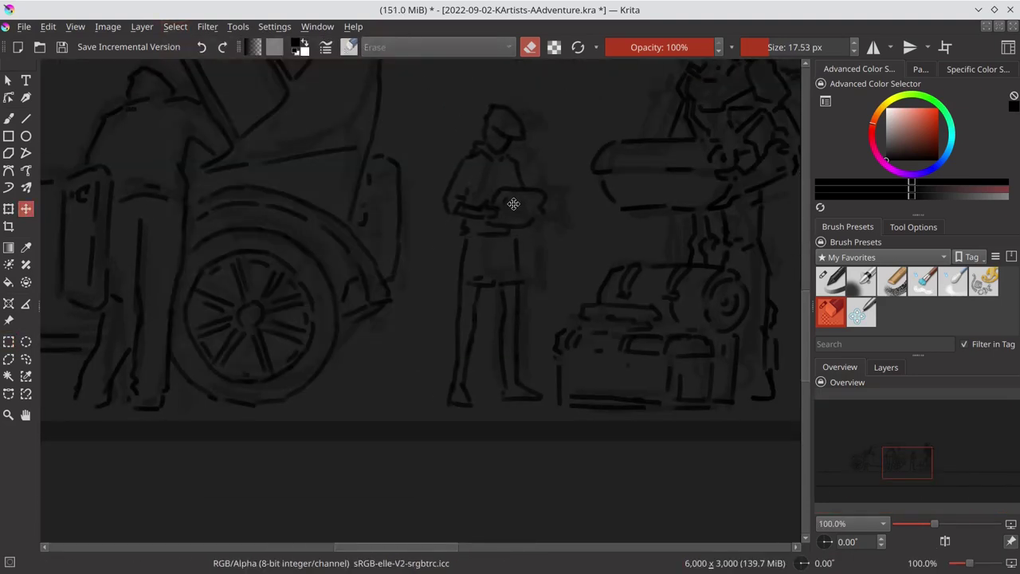
key("ctrl+shift+a")
key("b")
left_click(826, 285)
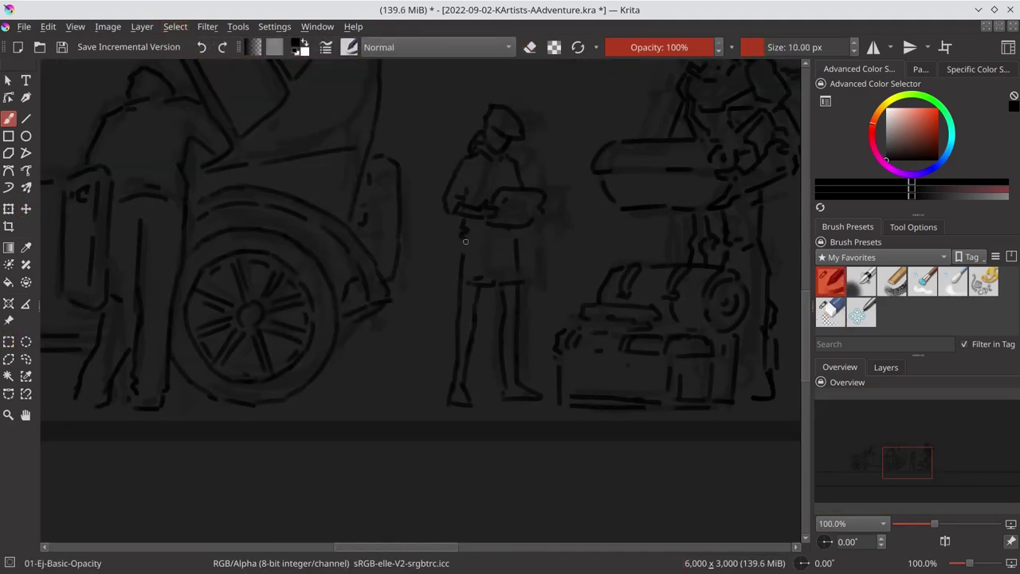
scroll(522, 271, "down", 3)
Step: Save an incremental _001 version and delete the leftover paint layers
scroll(535, 282, "down", 3)
key("ctrl+alt+s")
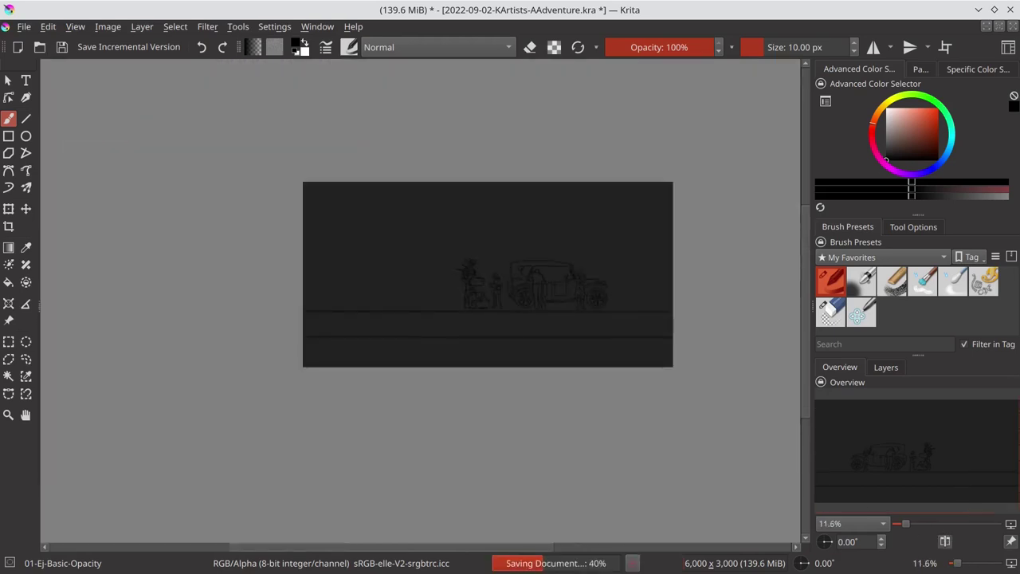
left_click(885, 367)
key("shift+Delete")
key("shift+Delete")
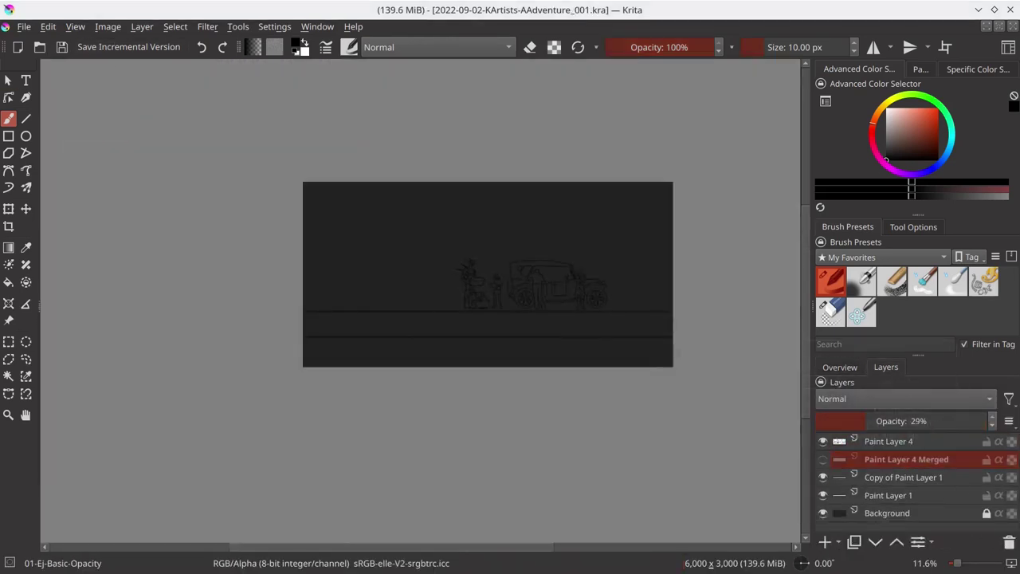
key("shift+Delete")
key("shift+Delete")
Step: Rename the sketch layer 'og sketch' and save the document
left_click(924, 443)
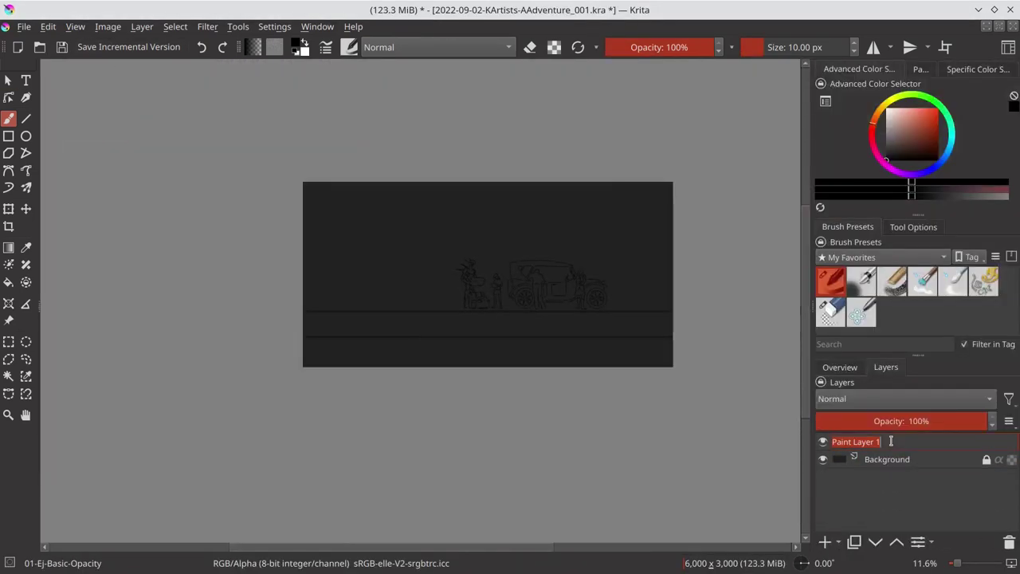
key("m")
left_click(936, 474)
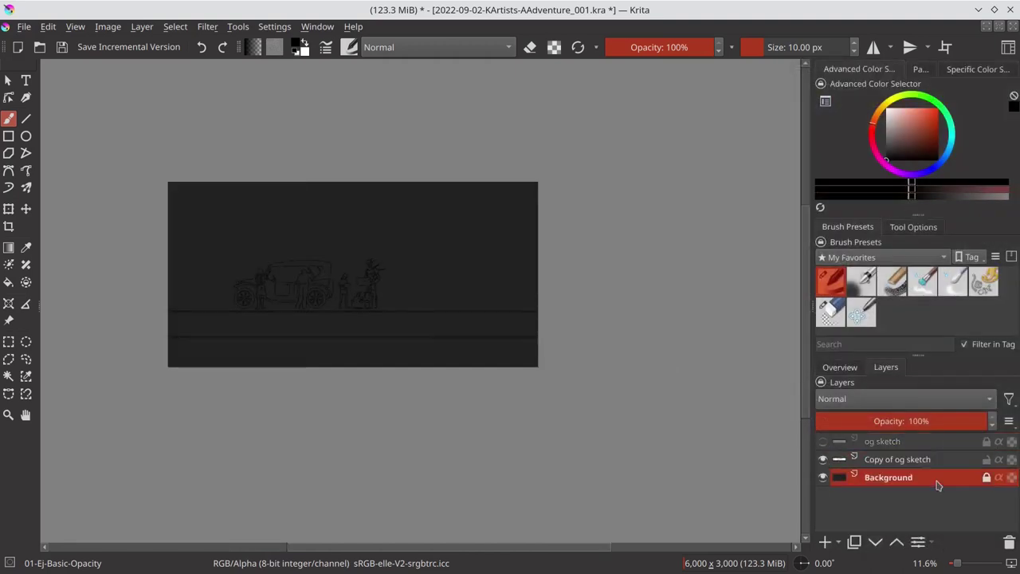
key("ctrl+s")
scroll(248, 295, "up", 8)
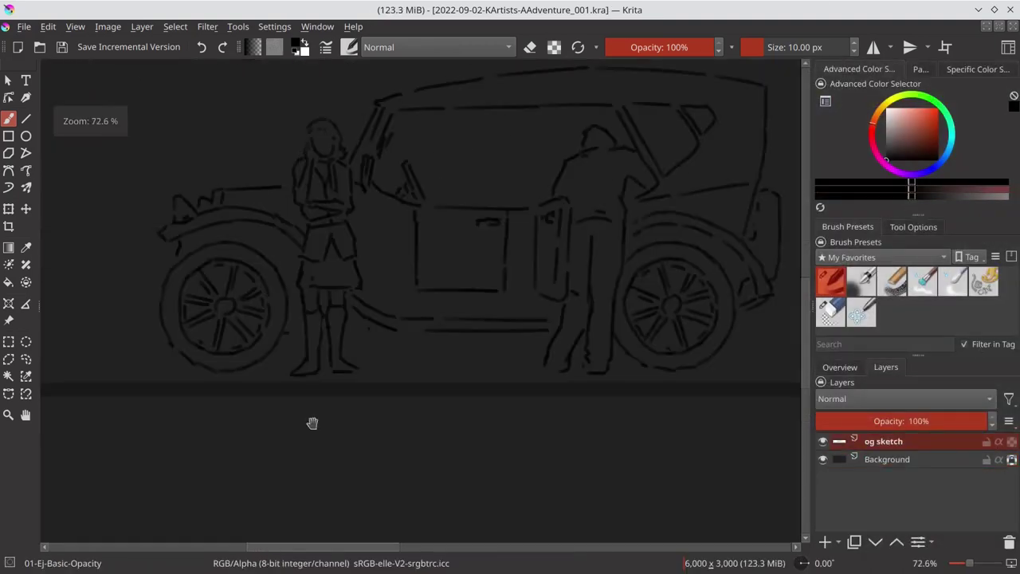
scroll(249, 295, "up", 1)
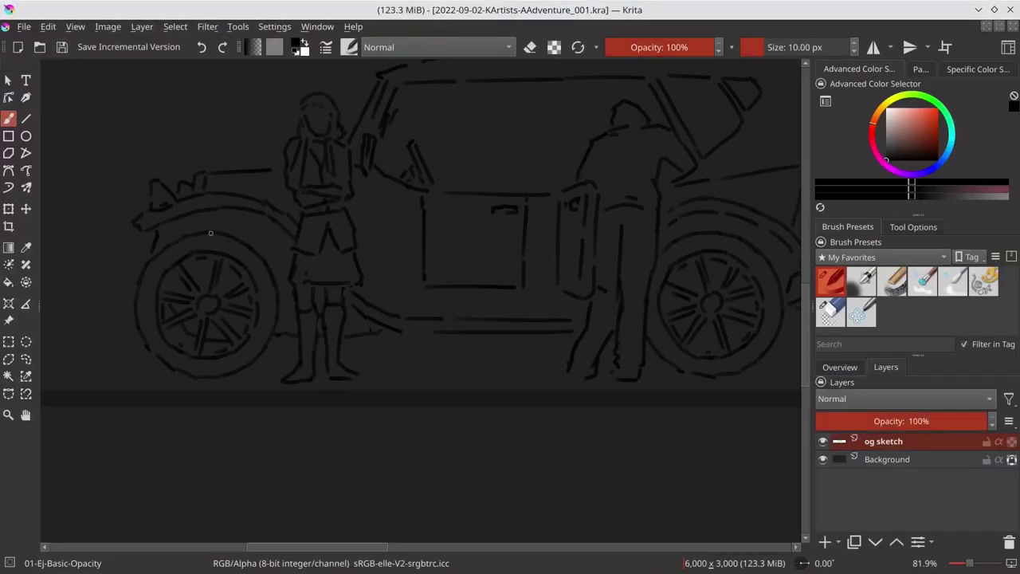
scroll(580, 333, "right", 3)
scroll(679, 295, "up", 1)
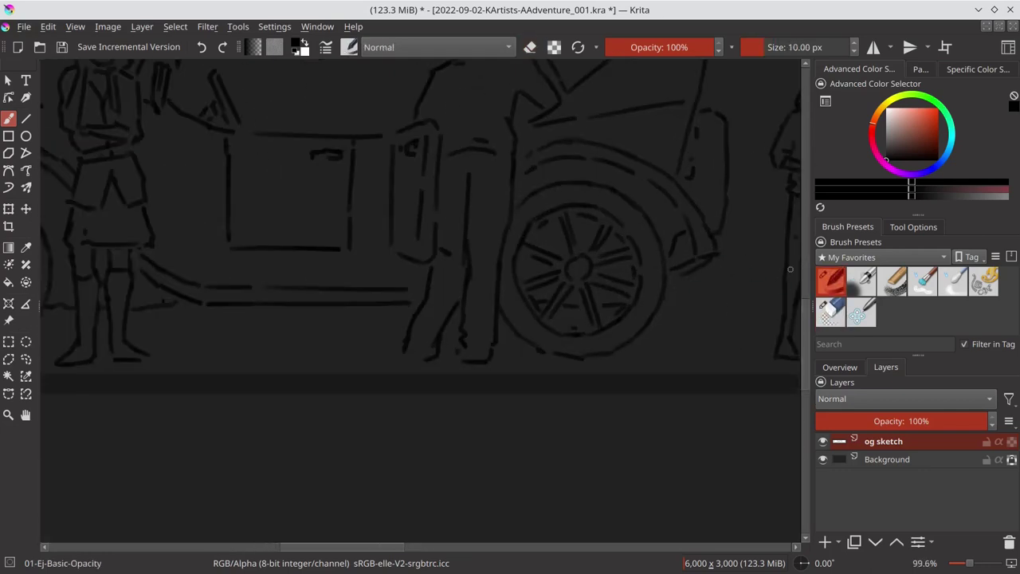
Step: Erase the car's rear fender lines in eraser mode
scroll(706, 289, "down", 3)
scroll(737, 264, "up", 3)
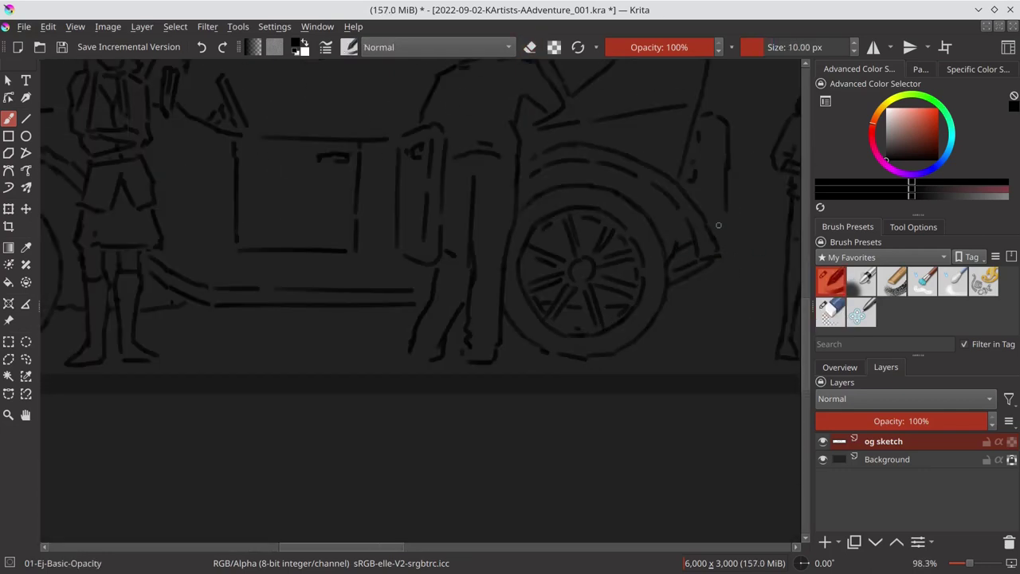
key("e")
left_click_drag(727, 219, 696, 131)
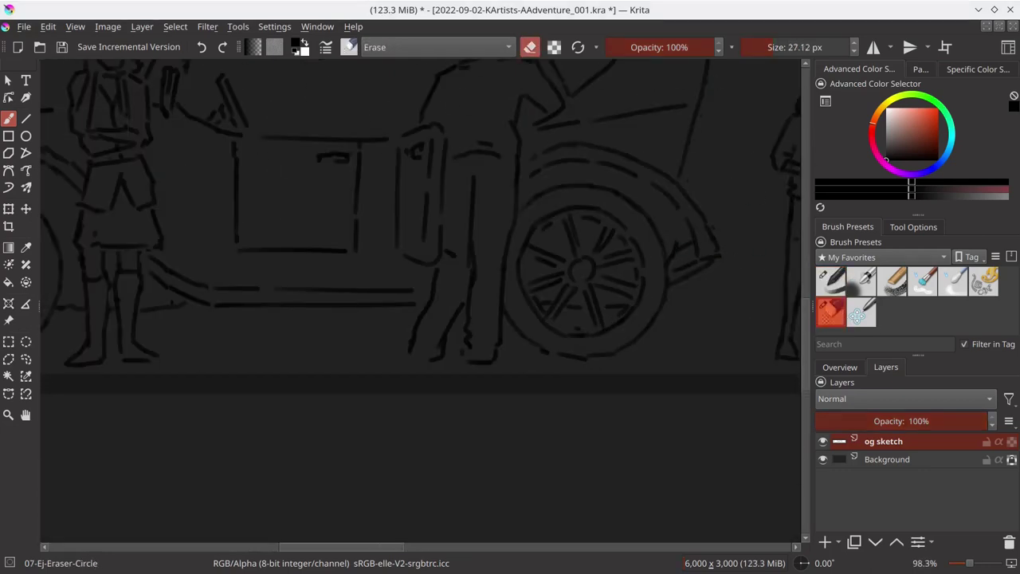
Step: Redraw the rear fender curves and add a short stroke on the car's side
left_click_drag(478, 239, 415, 323)
left_click_drag(669, 144, 626, 274)
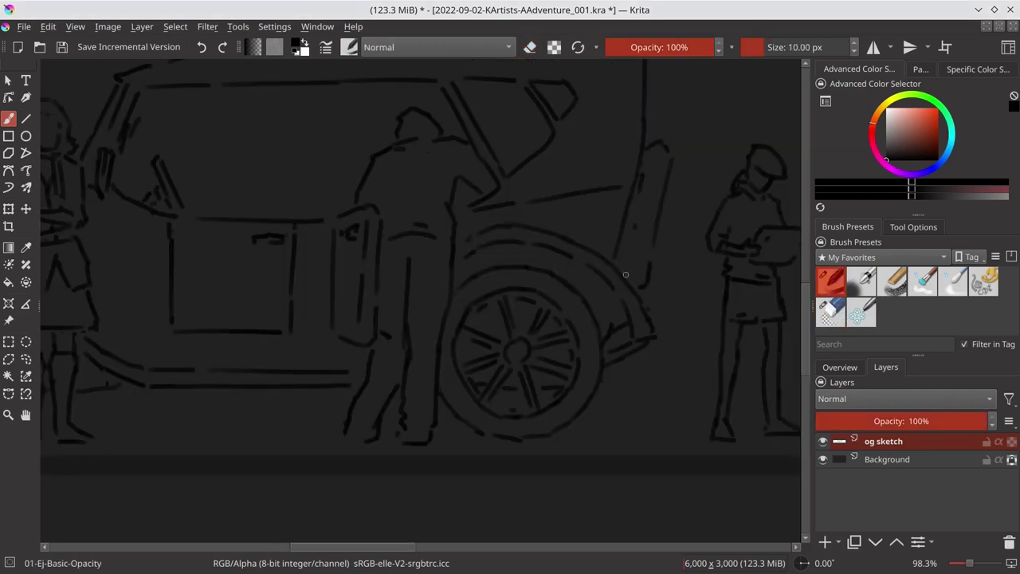
scroll(620, 271, "down", 5)
scroll(303, 244, "up", 6)
scroll(303, 243, "down", 1)
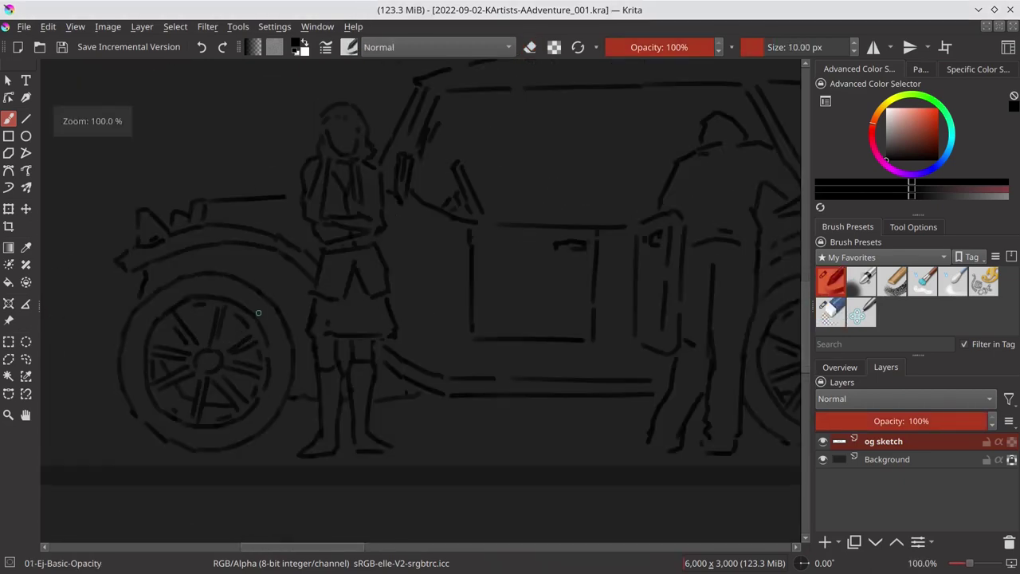
left_click_drag(470, 253, 494, 209)
scroll(505, 279, "down", 2)
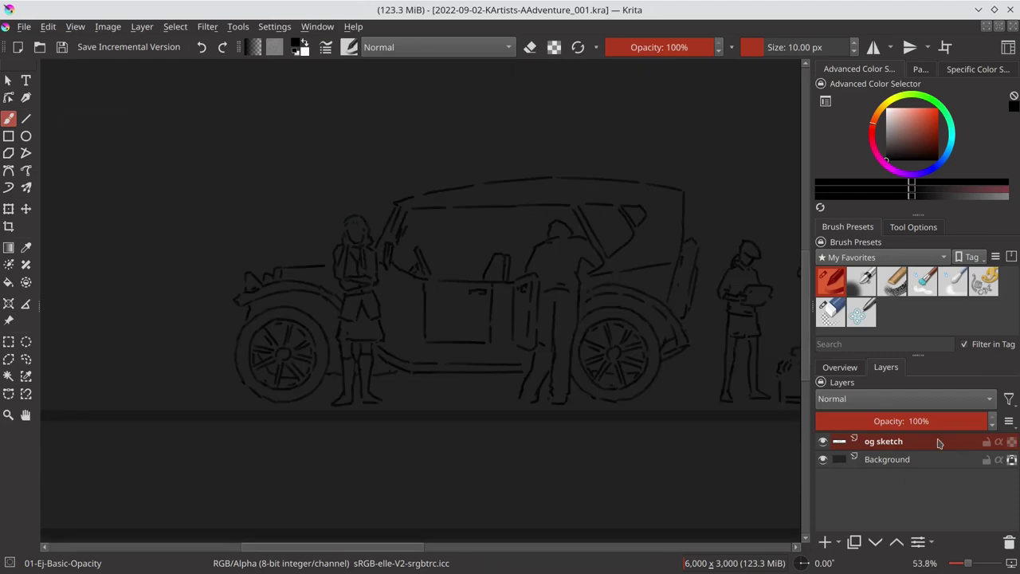
scroll(504, 279, "down", 3)
Step: Duplicate og sketch, hide the original, and add a new Paint Layer 1
key("t")
left_click(175, 27)
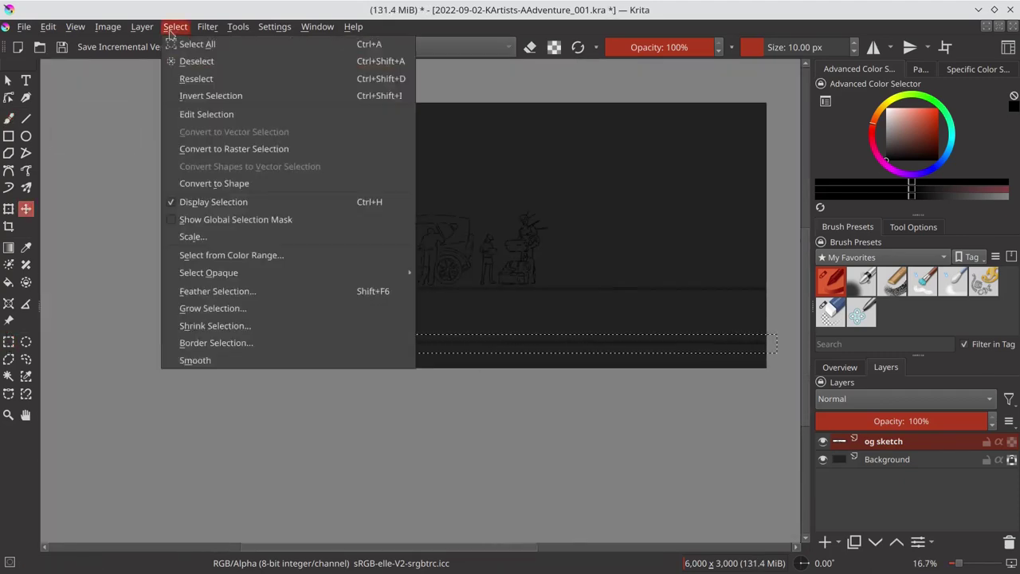
left_click(175, 78)
left_click(853, 541)
left_click(825, 541)
scroll(387, 247, "up", 4)
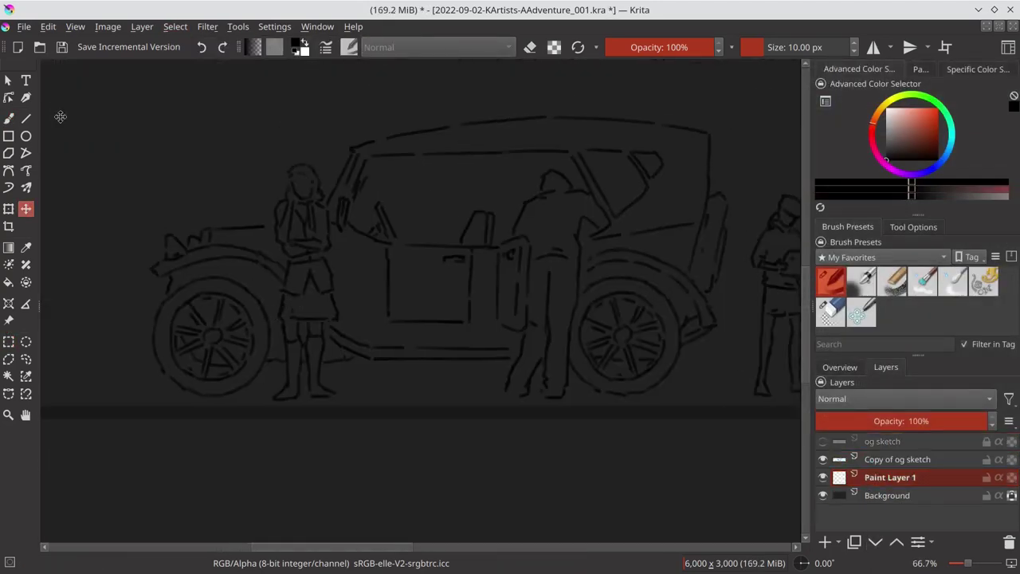
Step: Trace a freehand outline around the car roof, hood and figure's feet, then cancel it
left_click(8, 359)
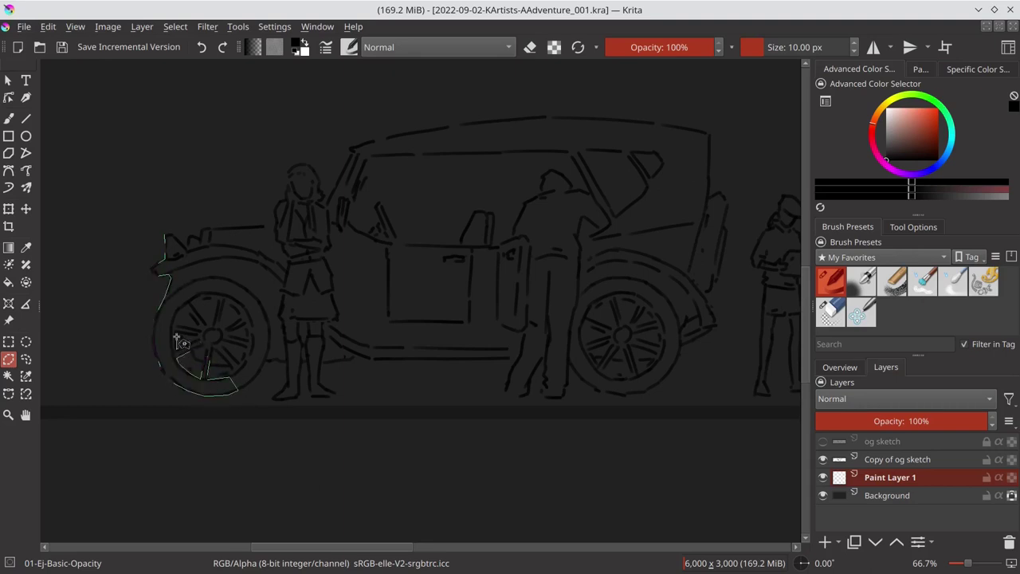
mouse_move(348, 221)
left_mouse_down()
mouse_move(303, 165)
mouse_move(284, 192)
left_mouse_up()
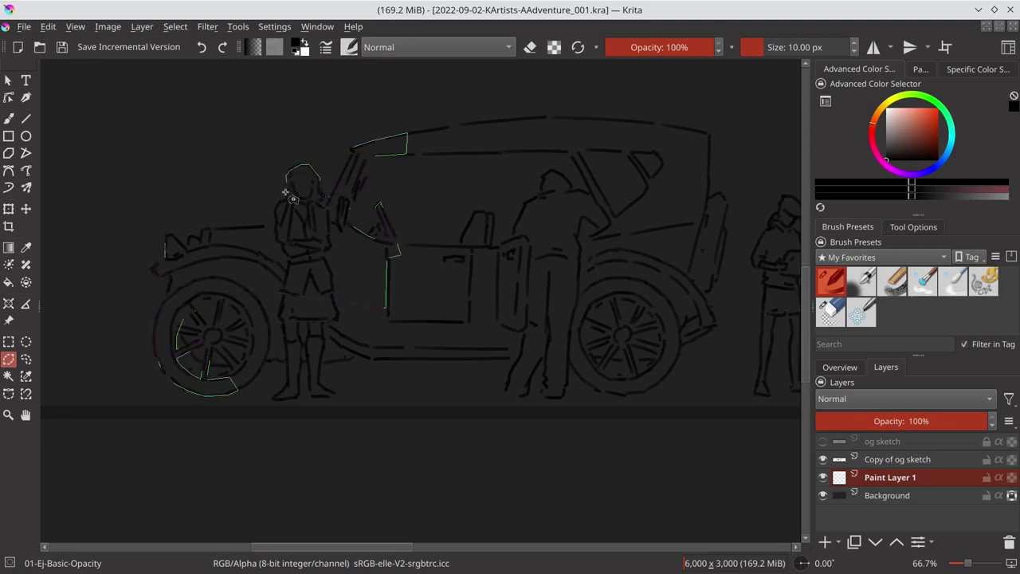
left_click_drag(271, 229, 172, 233)
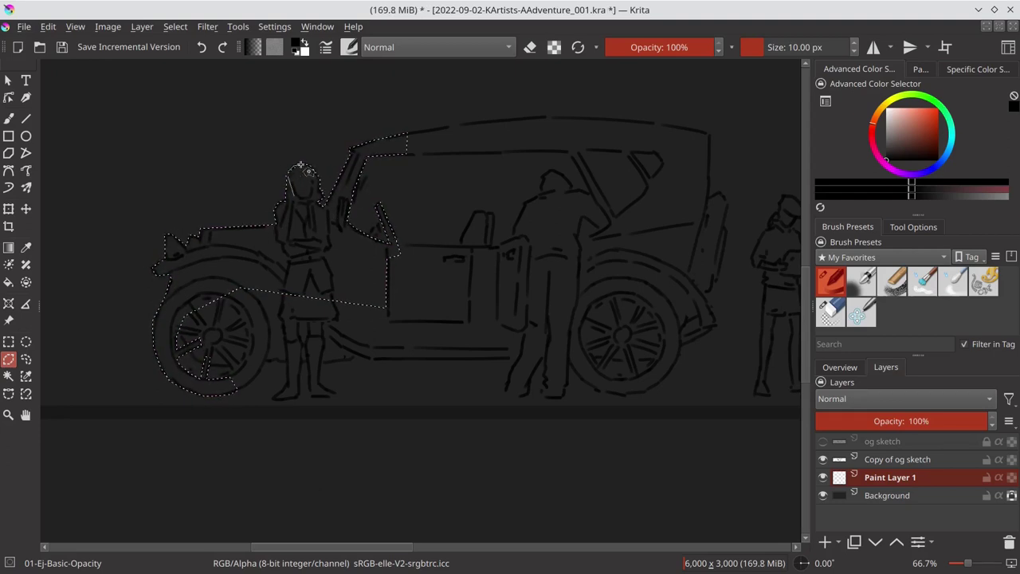
left_click(285, 362)
left_click(274, 398)
left_click(303, 364)
left_click(367, 359)
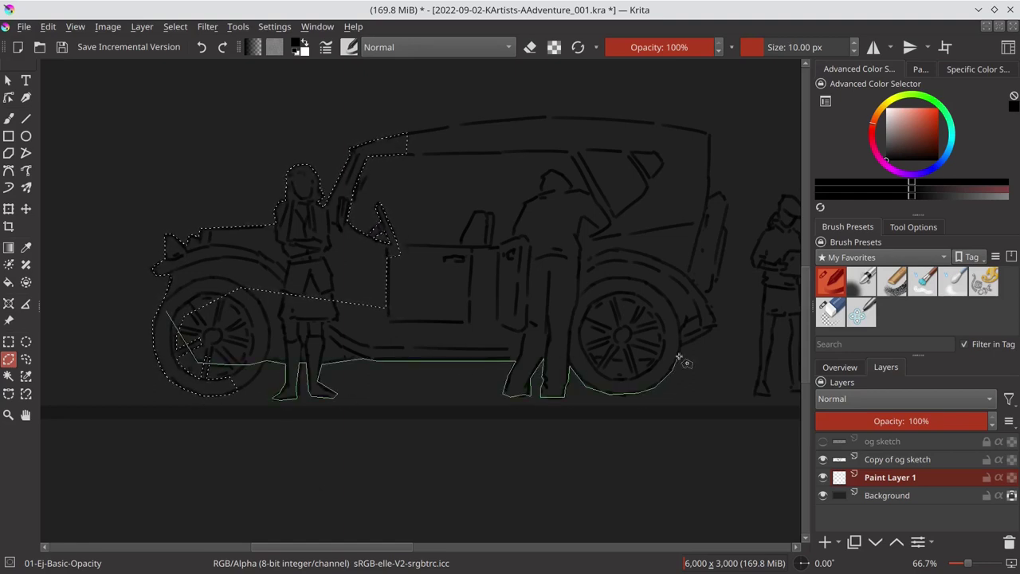
key("Escape")
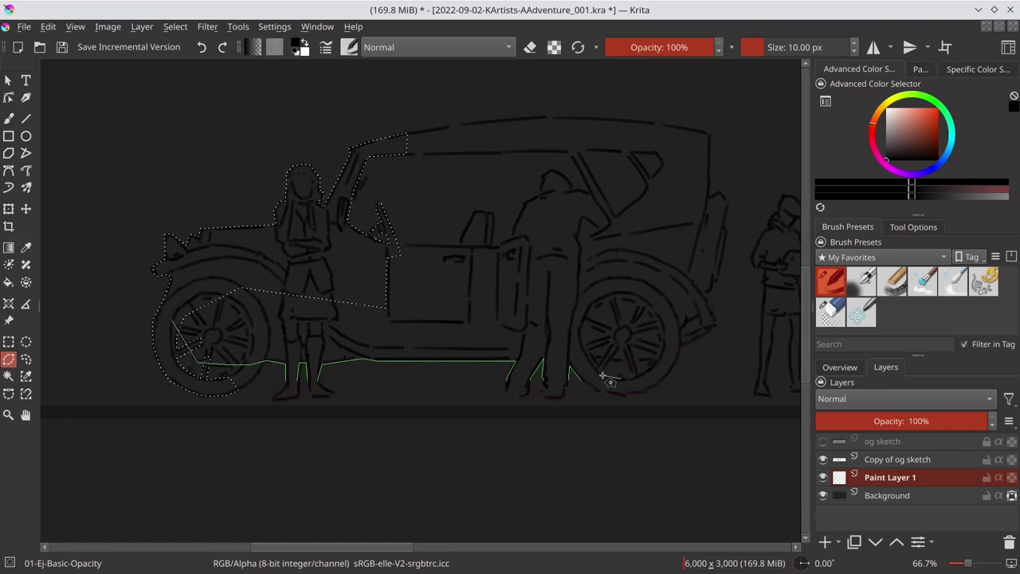
Step: Outline the legs, rear wheel, man and seat into a closed selection
left_click_drag(597, 362, 603, 232)
left_click(558, 214)
left_click(517, 217)
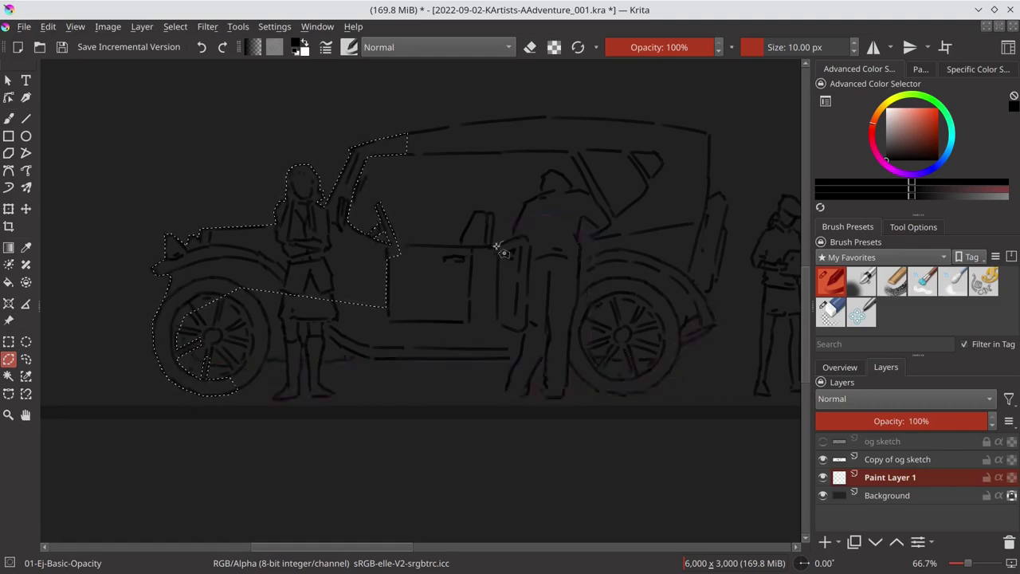
left_click(482, 212)
left_click(463, 243)
double_click(387, 243)
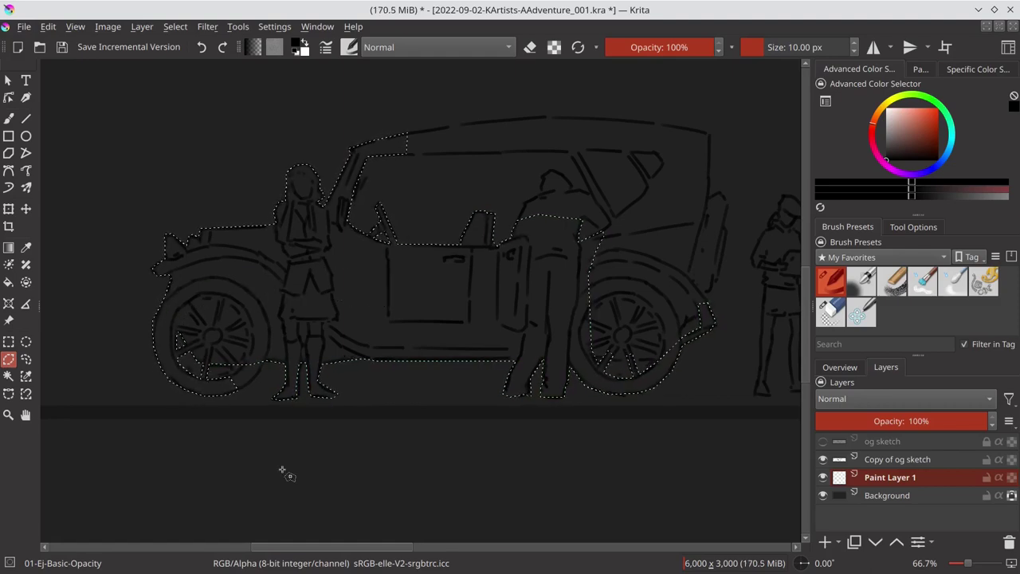
Step: Trace a new outline up the car's right edge, rear top and roof edge
left_click(571, 352)
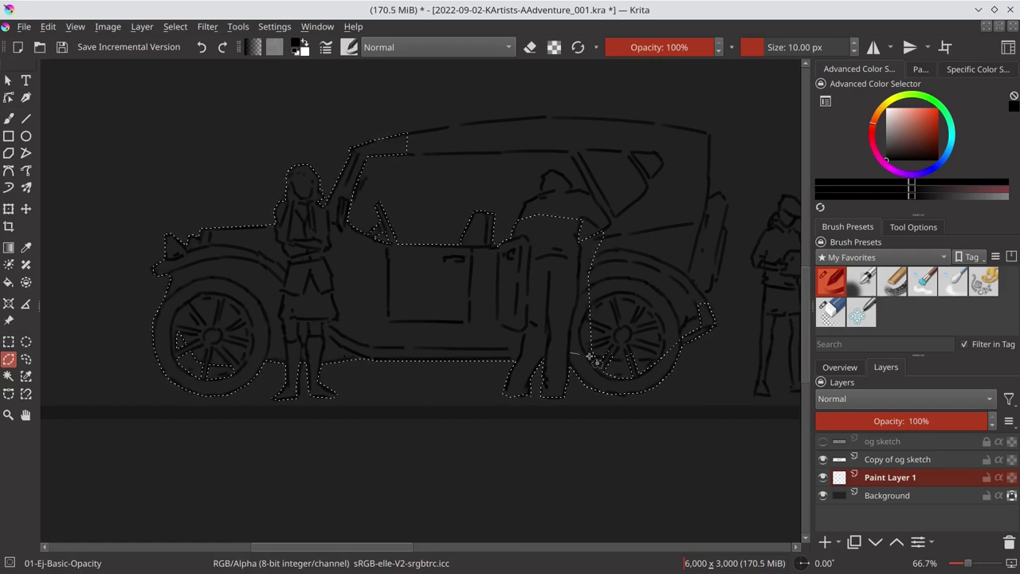
mouse_move(590, 359)
left_mouse_down()
mouse_move(660, 358)
mouse_move(702, 314)
mouse_move(717, 284)
mouse_move(721, 194)
left_mouse_up()
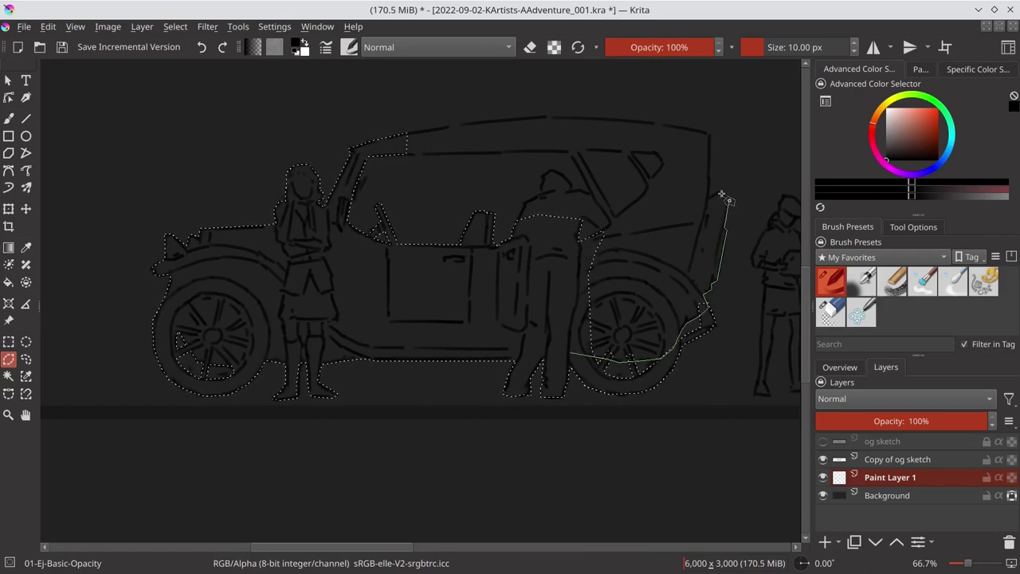
left_click(708, 128)
left_click(639, 125)
left_click(622, 146)
left_click(661, 163)
left_click(645, 182)
left_click(614, 213)
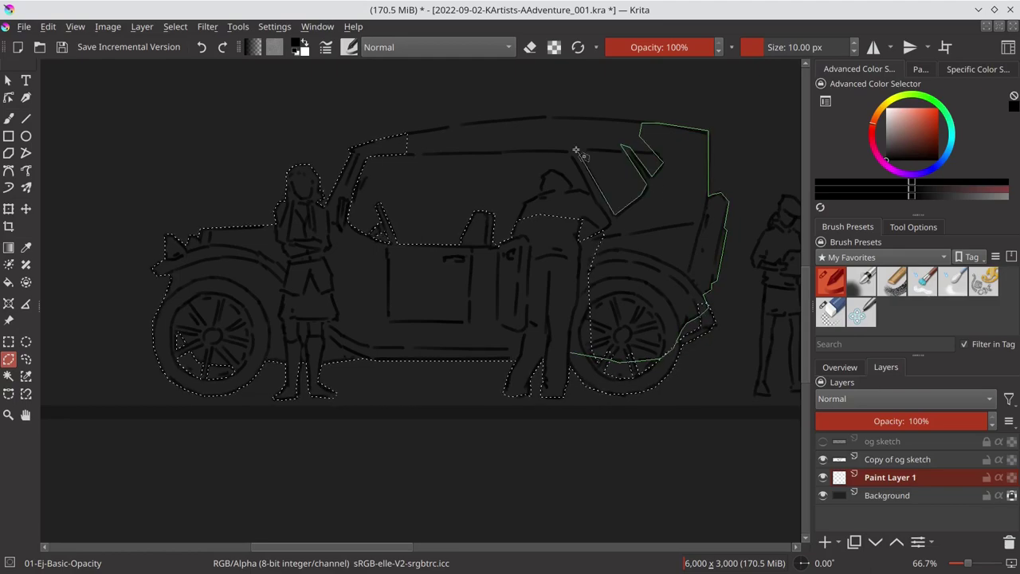
Step: Finish the outline around the man's head, add it to the selection, and save
left_click(568, 145)
left_click(590, 194)
left_click(569, 180)
left_click(541, 192)
left_click(520, 213)
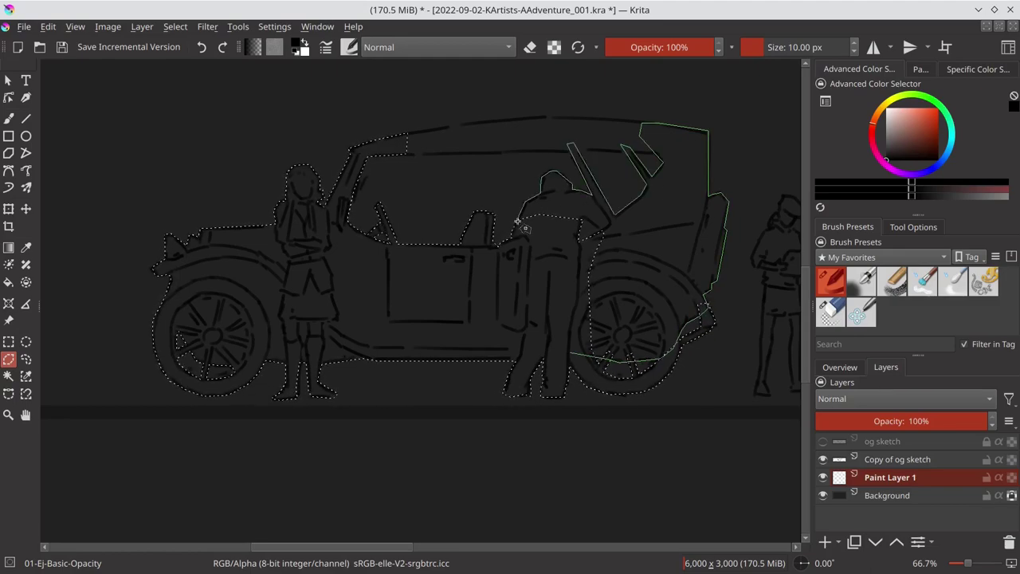
left_click(567, 353)
key("ctrl+s")
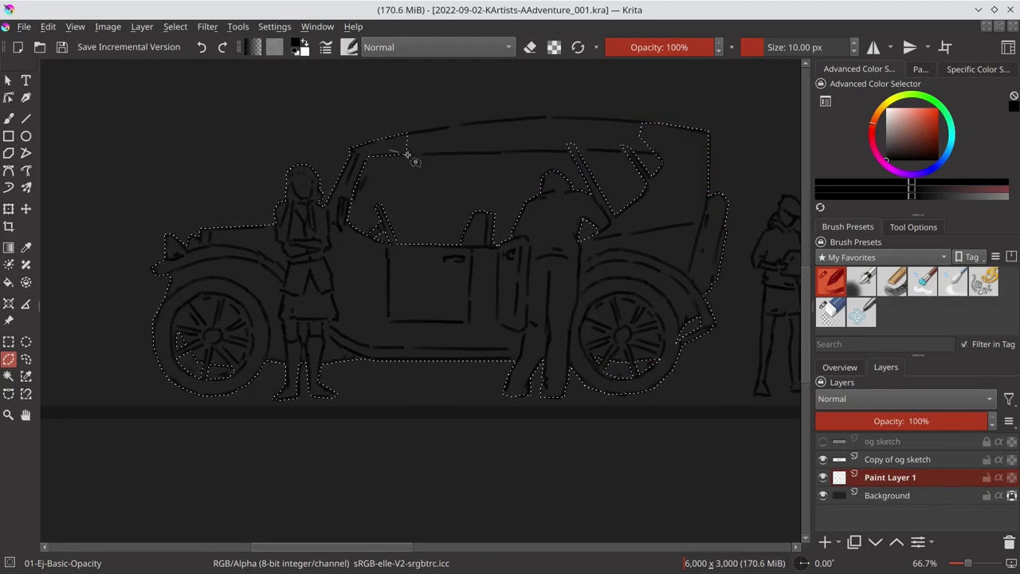
Step: Add the standing figure, including its feet and legs, to the freehand selection
scroll(298, 259, "up", 2)
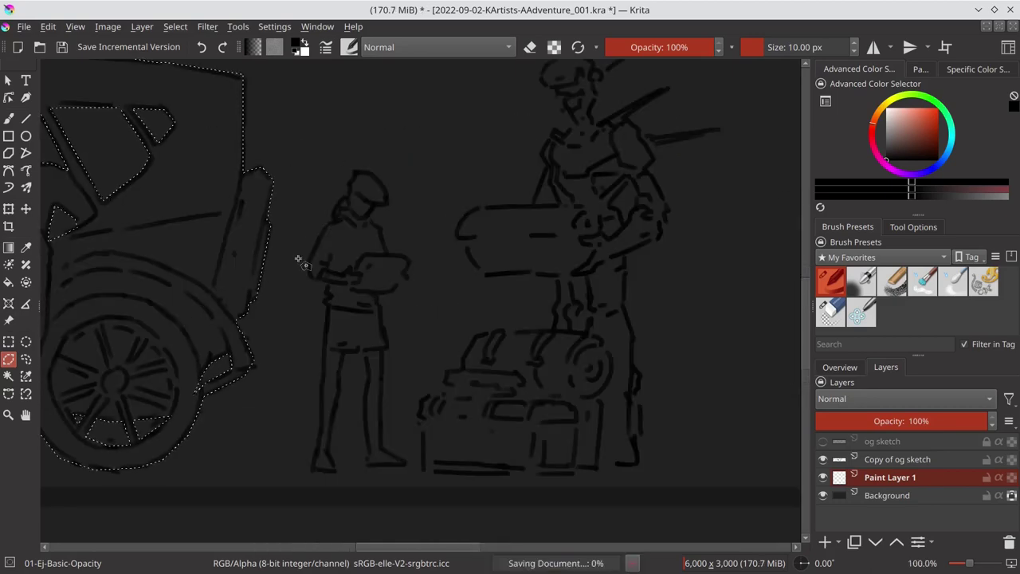
left_click_drag(348, 181, 311, 433)
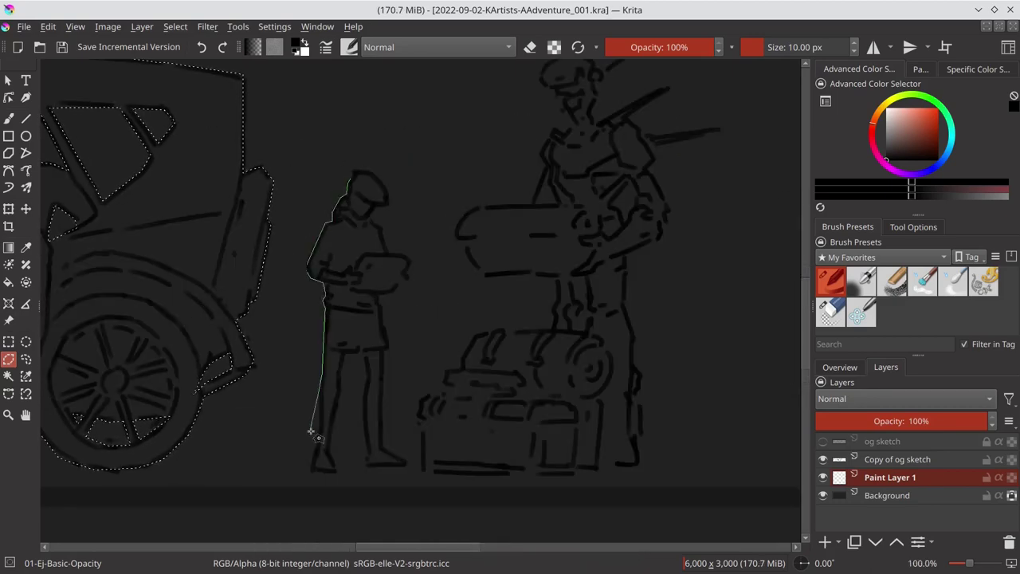
left_click(313, 470)
left_click(349, 351)
left_click(364, 357)
left_click(363, 391)
left_click(366, 464)
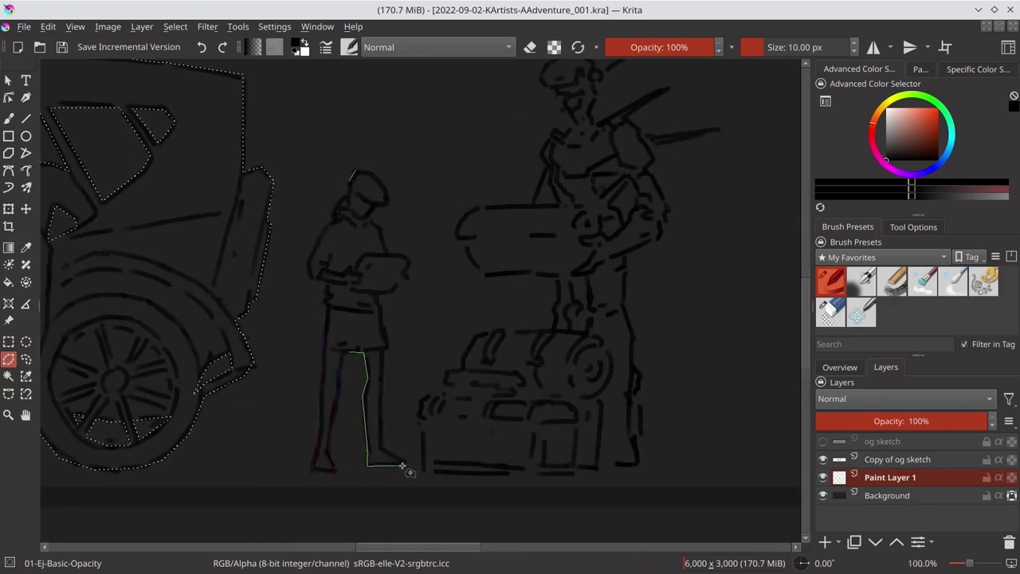
mouse_move(403, 466)
left_mouse_down()
mouse_move(384, 233)
mouse_move(366, 208)
left_mouse_up()
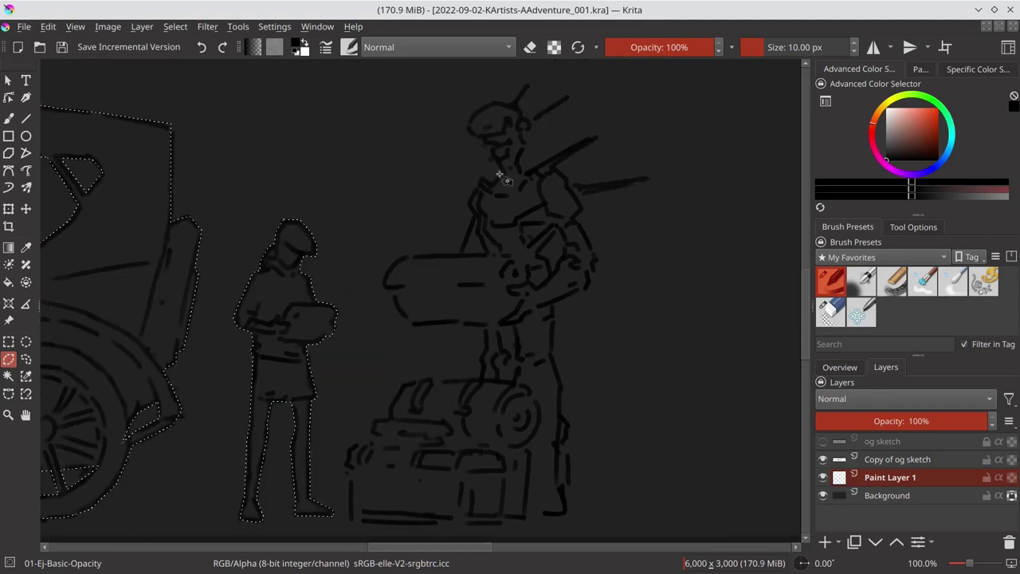
Step: Extend the selection around the mech's outline, cannon, head and guns
mouse_move(373, 433)
left_mouse_down()
mouse_move(564, 393)
mouse_move(534, 223)
left_mouse_up()
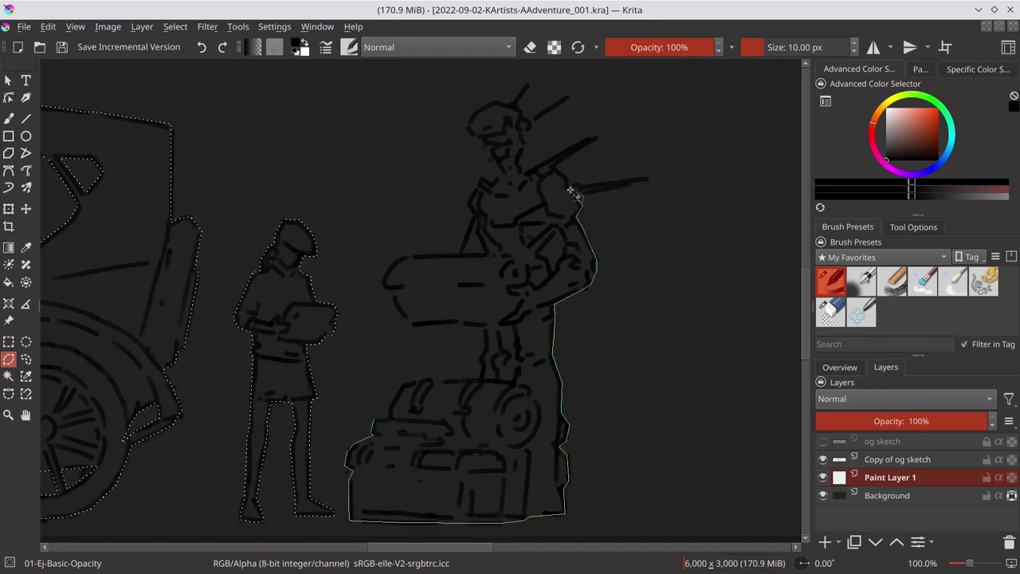
mouse_move(558, 262)
left_mouse_down()
mouse_move(398, 262)
mouse_move(387, 292)
mouse_move(482, 337)
mouse_move(479, 375)
mouse_move(375, 430)
left_mouse_up()
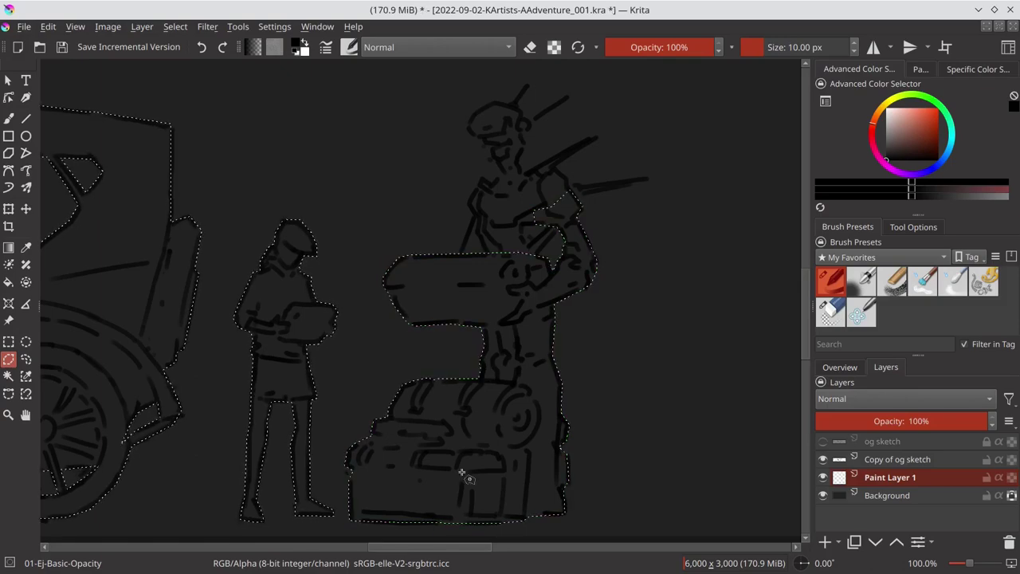
mouse_move(539, 215)
left_mouse_down()
mouse_move(590, 188)
mouse_move(596, 140)
mouse_move(494, 177)
mouse_move(467, 218)
mouse_move(510, 191)
mouse_move(478, 112)
mouse_move(528, 85)
mouse_move(510, 187)
left_mouse_up()
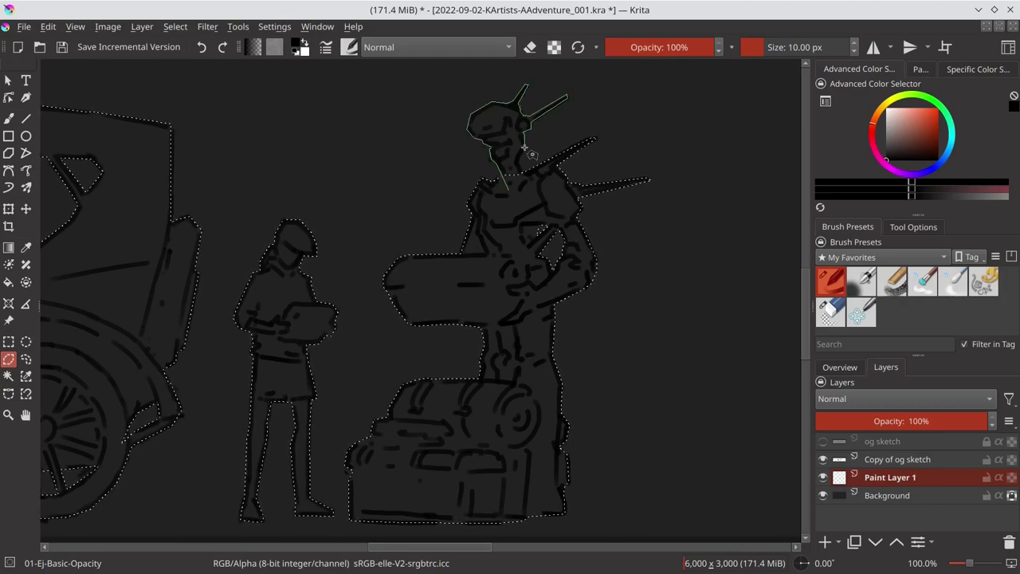
Step: Fill the selected car, figures and mech with brown on Paint Layer 1
scroll(99, 231, "down", 5)
scroll(100, 231, "up", 5)
key("f")
left_click(446, 335)
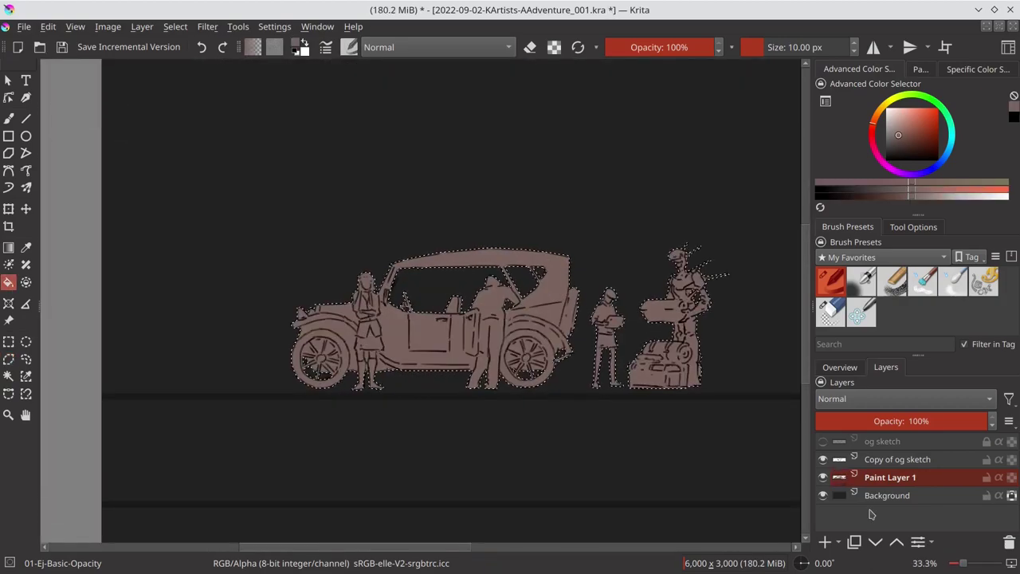
key("ctrl+Page_Up")
Step: Put Paint Layer 1 into a group and add a new empty paint layer
right_click(889, 459)
key("ctrl+g")
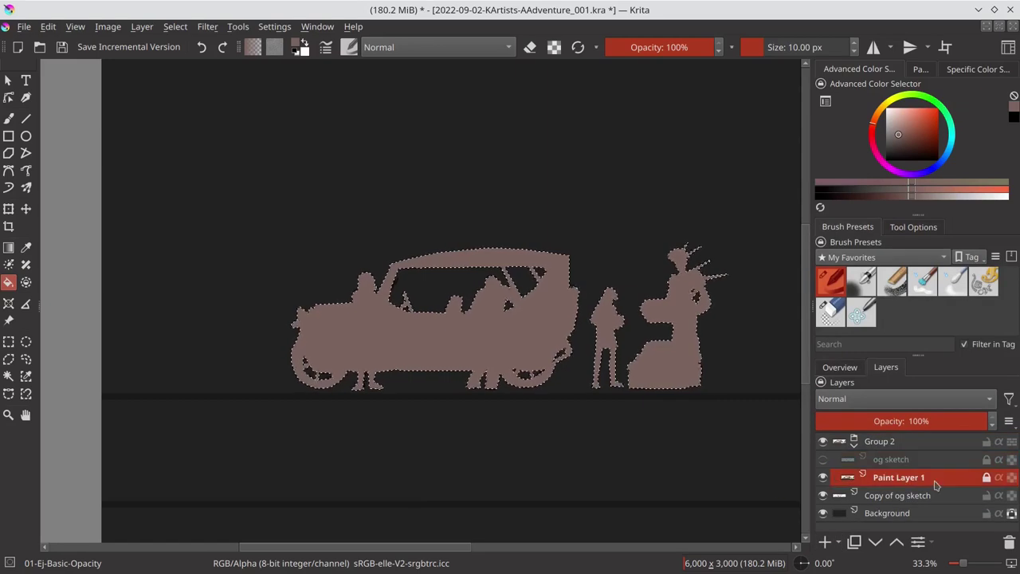
key("Insert")
key("minus")
key("minus")
key("minus")
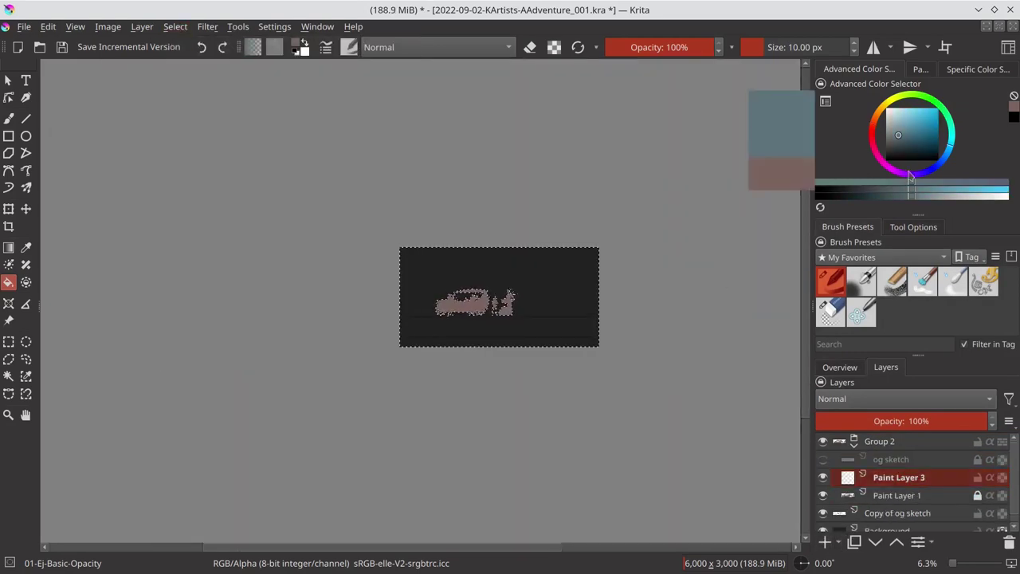
scroll(455, 331, "up", 5)
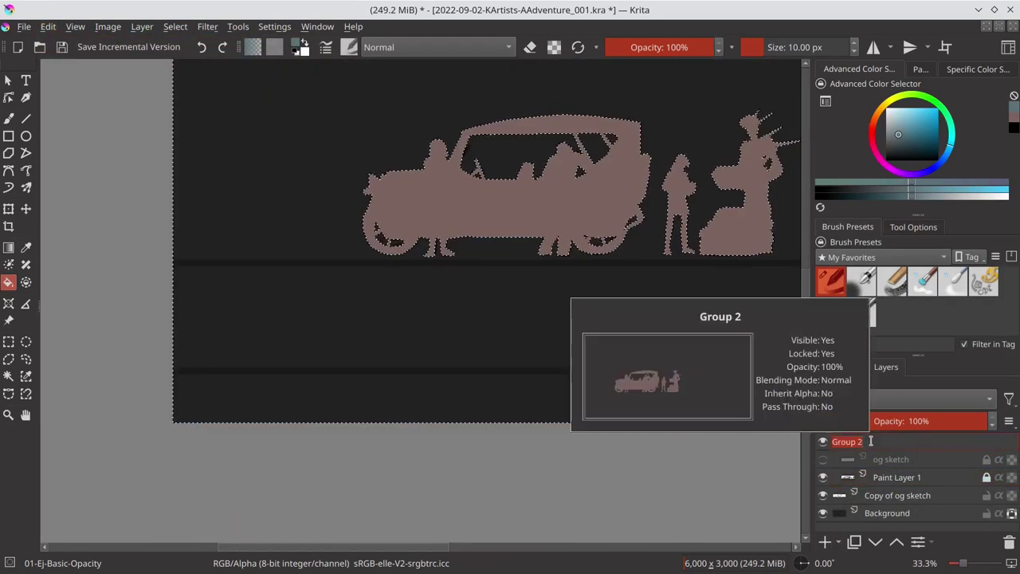
Step: Rename the group 'og', hide it, and save the document
double_click(879, 440)
type("og")
left_click(822, 441)
left_click(853, 440)
scroll(302, 155, "down", 4)
key("ctrl+s")
left_click(840, 366)
Step: Mirror the view, load the 02_MT-3-Orange-01 palette, pick teal and a large textured brush
key("m")
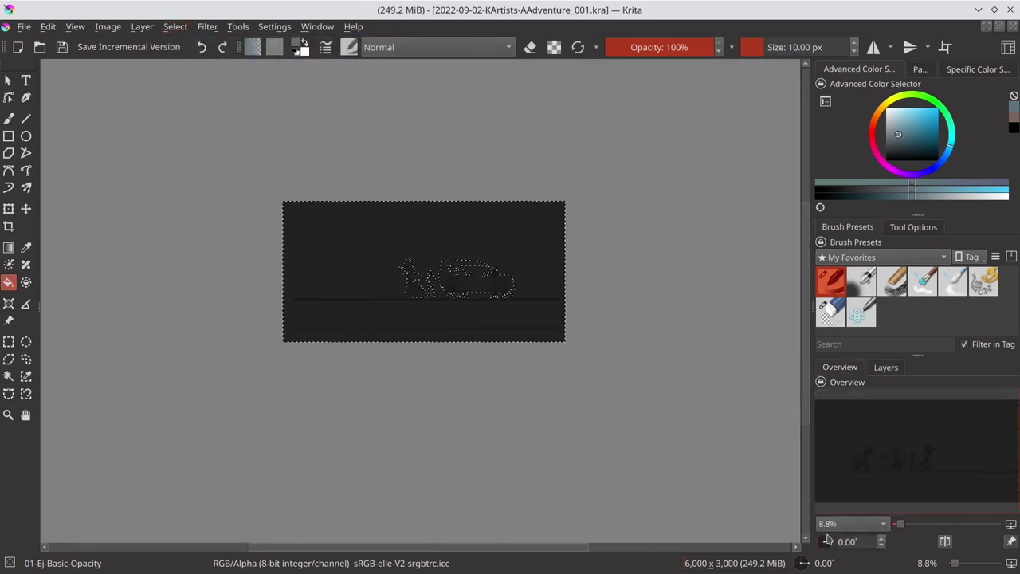
left_click(943, 542)
left_click(920, 69)
left_click(867, 204)
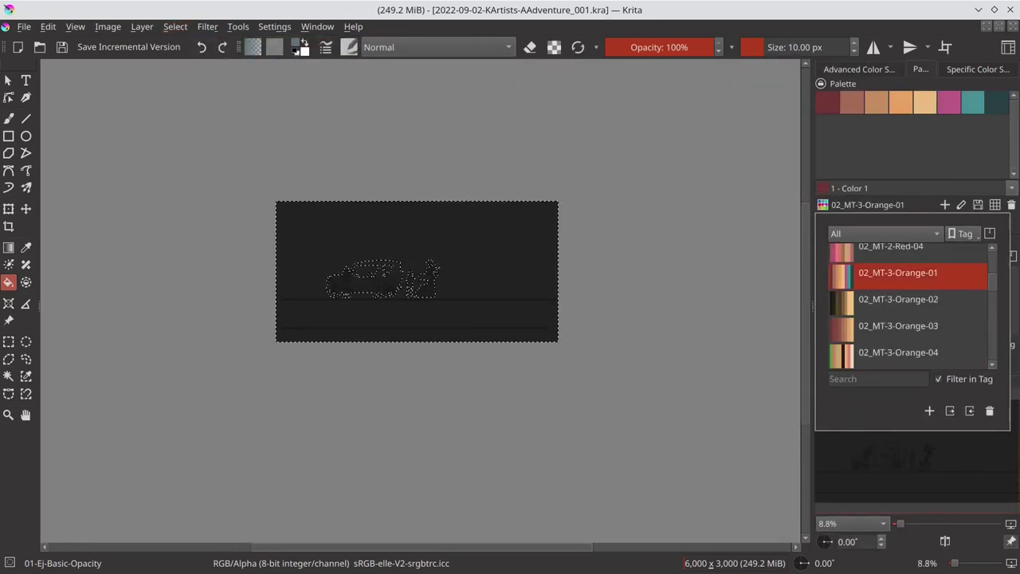
left_click(860, 274)
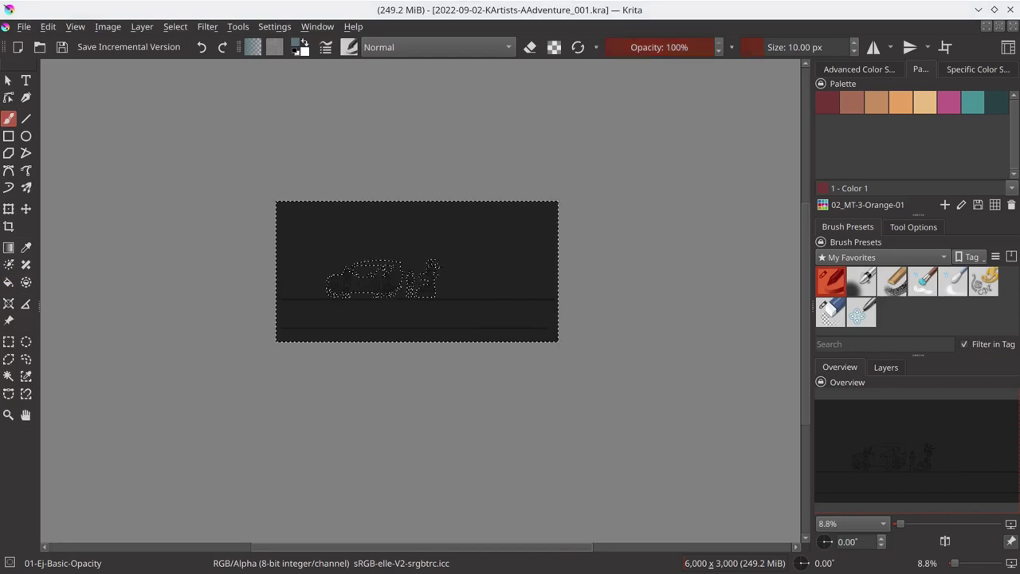
left_click(973, 102)
left_click(983, 281)
Step: Paint teal over the car with pink and orange foliage at top and left
left_click_drag(331, 279, 438, 280)
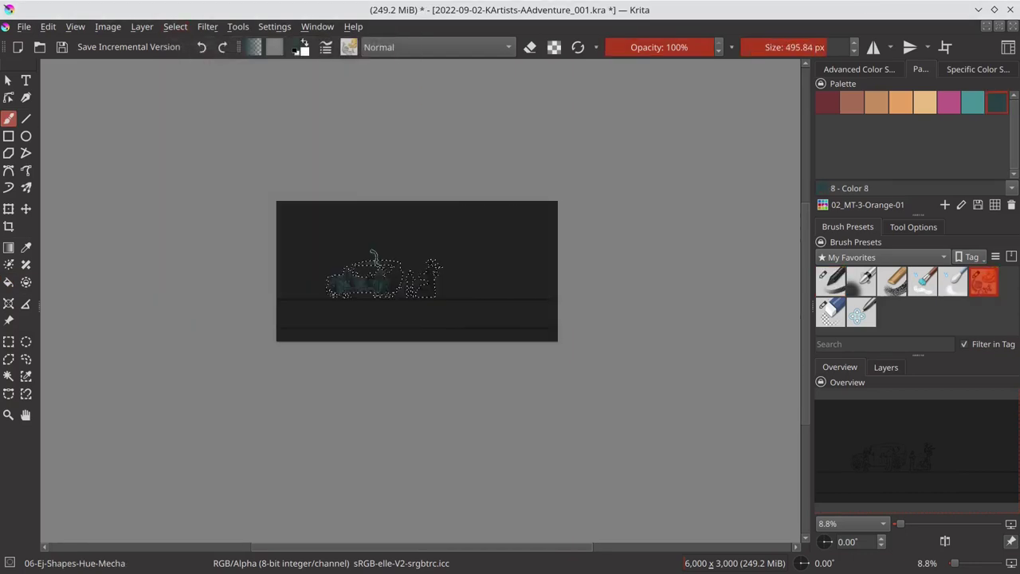
left_click_drag(446, 211, 442, 239)
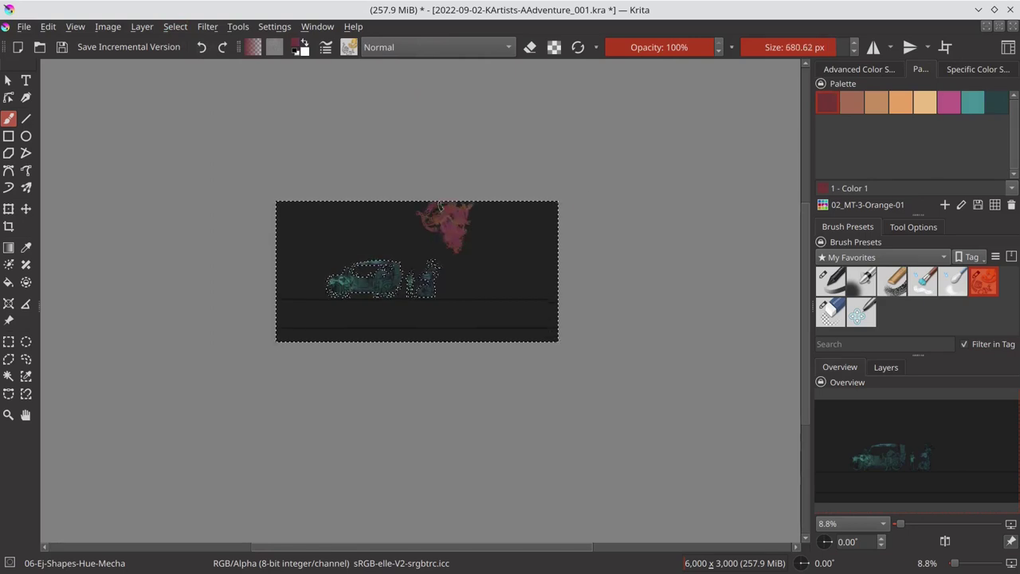
left_click(852, 102)
left_click_drag(307, 279, 291, 289)
left_click(949, 102)
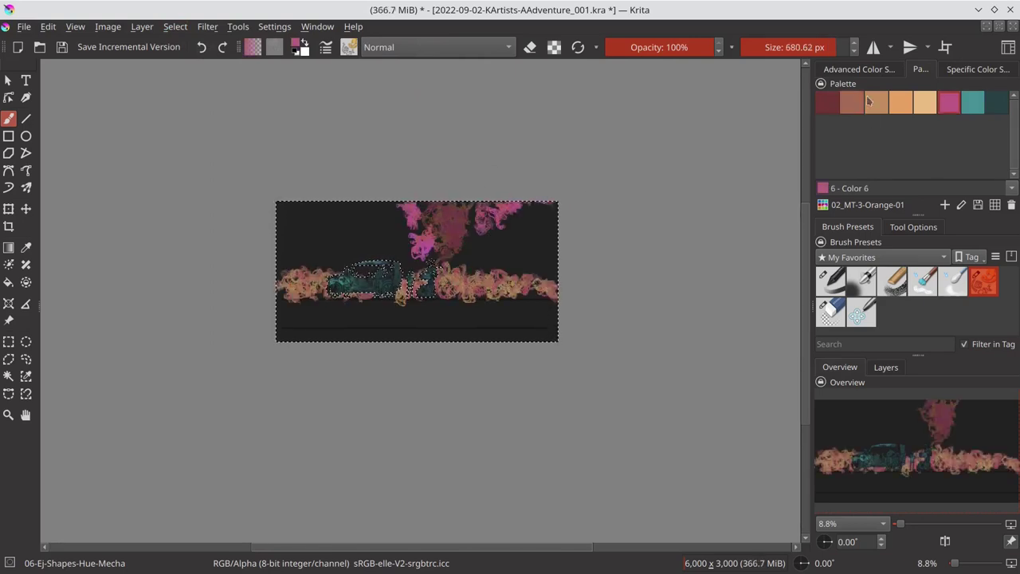
mouse_move(447, 215)
left_mouse_down()
mouse_move(350, 223)
mouse_move(391, 215)
left_mouse_up()
Step: Fill the upper canvas and bottom band with dark red foliage, then hide Background
left_click(827, 102)
left_click_drag(319, 215, 518, 231)
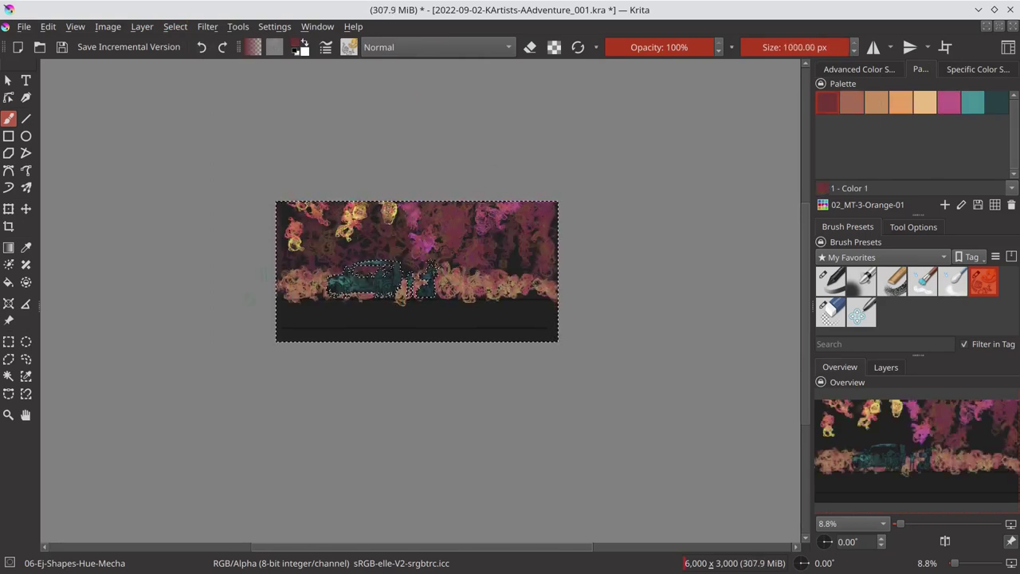
left_click_drag(287, 323, 550, 327)
left_click(858, 69)
left_click_drag(279, 318, 549, 315)
left_click(886, 366)
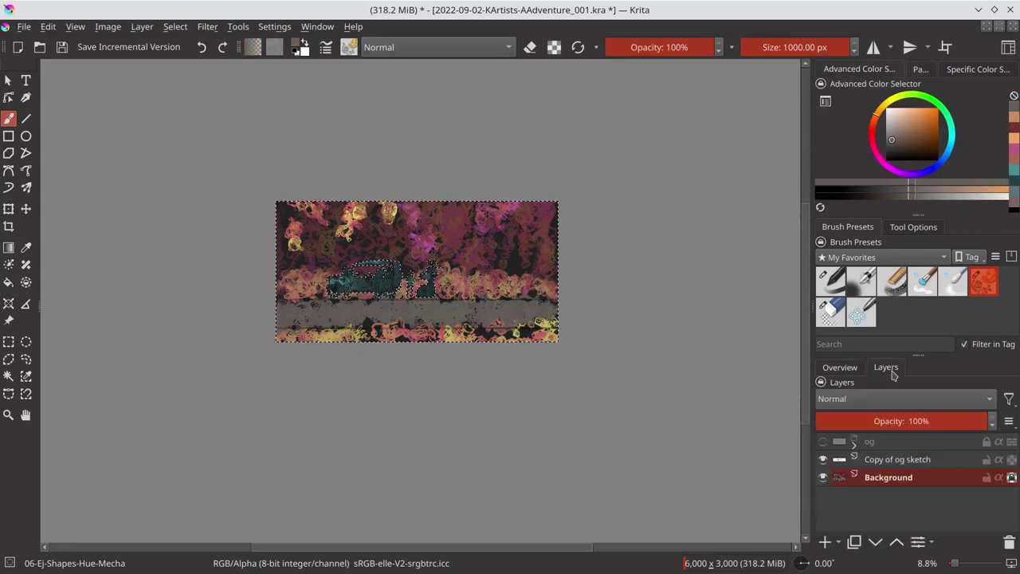
left_click(823, 477)
Step: Save, export a WIP01 JPEG copy of the painting, then set the brush blend mode to Multiply
left_click(128, 47)
key("ctrl+shift+e")
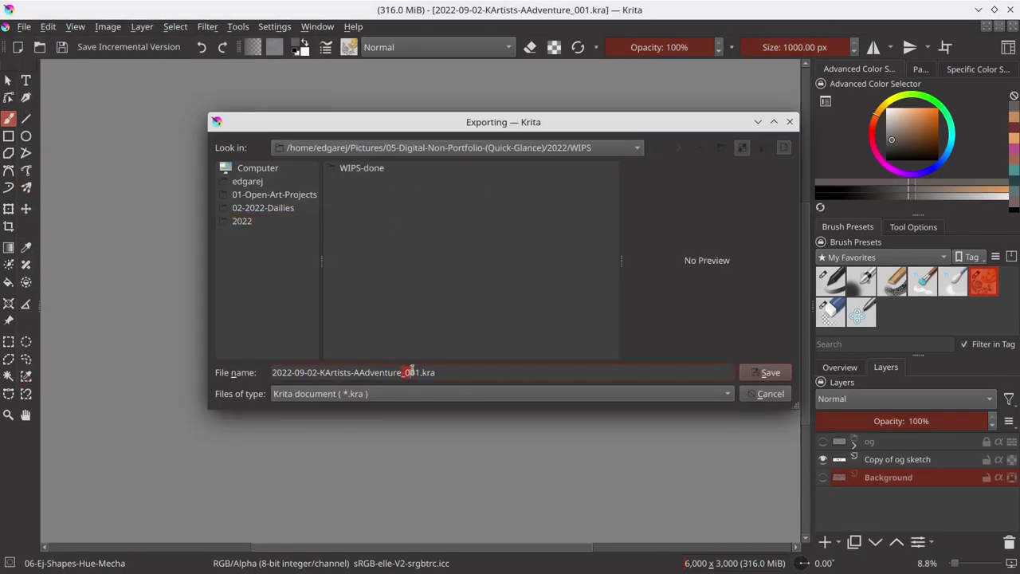
left_click(404, 393)
left_click(771, 372)
left_click(604, 410)
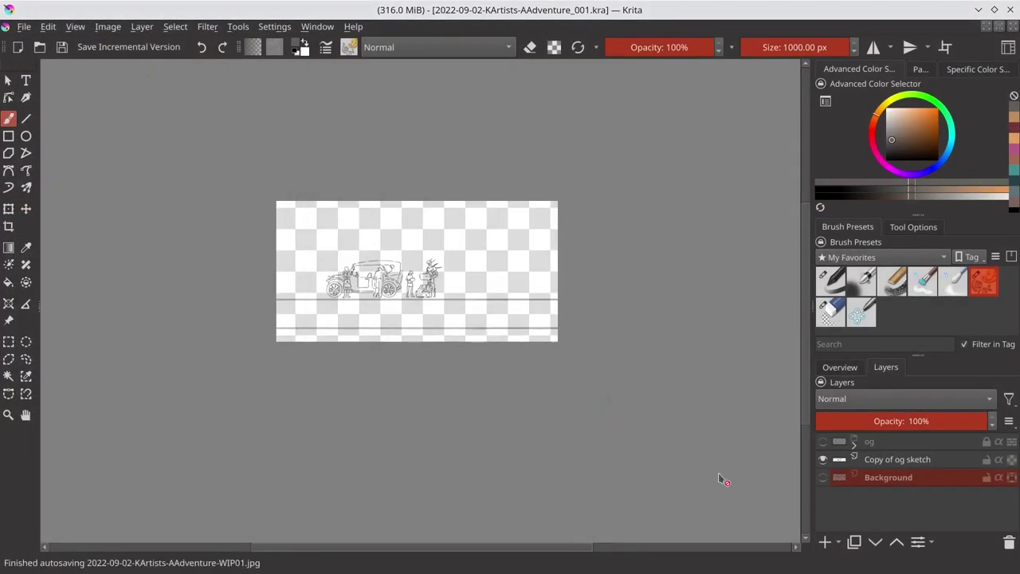
left_click(822, 476)
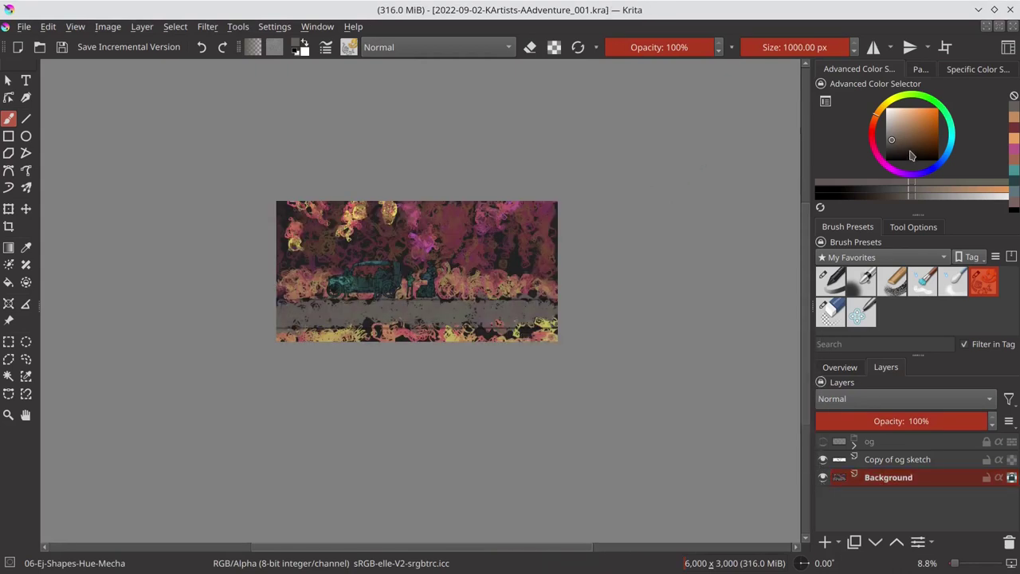
left_click(436, 47)
left_click(399, 79)
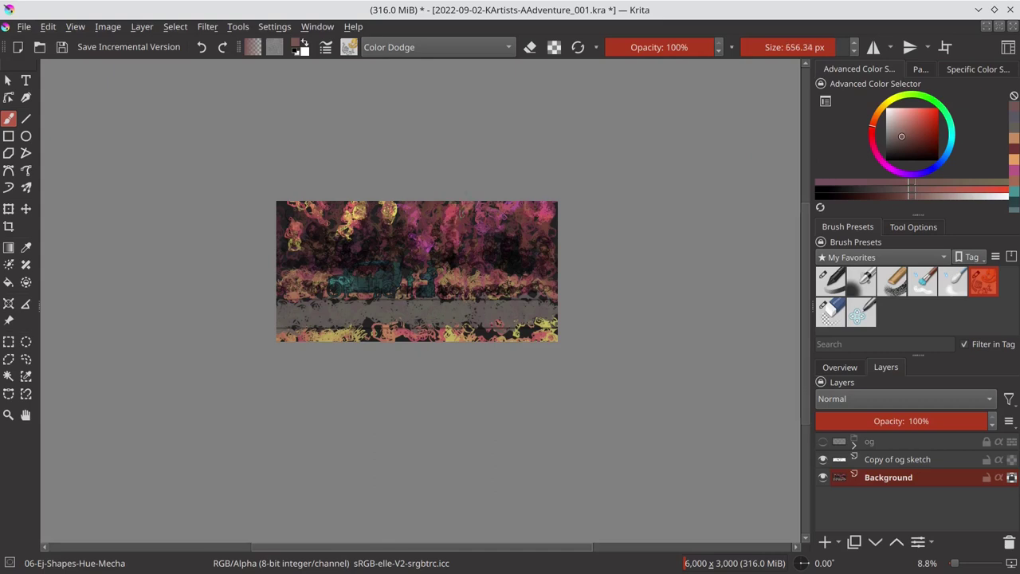
Step: Brighten the grey road band, then return the brush to Normal with a light yellow-green
left_click_drag(279, 307, 553, 318)
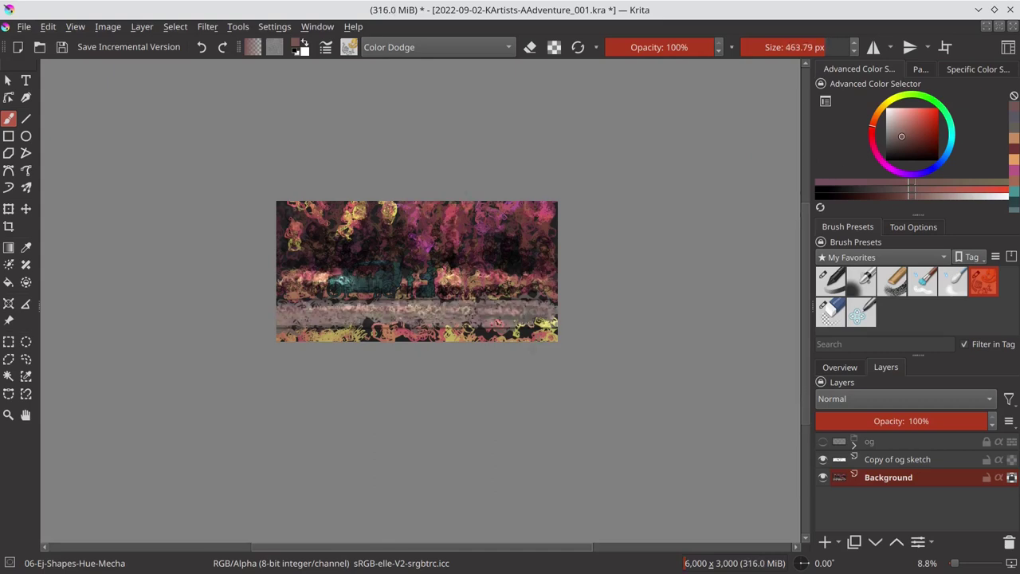
left_click(436, 47)
left_click(390, 71)
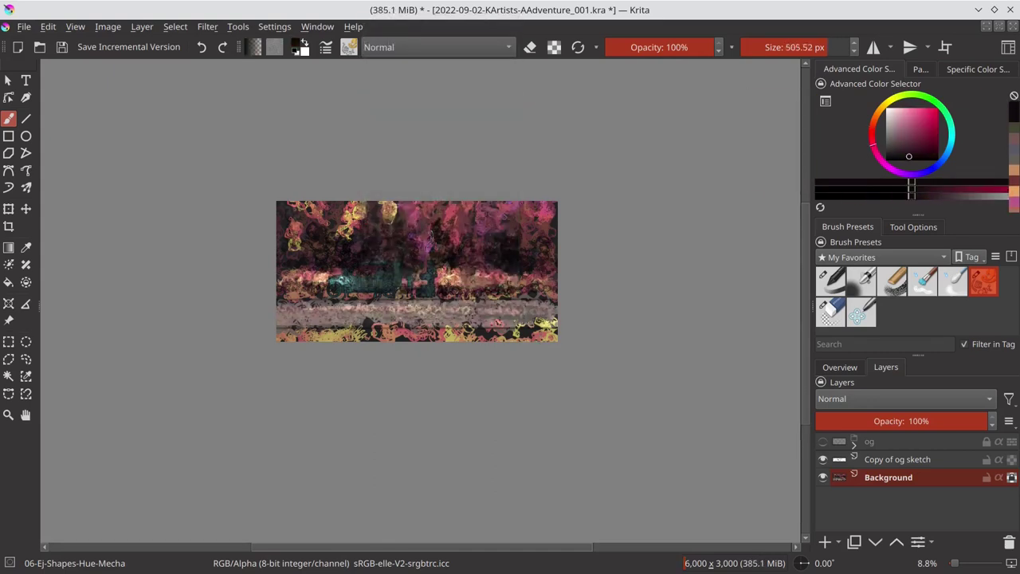
left_click_drag(879, 119, 892, 98)
left_click(906, 124)
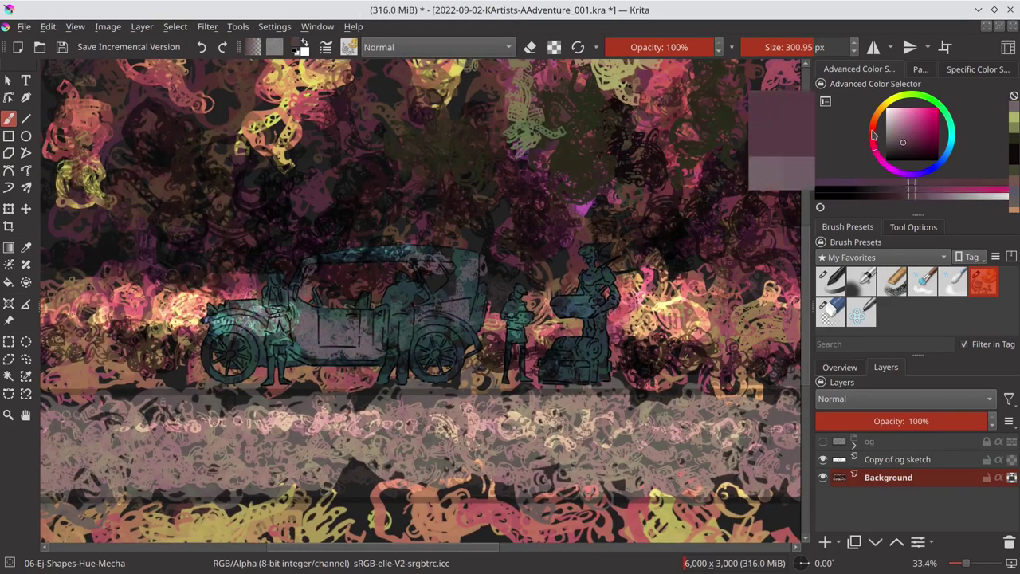
Step: With a smaller Multiply brush in purple, darken the car's front wheel and the ground below
left_click(358, 243, "ctrl")
key("bracketleft")
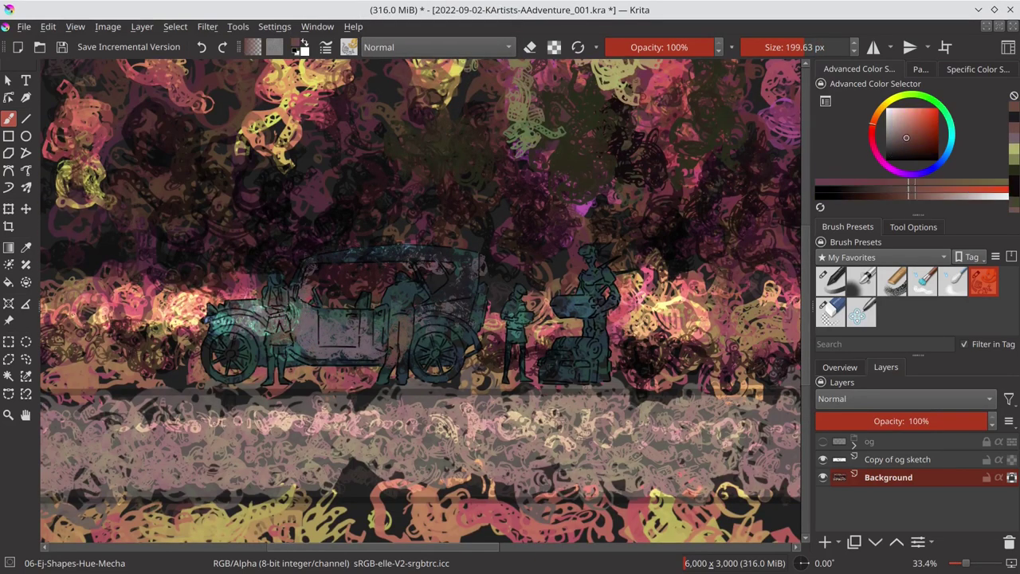
left_click(593, 342, "ctrl")
left_click(459, 303, "ctrl")
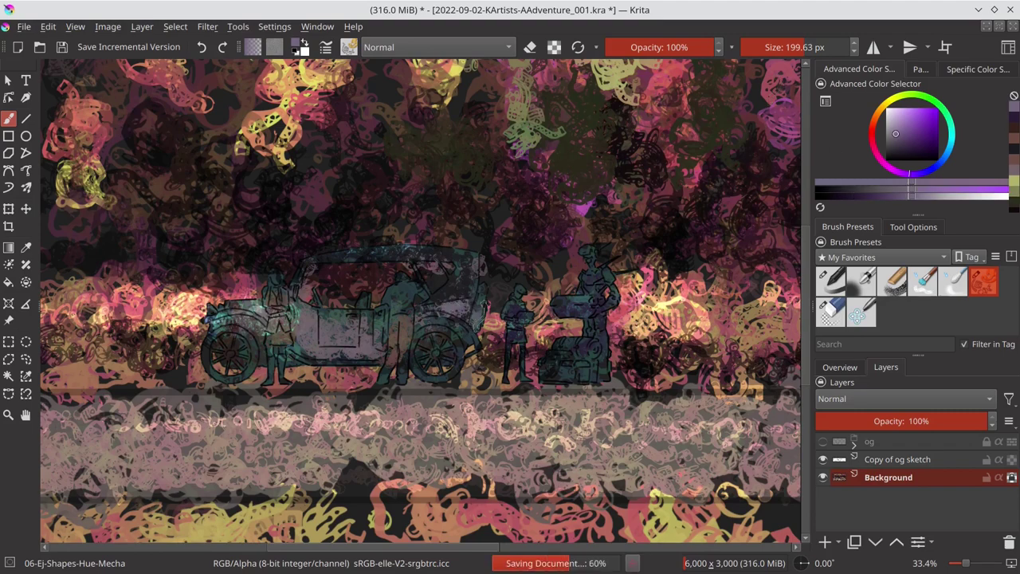
key("alt+shift+m")
left_click_drag(263, 323, 215, 339)
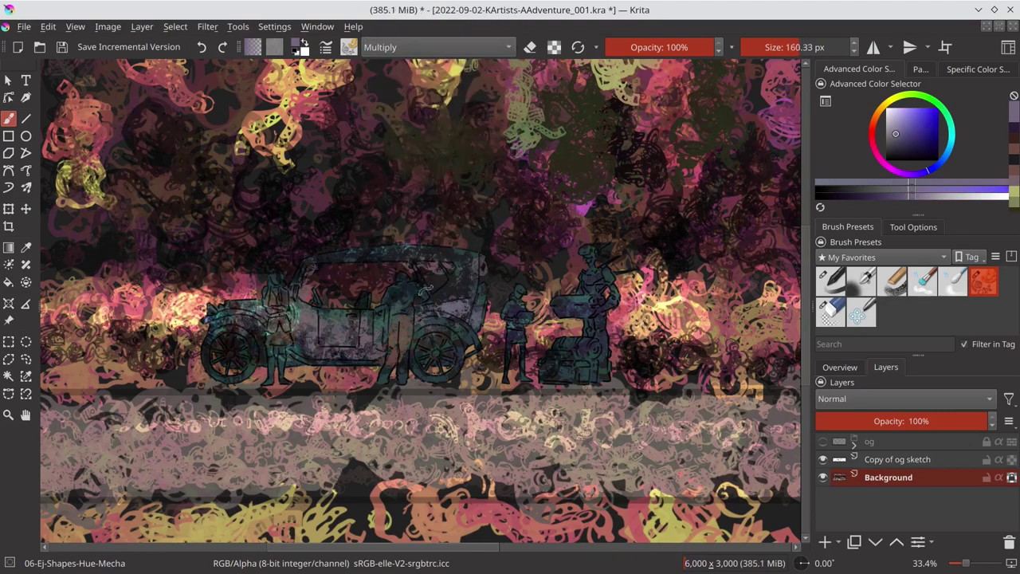
mouse_move(426, 287)
left_mouse_down()
mouse_move(390, 383)
mouse_move(558, 382)
mouse_move(594, 302)
left_mouse_up()
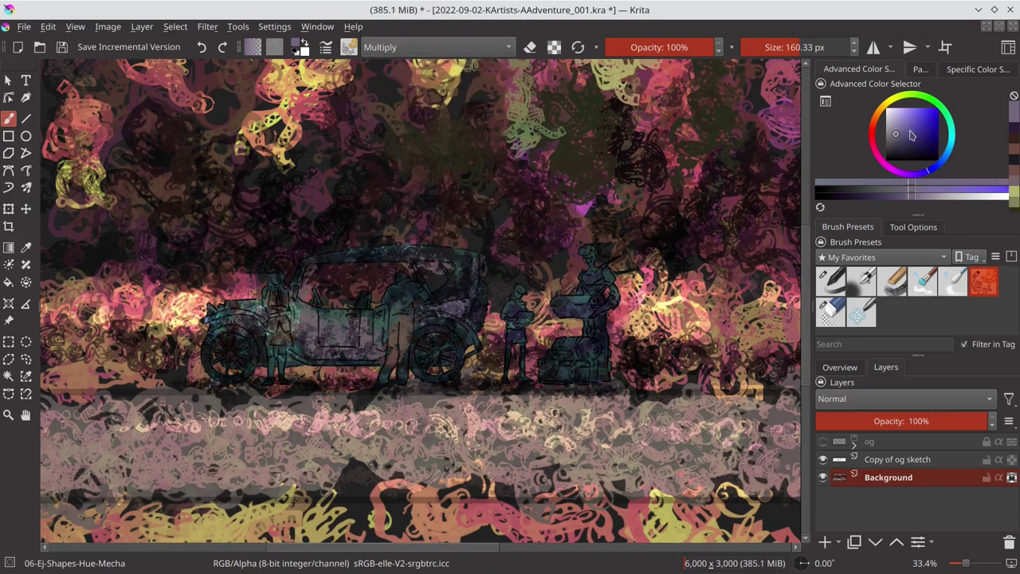
Step: Add Color Dodge highlights on the ground near the figures and save
key("alt+shift+d")
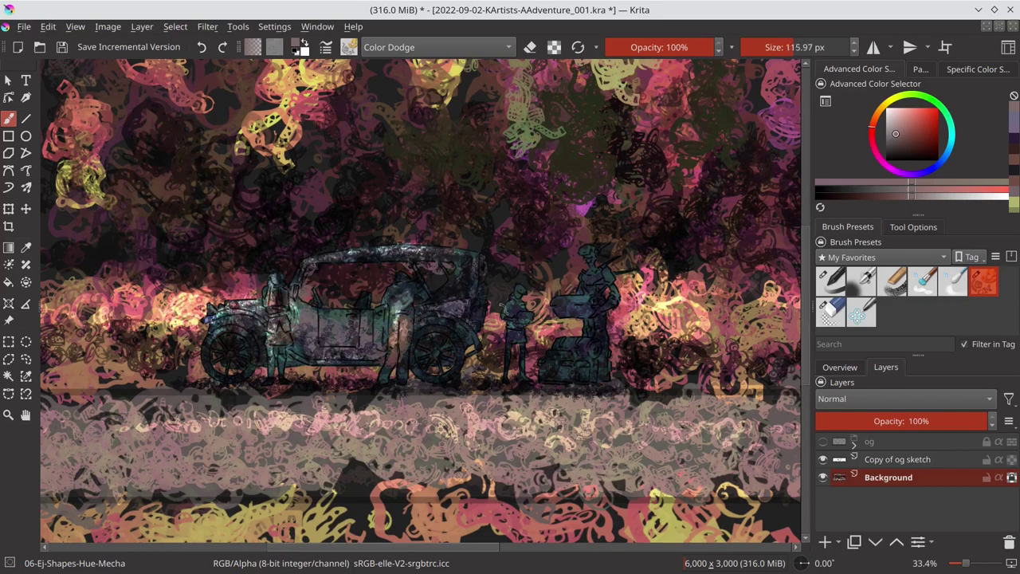
left_click_drag(570, 357, 717, 382)
key("ctrl+s")
scroll(558, 318, "down", 4)
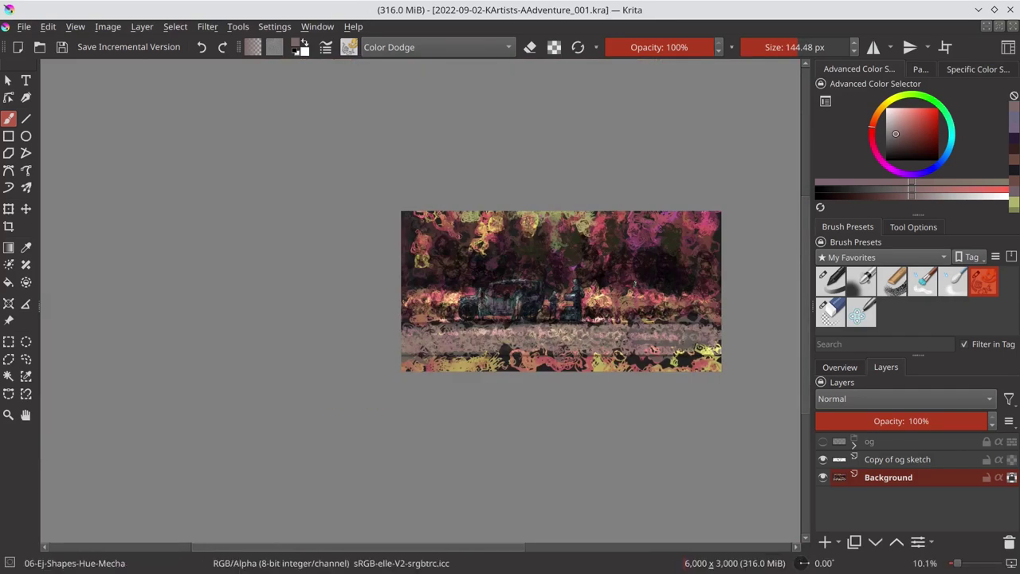
Step: Apply the Color Adjustment curves and HSV Adjustment filters to the painting
left_click(208, 26)
left_click(272, 60)
left_click(847, 455)
left_click(207, 26)
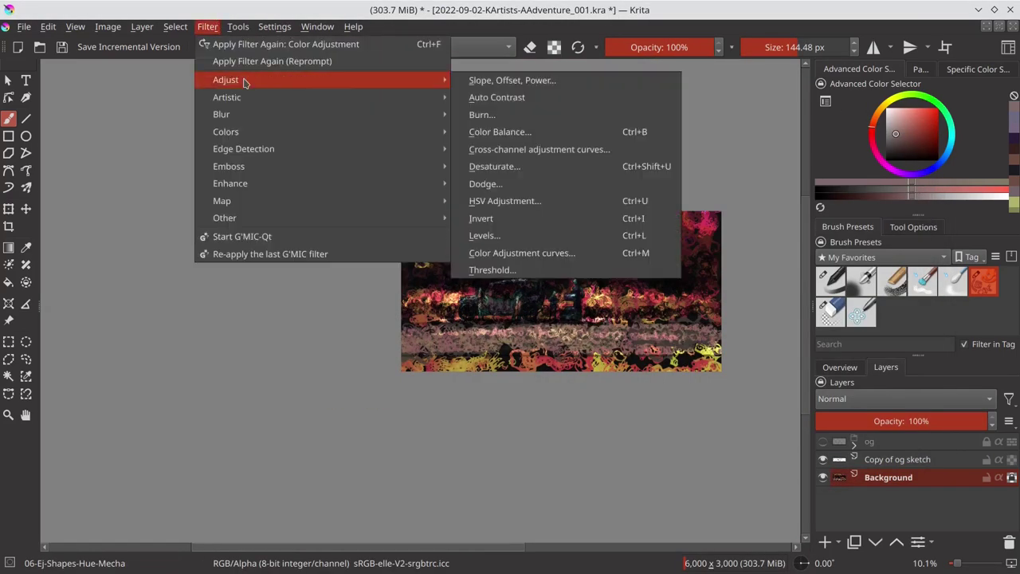
left_click(490, 275)
left_click(847, 456)
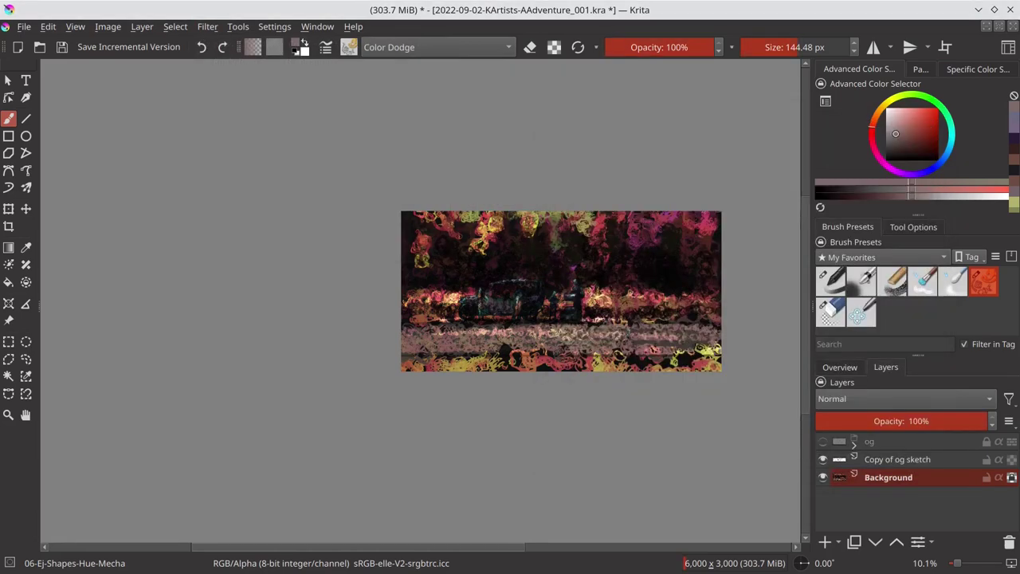
Step: Invert the selection around the car and figures, enlarge the brush and save
left_click(175, 27)
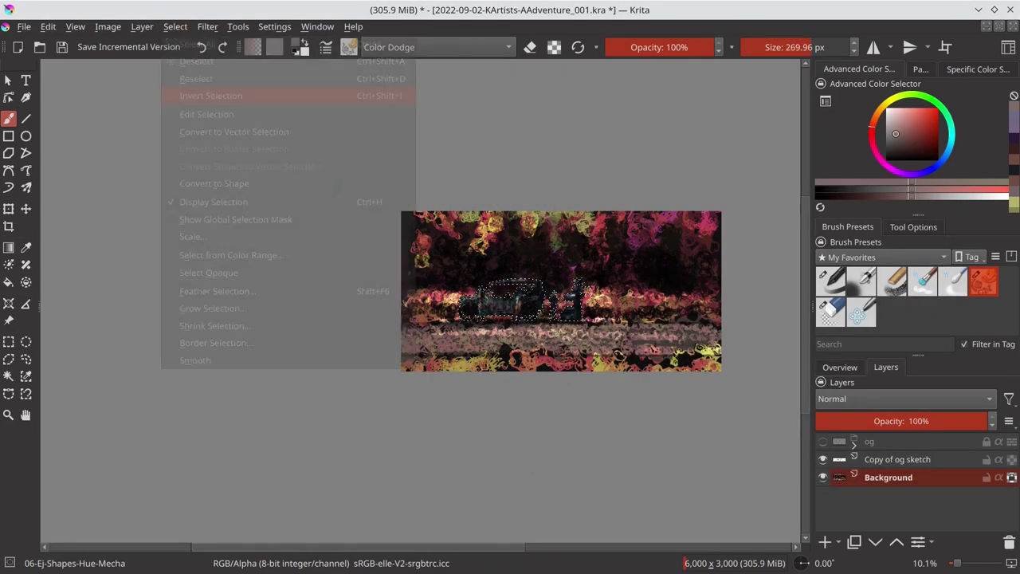
left_click(207, 102)
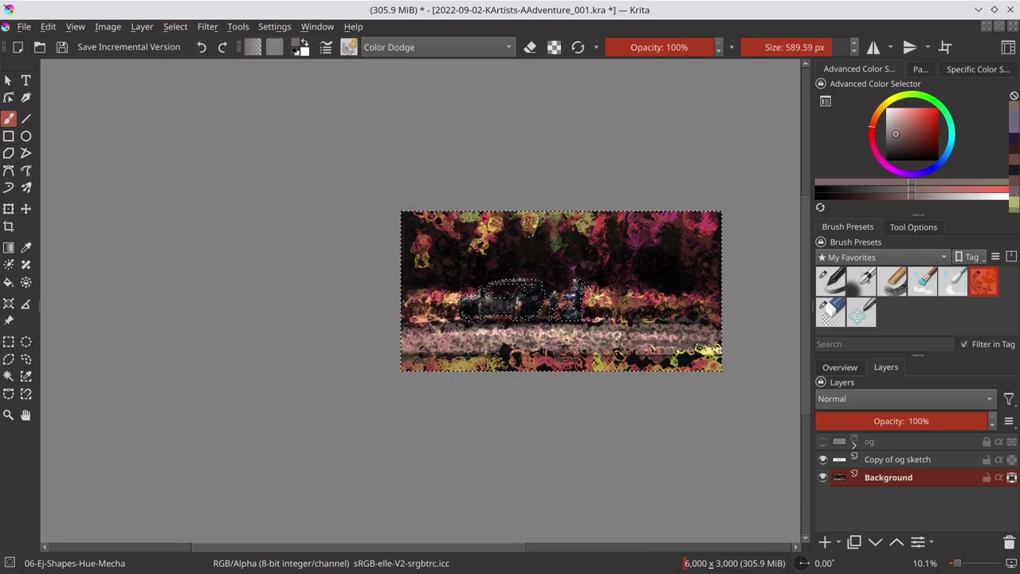
key("bracketright")
key("bracketright")
key("bracketright")
key("minus")
key("ctrl+s")
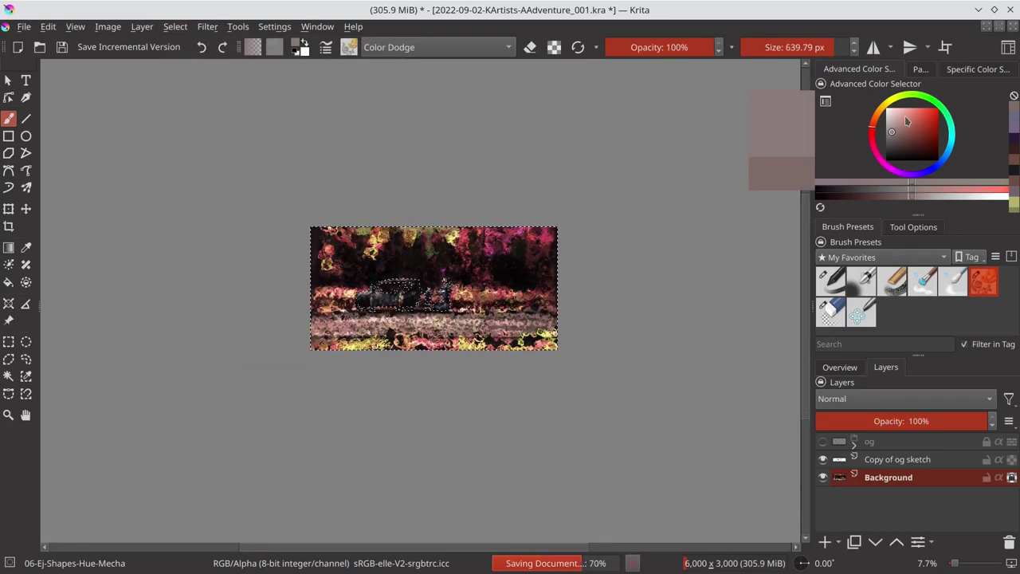
key("alt+s")
Step: Export the painting as 2022-09-02-KArtists-AAdventure-WIP02.jpg and accept the JPEG options
key("Escape")
left_click(24, 26)
left_click(84, 187)
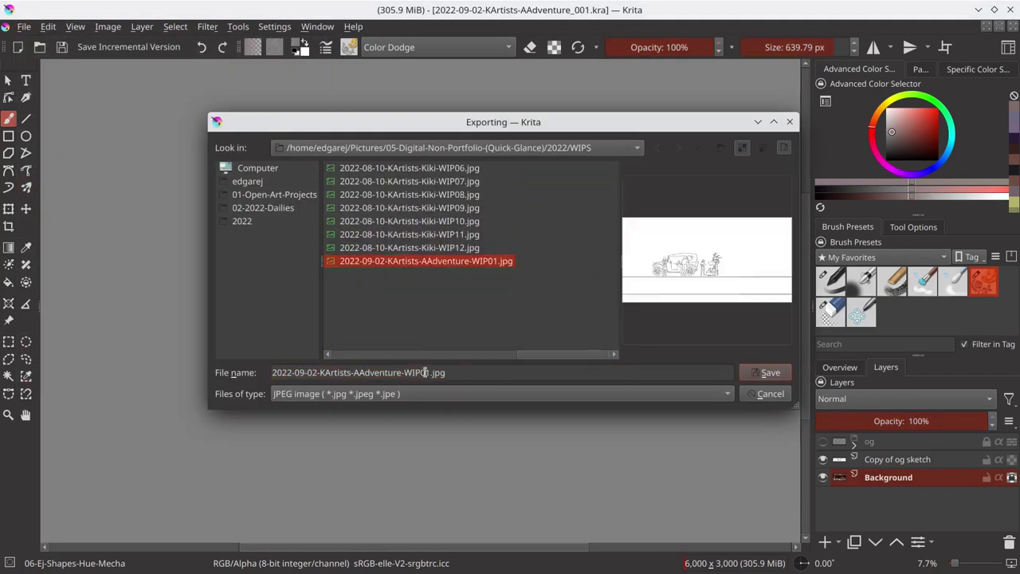
left_click(498, 393)
key("Escape")
key("Return")
key("Return")
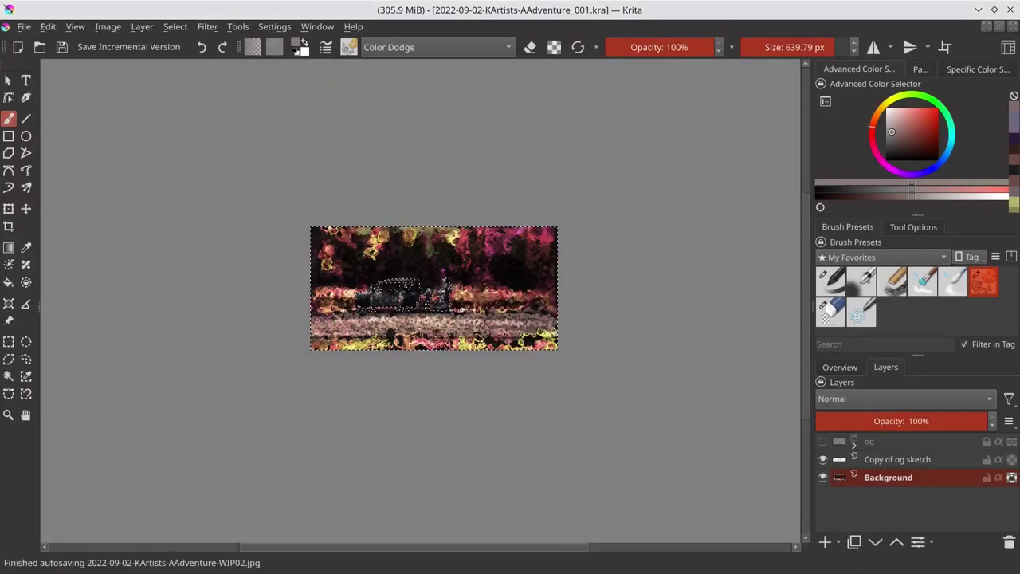
key("slash")
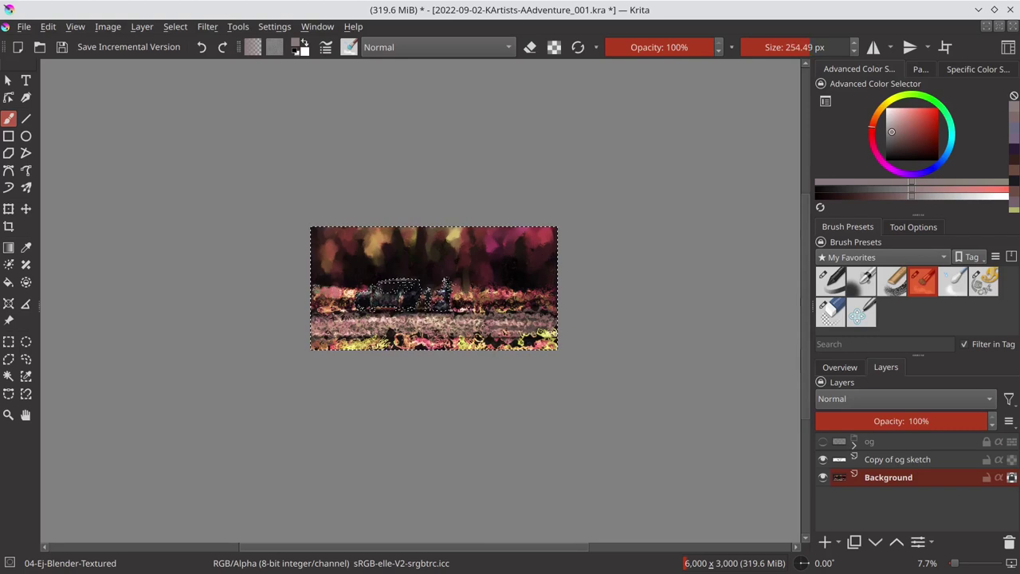
Step: Show the Overview docker and smooth the road with a horizontal grey blender stroke
left_click(840, 368)
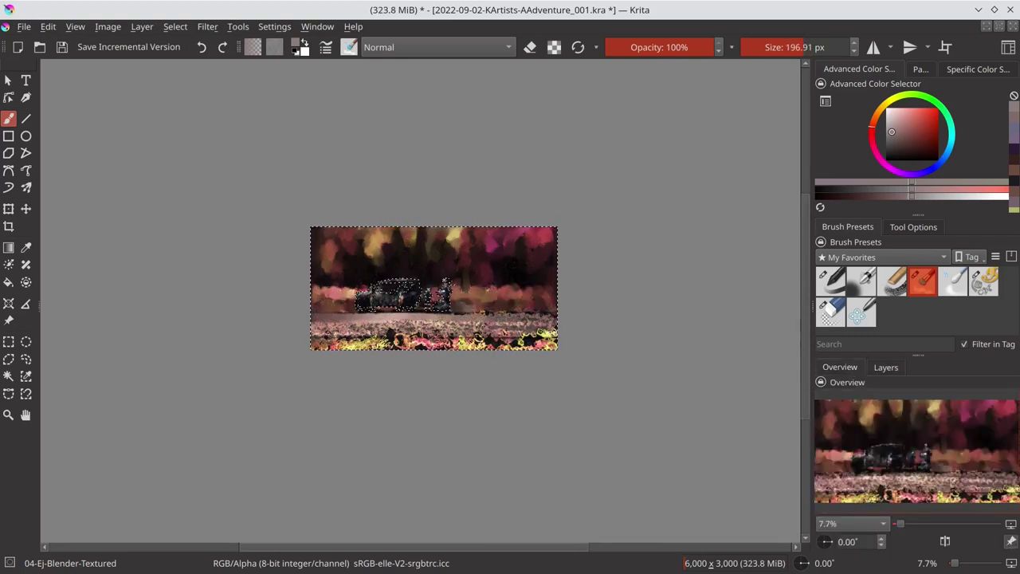
left_click_drag(310, 321, 558, 322)
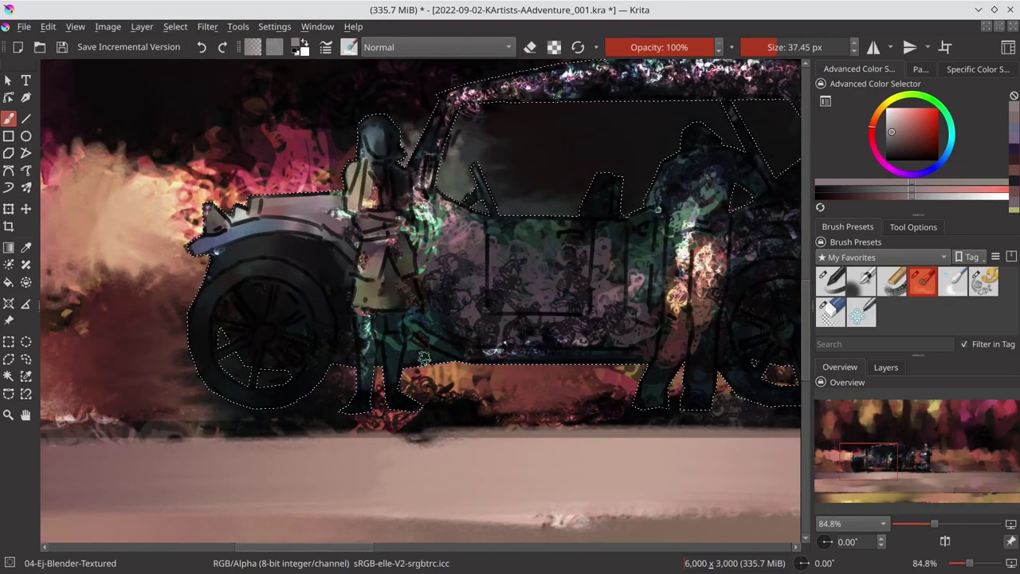
Step: Repaint the car roof, a figure's torso and legs, and the rear wheel, then save
key("ctrl+s")
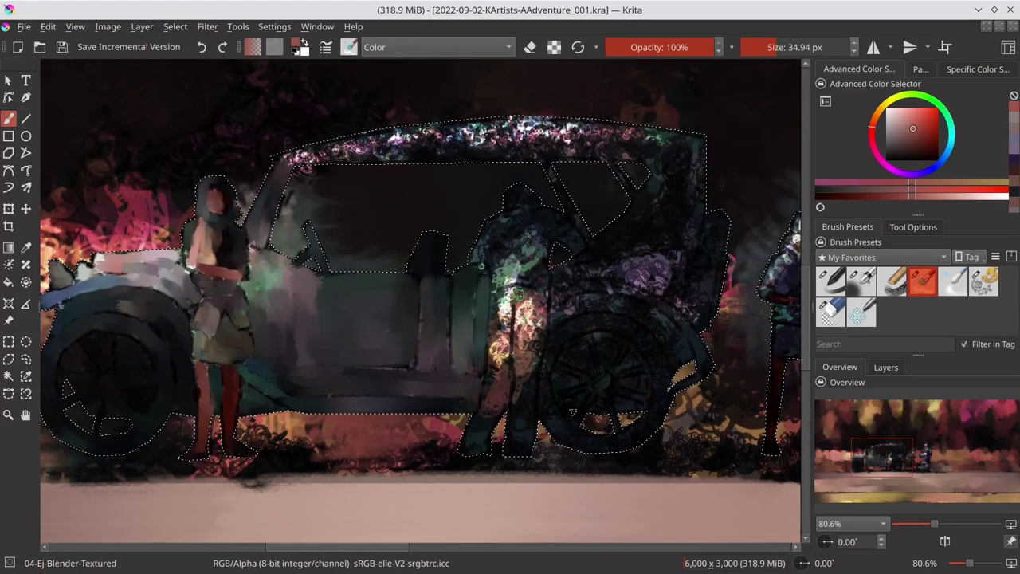
left_click_drag(345, 152, 596, 99)
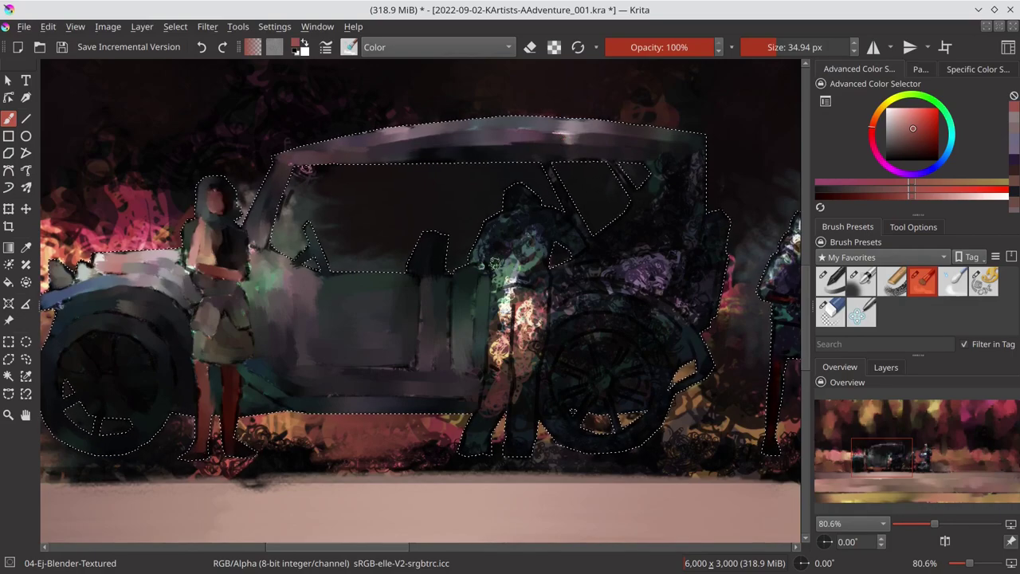
left_click_drag(494, 262, 538, 235)
mouse_move(502, 291)
left_mouse_down()
mouse_move(490, 403)
mouse_move(534, 355)
left_mouse_up()
left_click_drag(536, 454, 460, 464)
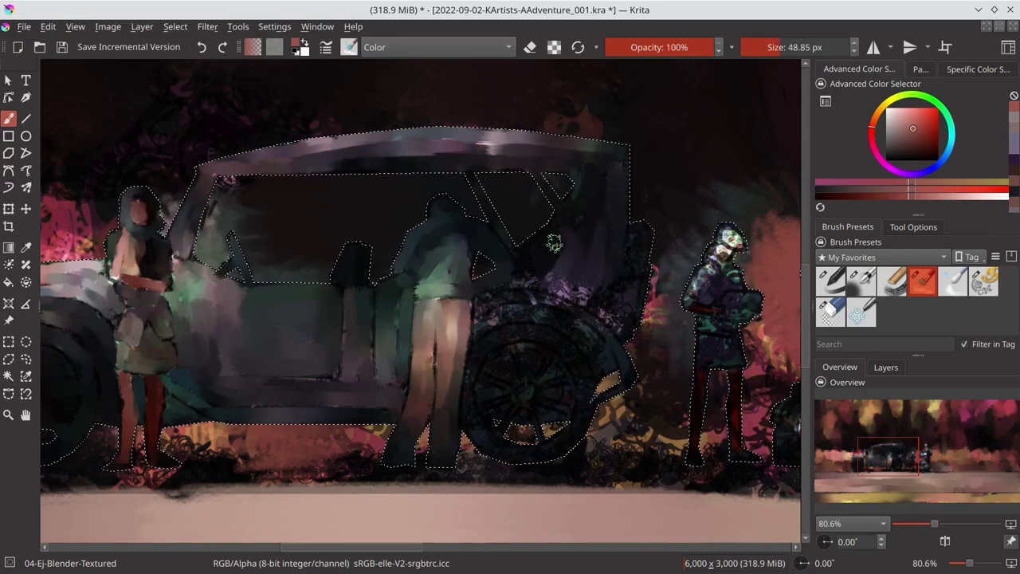
left_click_drag(563, 315, 510, 323)
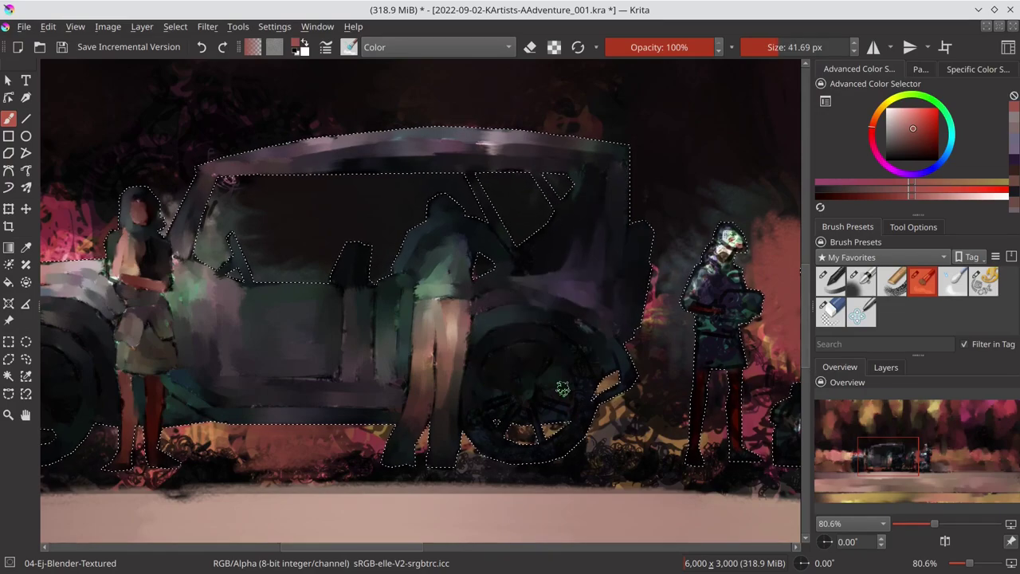
mouse_move(550, 382)
left_mouse_down()
mouse_move(510, 336)
mouse_move(407, 358)
left_mouse_up()
key("ctrl+s")
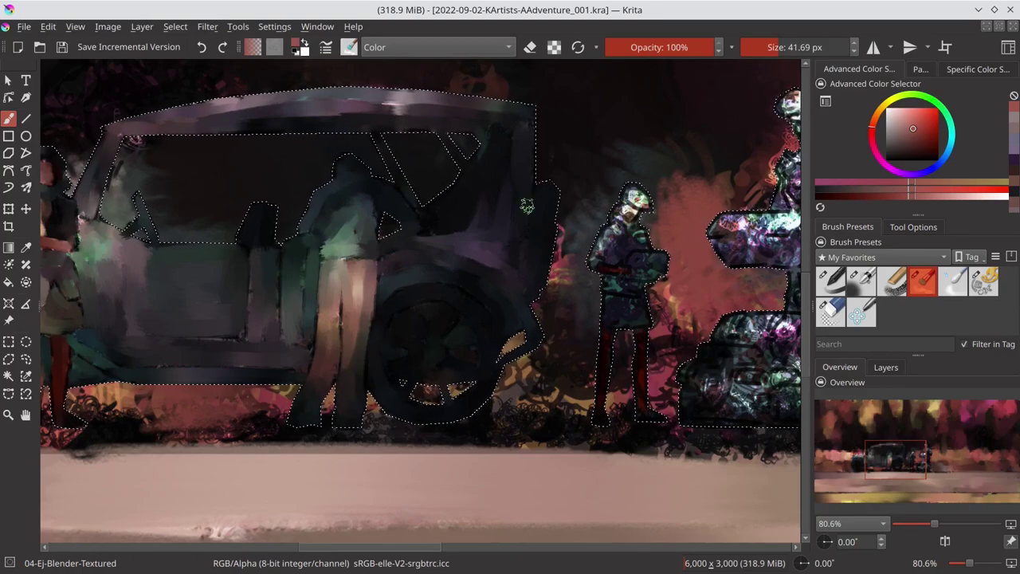
Step: Paint the other figure's head and arm light grey and its body dark
key("bracketleft")
key("bracketleft")
mouse_move(633, 191)
left_mouse_down()
mouse_move(610, 239)
mouse_move(613, 263)
mouse_move(645, 295)
mouse_move(633, 323)
left_mouse_up()
key("bracketright")
mouse_move(785, 372)
left_mouse_down()
mouse_move(753, 363)
mouse_move(570, 366)
left_mouse_up()
key("bracketleft")
Step: Repaint the mech's tray light grey, reshade its body, head and spikes, and darken its pedestal
left_click_drag(514, 215, 597, 235)
mouse_move(494, 239)
left_mouse_down()
mouse_move(551, 255)
mouse_move(594, 307)
left_mouse_up()
mouse_move(605, 80)
left_mouse_down()
mouse_move(637, 108)
mouse_move(633, 176)
mouse_move(594, 200)
left_mouse_up()
left_click_drag(569, 103, 590, 160)
mouse_move(562, 80)
left_mouse_down()
mouse_move(593, 127)
mouse_move(701, 152)
left_mouse_up()
left_click_drag(570, 163, 581, 195)
key("bracketright")
mouse_move(568, 327)
left_mouse_down()
mouse_move(526, 350)
mouse_move(582, 375)
left_mouse_up()
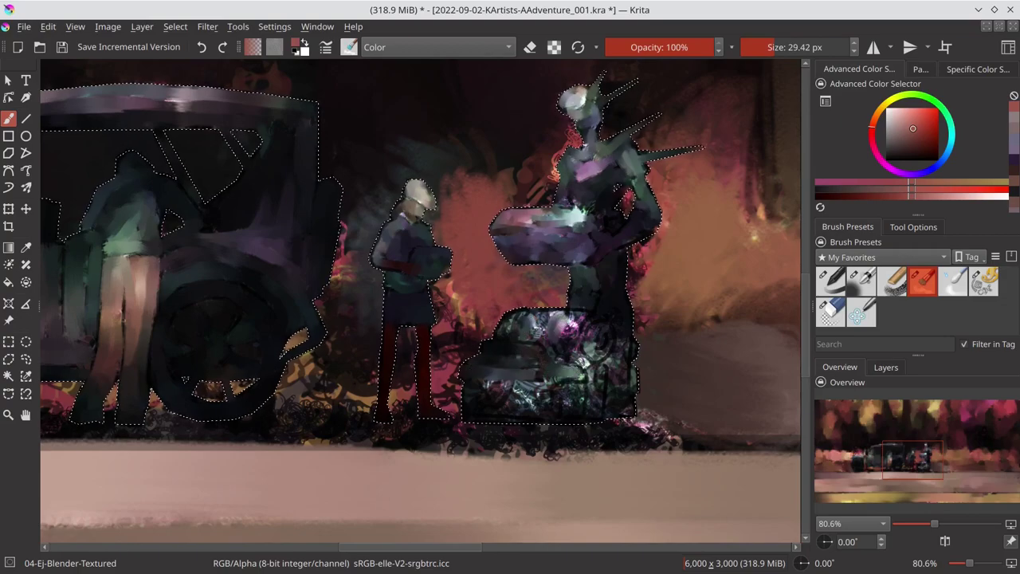
mouse_move(510, 314)
left_mouse_down()
mouse_move(590, 351)
mouse_move(605, 374)
mouse_move(510, 398)
mouse_move(590, 367)
left_mouse_up()
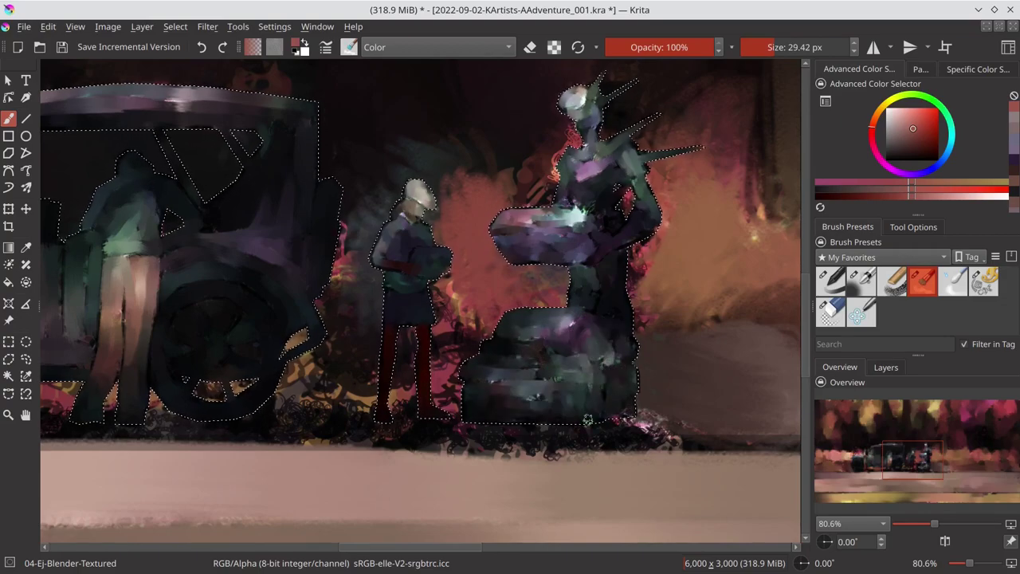
Step: Zoom out to the whole painting and invert the selection around the figures
key("minus")
key("minus")
key("minus")
key("ctrl+shift+i")
key("bracketright")
key("bracketright")
key("bracketright")
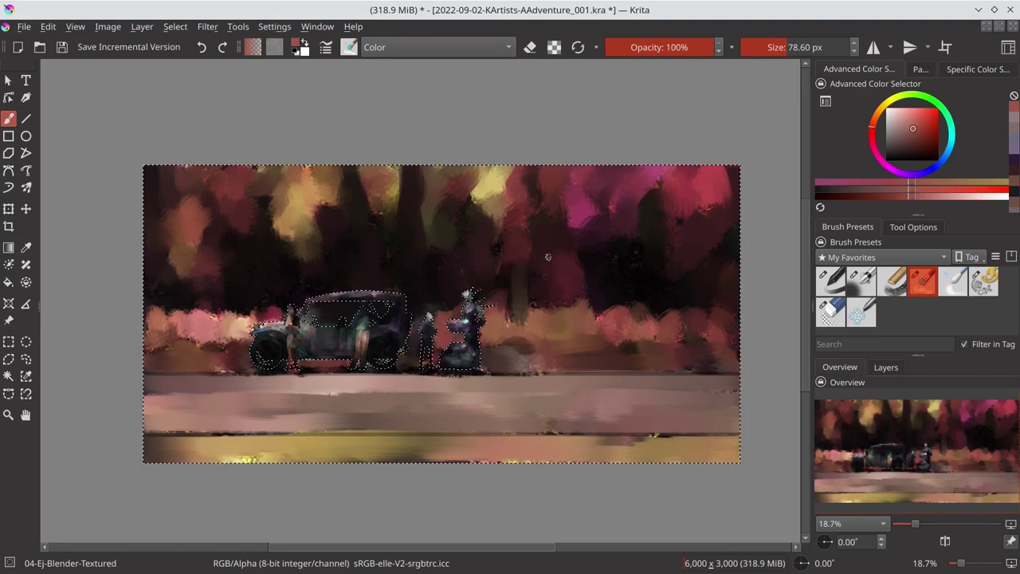
Step: Save, deselect, and move the Copy of og sketch layer down in the Layers docker
key("ctrl+s")
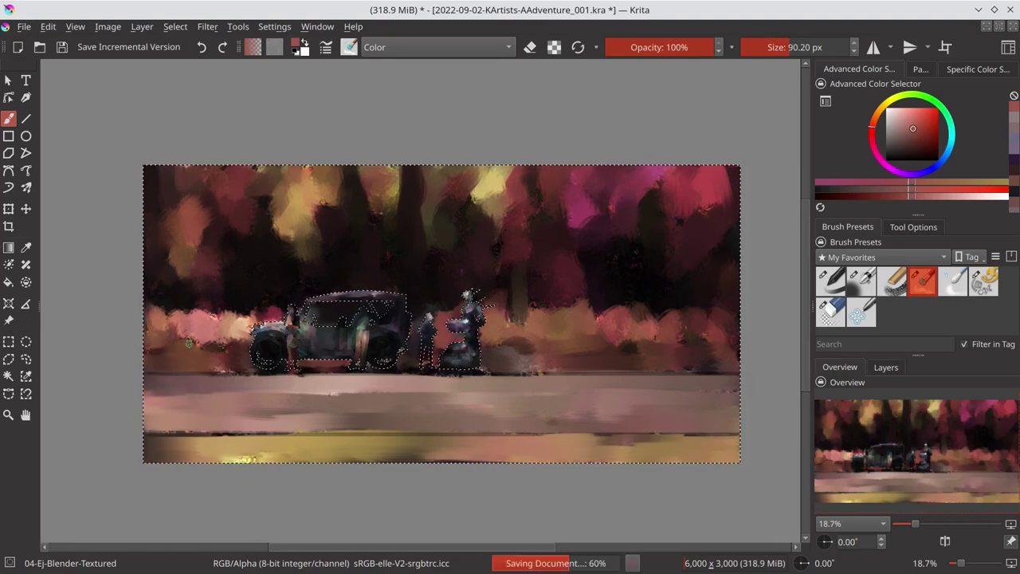
key("bracketright")
key("bracketright")
key("bracketright")
key("ctrl+shift+a")
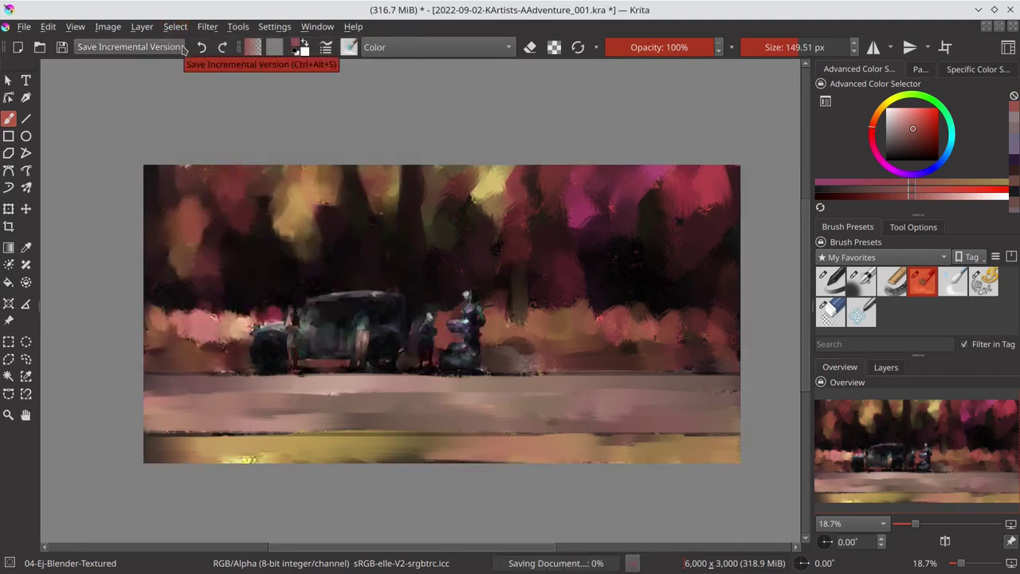
left_click(885, 366)
right_click(917, 477)
left_click(868, 195)
left_click(874, 542)
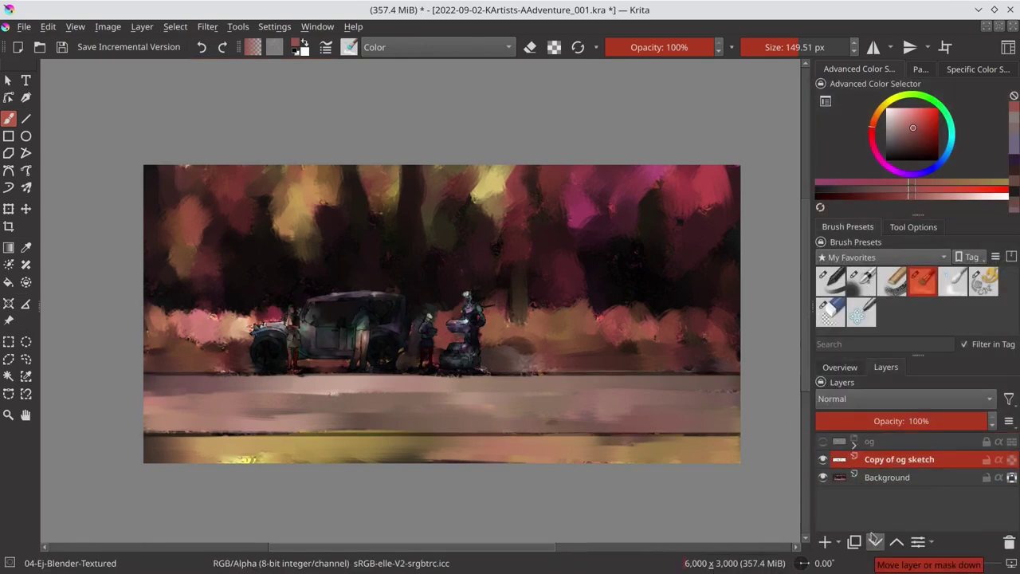
Step: Toggle the Background layer off and on, switch to the round eraser, and show the Overview
left_click(887, 478)
left_click(822, 477)
left_click(899, 459)
left_click(925, 421)
left_click(829, 312)
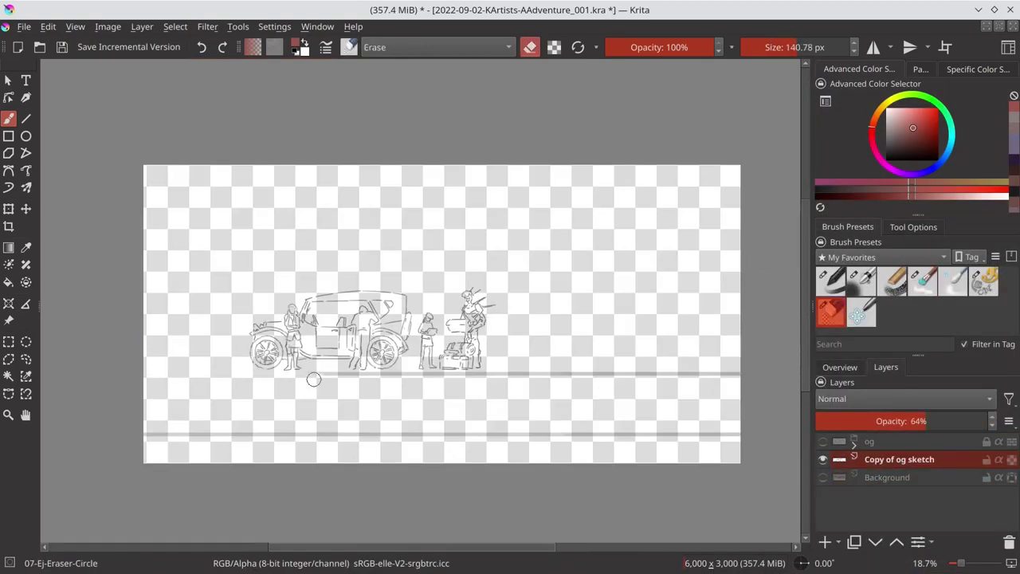
key("bracketright")
key("bracketright")
key("ctrl+z")
key("ctrl+z")
left_click(845, 368)
Step: Save an incremental version 2022-09-02-KArtists-AAdventure_002.kra and restore the car-and-figures selection
key("ctrl+s")
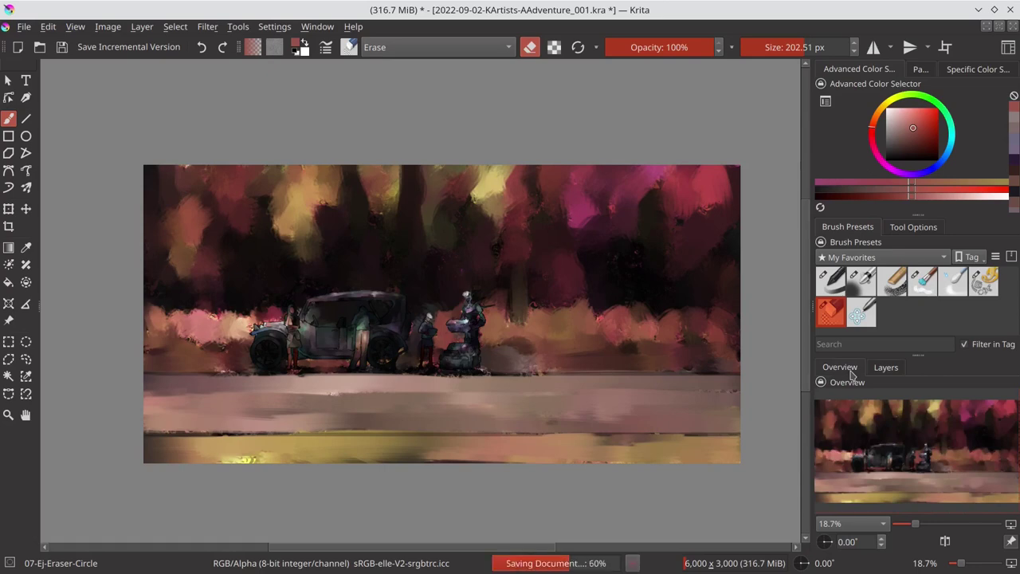
key("ctrl+alt+s")
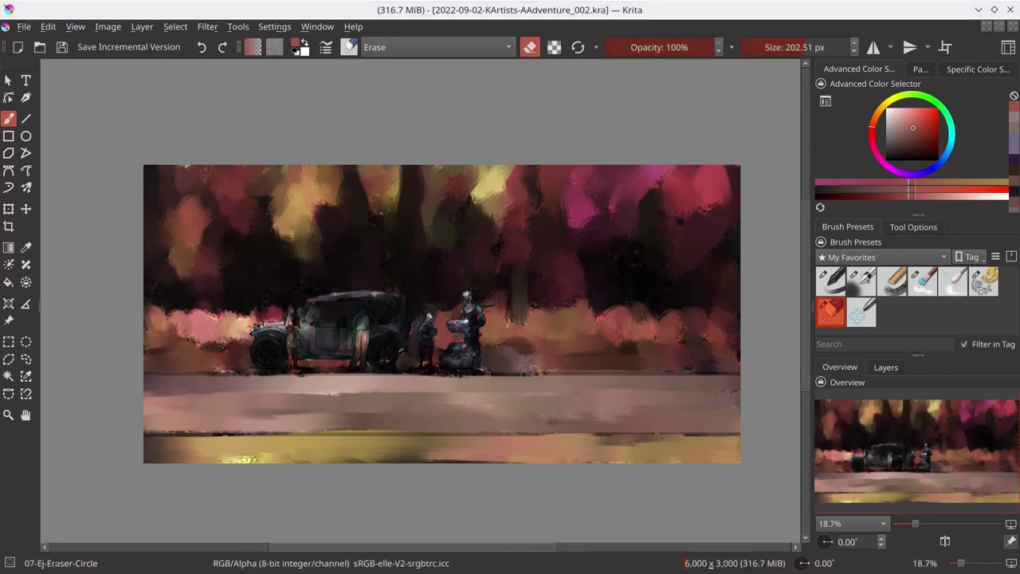
key("ctrl+shift+d")
scroll(881, 257, "down", 2)
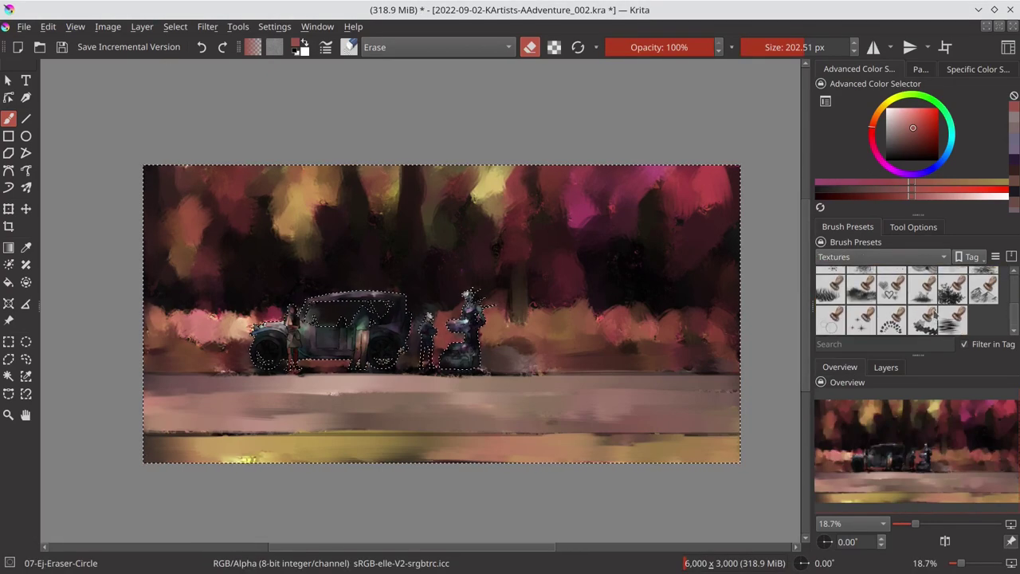
Step: Stamp Multiply grass along the tree line, then switch to Overlay and pick orange and dark red
left_click(831, 288)
left_click(437, 47)
left_click(379, 79)
mouse_move(159, 334)
left_mouse_down()
mouse_move(589, 334)
mouse_move(737, 323)
left_mouse_up()
key("alt+shift+o")
left_click(172, 338, "ctrl")
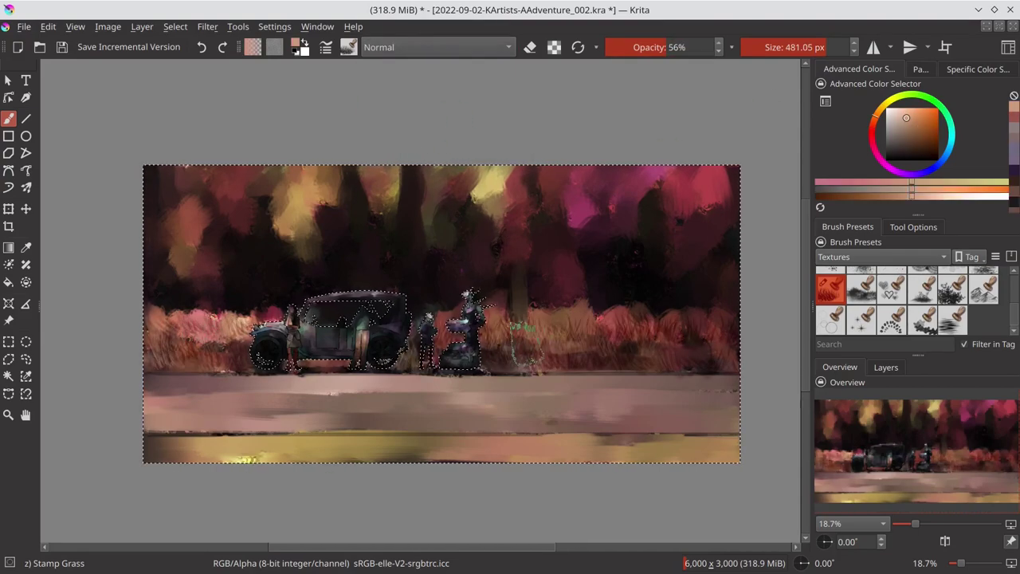
left_click(524, 344, "ctrl")
Step: Stamp magenta leaves into the trees with Stamp Leaves and undo a stray dark square
left_click(952, 289)
left_click(609, 223, "ctrl")
mouse_move(597, 271)
left_mouse_down()
mouse_move(557, 231)
mouse_move(598, 207)
left_mouse_up()
left_click_drag(526, 231, 542, 207)
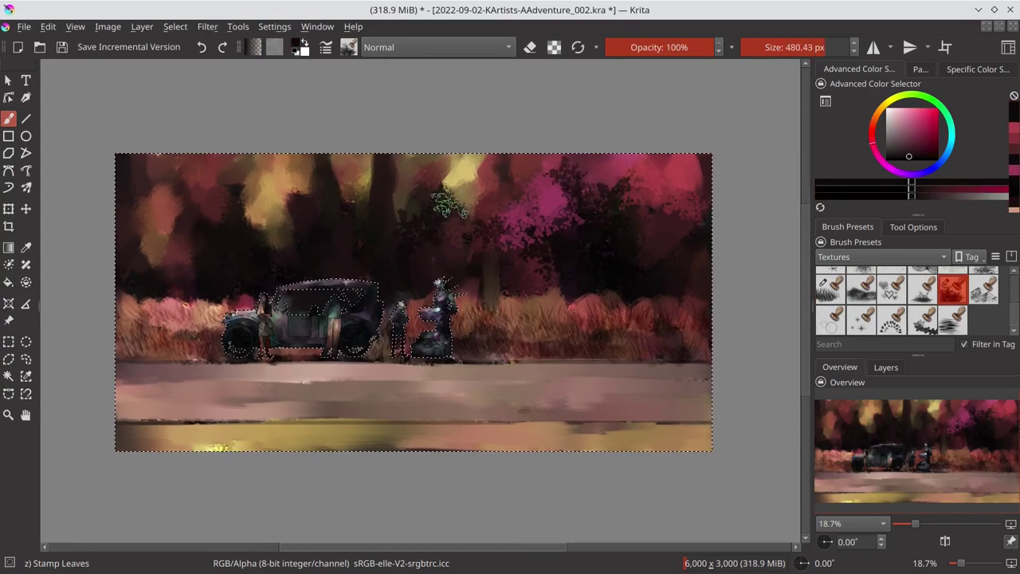
key("/")
key("ctrl+z")
Step: Stamp dark and yellow leaves across the left trees in brownish-orange and dark red
left_click(572, 243, "ctrl")
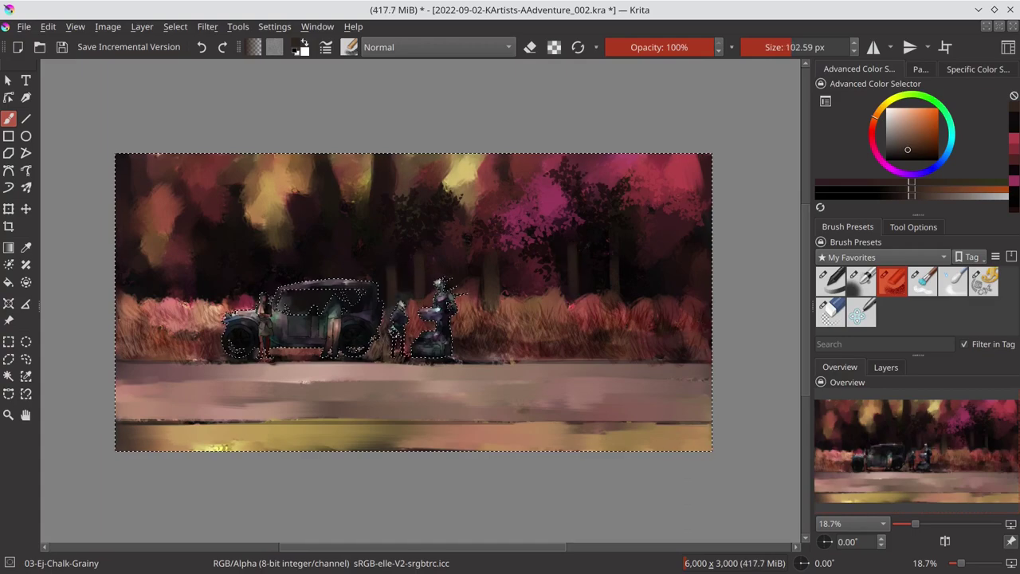
left_click(169, 275, "ctrl")
key("/")
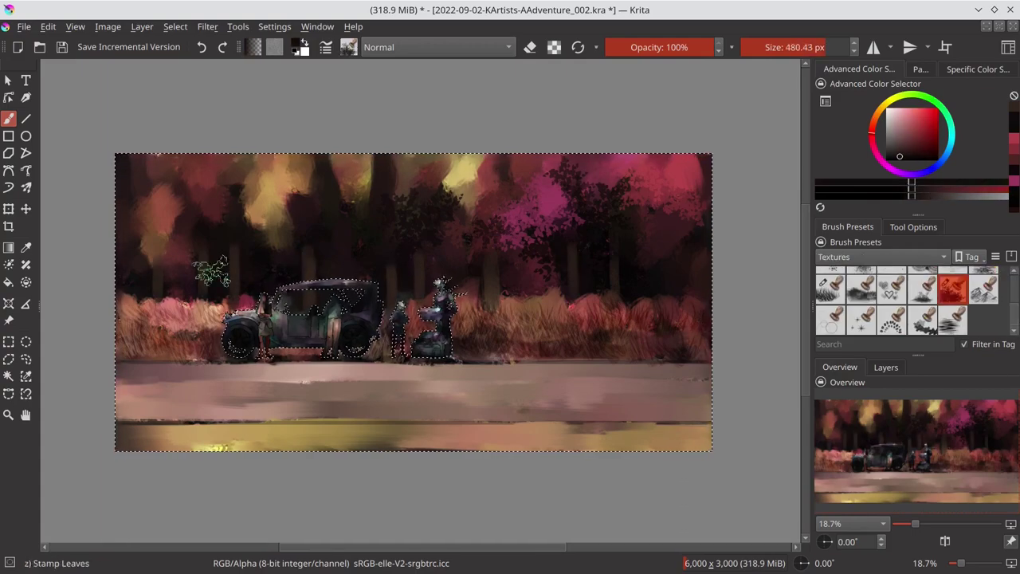
left_click_drag(205, 273, 175, 239)
left_click_drag(279, 191, 302, 231)
mouse_move(175, 228)
left_mouse_down()
mouse_move(386, 183)
mouse_move(319, 211)
mouse_move(187, 207)
left_mouse_up()
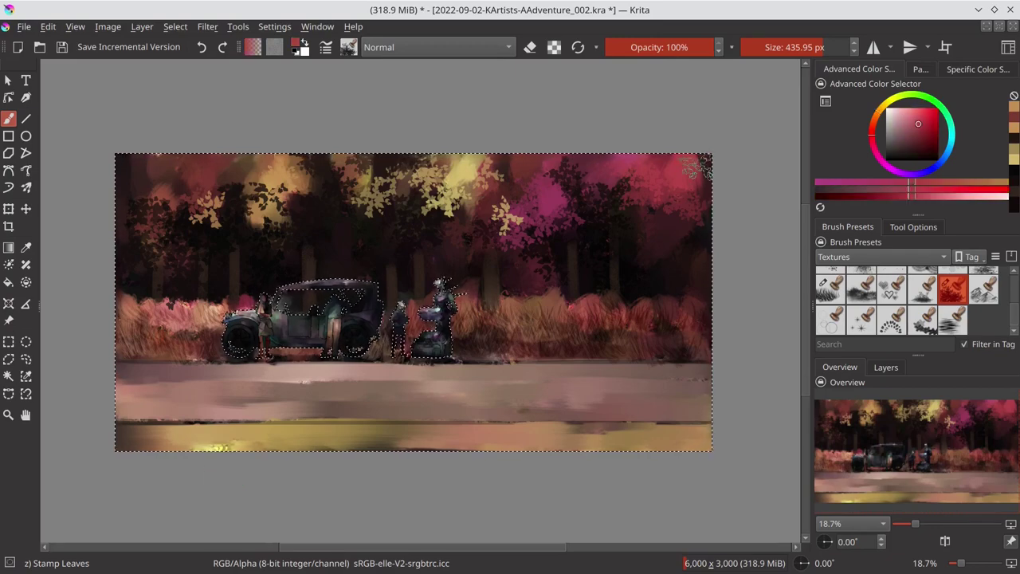
Step: Return to the grainy chalk brush from favourites and sample pink-magenta, orange-brown and dark red
left_click(687, 161, "ctrl")
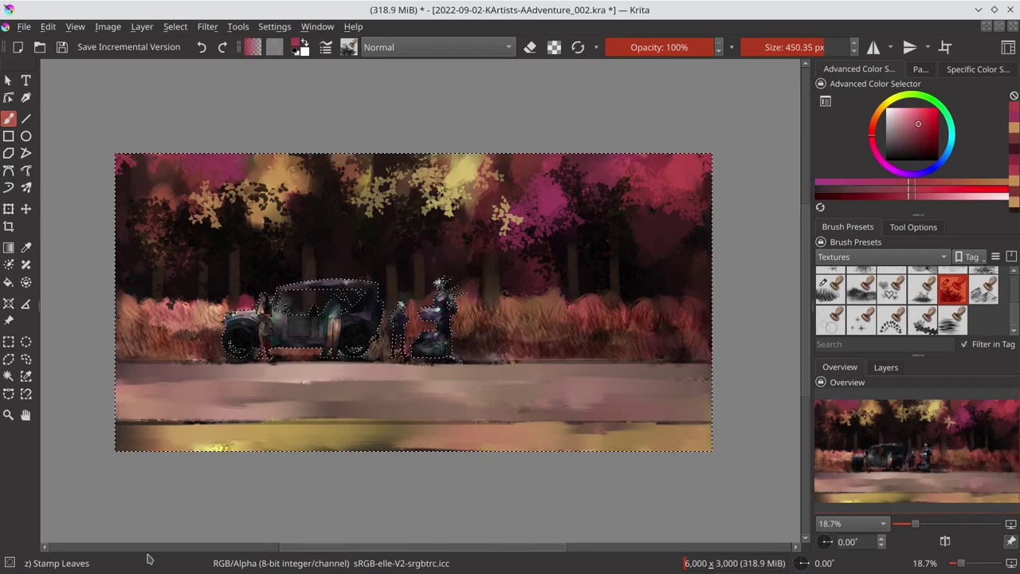
left_click(880, 256)
left_click(857, 269)
left_click(891, 280)
left_click(207, 278, "ctrl")
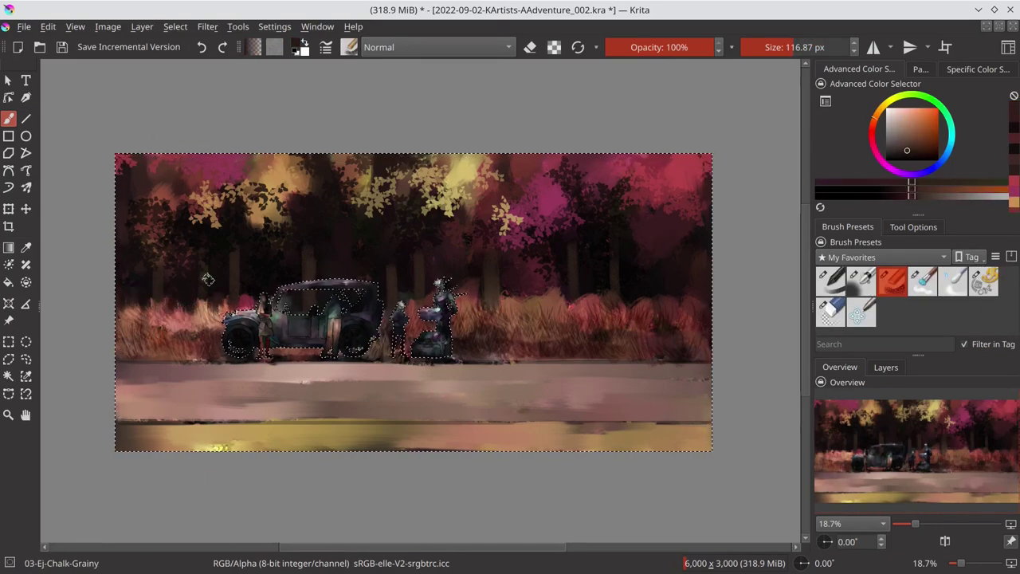
mouse_move(685, 240)
left_mouse_down()
mouse_move(229, 338)
mouse_move(170, 492)
left_mouse_up()
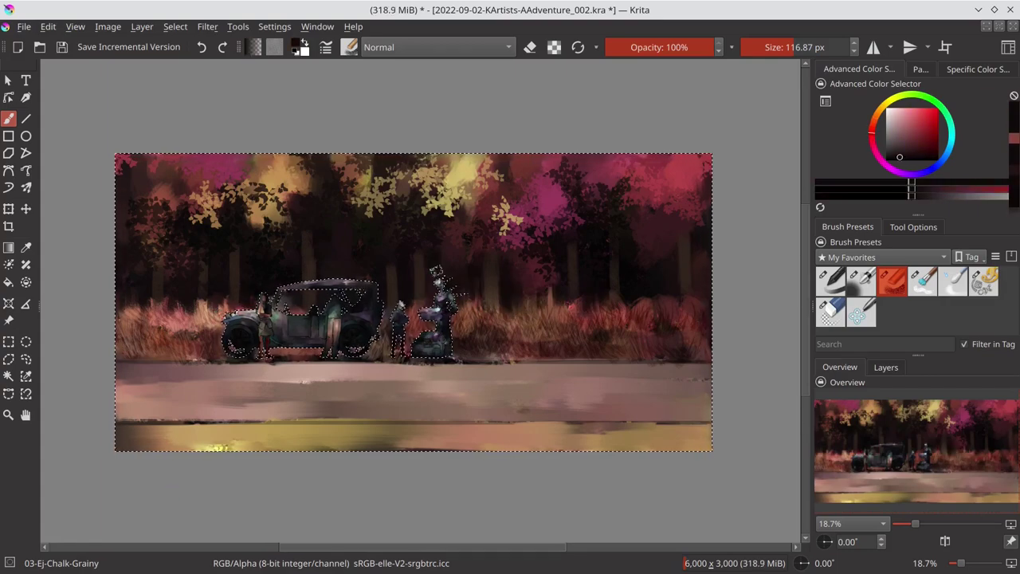
Step: Stamp glowing Color Dodge leaf clusters in tan across the canopy from centre toward the left
left_click(881, 256)
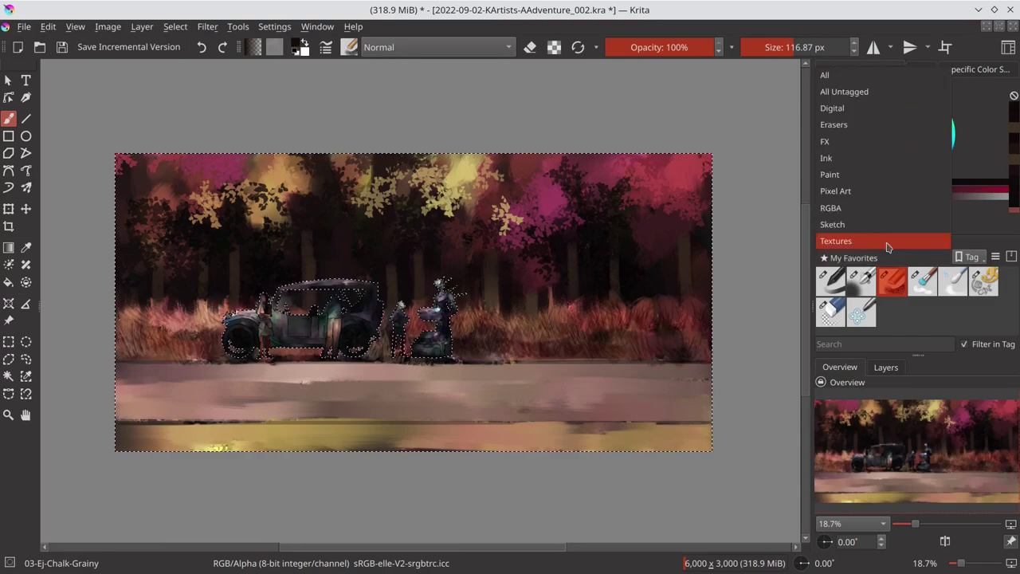
left_click(881, 239)
left_click(952, 287)
mouse_move(651, 234)
left_mouse_down()
mouse_move(291, 173)
mouse_move(307, 365)
left_mouse_up()
key("alt+shift+d")
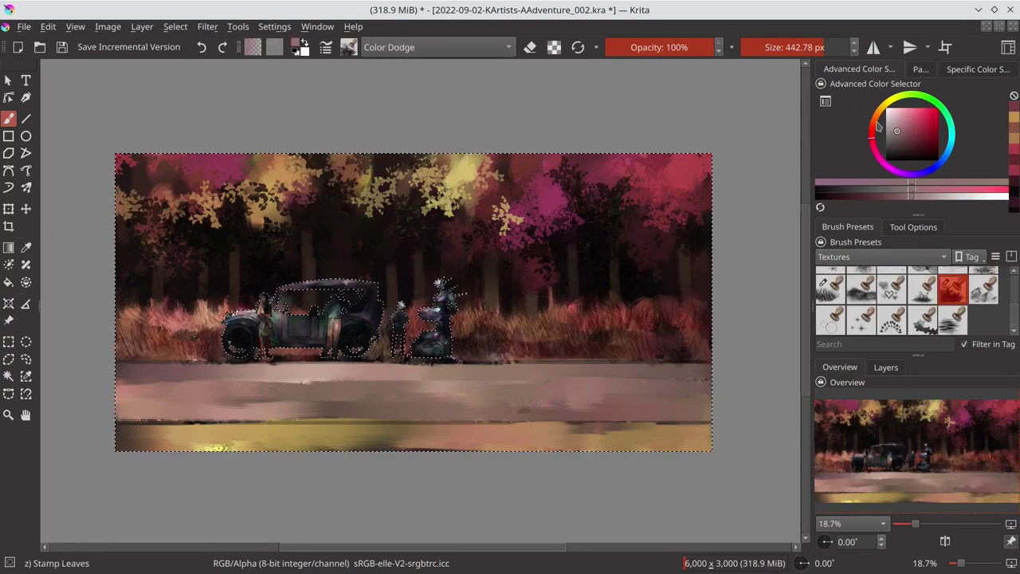
left_click_drag(502, 231, 542, 203)
left_click_drag(360, 169, 121, 231)
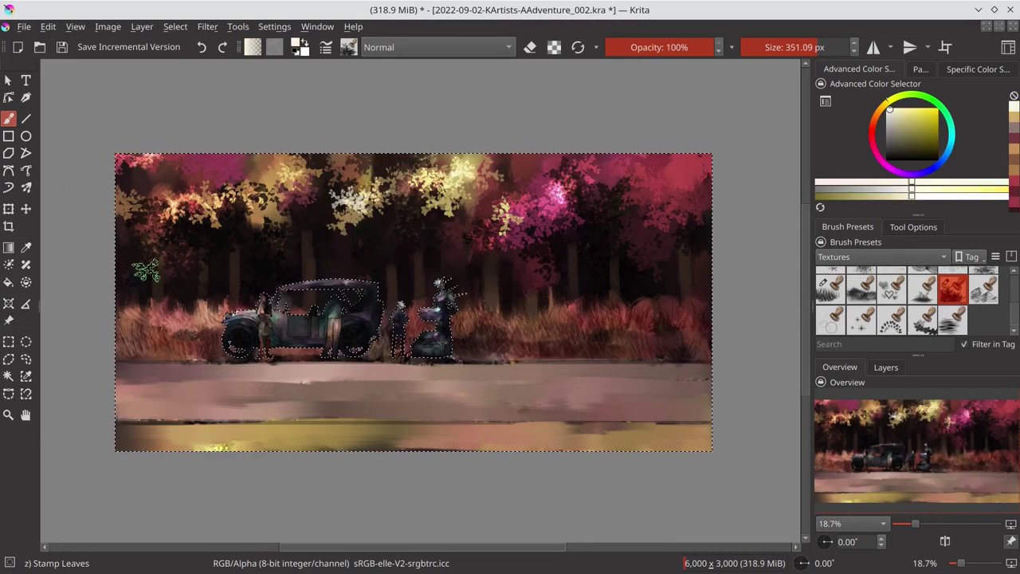
Step: Switch back to the grainy chalk brush and sample dark pink-red and light peach colours
key("/")
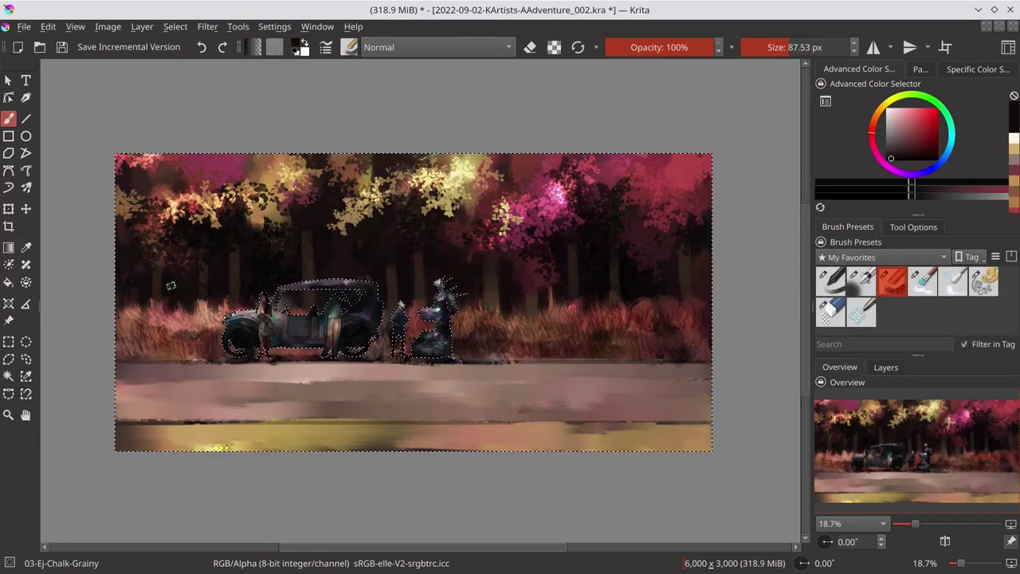
left_click(598, 339, "ctrl")
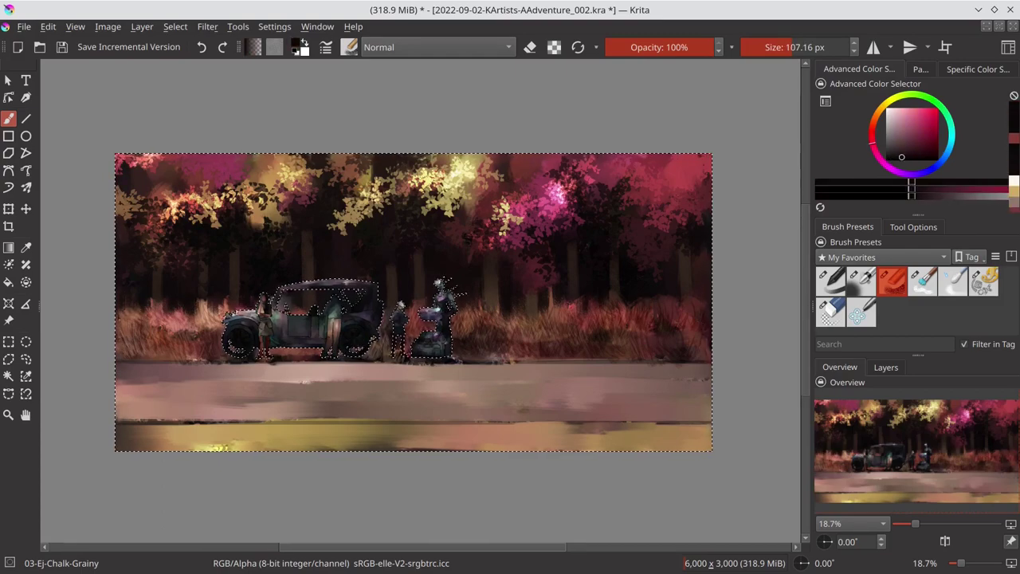
left_click(642, 304, "ctrl")
Step: On the tilted canvas, paint light chalk strokes across the road and a long dark edge line
left_click_drag(642, 305, 458, 223)
left_click_drag(184, 461, 450, 400)
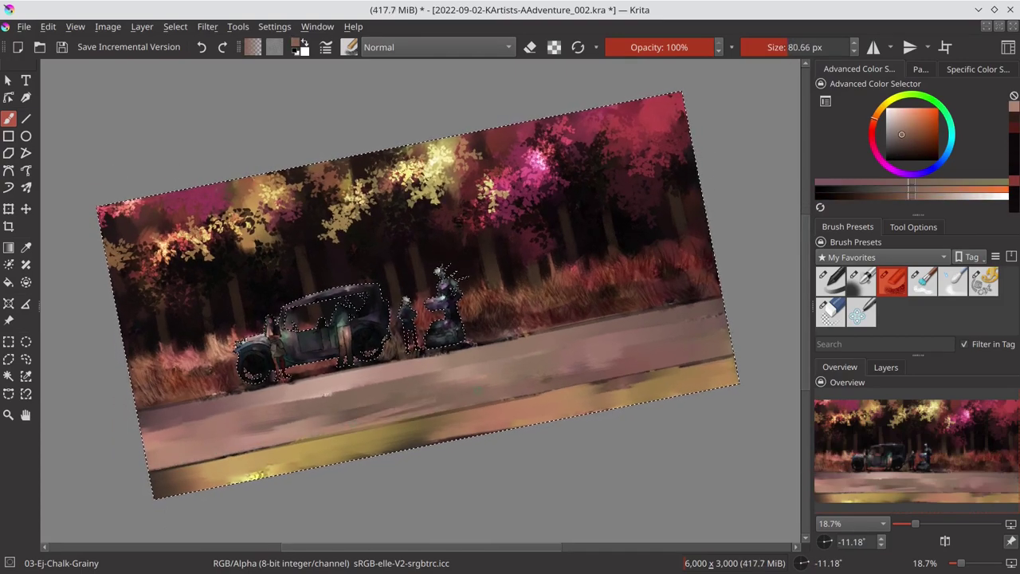
left_click_drag(650, 371, 569, 391)
left_click(568, 392, "ctrl")
left_click_drag(156, 490, 242, 468)
left_click(242, 467, "ctrl")
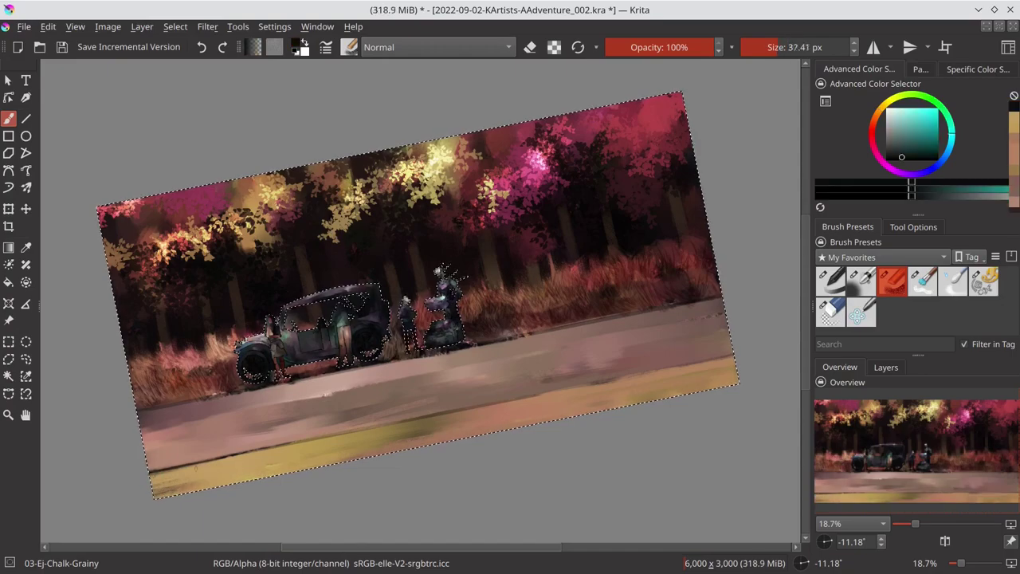
left_click_drag(155, 476, 714, 370)
Step: Smooth the lower-left road with sampled road colours and brighten a small patch
left_click(230, 427, "ctrl")
mouse_move(230, 426)
left_mouse_down()
mouse_move(143, 414)
mouse_move(438, 371)
left_mouse_up()
left_click(160, 406, "ctrl")
left_click(208, 434, "ctrl")
left_click_drag(208, 439, 379, 403)
left_click(319, 415, "ctrl")
left_click(572, 377, "ctrl")
left_click_drag(549, 381, 593, 373)
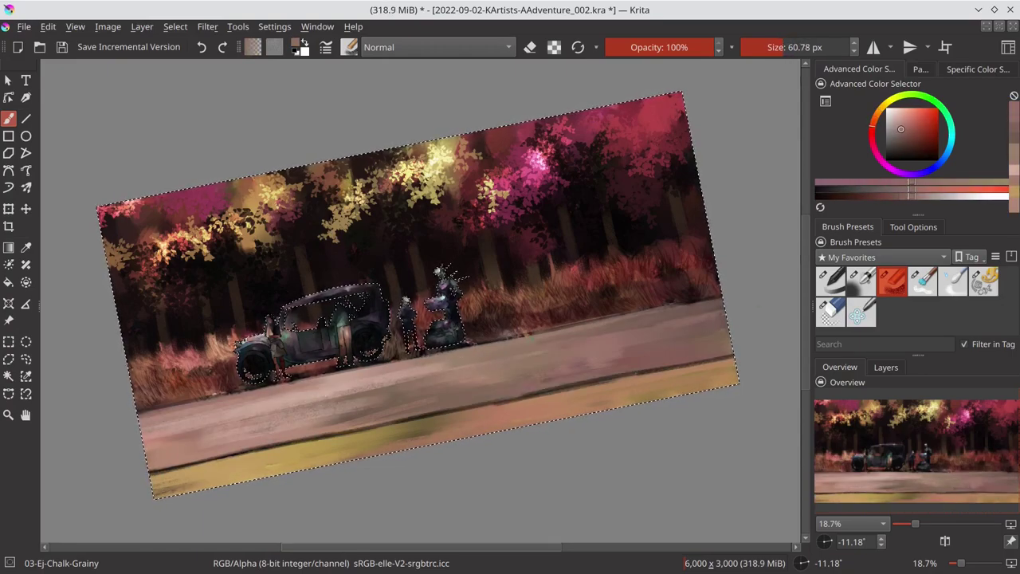
Step: Add a yellow-tan stroke along the road's upper edge, then level the canvas view
left_click(342, 485, "ctrl")
left_click_drag(137, 411, 661, 319)
left_click(447, 374, "ctrl")
left_click(460, 405, "ctrl")
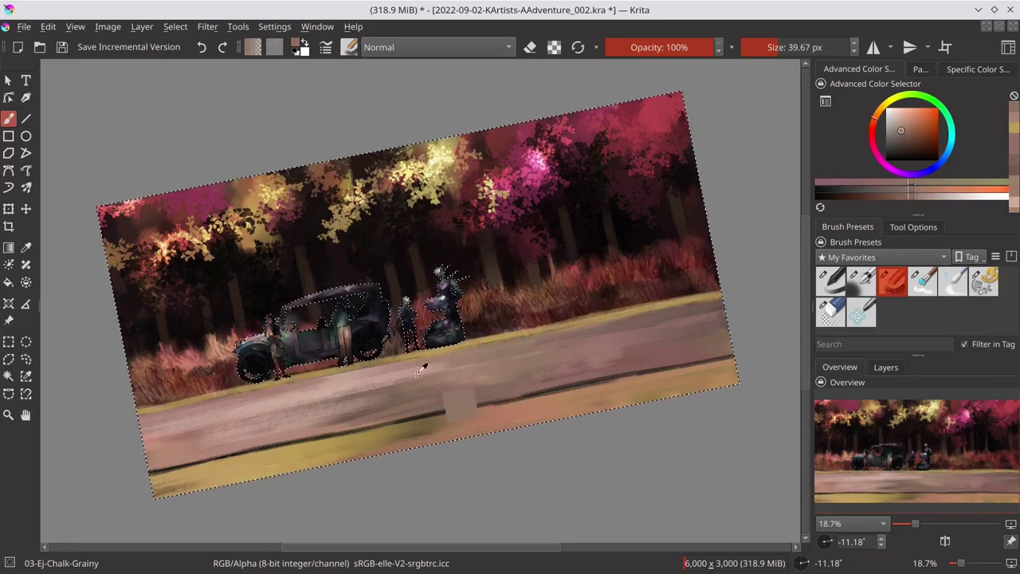
key("d")
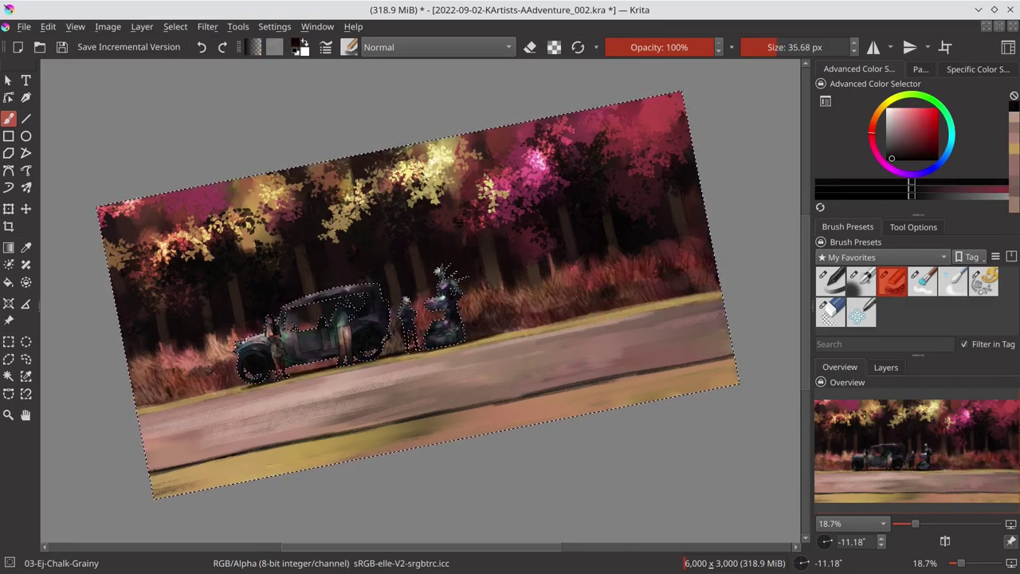
key("5")
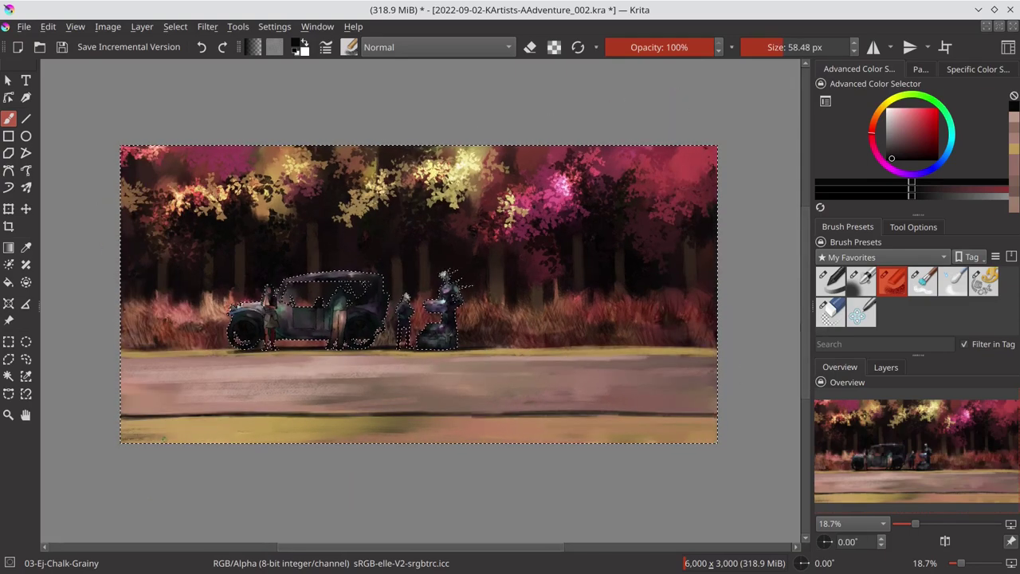
Step: Darken the verge grass left of the car and right of the figures, then save
mouse_move(159, 343)
left_mouse_down()
mouse_move(228, 335)
mouse_move(156, 341)
left_mouse_up()
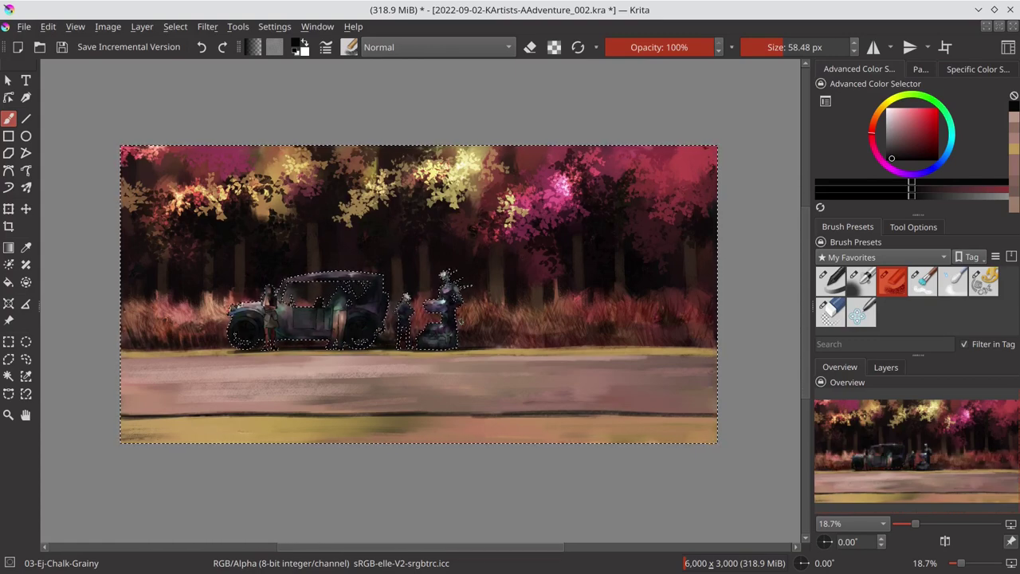
left_click_drag(516, 335, 713, 336)
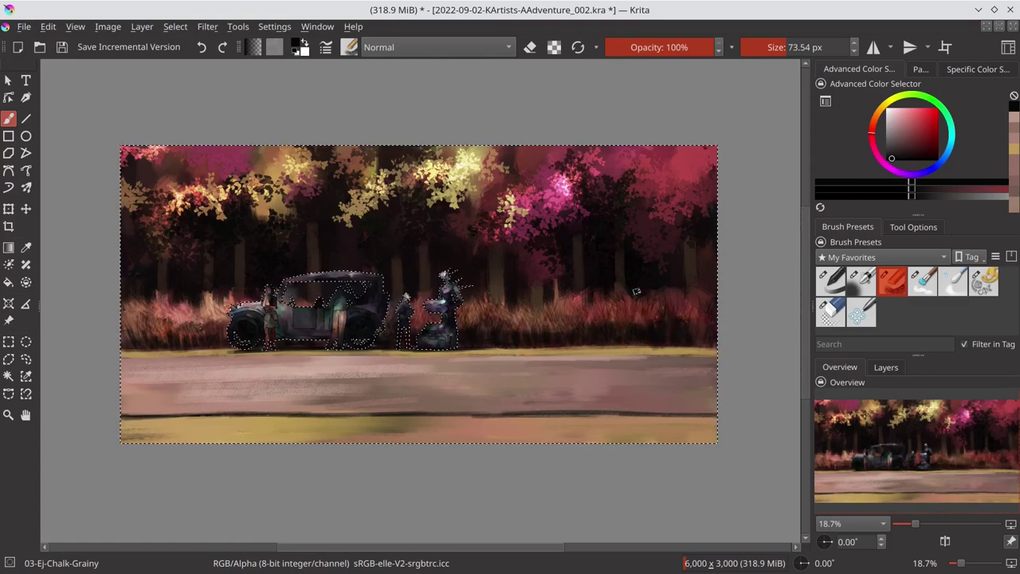
left_click(635, 292, "ctrl")
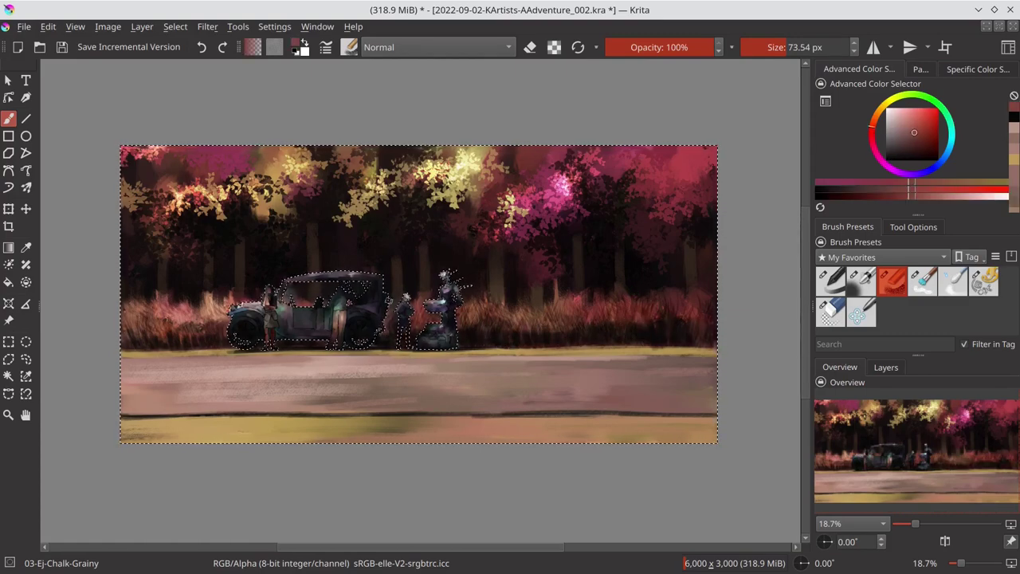
left_click(330, 249, "ctrl")
key("ctrl+s")
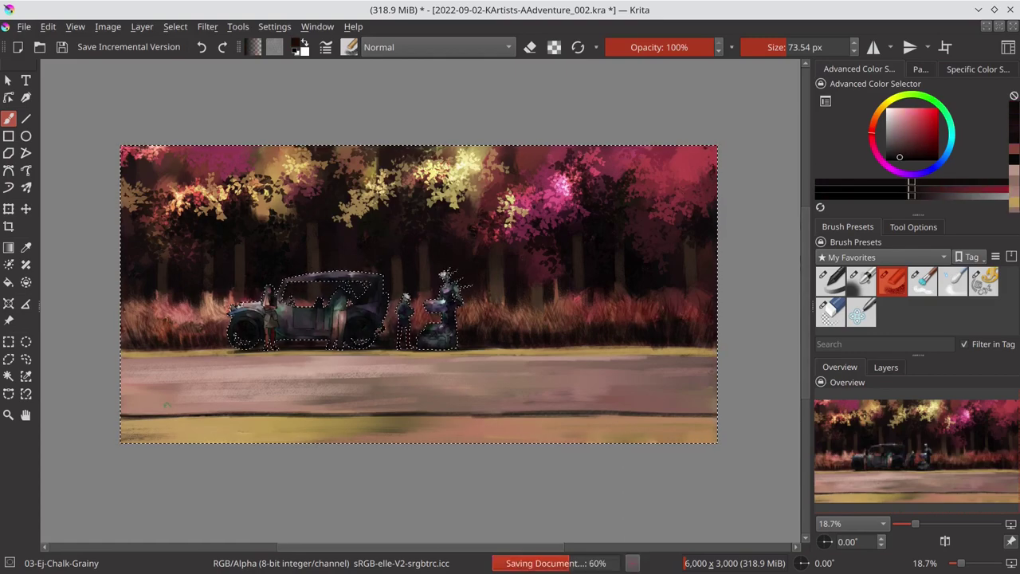
Step: Add light yellow-tan strokes along the road line and grass-road edge, then save
left_click(711, 153, "ctrl")
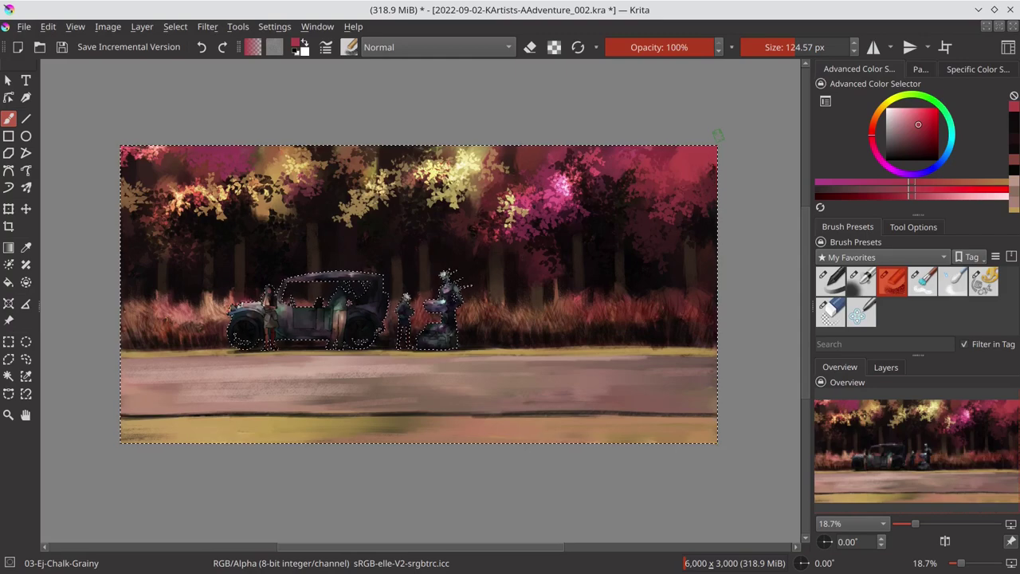
left_click(177, 395, "ctrl")
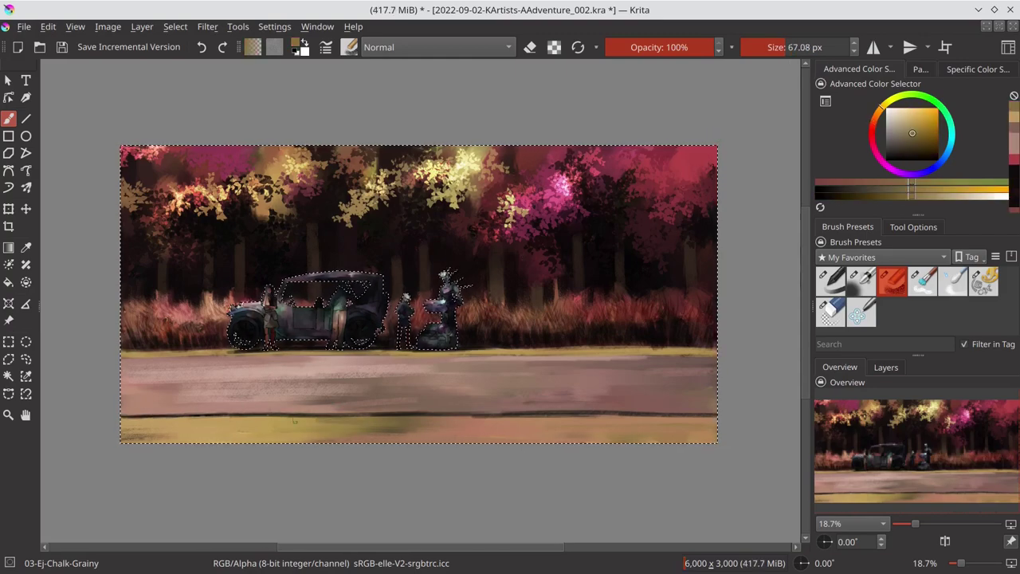
mouse_move(254, 418)
left_mouse_down()
mouse_move(443, 415)
mouse_move(652, 458)
left_mouse_up()
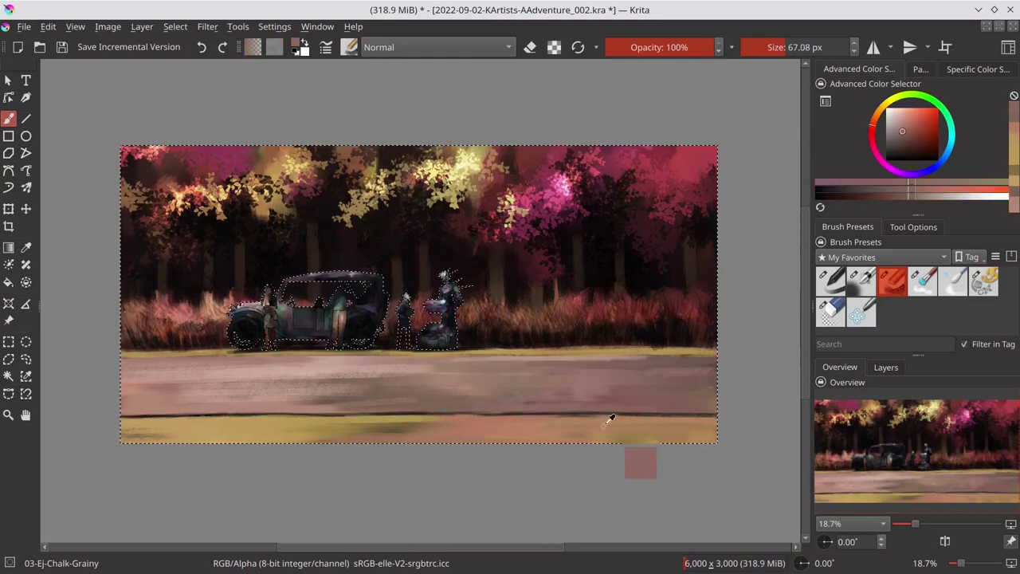
left_click(586, 389, "ctrl")
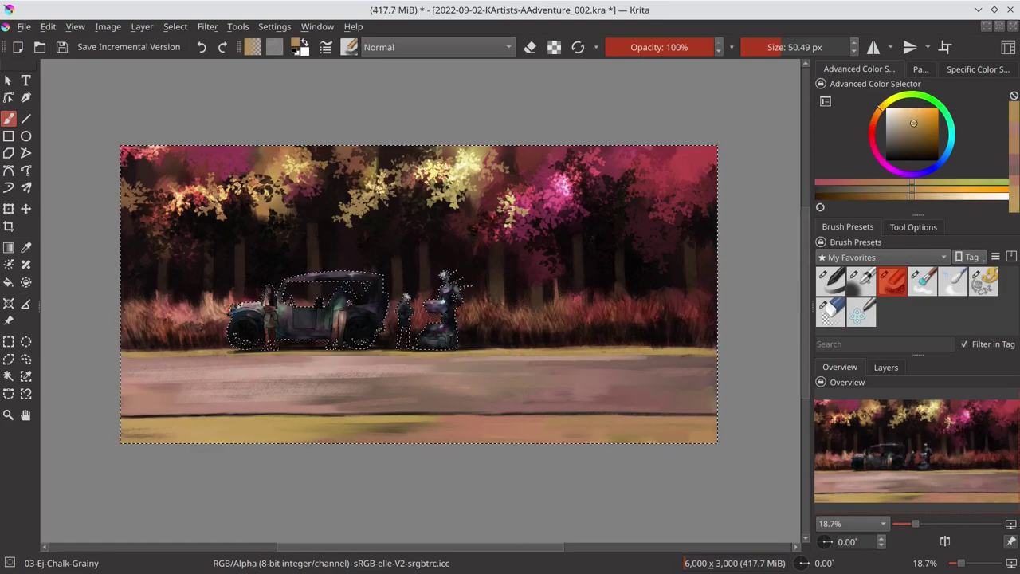
left_click_drag(643, 355, 714, 355)
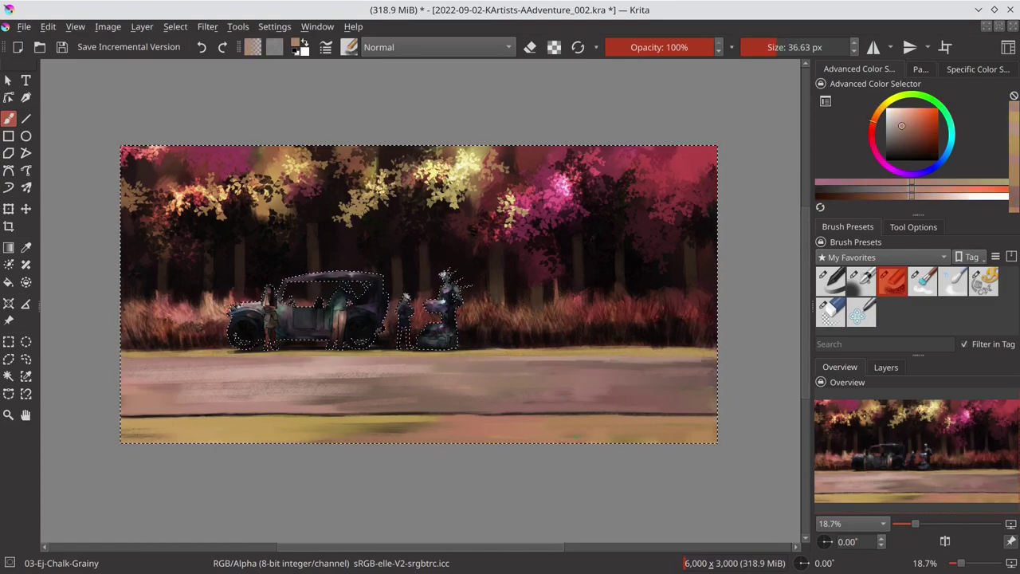
left_click(461, 359, "ctrl")
left_click_drag(459, 345, 665, 348)
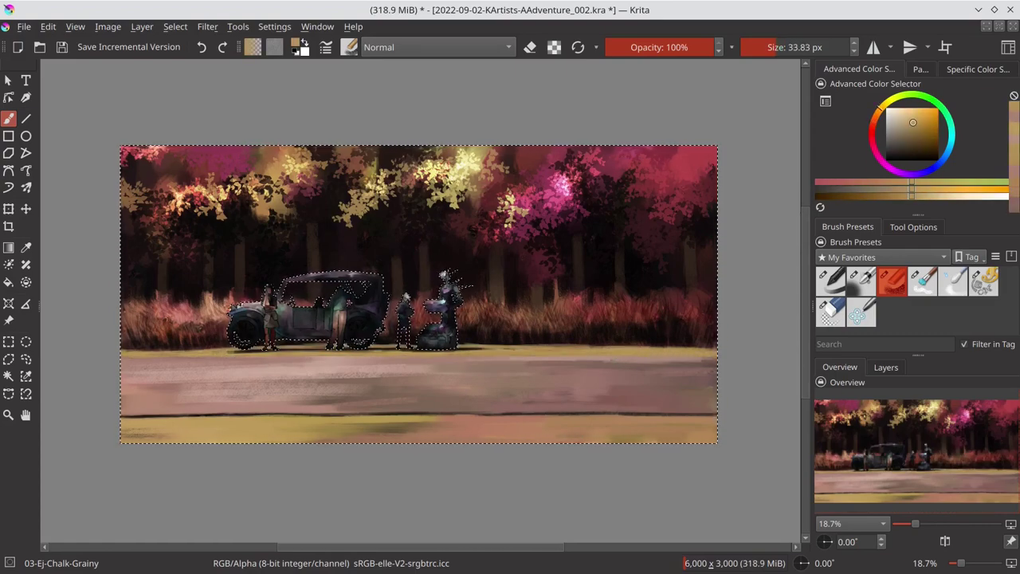
key("x")
key("ctrl+s")
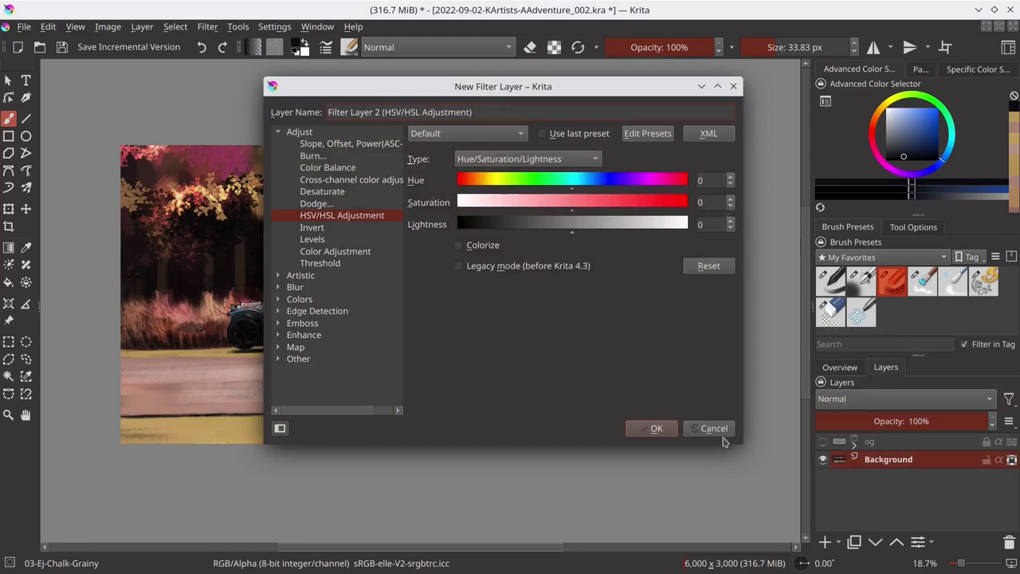
Step: Add a Curves filter layer with an adjusted Blue channel curve
left_click(334, 251)
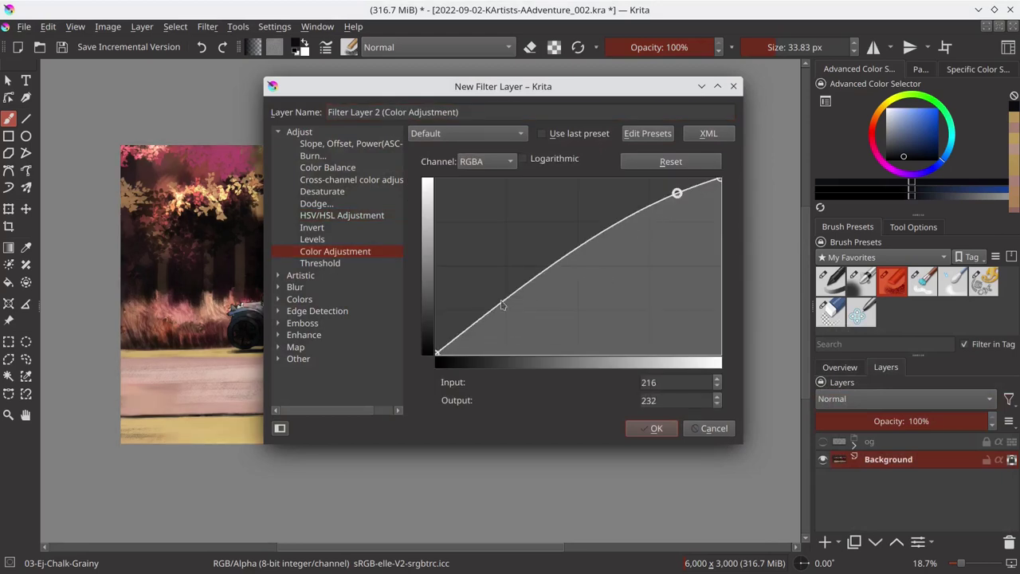
left_click(487, 161)
left_click(473, 196)
left_click(501, 300)
key("Return")
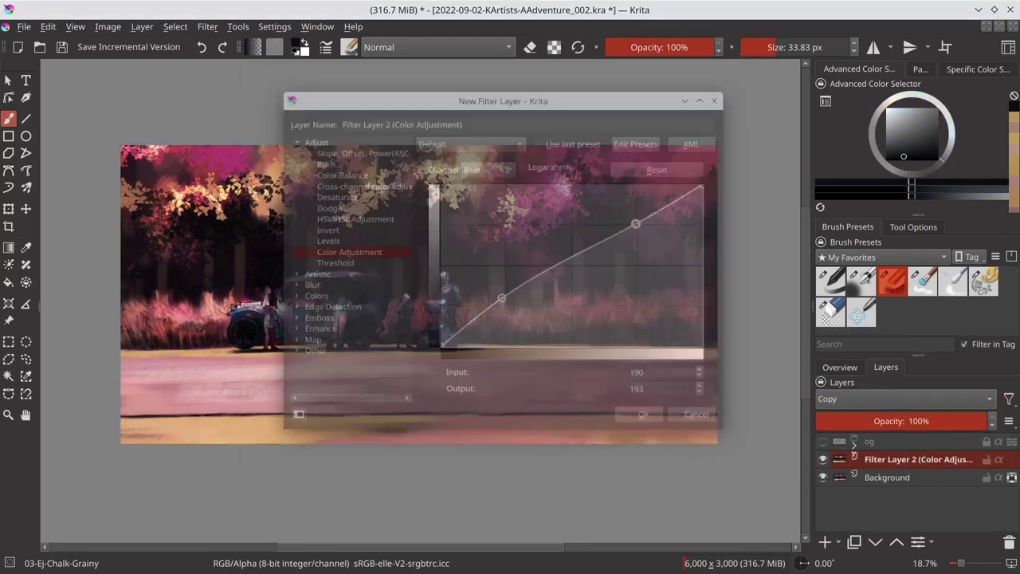
key("F3")
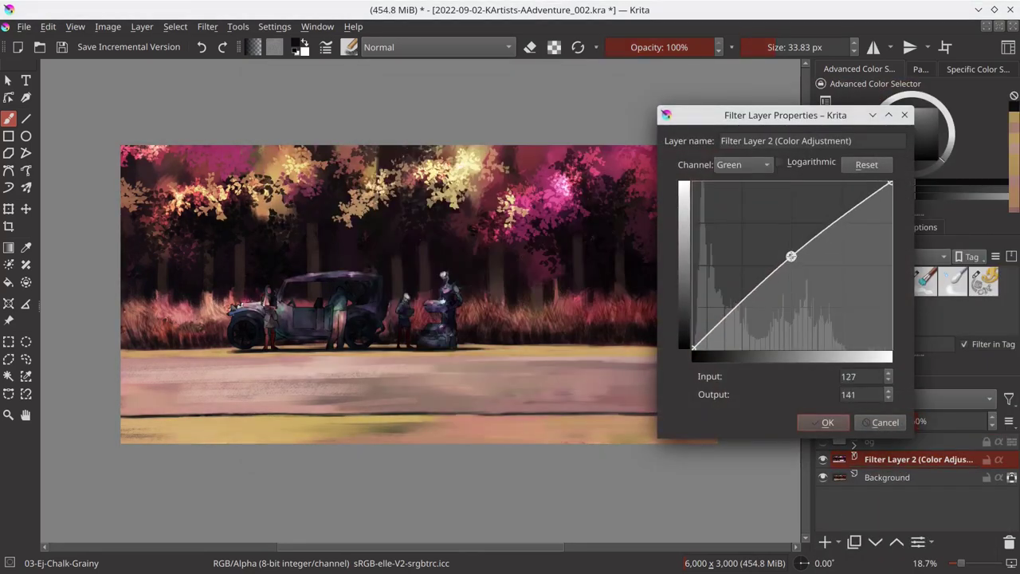
key("Return")
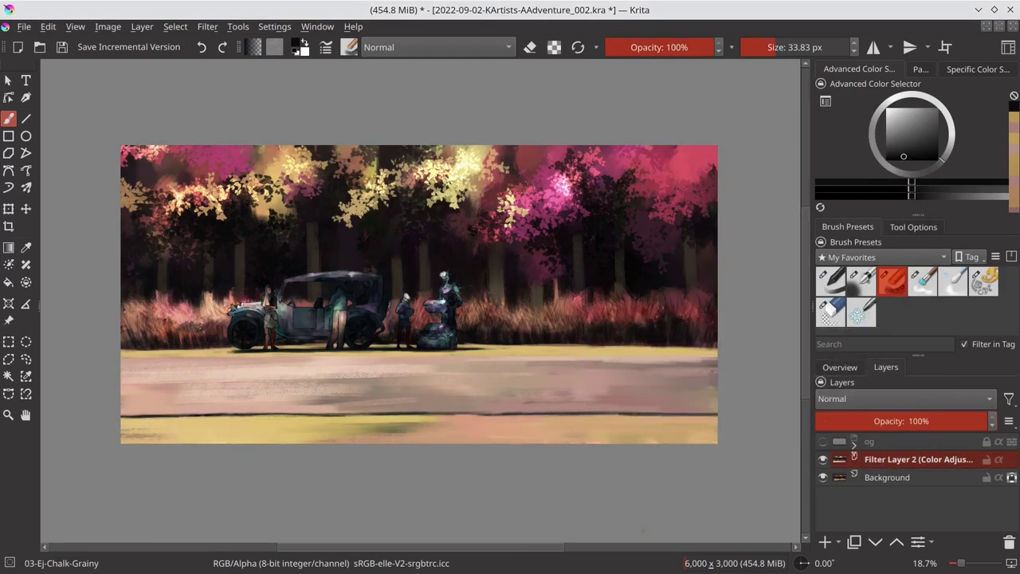
Step: On a new Color Dodge layer, airbrush warm glowing light into the treetops
key("Insert")
key("alt+shift+d")
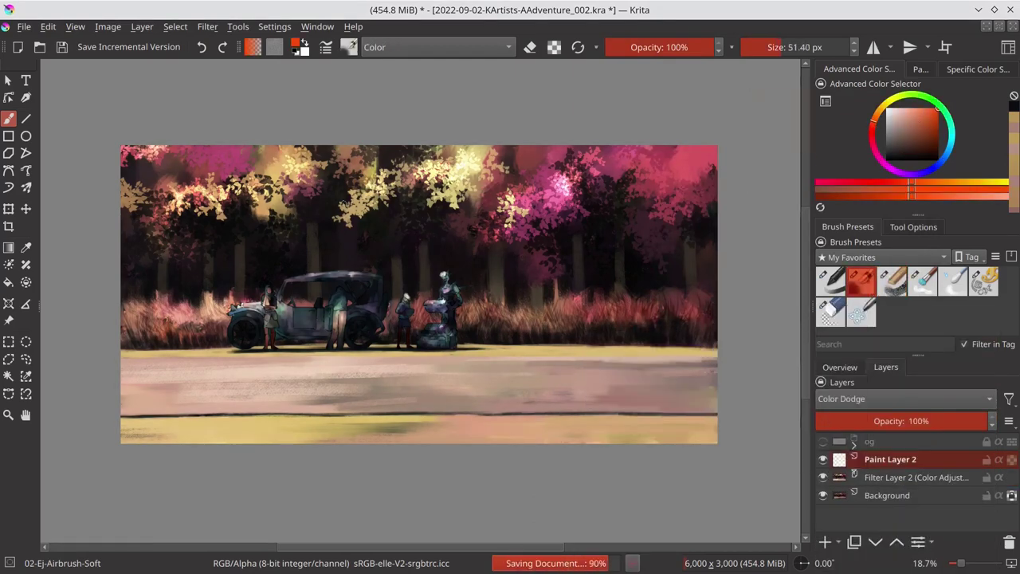
left_click_drag(358, 196, 465, 171)
left_click(840, 367)
left_click_drag(203, 196, 159, 201)
key("bracketright")
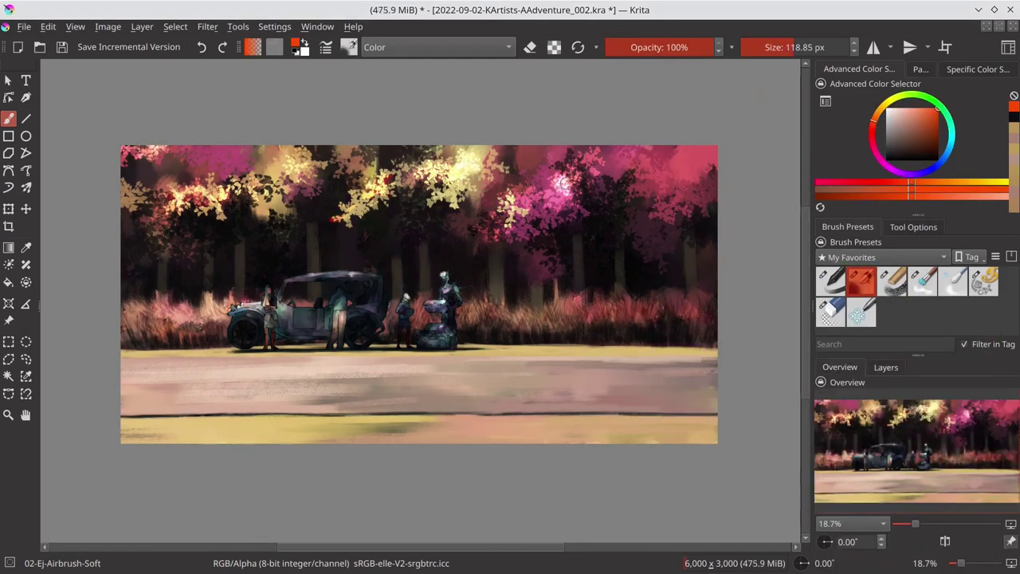
left_click_drag(541, 189, 529, 218)
key("bracketleft")
Step: Add soft glow near the car and figures and along the ground line, then save
left_click_drag(211, 307, 181, 313)
left_click(223, 311)
left_click(418, 305)
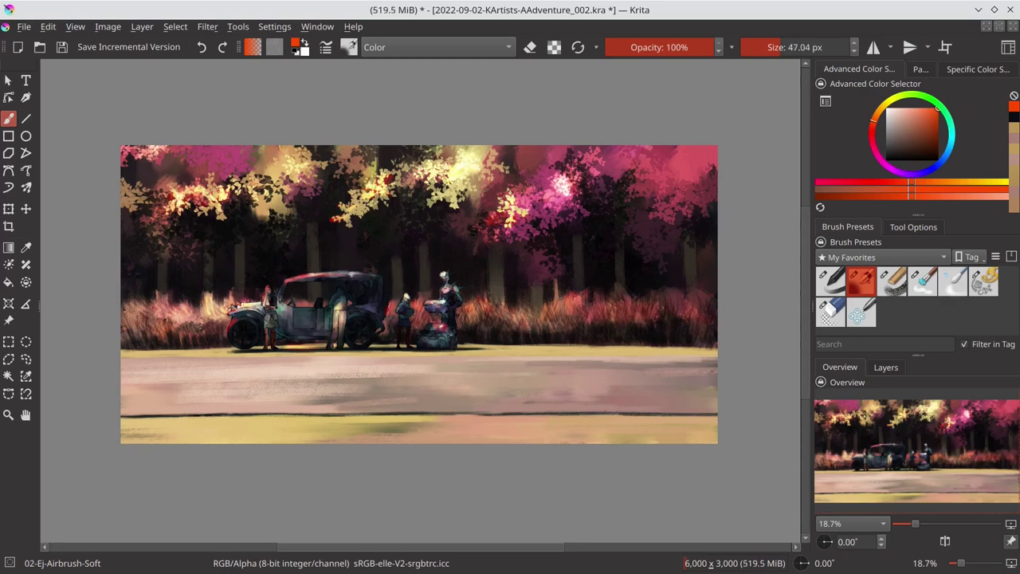
key("bracketright")
left_click_drag(494, 348, 253, 347)
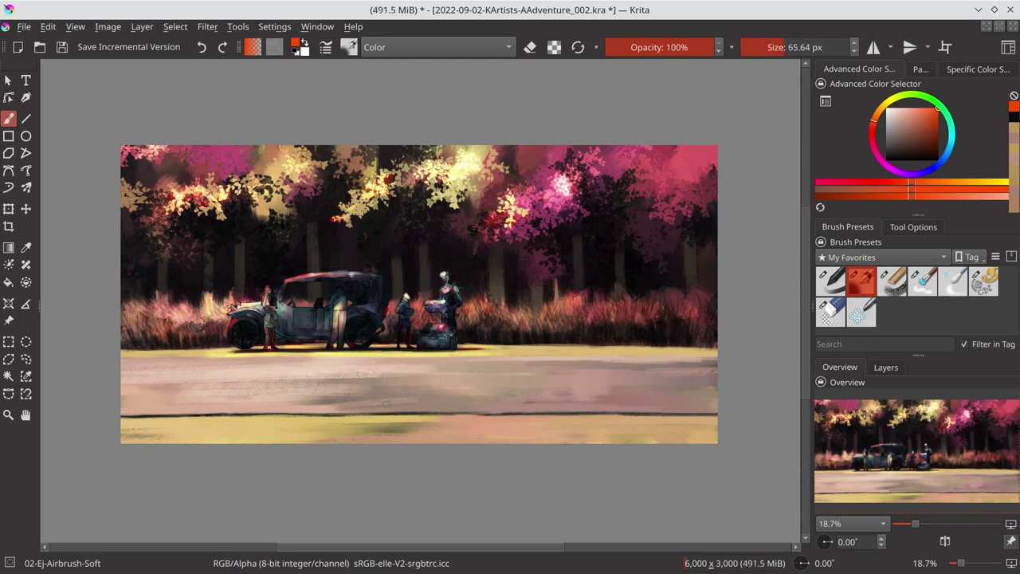
key("ctrl+s")
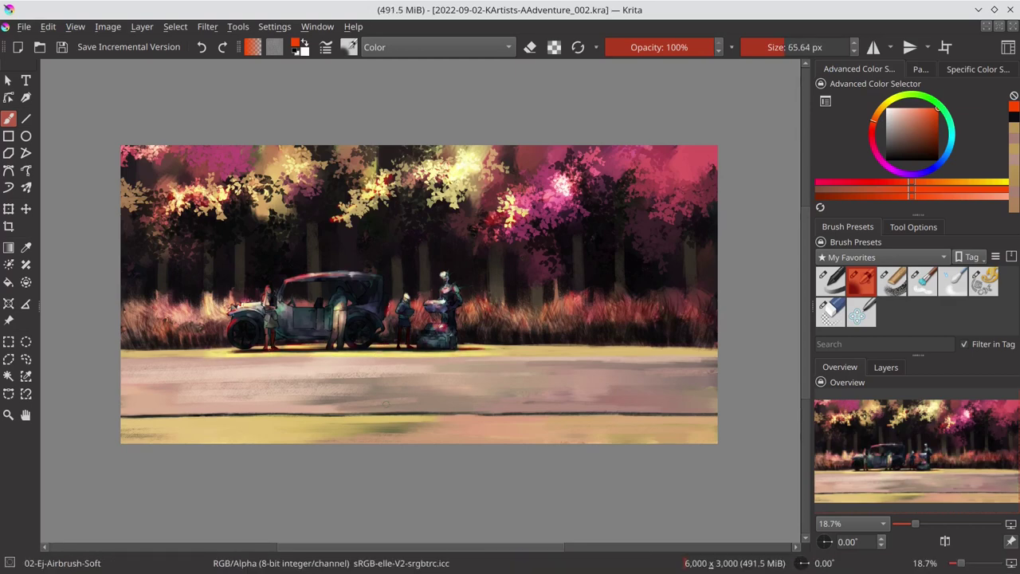
Step: Group the two top layers and name the group 'final'
left_click(885, 366)
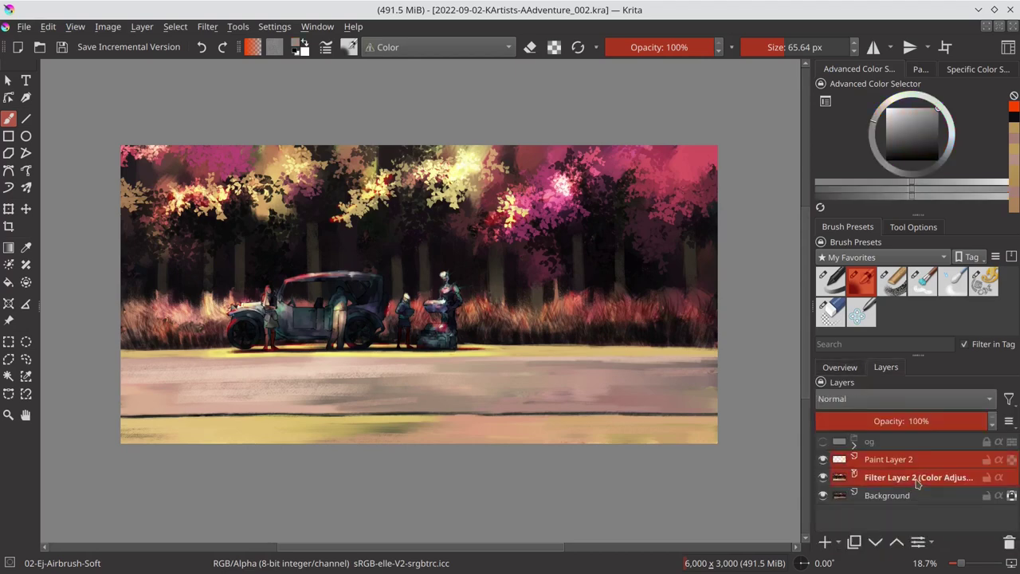
key("ctrl+g")
double_click(873, 459)
type("final")
key("Return")
left_click(908, 477)
Step: Save, hide the 'final' group, choose Stamp Grass and reselect the car and figures
key("ctrl+s")
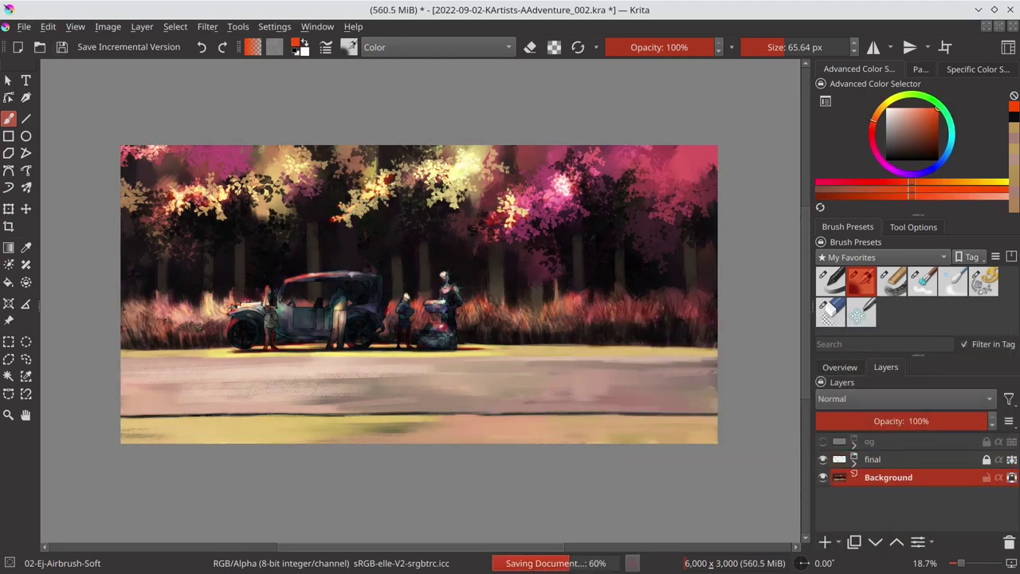
left_click(822, 459)
scroll(877, 257, "down", 2)
left_click(830, 286)
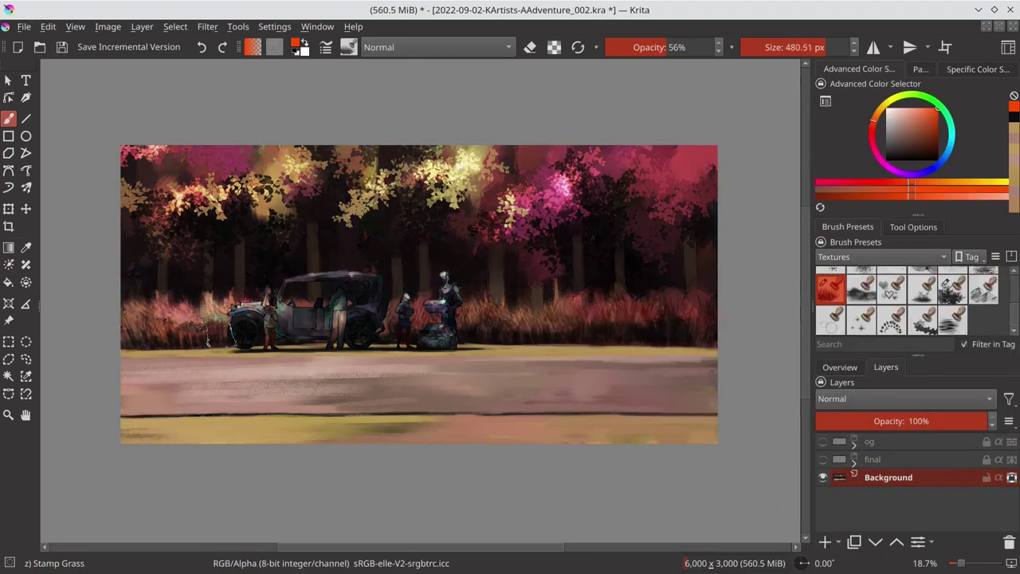
left_click(147, 319, "ctrl")
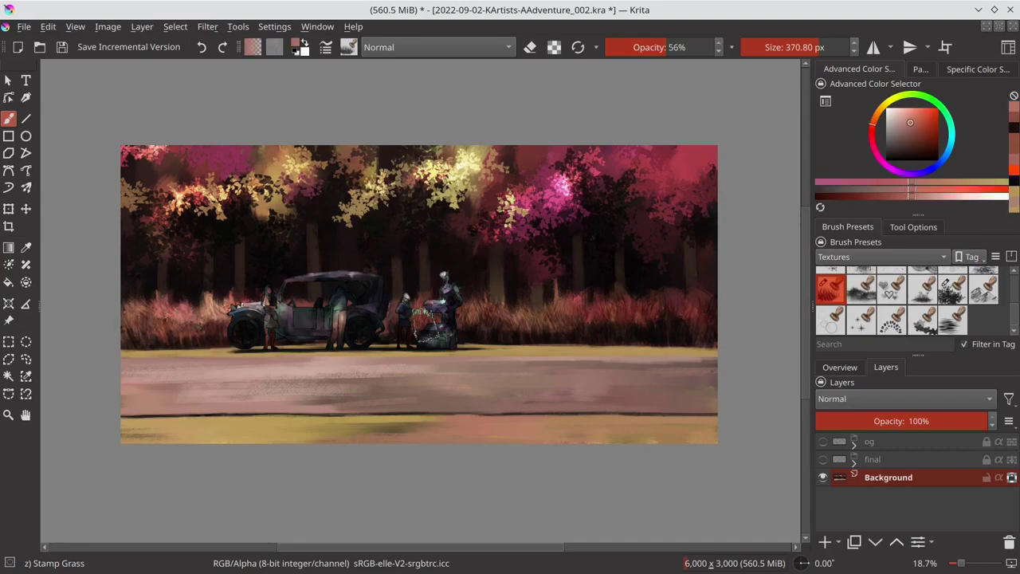
left_click(175, 26)
left_click(207, 80)
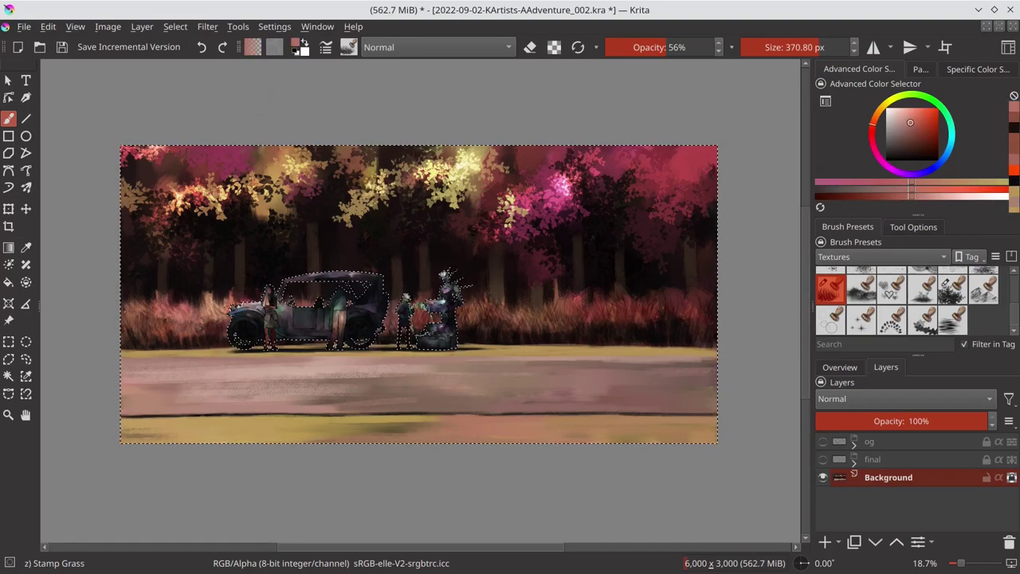
Step: Sample dark red and other colours and switch to the Chalk-Grainy brush
left_click(542, 323, "ctrl")
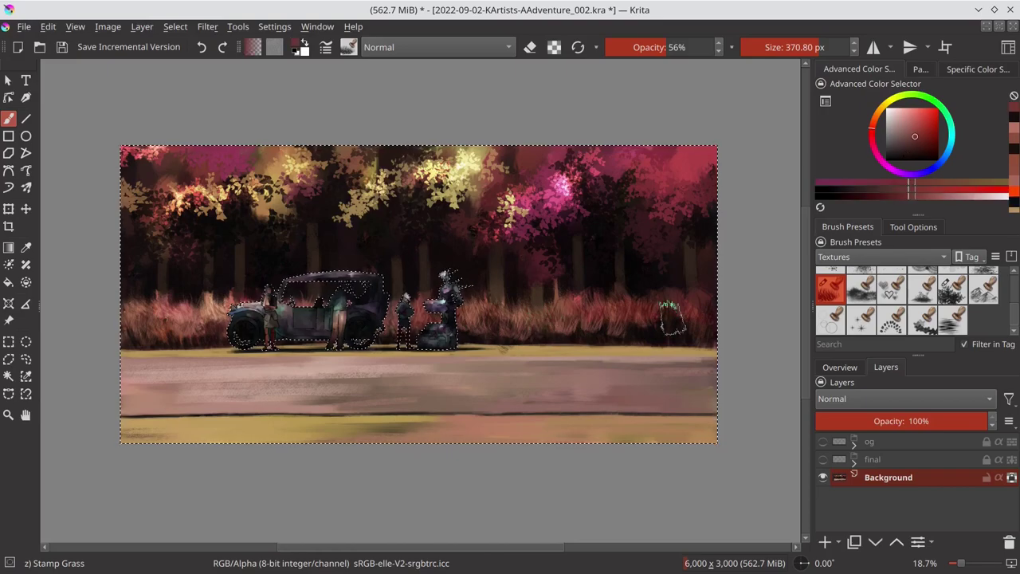
left_click(555, 325, "ctrl")
left_click(892, 281)
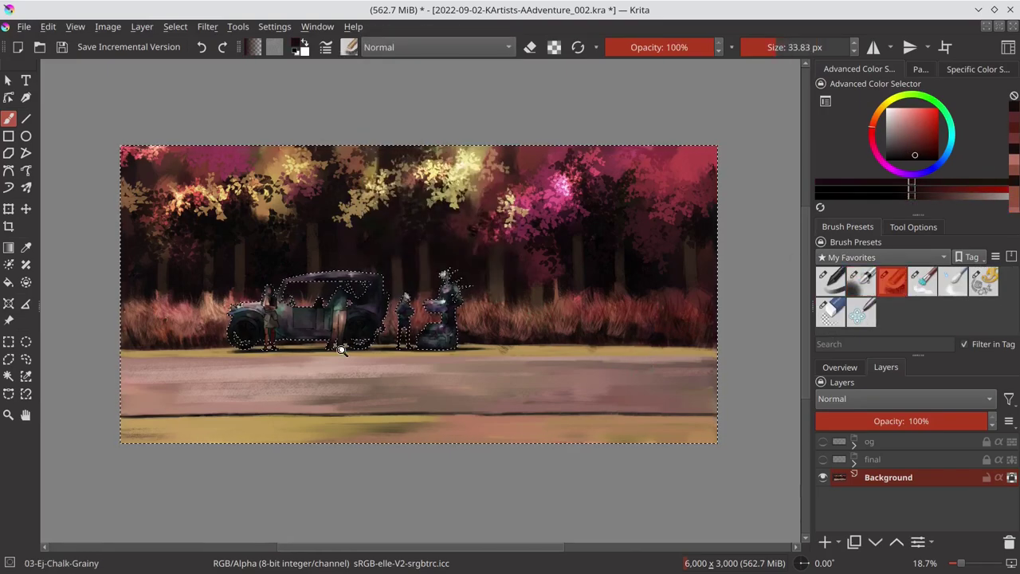
scroll(535, 360, "up", 3)
scroll(536, 360, "down", 1)
left_click(535, 359, "ctrl")
left_click(577, 389, "ctrl")
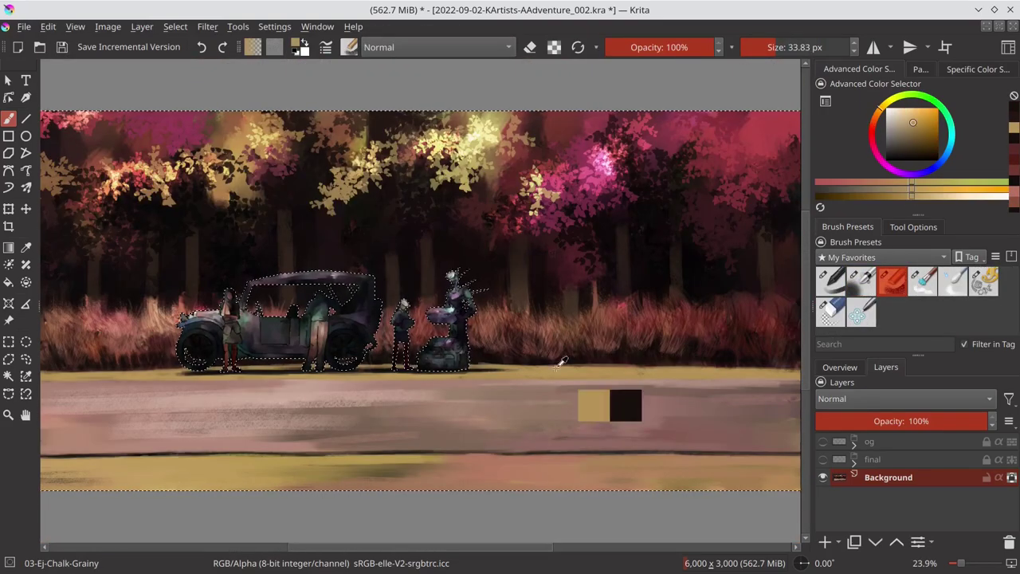
left_click_drag(558, 383, 666, 389)
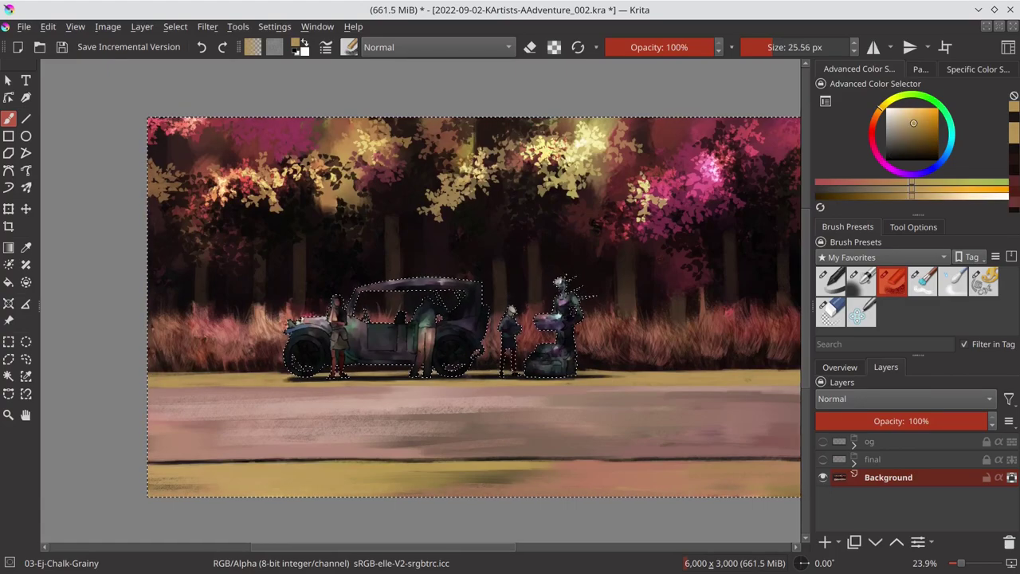
Step: Adjust the brush size and zoom around the car, then save the painting
scroll(537, 366, "down", 3)
scroll(518, 319, "up", 4)
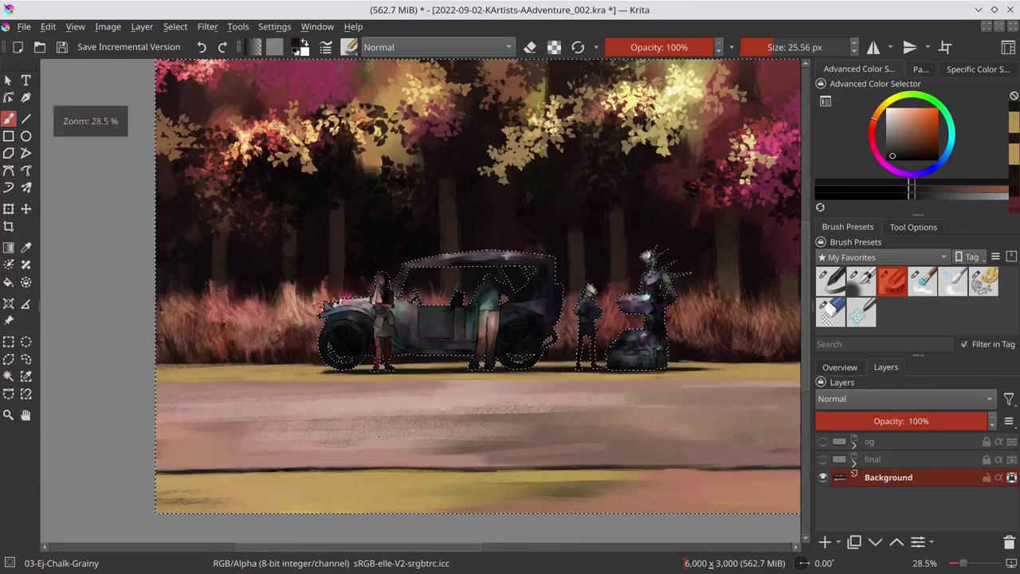
scroll(518, 267, "up", 1)
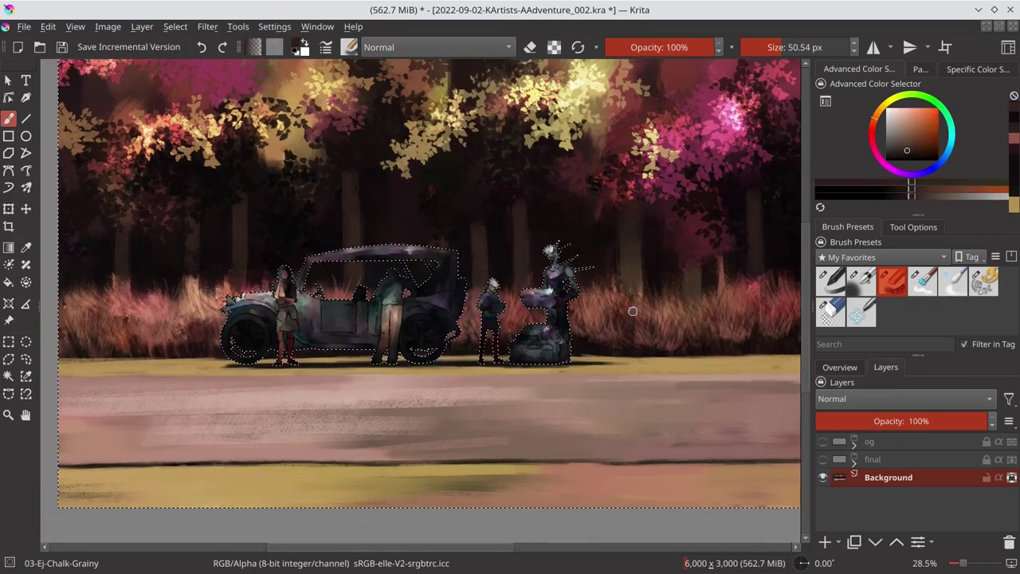
left_click_drag(517, 267, 330, 200)
key("bracketright")
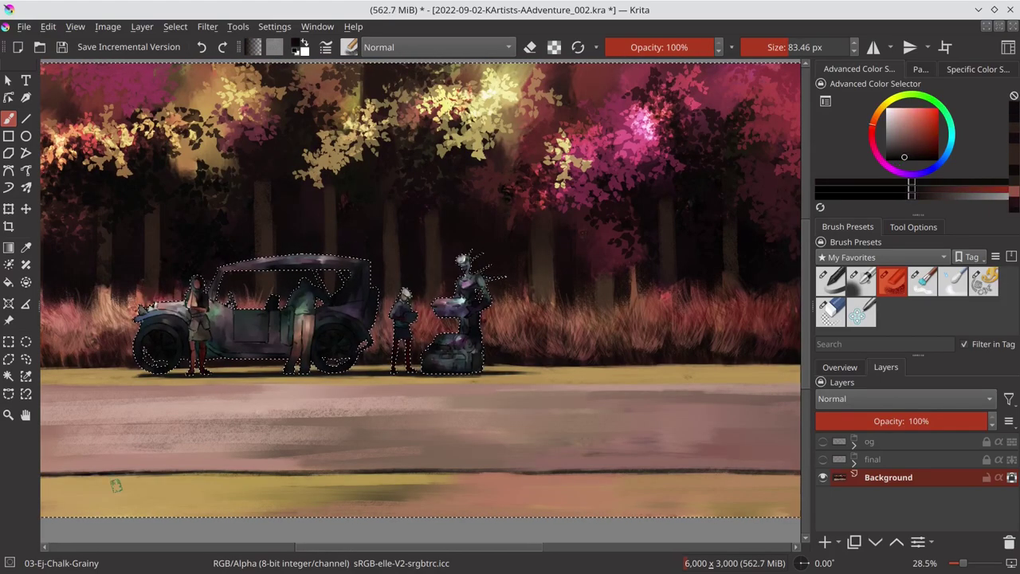
key("bracketleft")
key("bracketleft")
key("bracketleft")
scroll(409, 224, "up", 1)
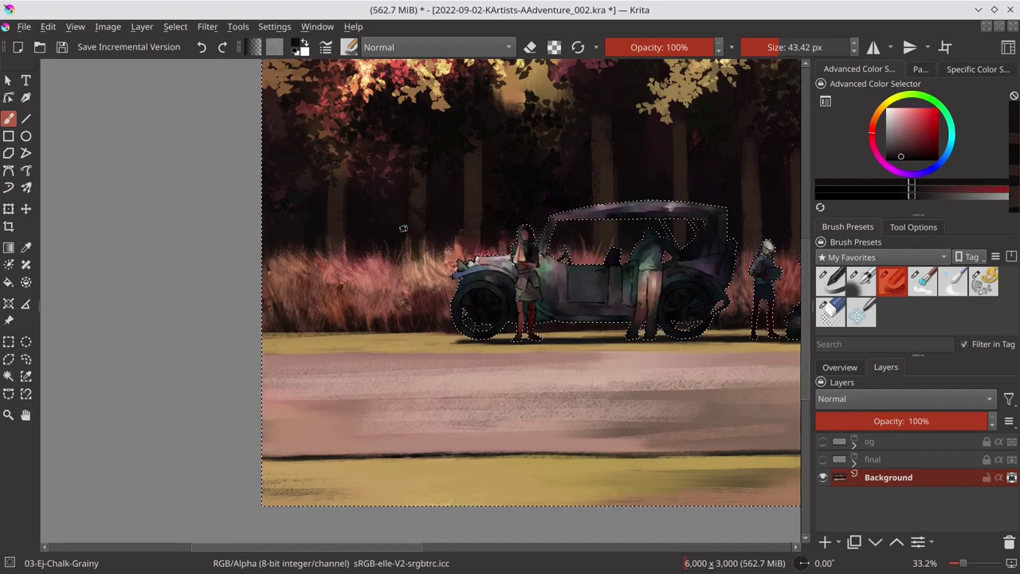
mouse_move(409, 224)
left_mouse_down()
mouse_move(520, 264)
mouse_move(342, 294)
left_mouse_up()
key("ctrl+s")
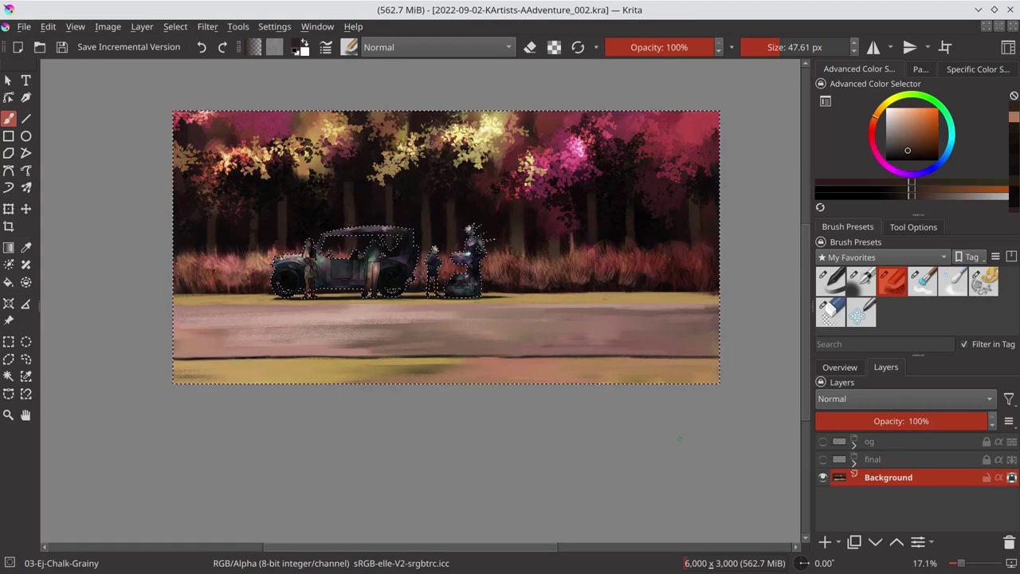
Step: Show the 'final' group and save, then hide it again and pick the soft airbrush
left_click(822, 459)
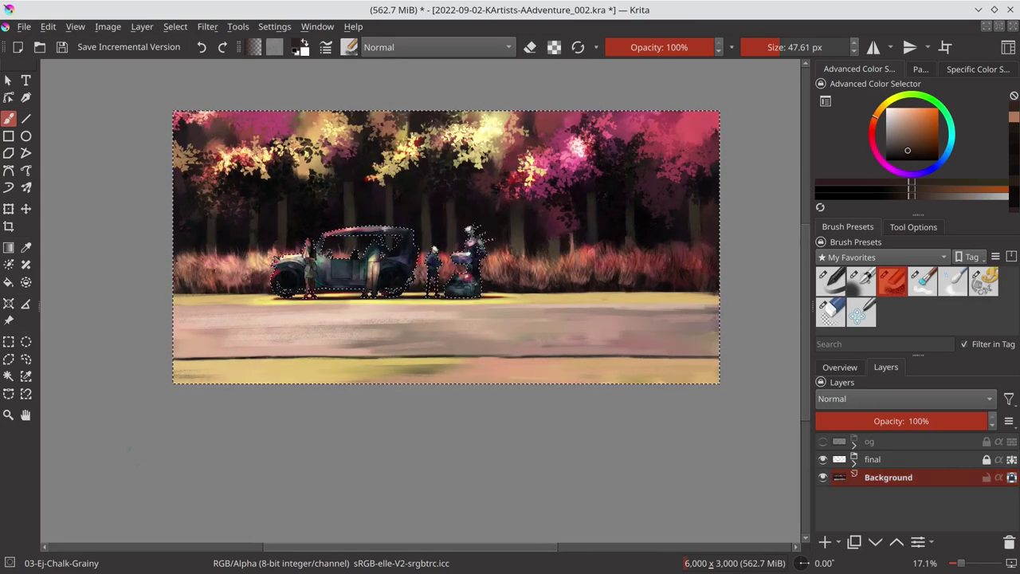
key("ctrl+s")
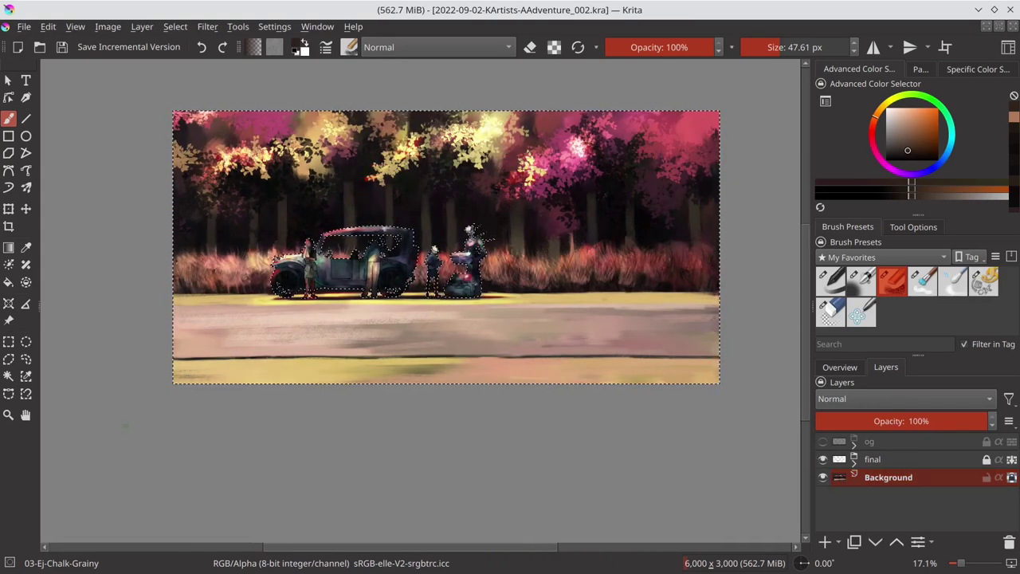
left_click(823, 459)
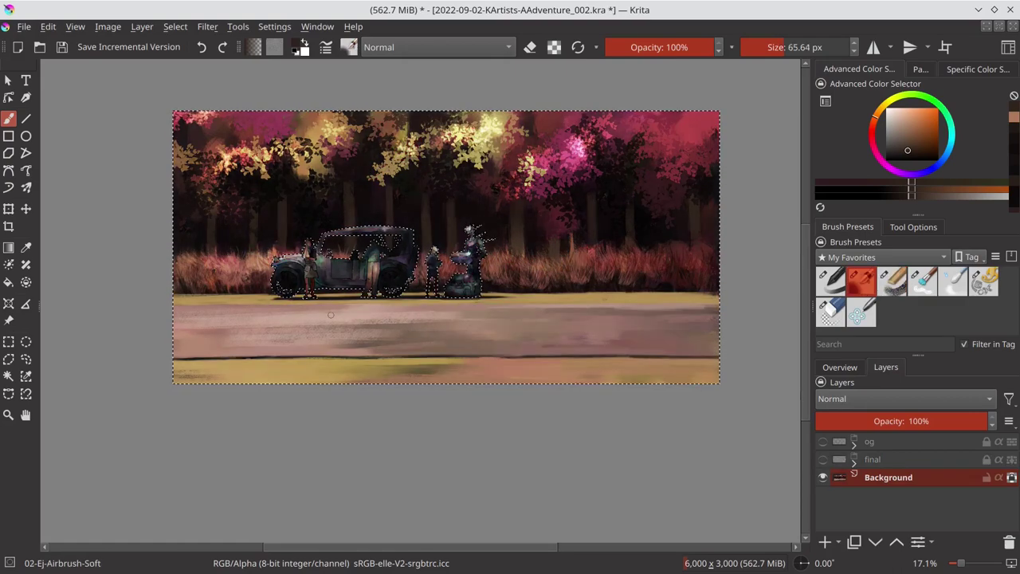
left_click(860, 281)
left_click(214, 287, "ctrl")
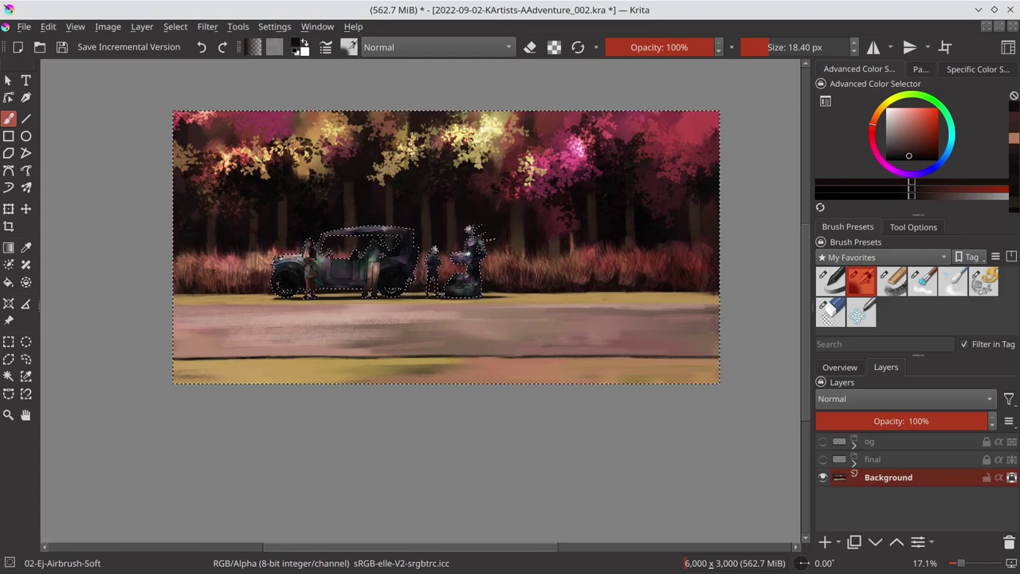
Step: Open the image overview and sample several reds and pink-reds from the painting
left_click(840, 367)
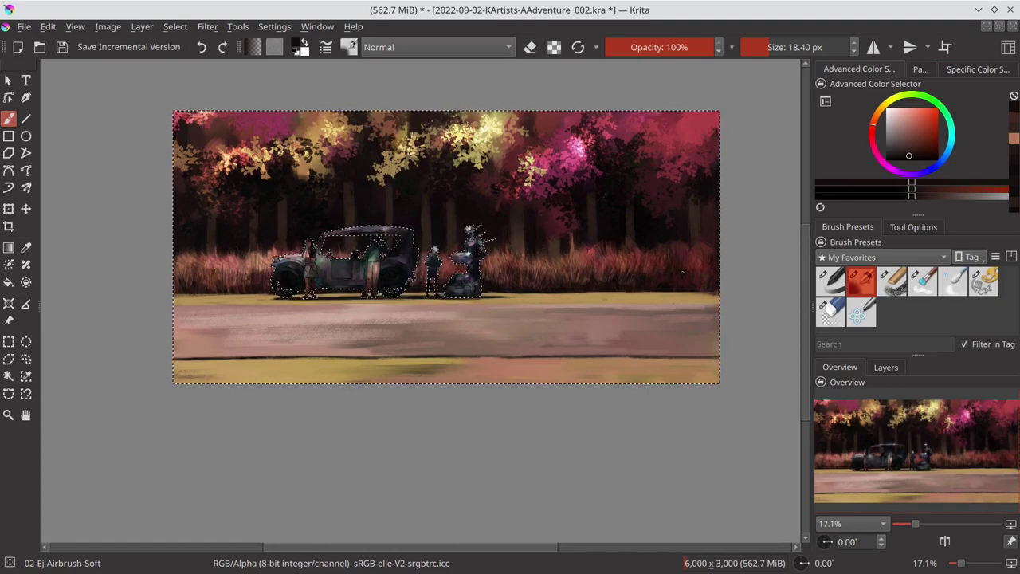
left_click(704, 265, "ctrl")
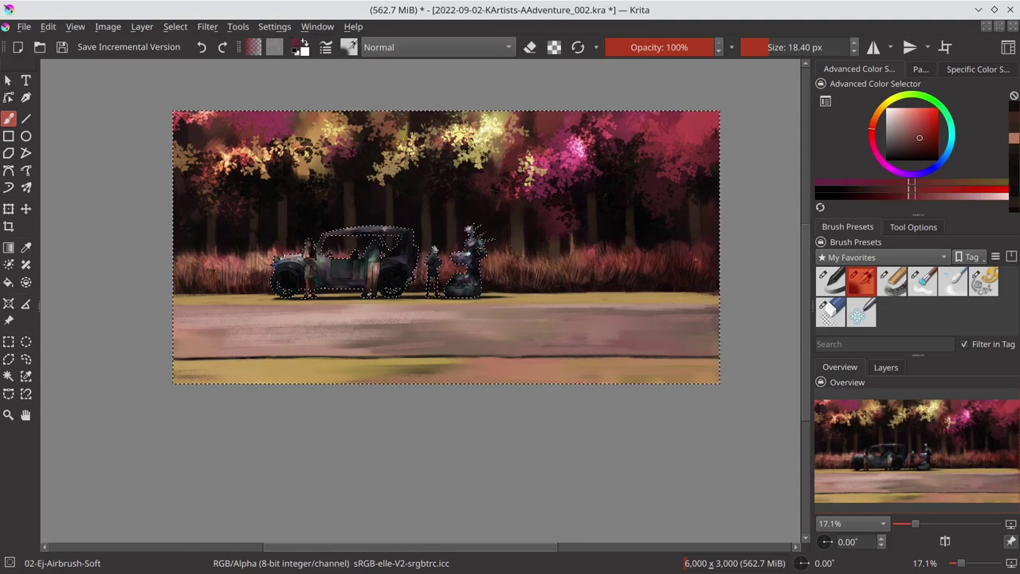
left_click(672, 234, "ctrl")
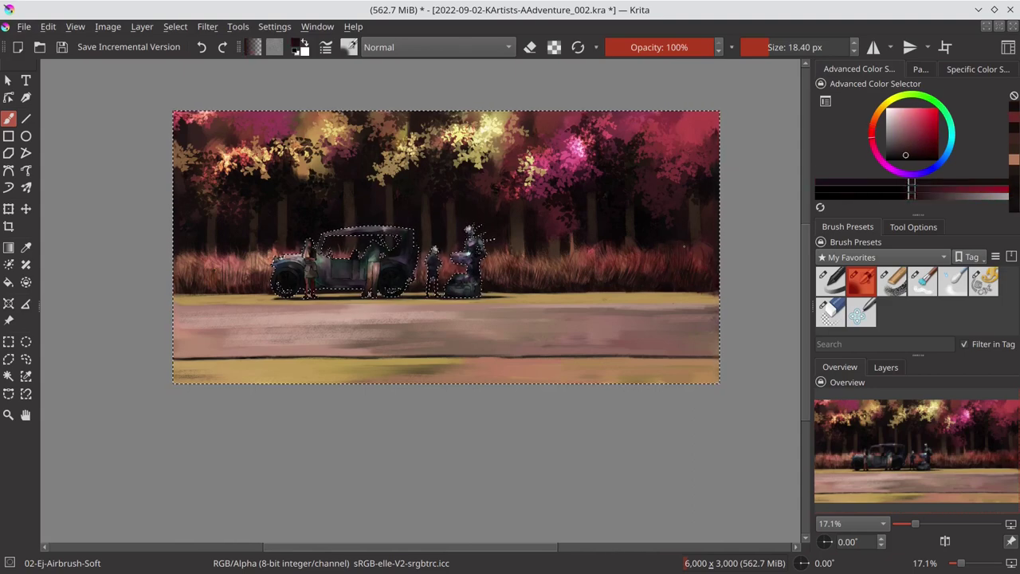
left_click(648, 249, "ctrl")
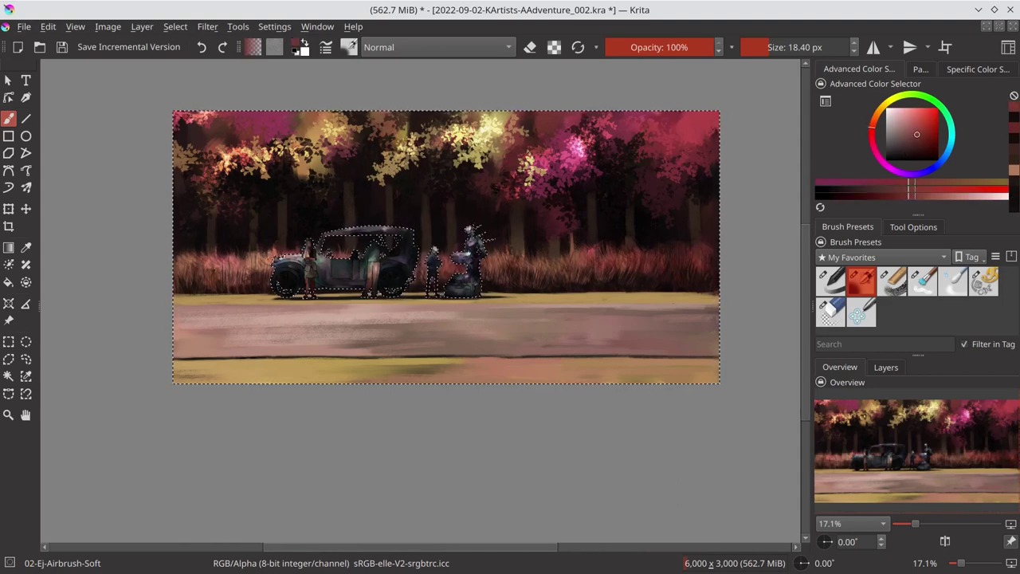
left_click(303, 288, "ctrl")
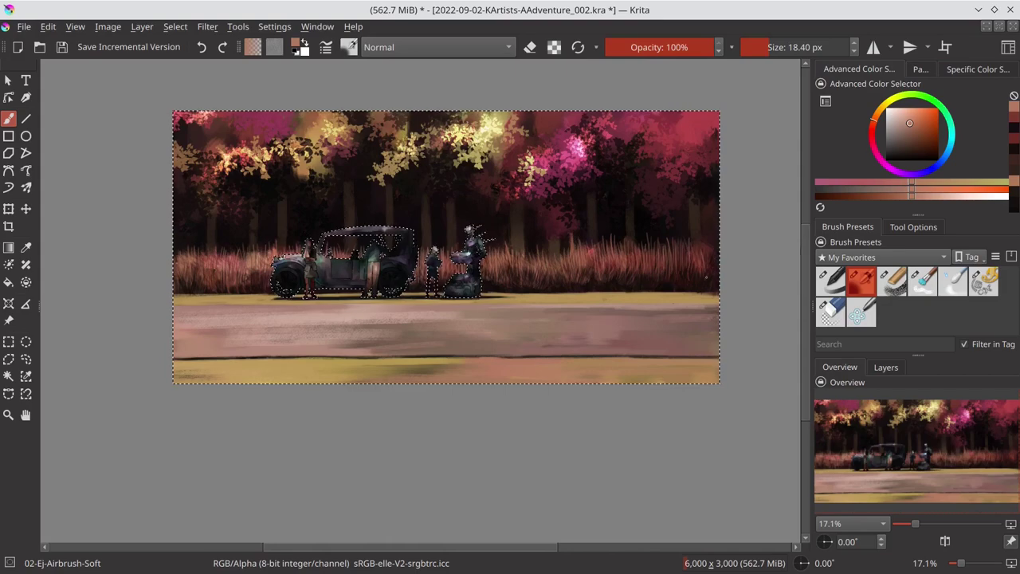
Step: Sample dark reds with the chalk brush, save, deselect, and view the painting mirrored at fit width
key("slash")
left_click(574, 250, "ctrl")
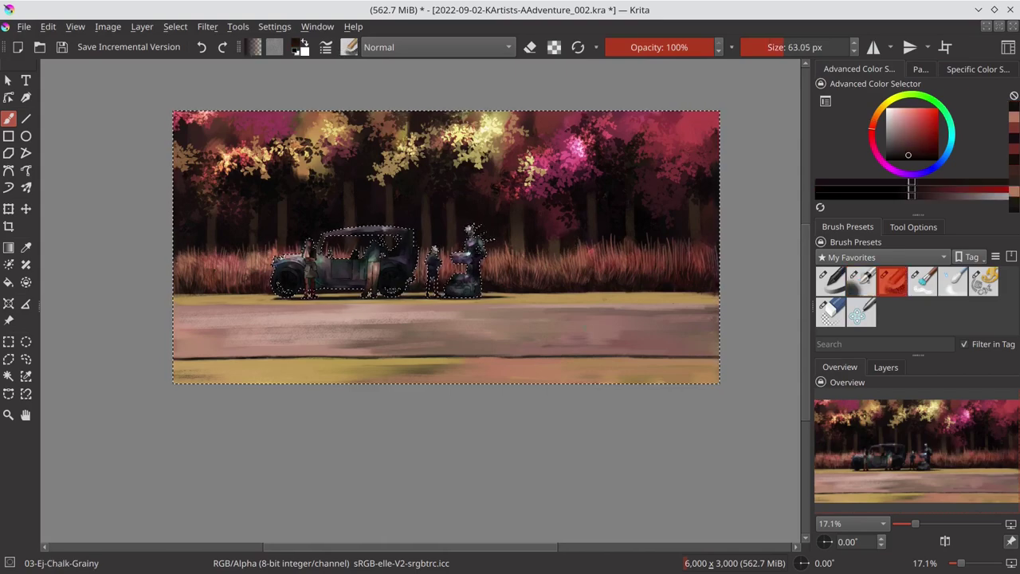
left_click(666, 304, "ctrl")
key("ctrl+s")
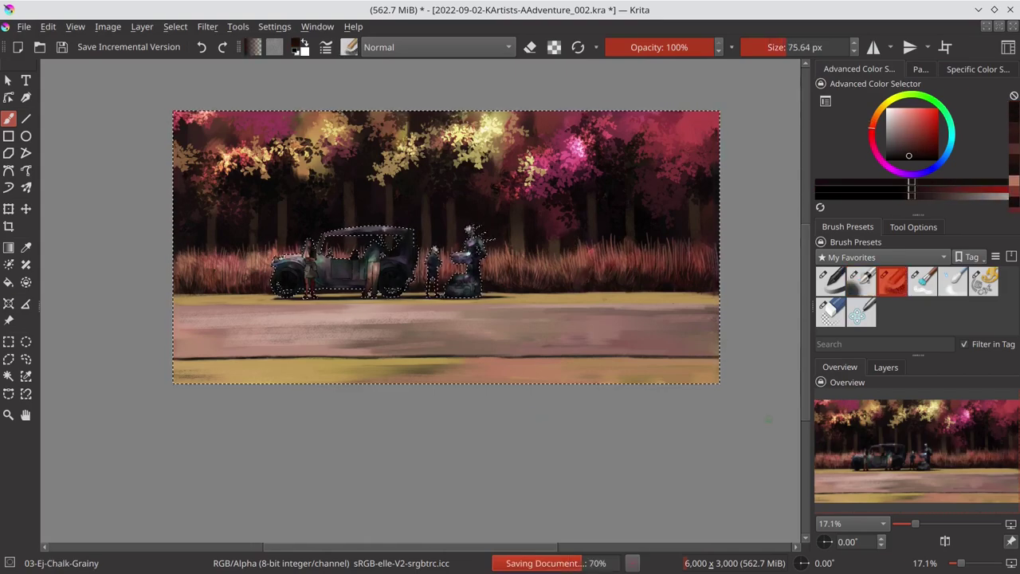
key("ctrl+shift+a")
key("ctrl+shift+0")
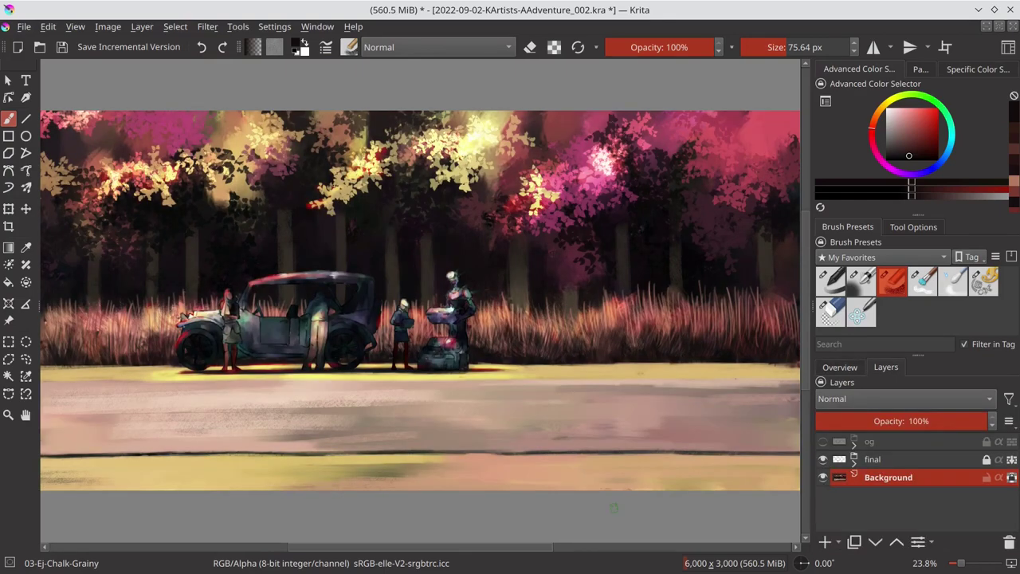
key("m")
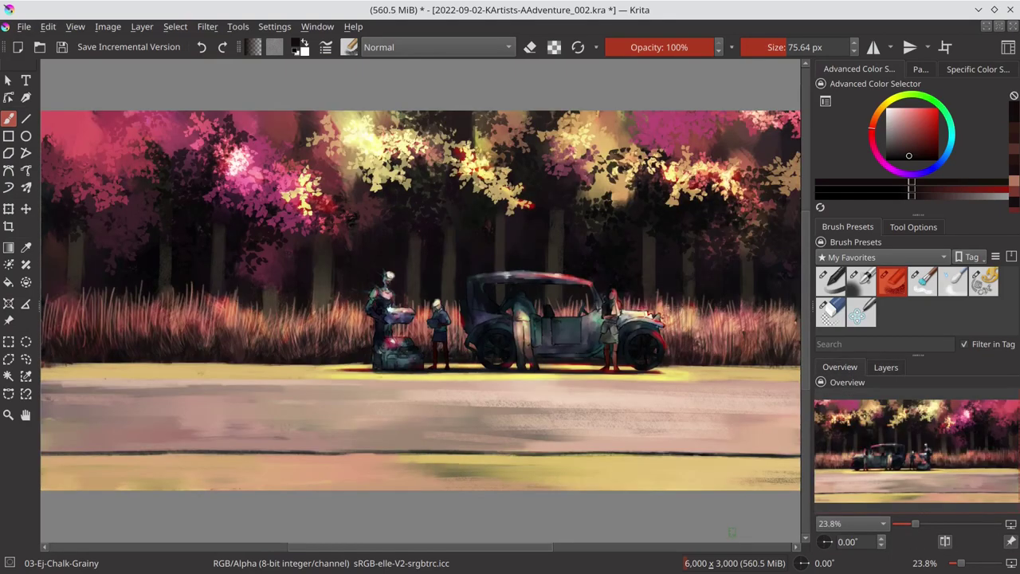
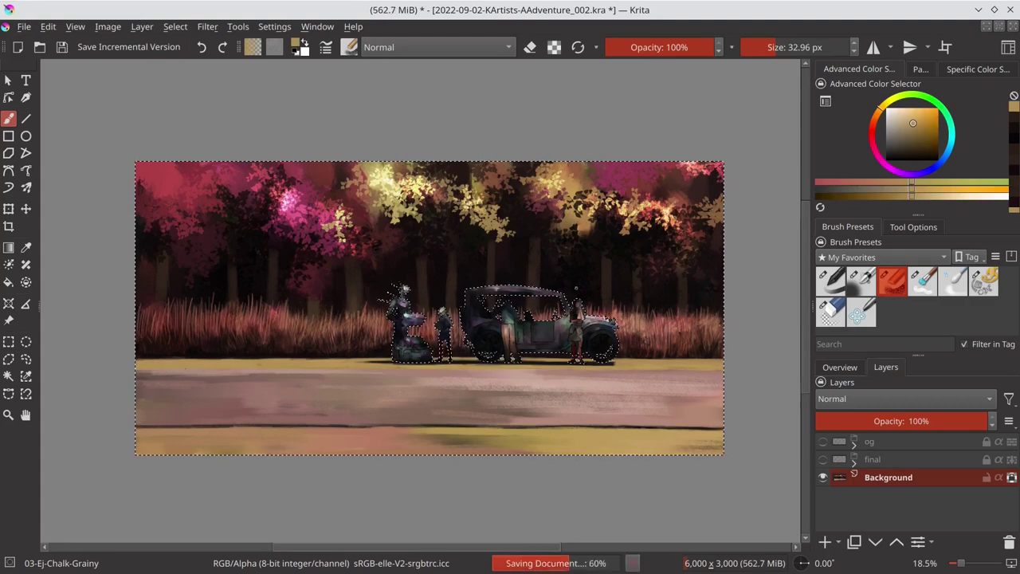
Step: Clear the selection around the figures, toggle the final layer's visibility, and save the painting
key("ctrl+shift+a")
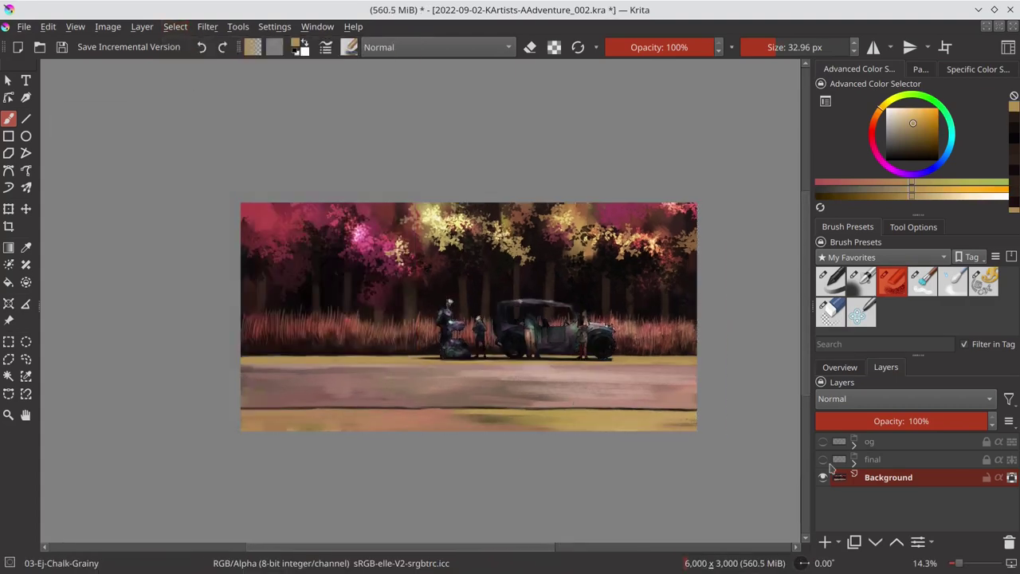
left_click(823, 460)
key("m")
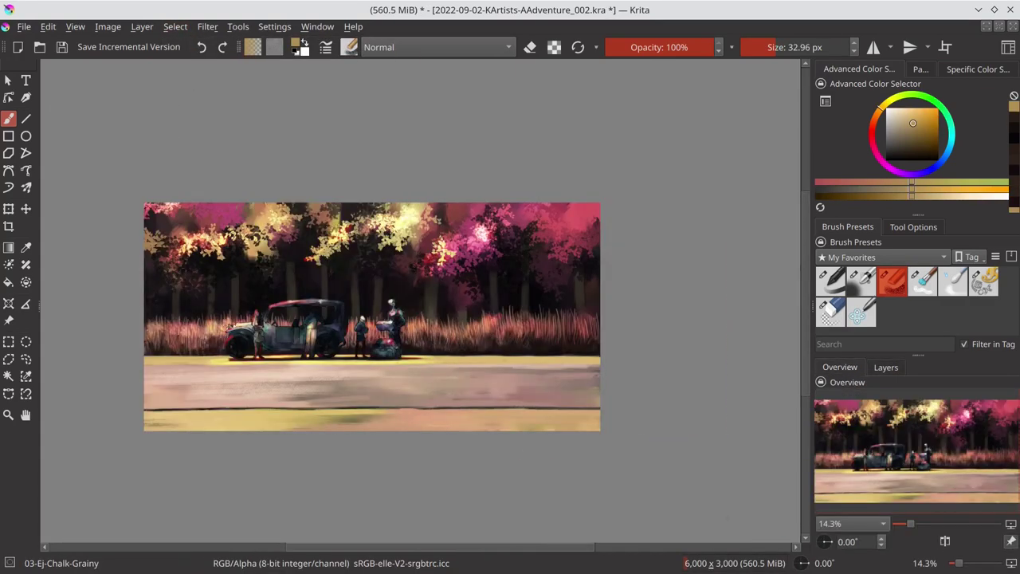
key("ctrl+s")
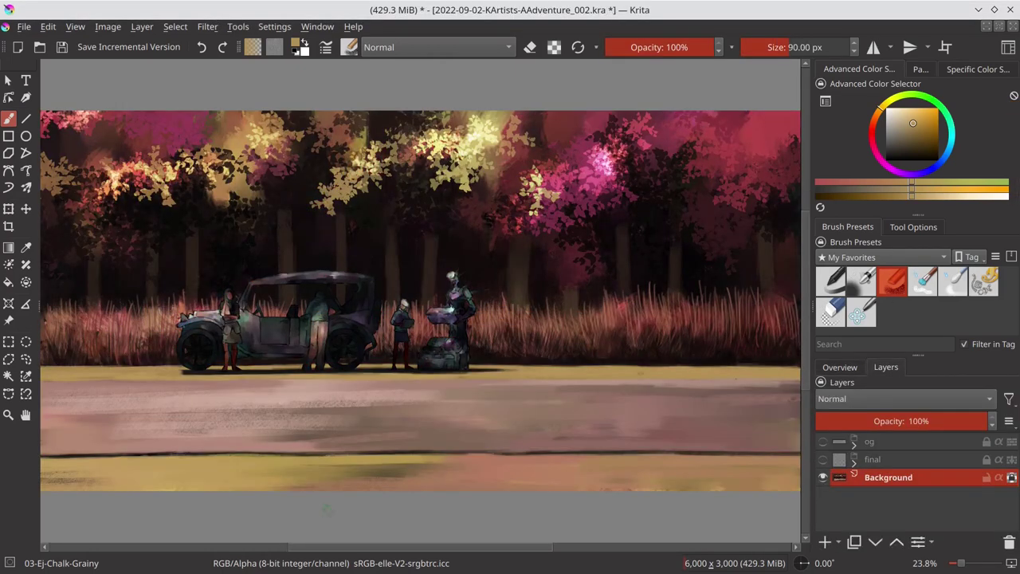
Step: Unflip the view and add a new empty Paint Layer 3 above Background
key("m")
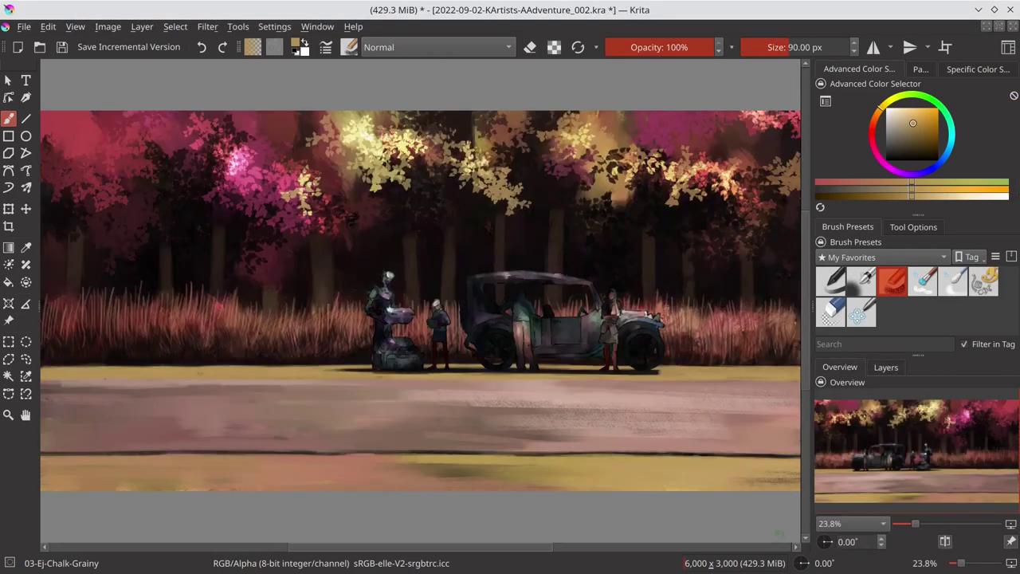
key("minus")
key("Insert")
key("v")
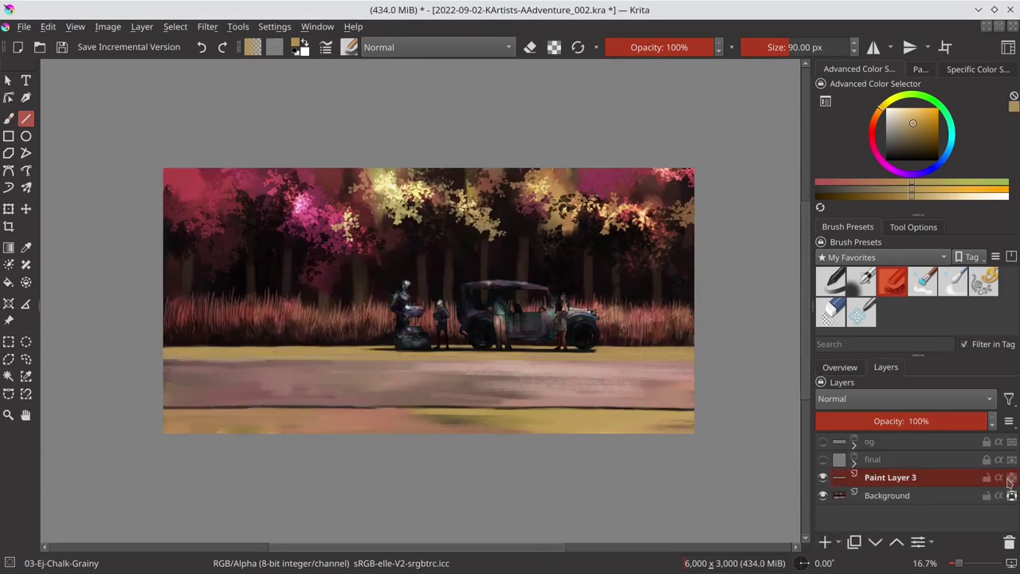
Step: Draw a straight green guide line, raise it to the road edge, then delete its layer
left_click_drag(143, 353, 709, 353)
key("t")
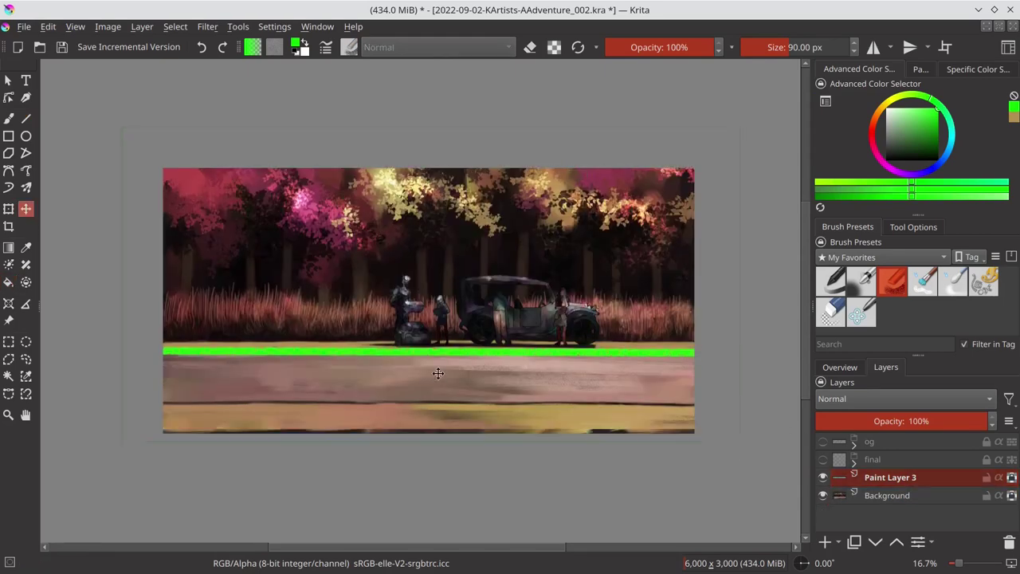
mouse_move(437, 373)
left_mouse_down()
mouse_move(486, 348)
mouse_move(502, 360)
left_mouse_up()
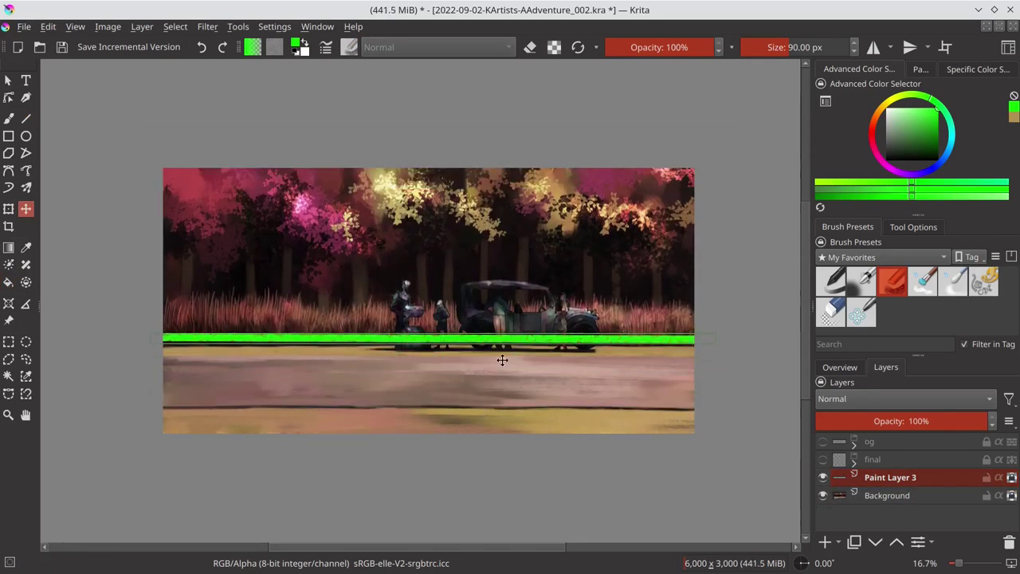
key("shift+Delete")
Step: Back on the brush, sample dark and brighter reds and undo a test dark patch
left_click(891, 281)
scroll(308, 293, "up", 3)
left_click(344, 309, "ctrl")
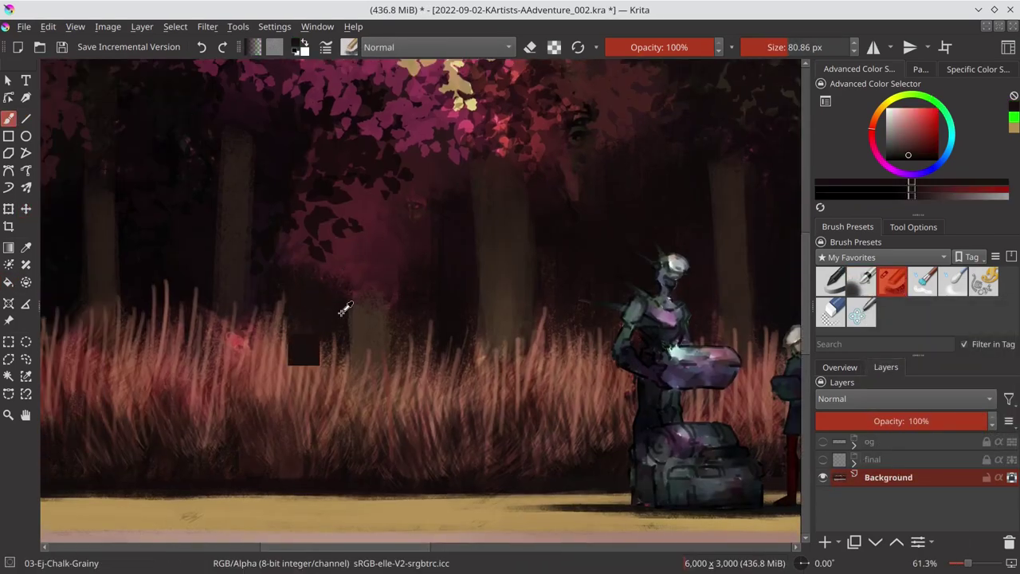
left_click(843, 368)
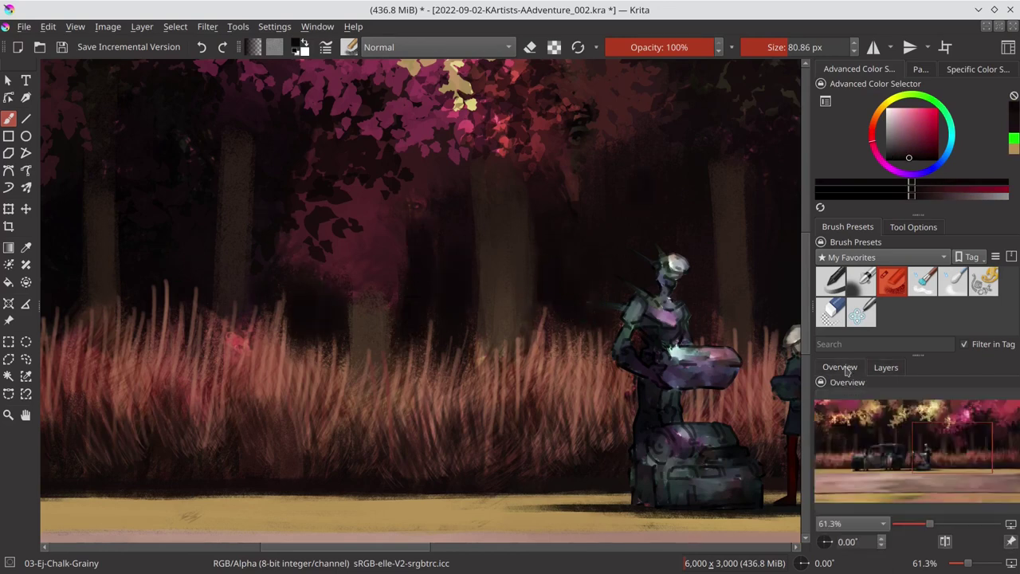
left_click(330, 269, "ctrl")
left_click_drag(302, 351, 326, 356)
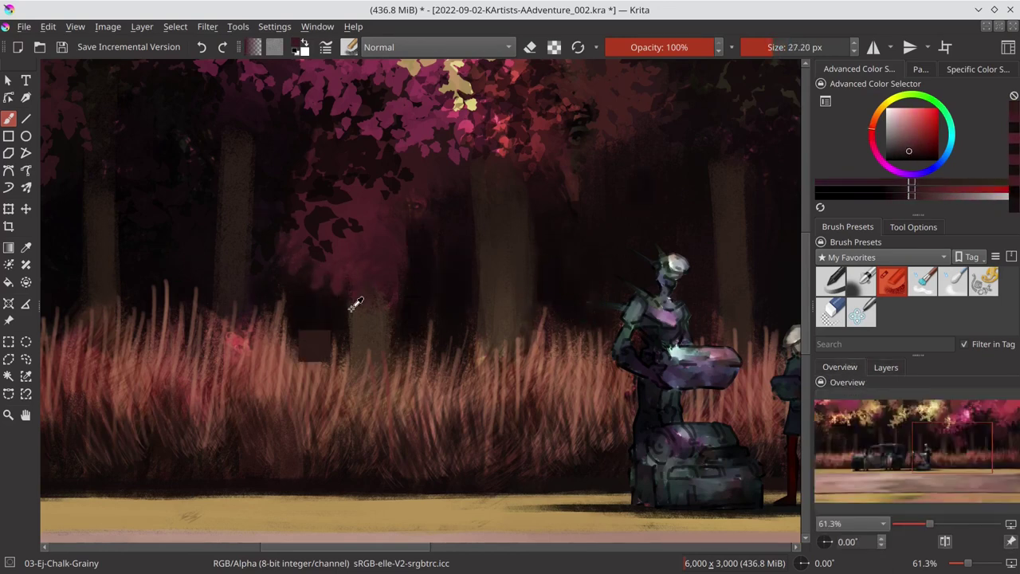
key("ctrl+z")
Step: Sample brownish-orange and darker forest tones while adjusting the brush size
left_click(390, 280, "ctrl")
left_click(404, 265, "ctrl")
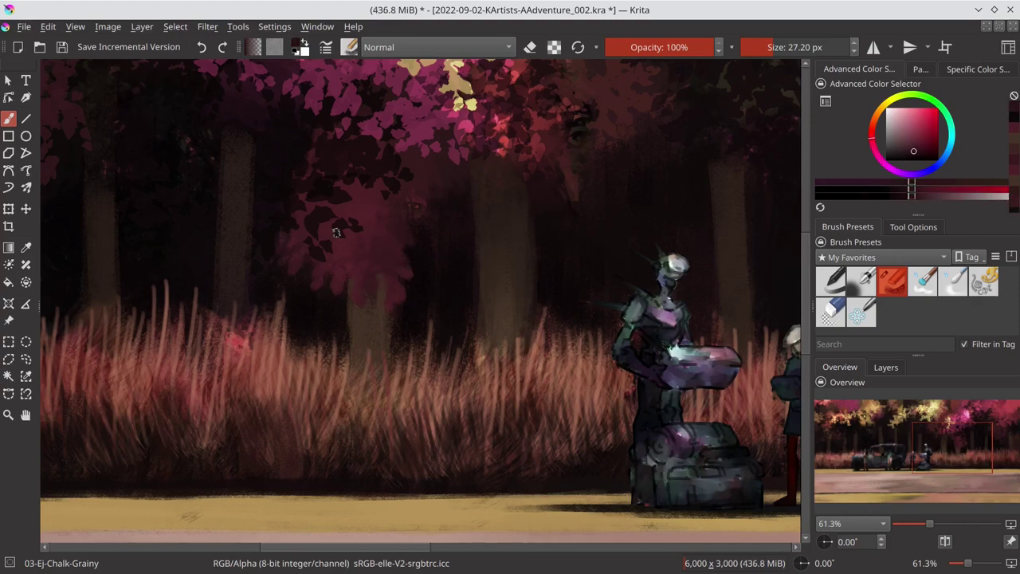
key("bracketright")
left_click(425, 181, "ctrl")
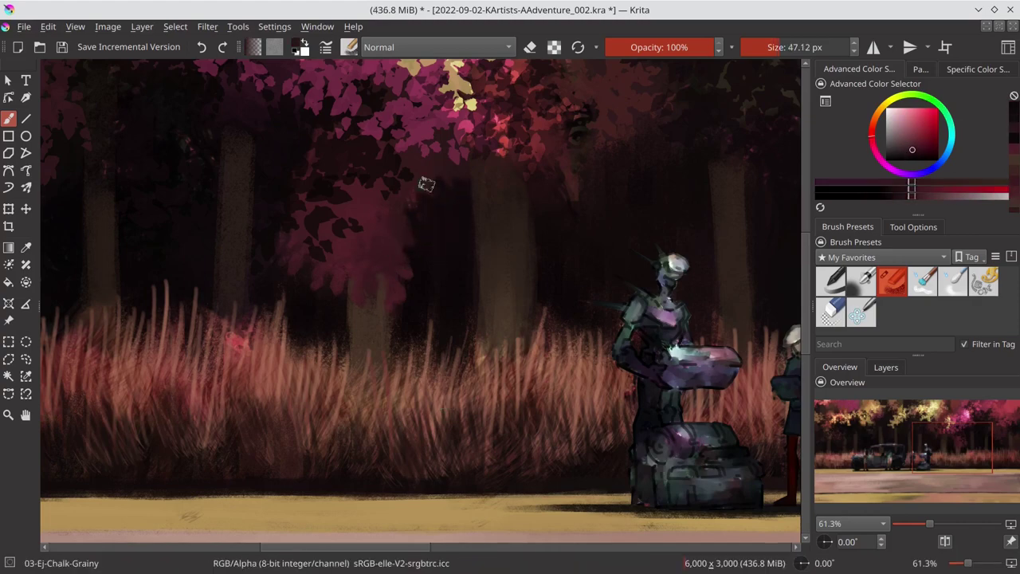
key("bracketleft")
scroll(441, 253, "down", 3)
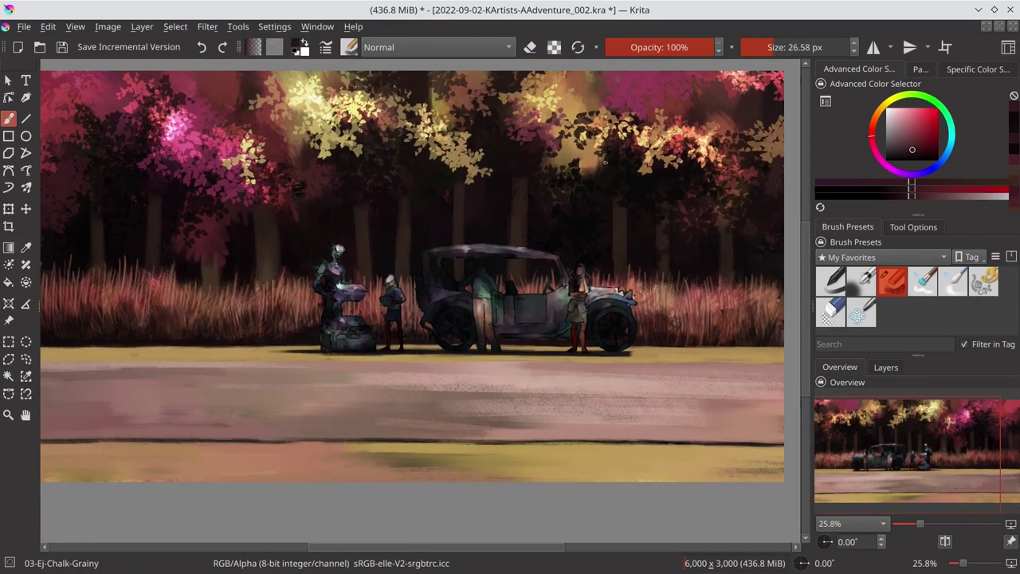
Step: Save, switch to the soft airbrush, and dab pale yellow light spots among the sunlit leaves
key("ctrl+s")
key("slash")
scroll(455, 193, "up", 4)
mouse_move(638, 143)
left_mouse_down()
mouse_move(575, 345)
mouse_move(518, 335)
mouse_move(530, 318)
left_mouse_up()
left_click(518, 335, "ctrl")
key("bracketleft")
key("bracketleft")
key("bracketleft")
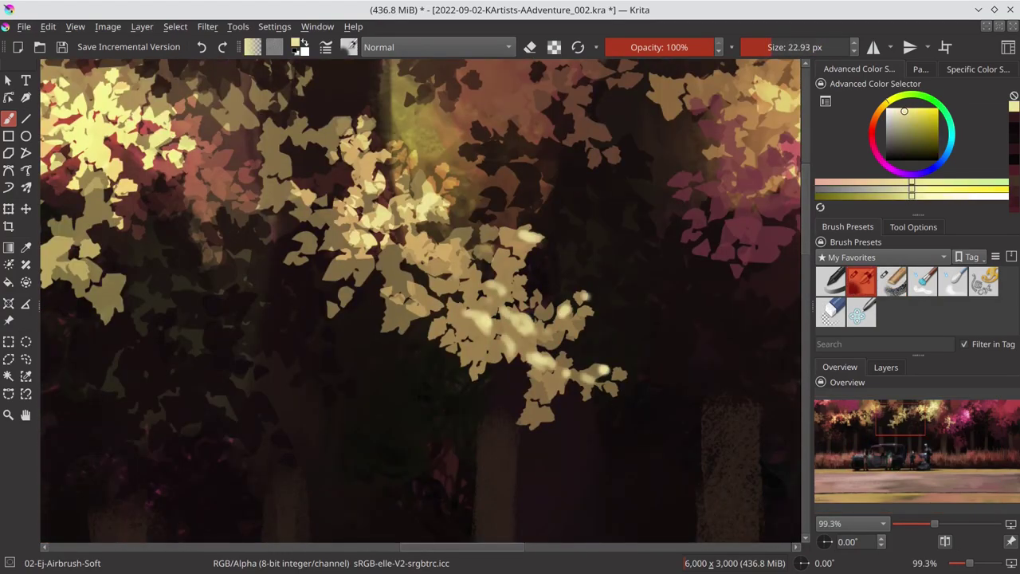
mouse_move(638, 319)
left_mouse_down()
mouse_move(270, 319)
mouse_move(359, 267)
mouse_move(434, 304)
left_mouse_up()
Step: Sample pink from the upper foliage and dab pale pink highlights on the canopy
left_click(296, 239, "ctrl")
mouse_move(406, 189)
left_mouse_down()
mouse_move(343, 255)
mouse_move(375, 278)
mouse_move(356, 290)
left_mouse_up()
left_click(343, 255, "ctrl")
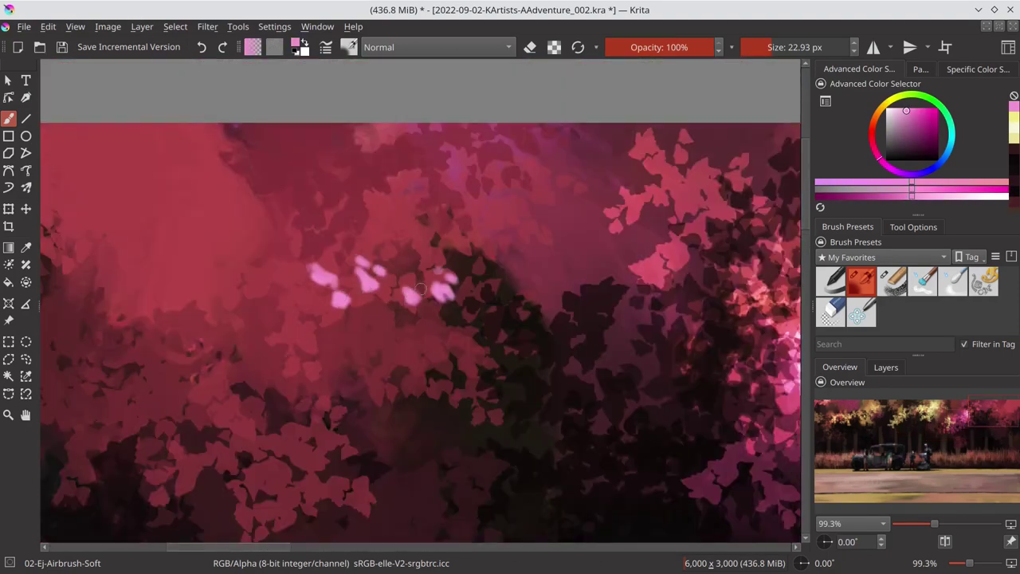
scroll(420, 288, "down", 5)
scroll(433, 337, "up", 2)
scroll(284, 337, "up", 2)
left_click(341, 293)
left_click(496, 289)
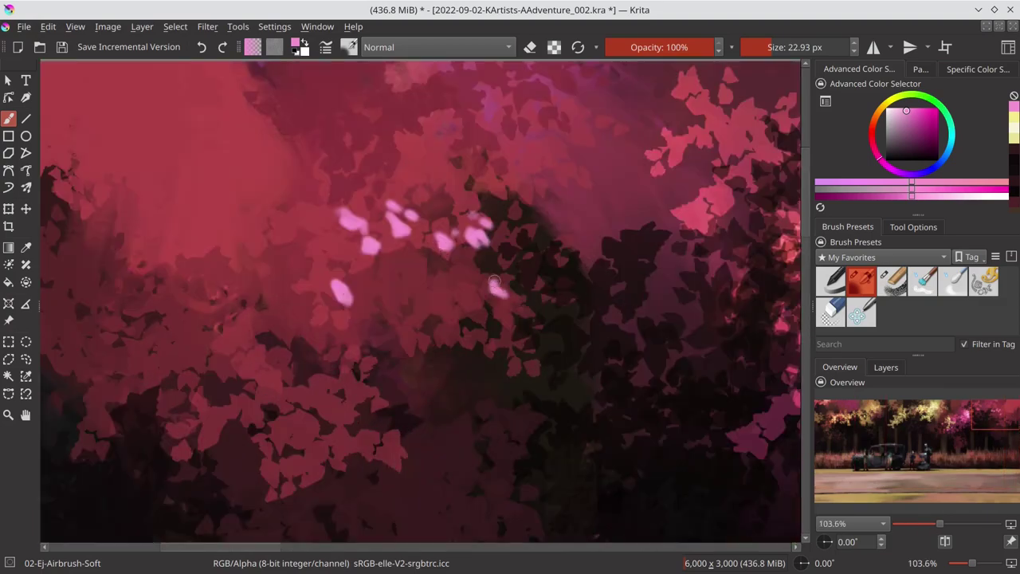
scroll(475, 188, "down", 5)
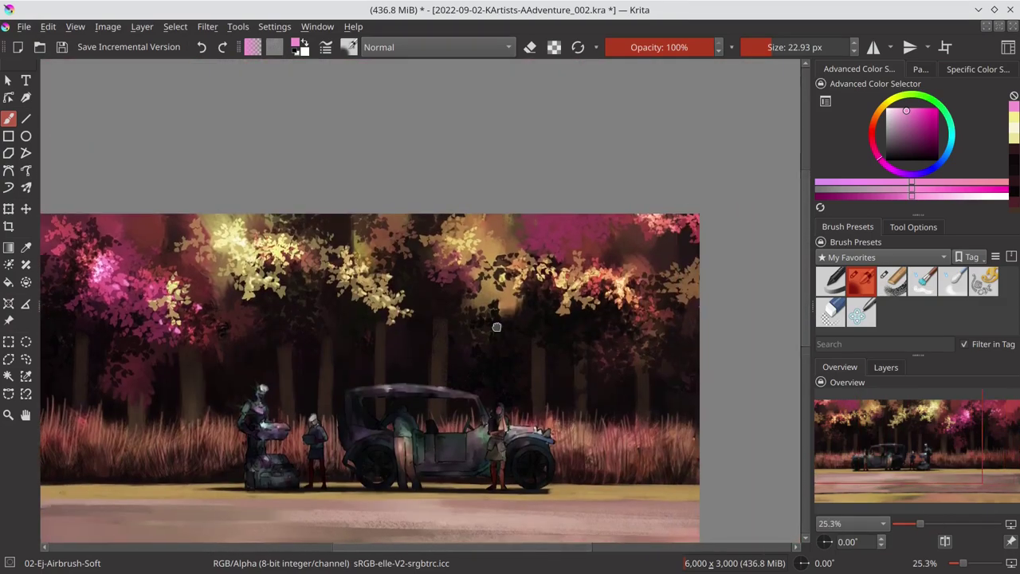
scroll(494, 323, "down", 2)
scroll(510, 323, "up", 2)
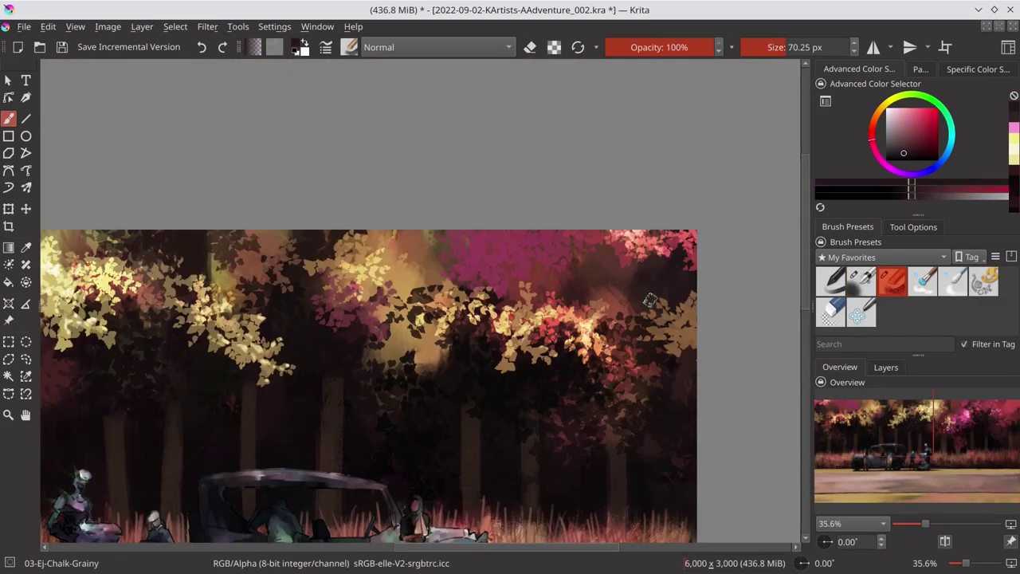
scroll(558, 311, "up", 3)
scroll(608, 293, "up", 4)
key("slash")
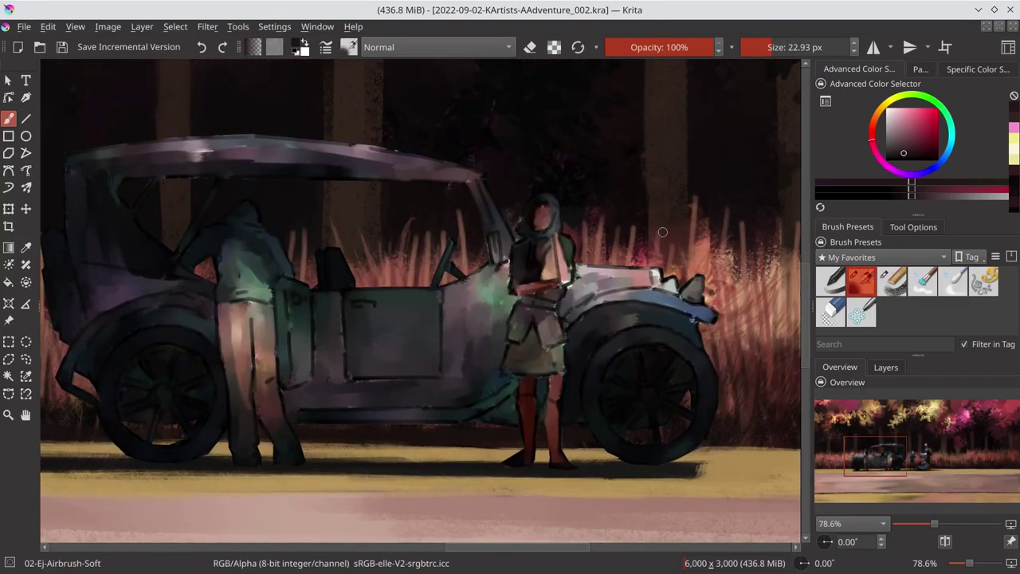
scroll(608, 295, "down", 5)
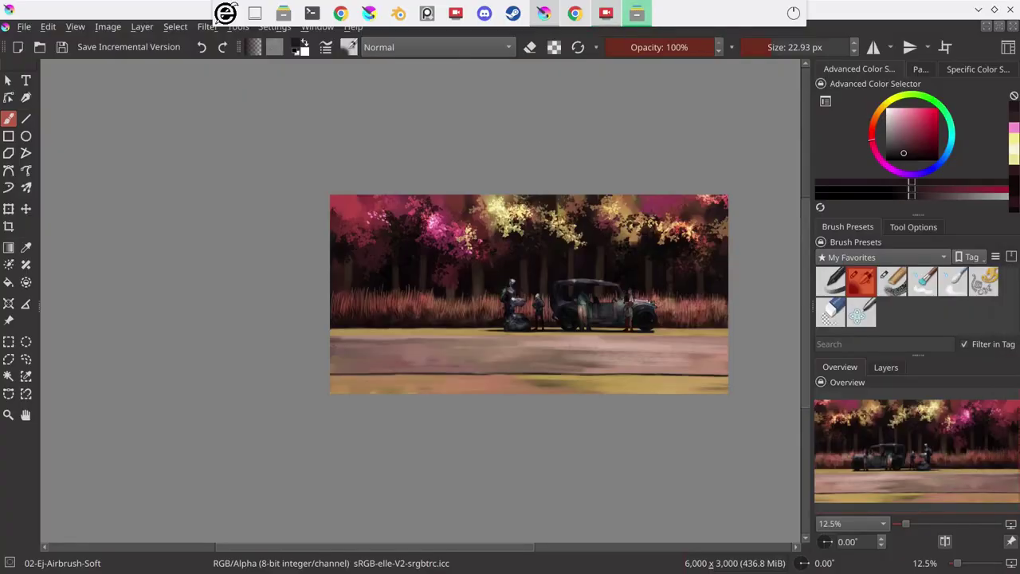
Step: Export the painting via Export Advanced as WIP03.jpg, accepting the default JPEG options
left_click(24, 27)
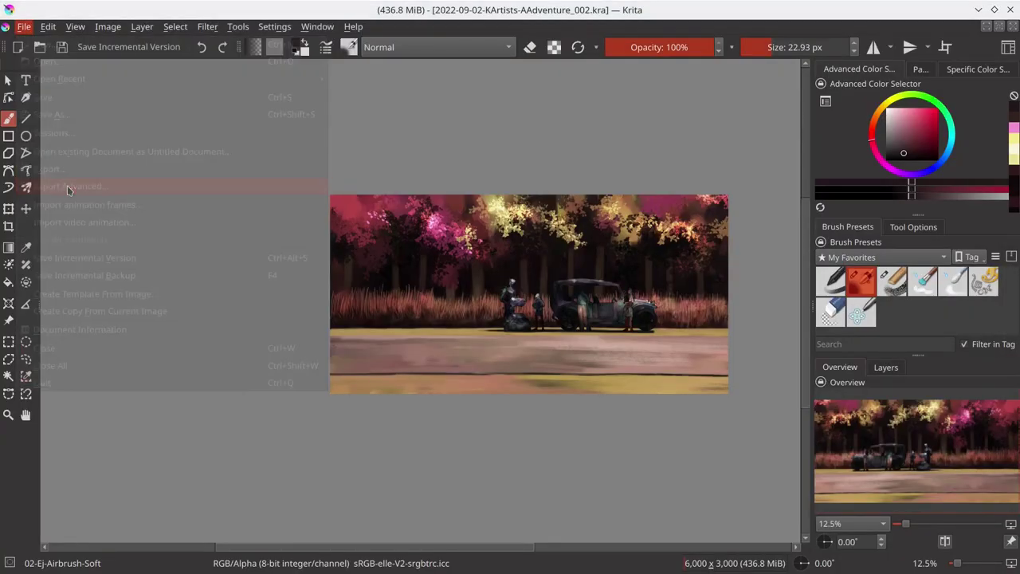
left_click(68, 189)
left_click(435, 375)
key("Return")
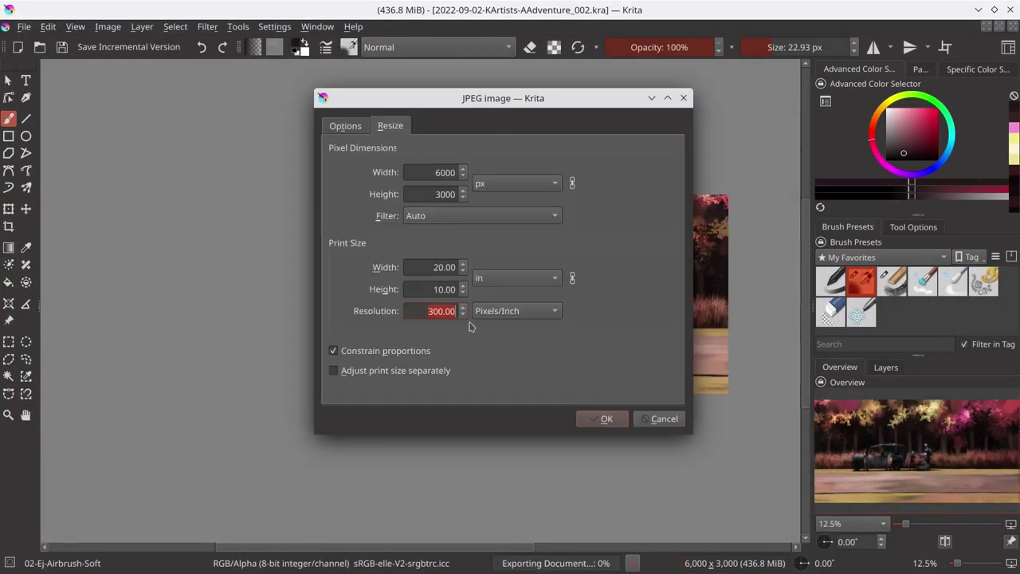
key("Return")
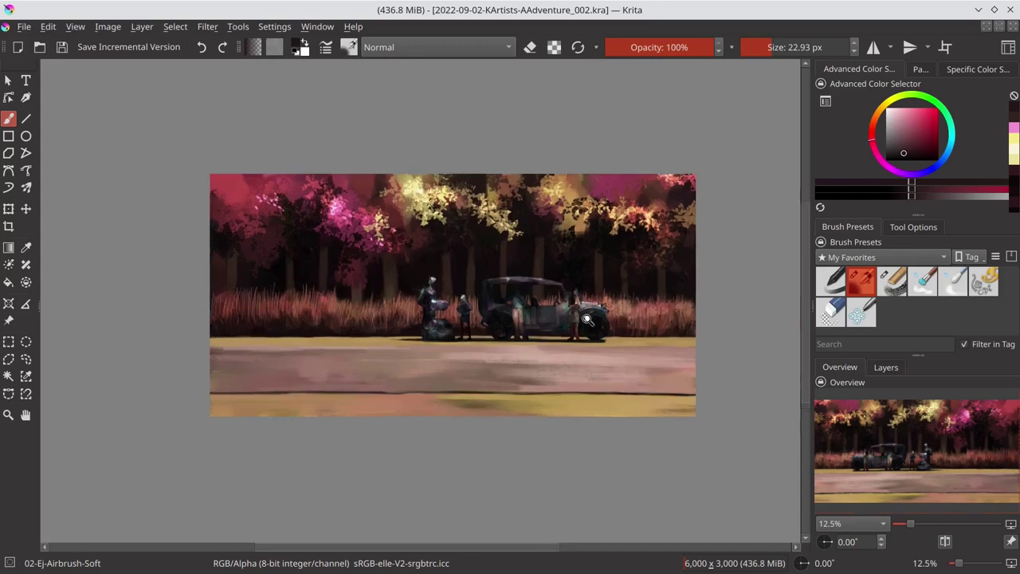
scroll(439, 302, "up", 5)
Step: Set the brush to Color blending mode and tint the girl's figure pinkish-red
left_click(915, 134)
left_click(474, 47)
left_click(470, 19)
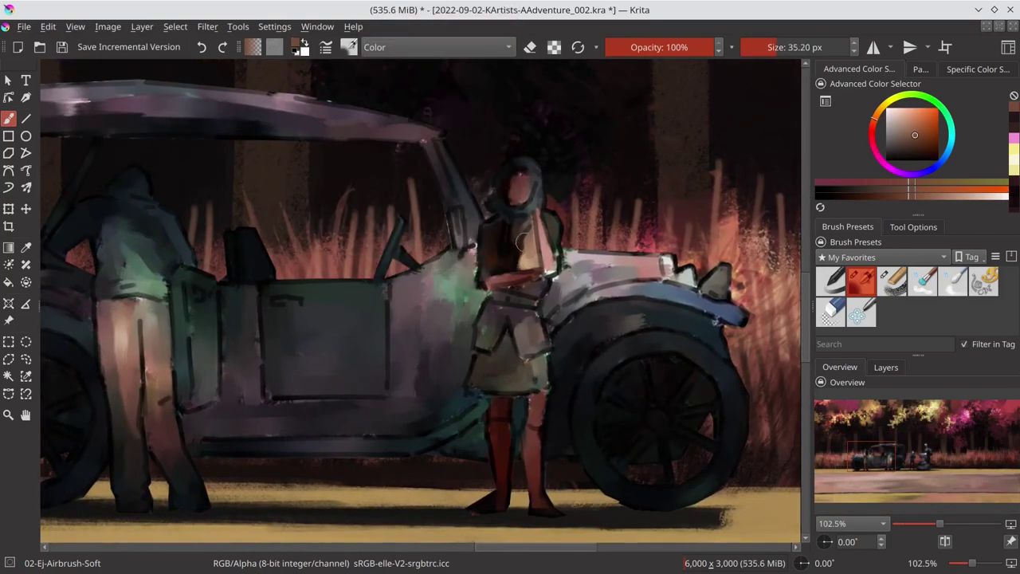
left_click(542, 217, "ctrl")
mouse_move(543, 217)
left_mouse_down()
mouse_move(502, 216)
mouse_move(530, 245)
left_mouse_up()
Step: Paint muted red and dark brown strokes over the girl's figure
left_click(505, 265, "ctrl")
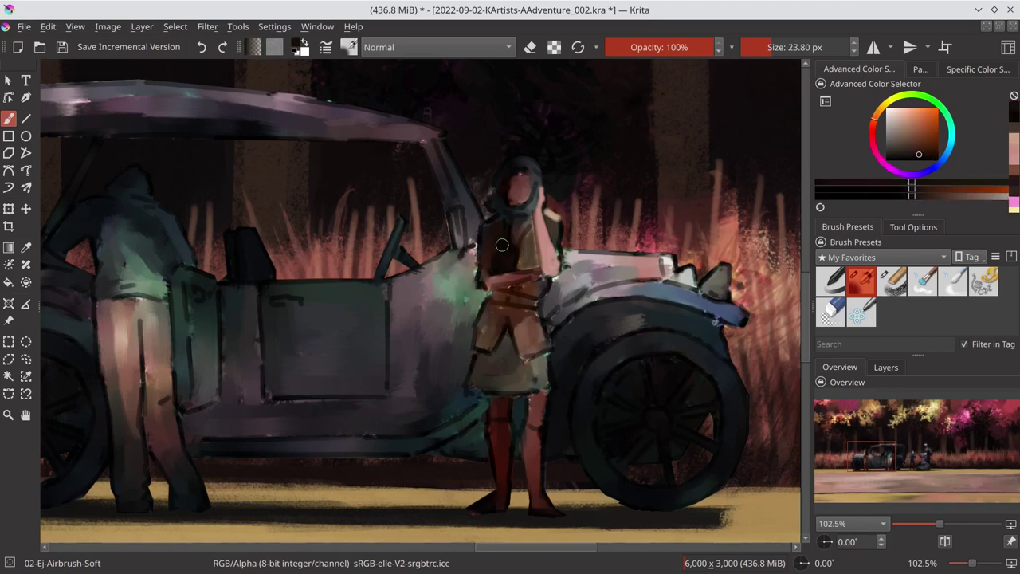
left_click(511, 204, "ctrl")
left_click_drag(511, 205, 492, 205)
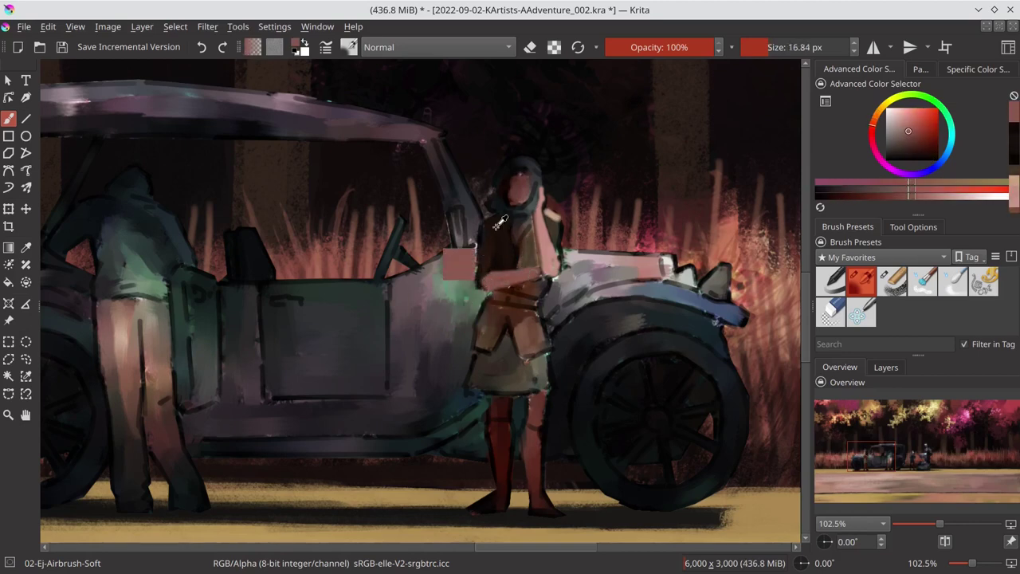
left_click(478, 255, "ctrl")
left_click_drag(476, 243, 481, 279)
left_click(550, 231, "ctrl")
mouse_move(548, 216)
left_mouse_down()
mouse_move(558, 249)
mouse_move(531, 239)
left_mouse_up()
Step: Add light brown strokes on the girl's arm and light tan patches on her dress
left_click(527, 288, "ctrl")
left_click(556, 199, "ctrl")
left_click(549, 294, "ctrl")
left_click_drag(546, 283, 542, 346)
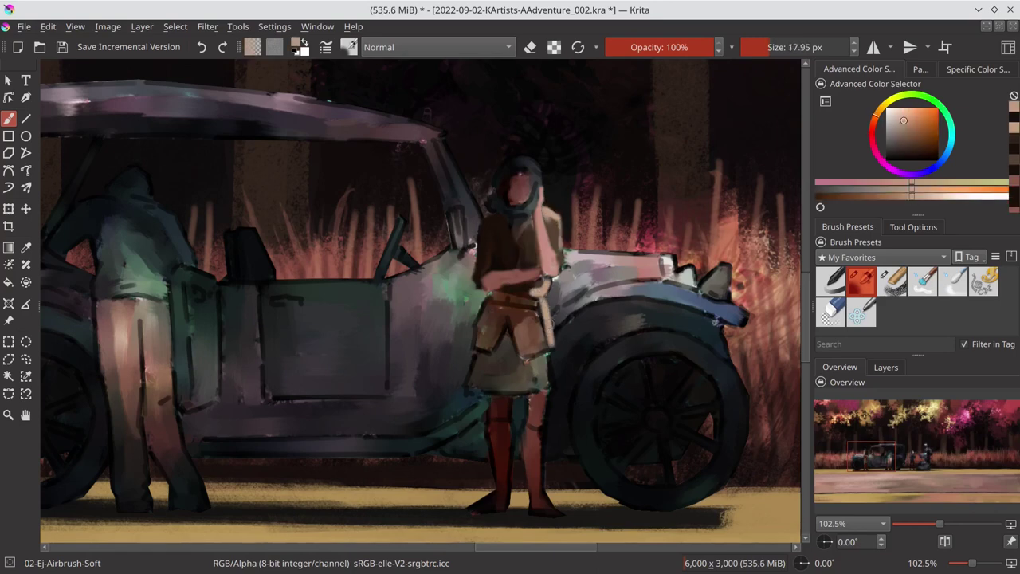
left_click(483, 278, "ctrl")
left_click(482, 278, "ctrl")
mouse_move(478, 290)
left_mouse_down()
mouse_move(498, 323)
mouse_move(492, 298)
left_mouse_up()
left_click(526, 279, "ctrl")
left_click(530, 280, "ctrl")
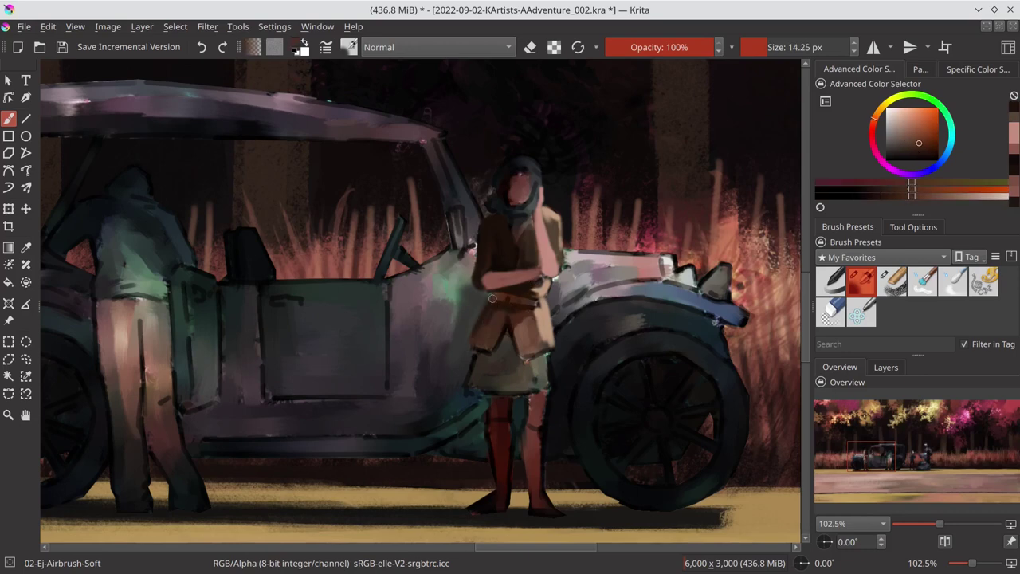
Step: Try out brown and dark red tones, then paint a grey highlight on the girl's hair
left_click(496, 257, "ctrl")
left_click(470, 225, "ctrl")
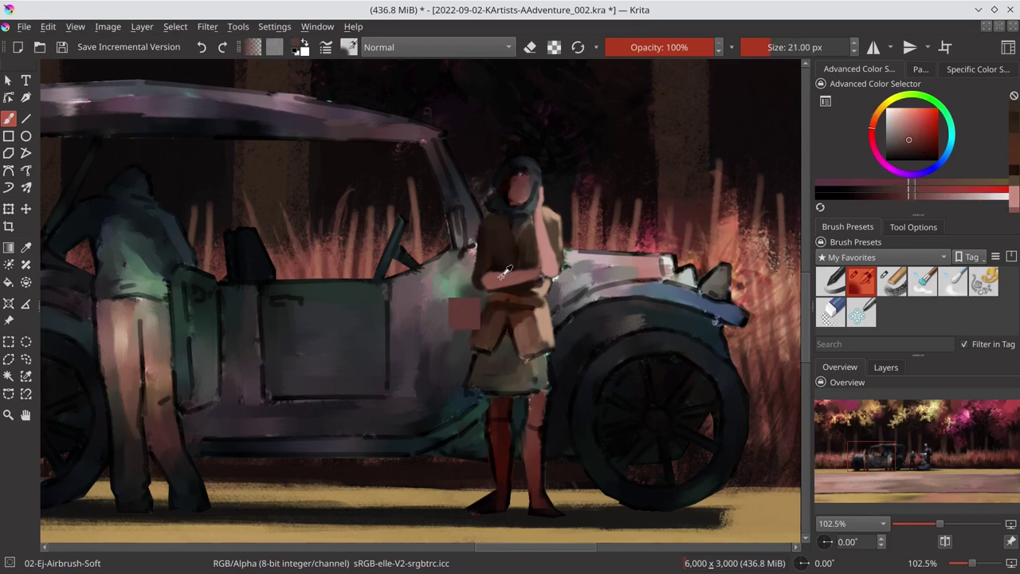
left_click(521, 228, "ctrl")
left_click(494, 279, "ctrl")
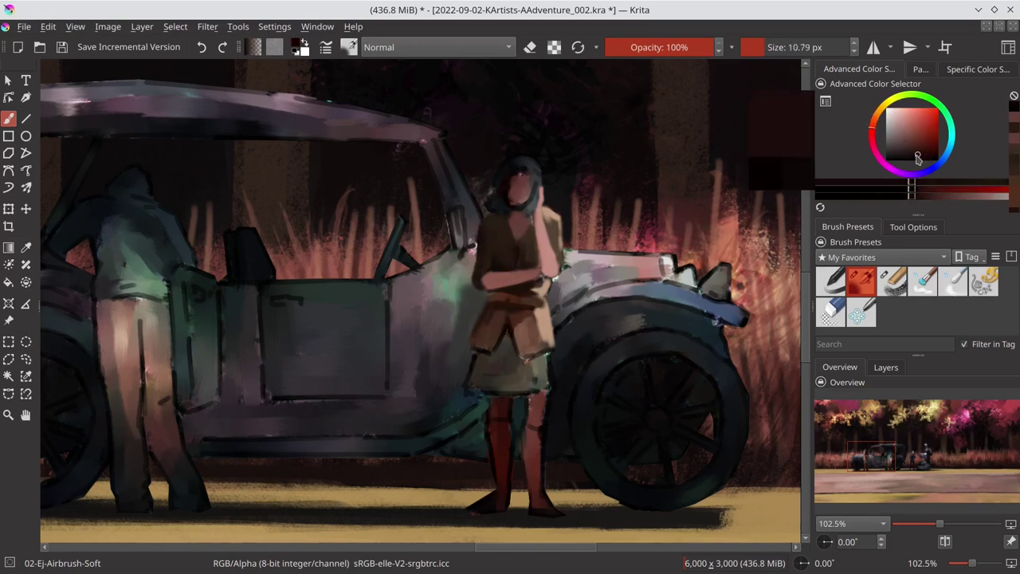
left_click(521, 188, "ctrl")
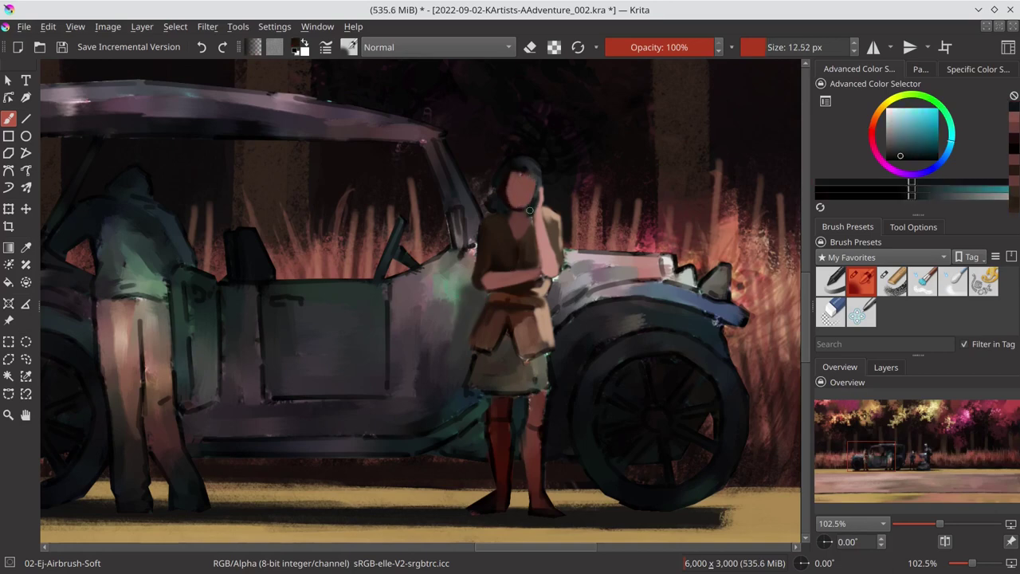
left_click(534, 163, "ctrl")
left_click_drag(534, 163, 522, 171)
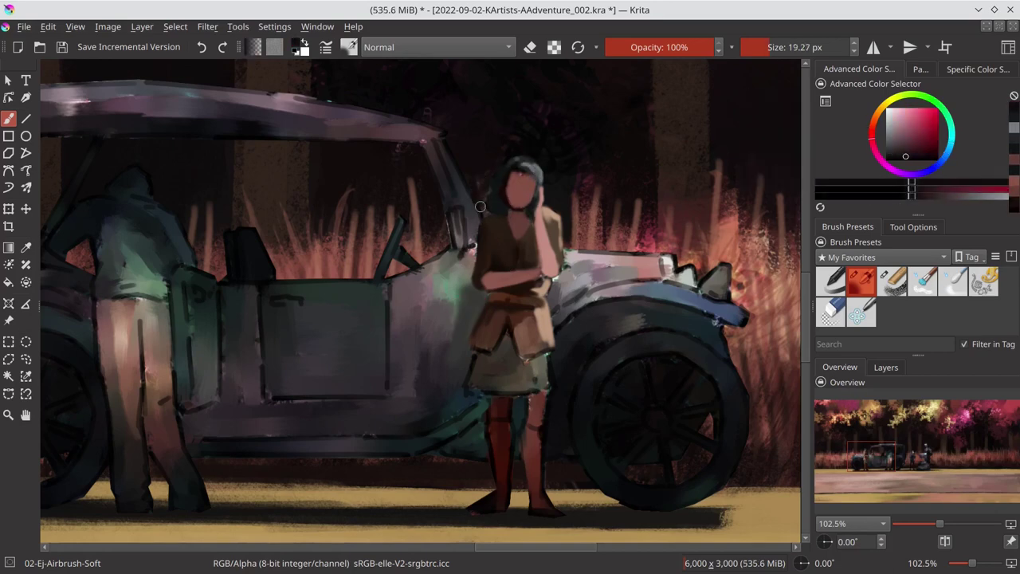
Step: Repaint the dress and hand darker and darken the wheel well under the fender
left_click(501, 223, "ctrl")
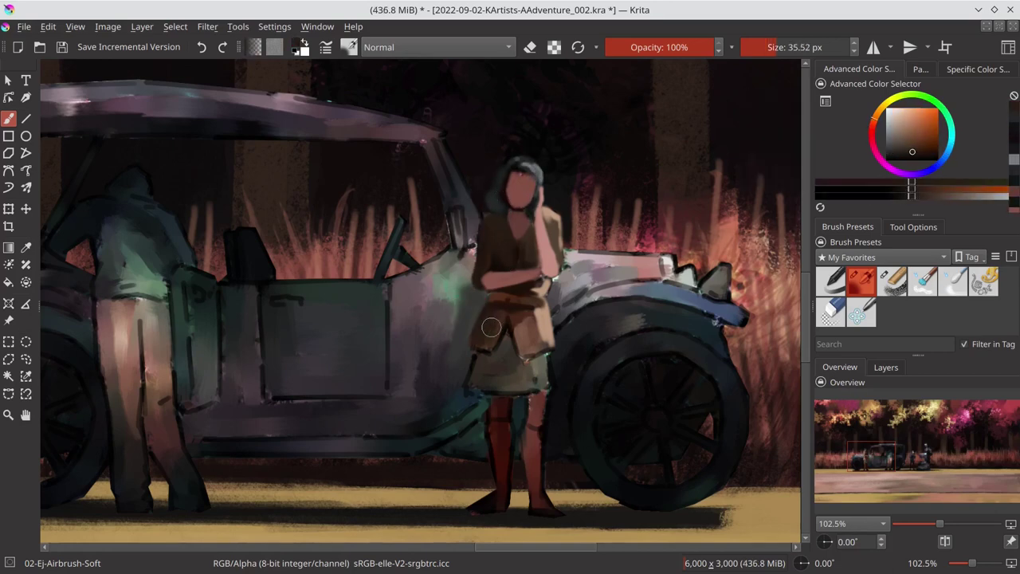
left_click_drag(490, 327, 526, 342)
left_click(426, 422, "ctrl")
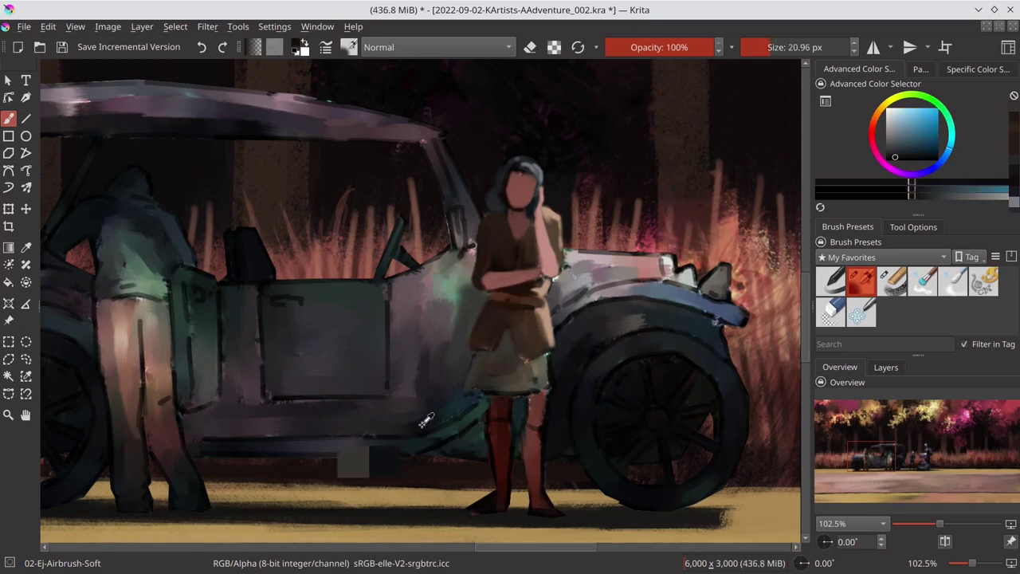
left_click(486, 347, "ctrl")
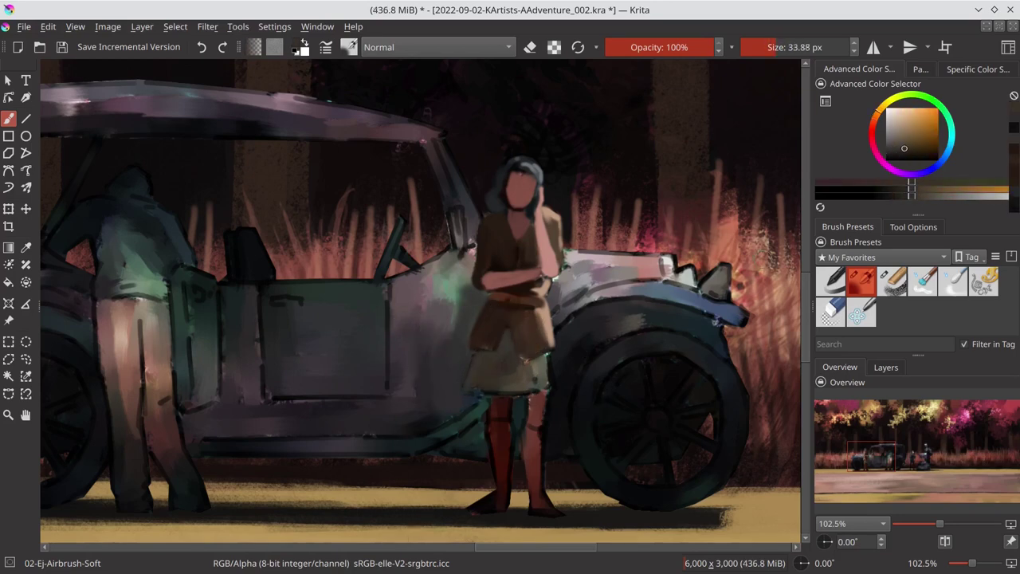
left_click(489, 424, "ctrl")
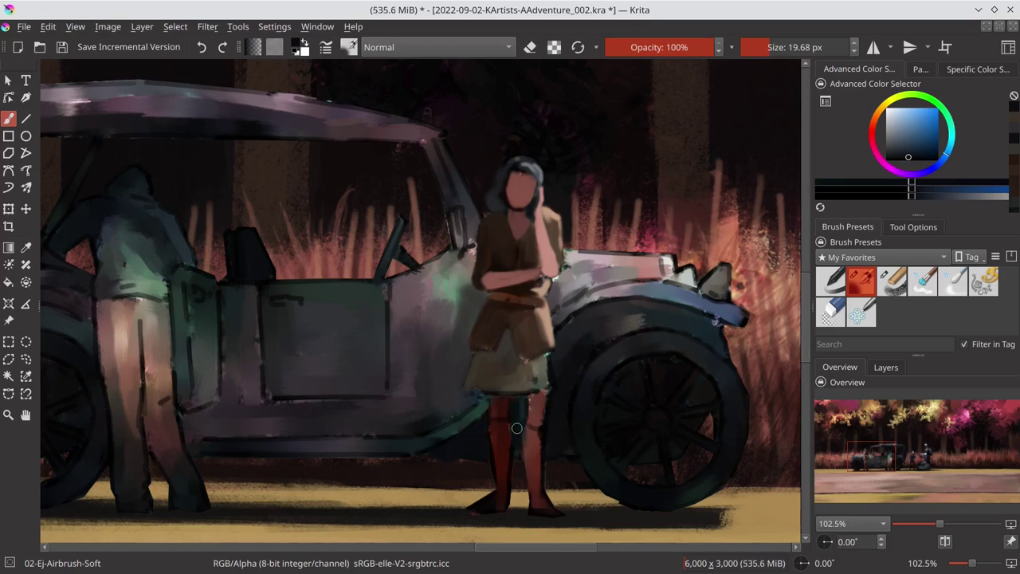
mouse_move(561, 362)
left_mouse_down()
mouse_move(598, 314)
mouse_move(559, 409)
left_mouse_up()
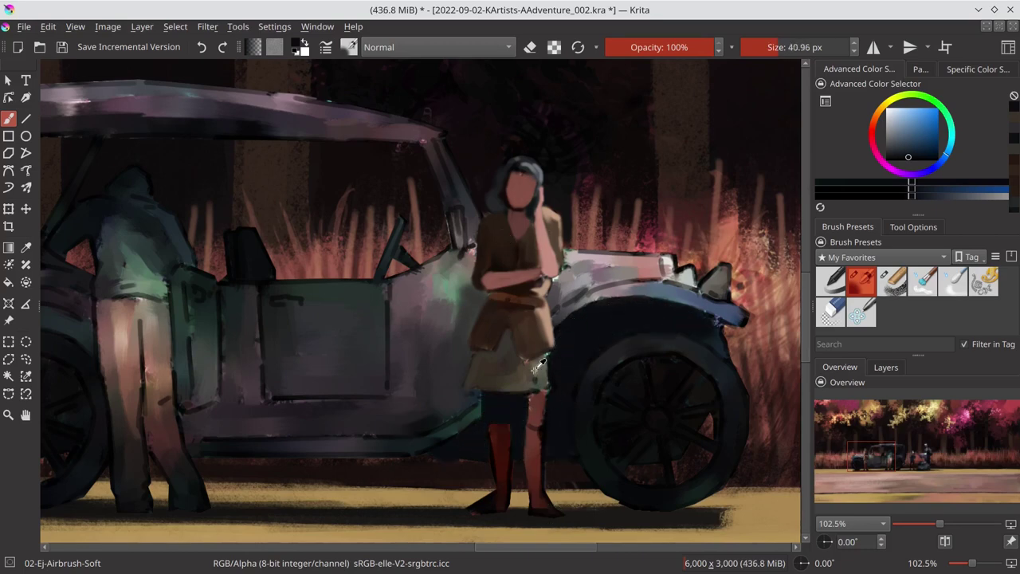
Step: Brighten the girl's skirt with light cream strokes
left_click(539, 363, "ctrl")
mouse_move(478, 359)
left_mouse_down()
mouse_move(509, 387)
mouse_move(550, 390)
mouse_move(554, 351)
left_mouse_up()
left_click(512, 311, "ctrl")
left_click(510, 374, "ctrl")
Step: Paint the girl's legs in red and dark brown down to the shoes
left_click(526, 358, "ctrl")
left_click_drag(538, 451, 531, 458)
left_click(498, 462, "ctrl")
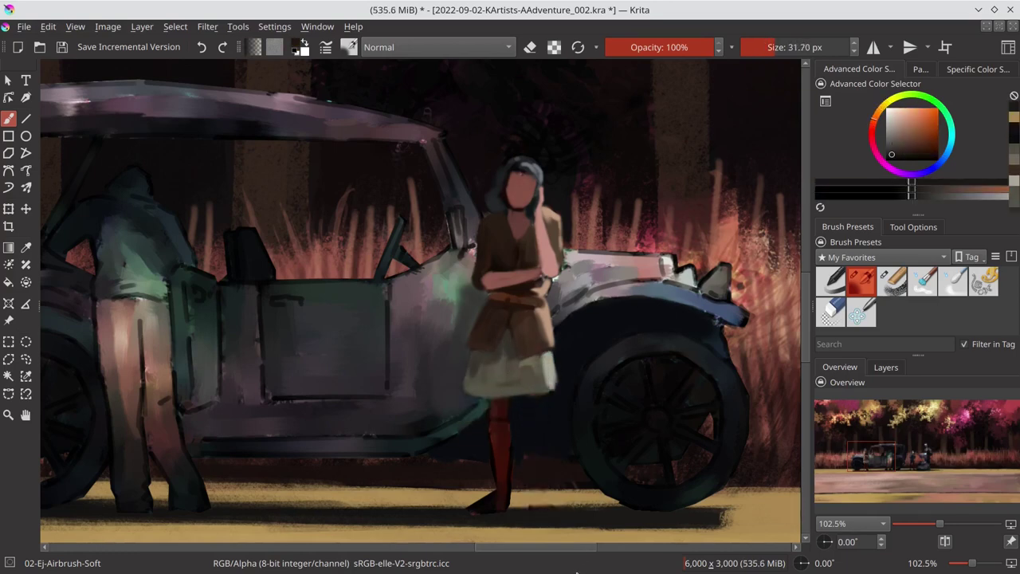
left_click_drag(498, 402, 489, 514)
left_click(494, 478, "ctrl")
left_click(480, 430, "ctrl")
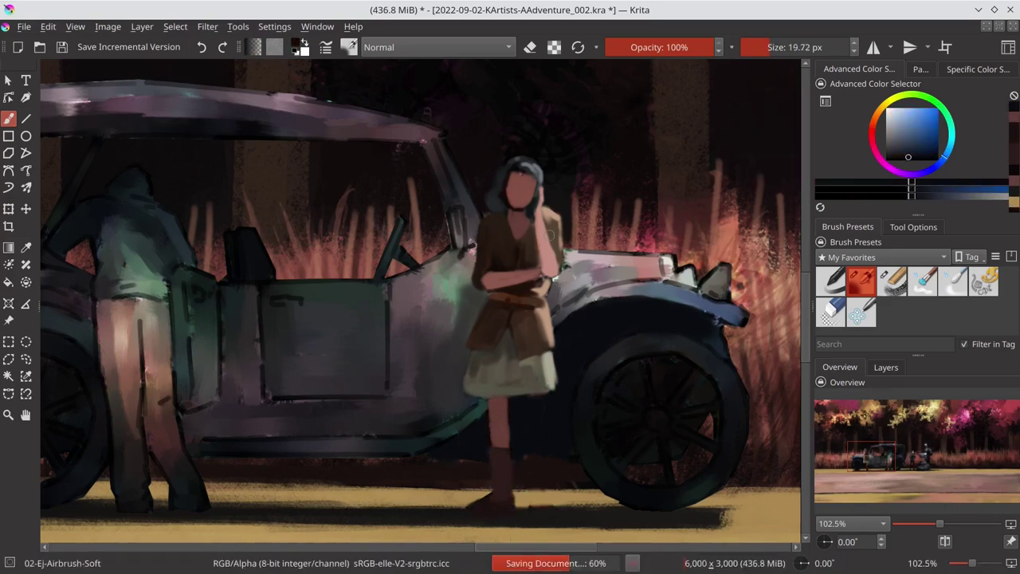
Step: Paint bare pink skin on the knee and lower leg, and highlight the right boot
left_click(522, 191, "ctrl")
mouse_move(540, 400)
left_mouse_down()
mouse_move(549, 396)
mouse_move(548, 453)
left_mouse_up()
left_click(464, 500, "ctrl")
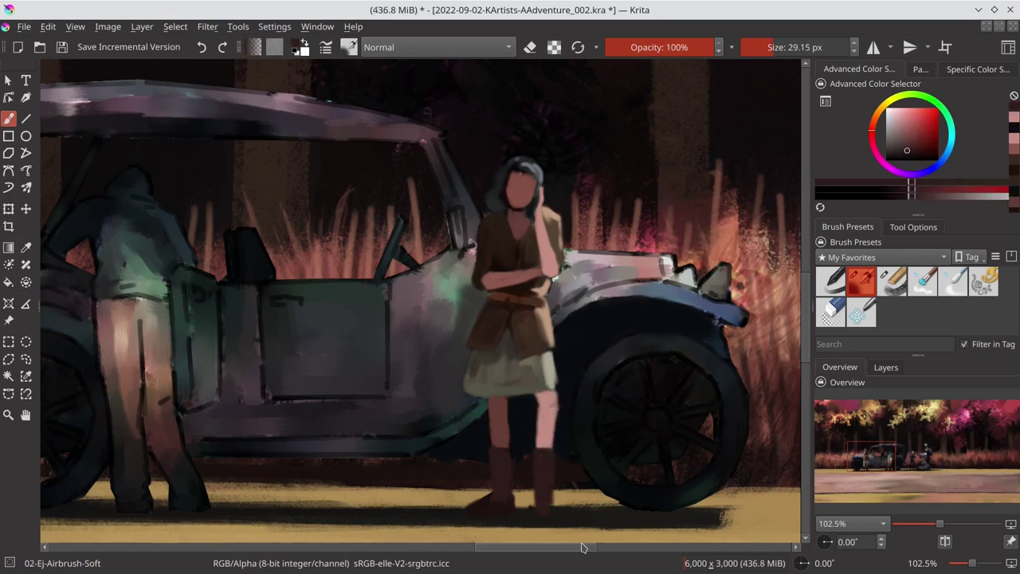
left_click(510, 478, "ctrl")
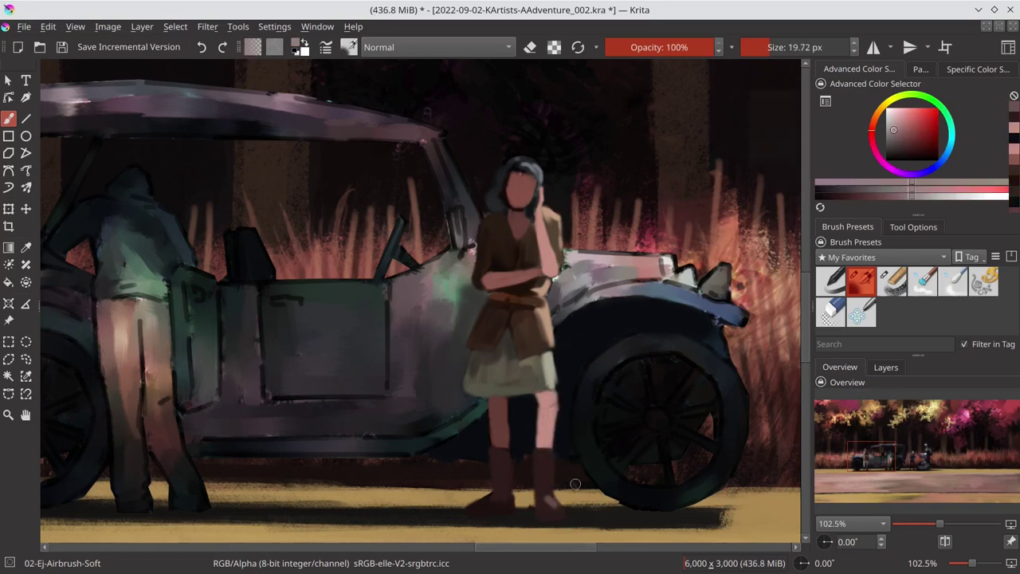
left_click_drag(553, 456, 555, 510)
Step: Shrink the brush and add a small dark stroke near the girl's eyes
left_click(486, 223, "ctrl")
key("bracketleft")
key("bracketleft")
key("bracketleft")
left_click_drag(518, 185, 512, 186)
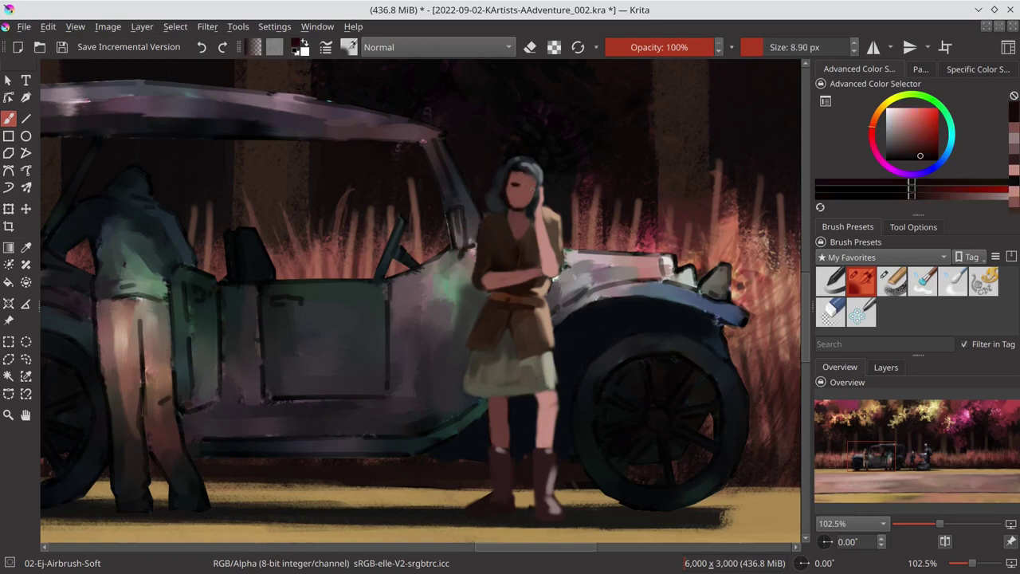
scroll(534, 141, "down", 10)
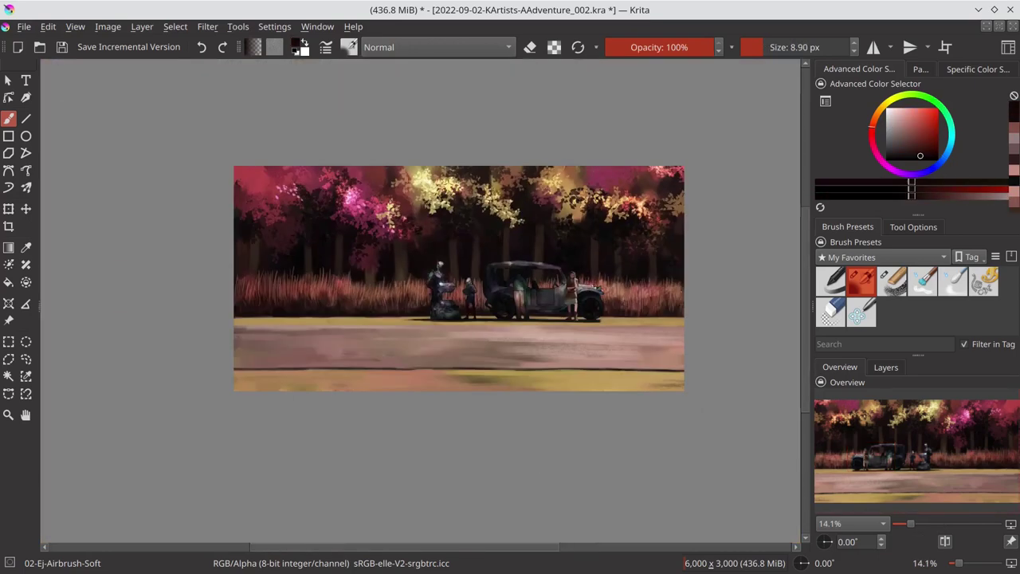
Step: Save the painting and hide the og and final layers
key("ctrl+s")
left_click(885, 367)
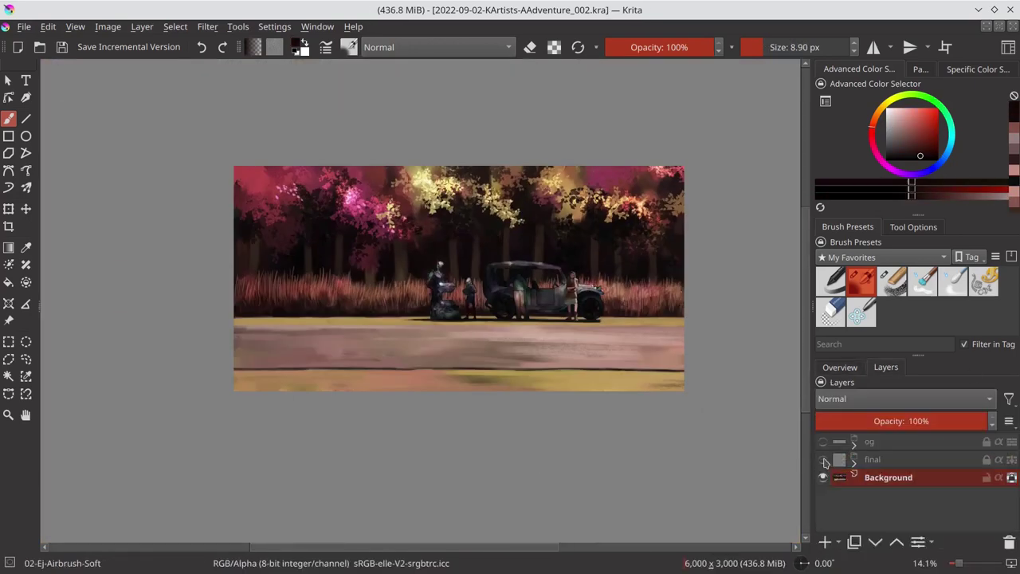
left_click(822, 440)
left_click(823, 459)
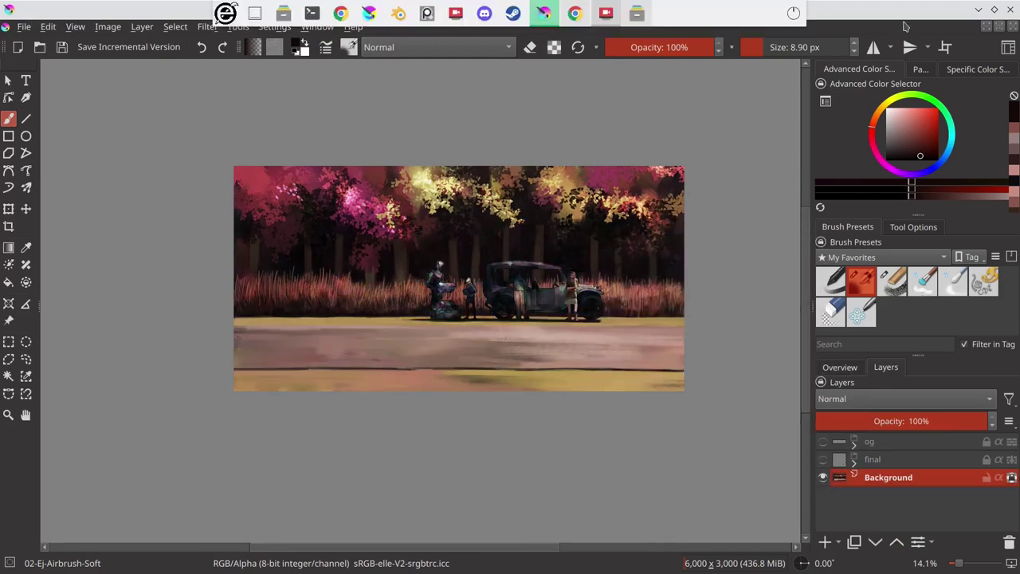
scroll(543, 343, "up", 10)
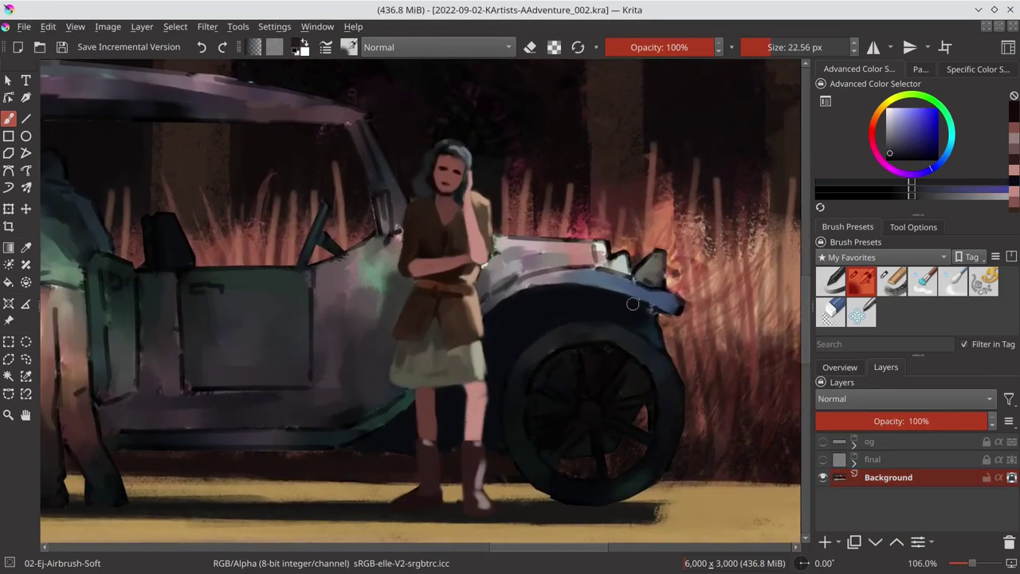
Step: Resize the brush, mirror the view, and sample dark grey-blue, muted red and tyre tones
key("bracketright")
key("bracketright")
key("bracketright")
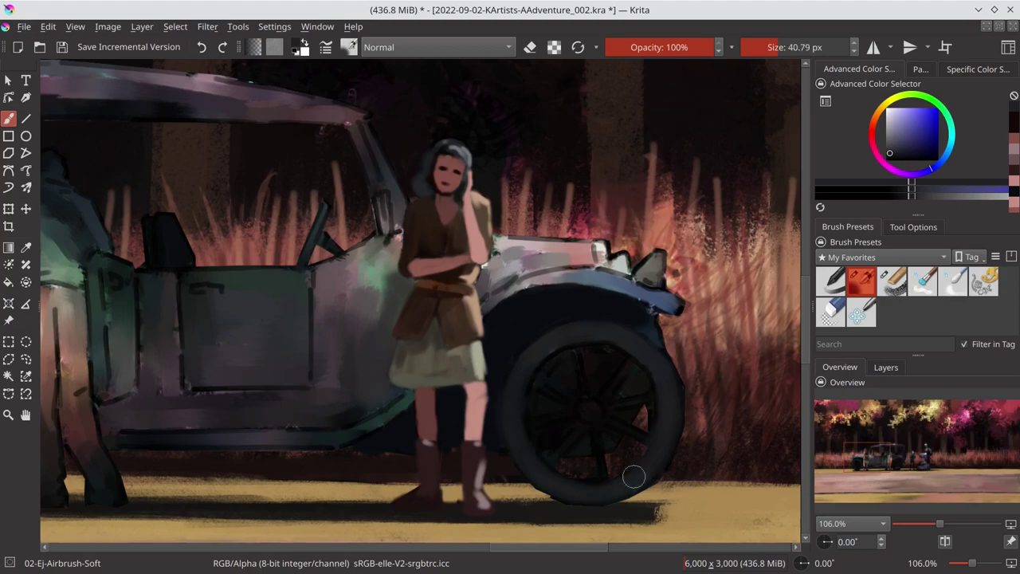
key("m")
key("m")
key("bracketleft")
key("bracketleft")
key("bracketleft")
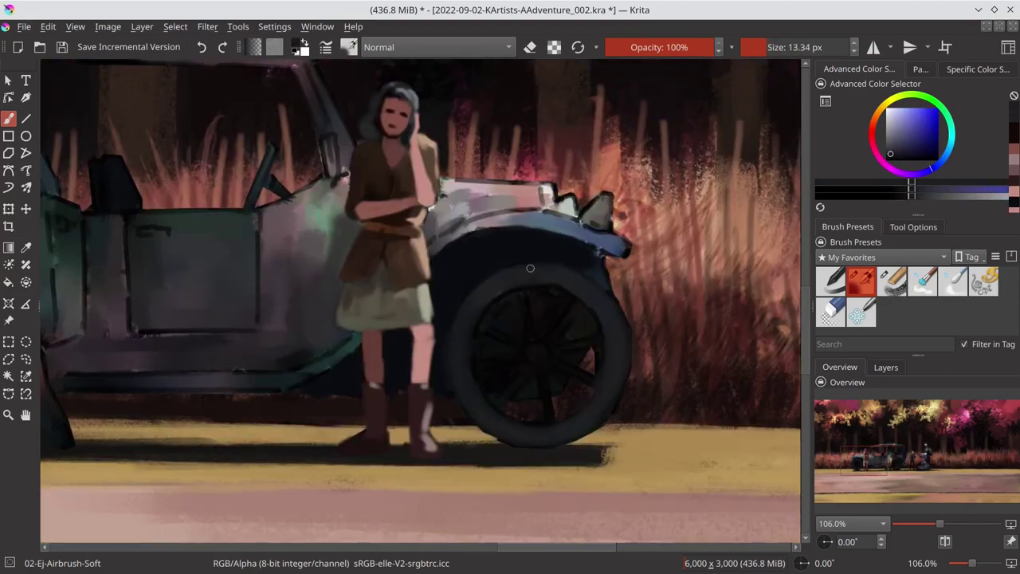
left_click(576, 298, "ctrl")
key("bracketleft")
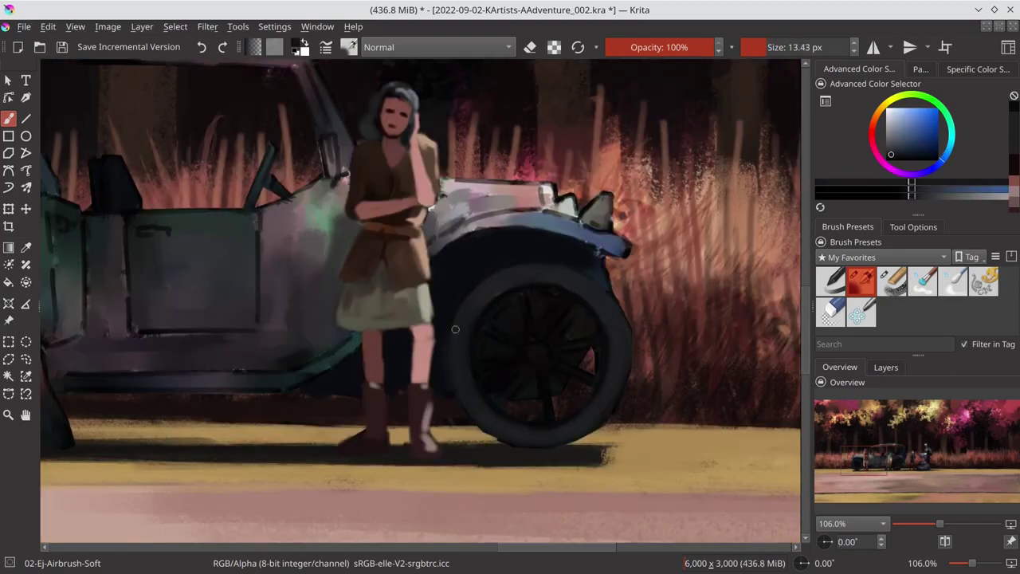
left_click(433, 384, "ctrl")
key("bracketright")
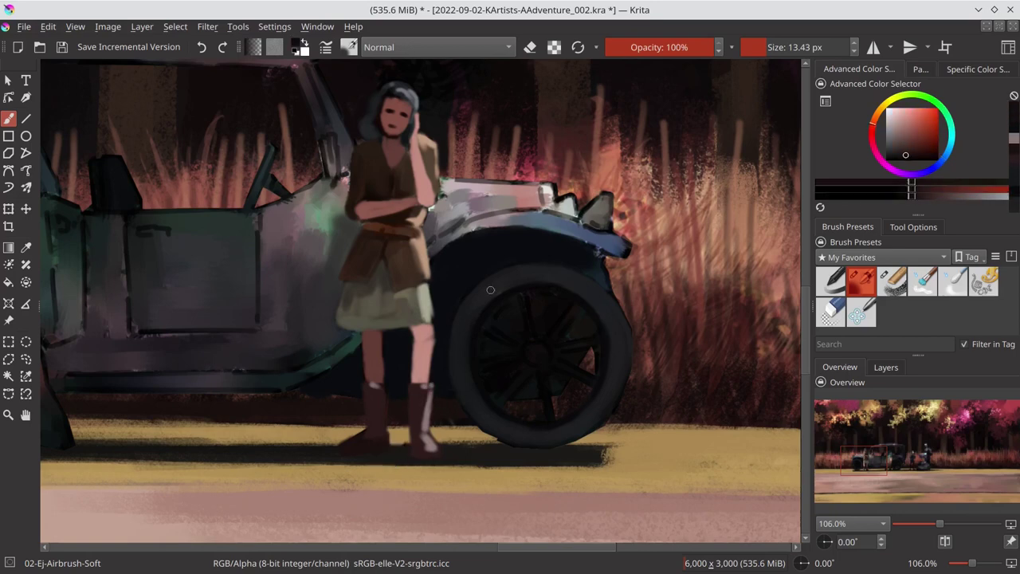
left_click(624, 389, "ctrl")
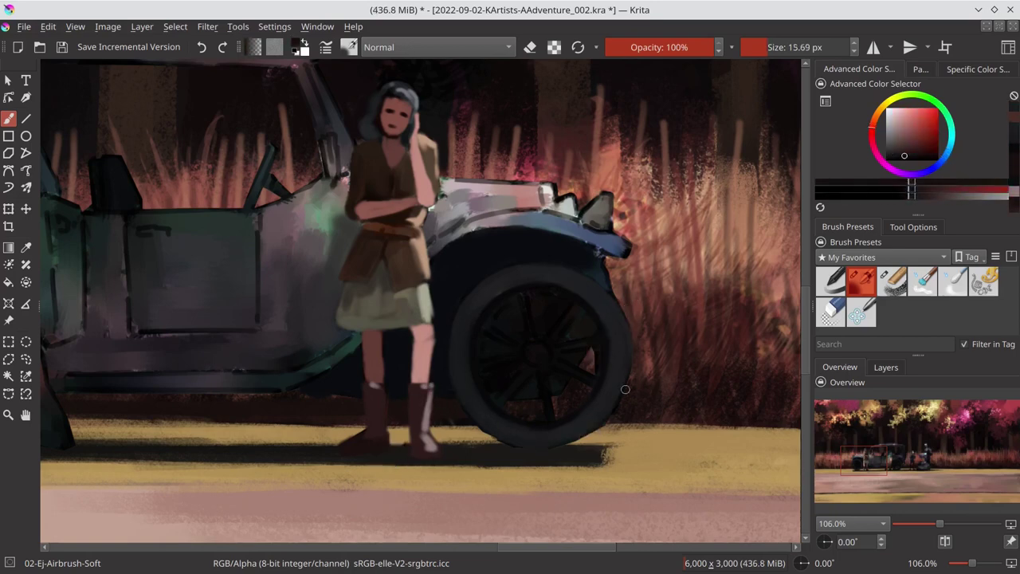
Step: Sample dark purple, dark blue and teal from the car while adjusting brush size
key("bracketright")
left_click(538, 294, "ctrl")
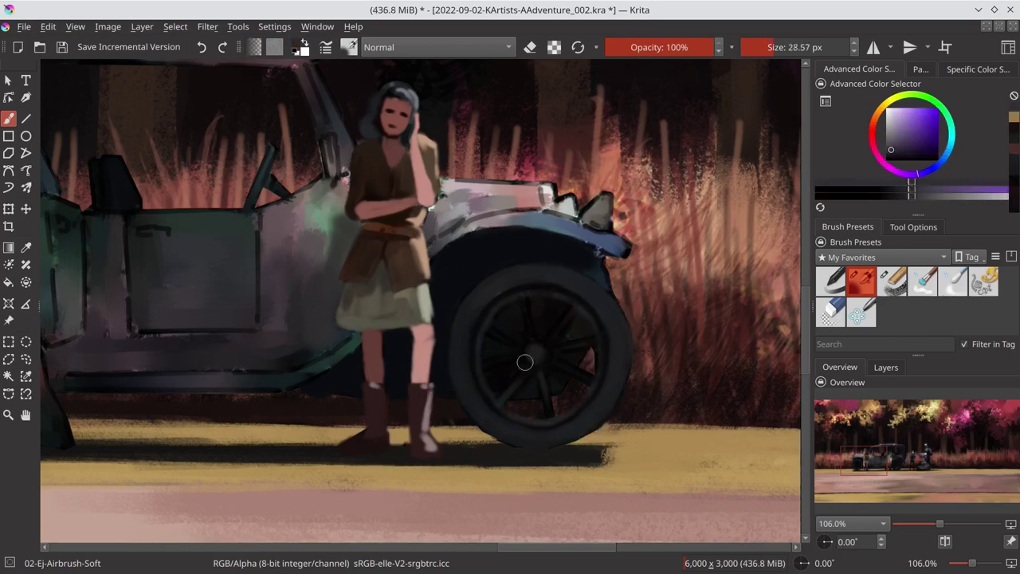
key("bracketleft")
key("bracketleft")
key("bracketleft")
left_click(505, 338, "ctrl")
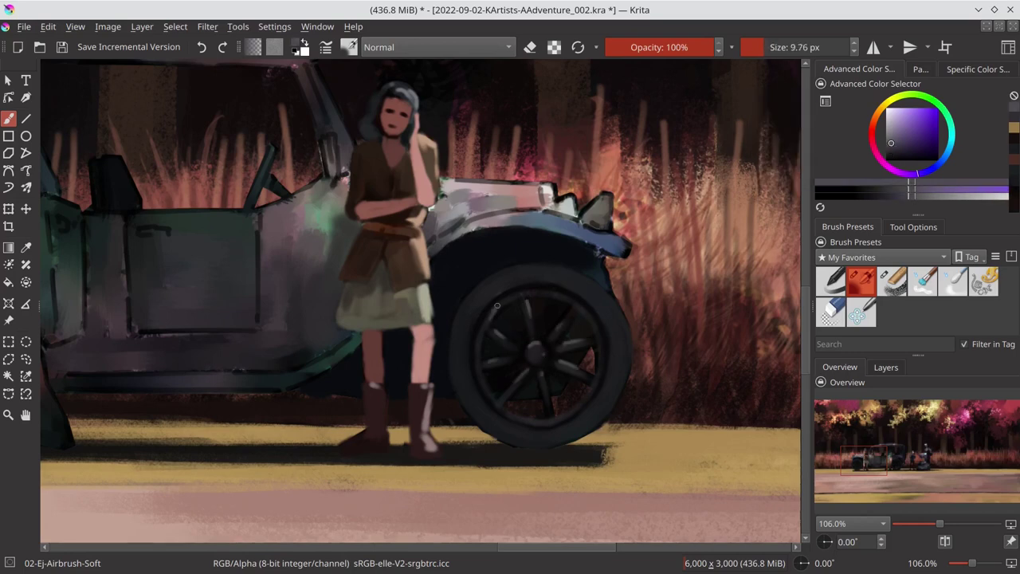
key("bracketright")
key("bracketright")
left_click(582, 266, "ctrl")
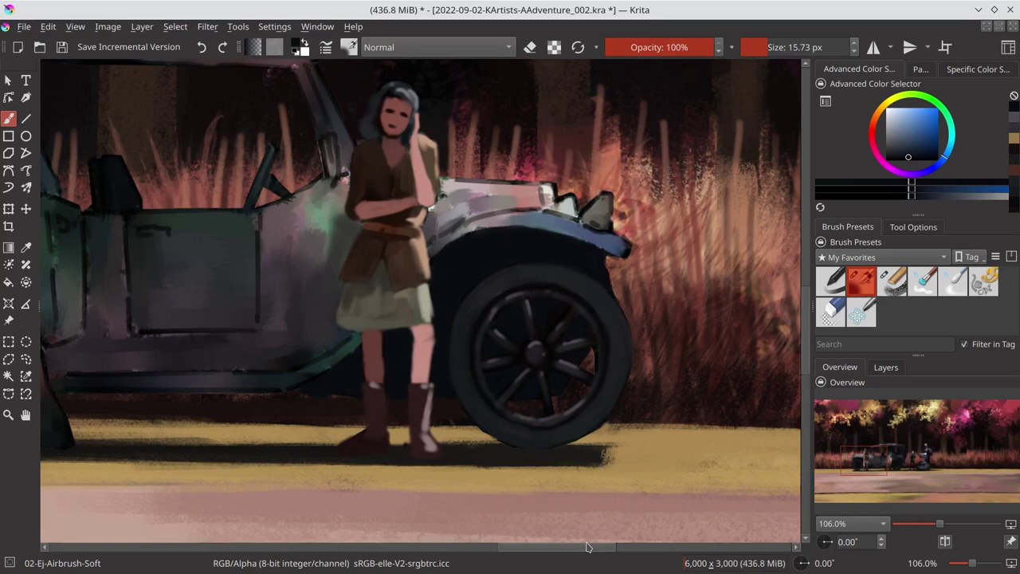
left_click(303, 363, "ctrl")
Step: Pan to the car's front and sample pale pink-grey tones from the body
left_click_drag(586, 546, 559, 546)
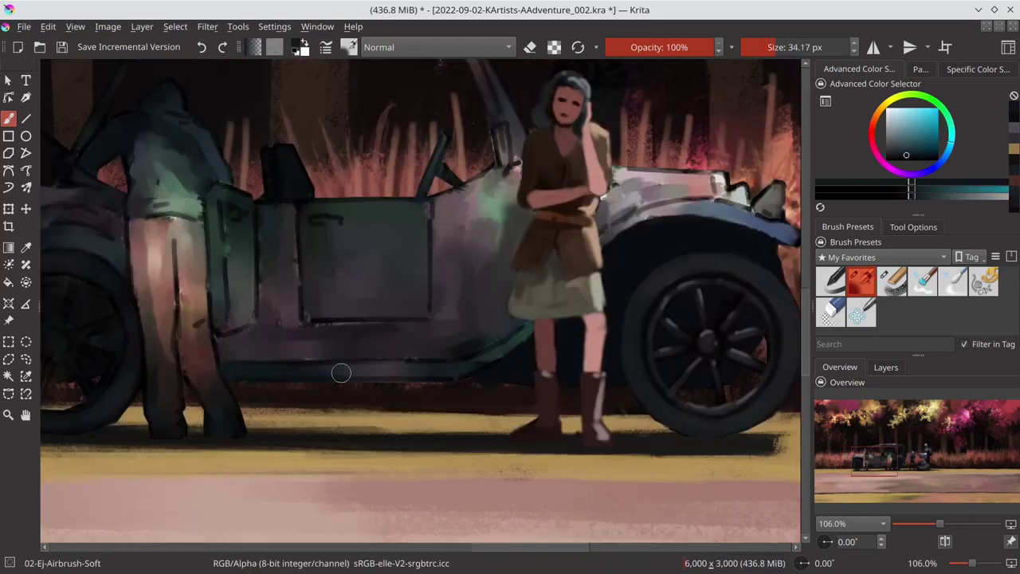
key("bracketright")
key("bracketright")
key("bracketright")
left_click_drag(482, 359, 418, 376)
key("bracketleft")
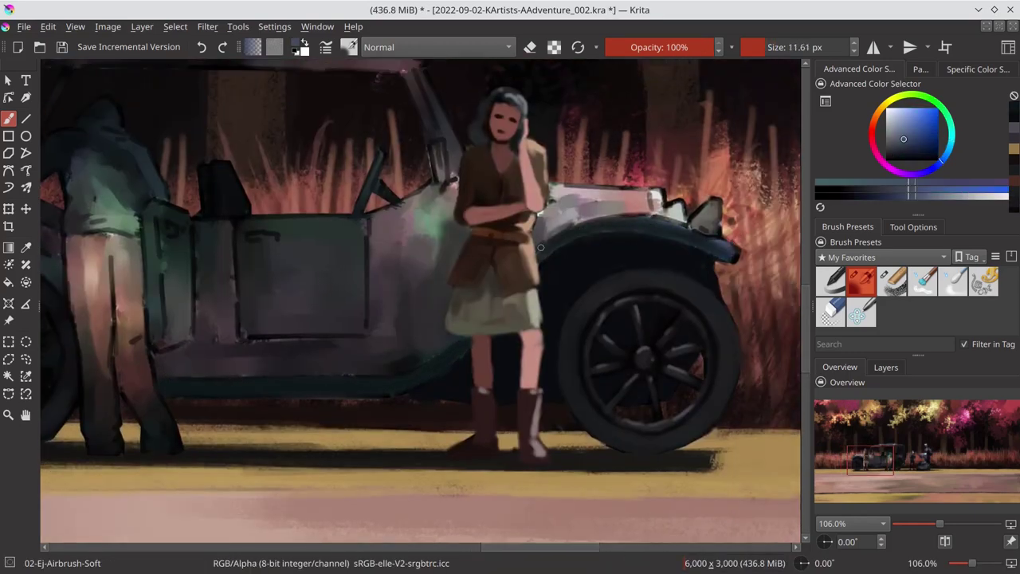
left_click(541, 213, "ctrl")
key("bracketright")
key("bracketright")
key("bracketright")
left_click(398, 263, "ctrl")
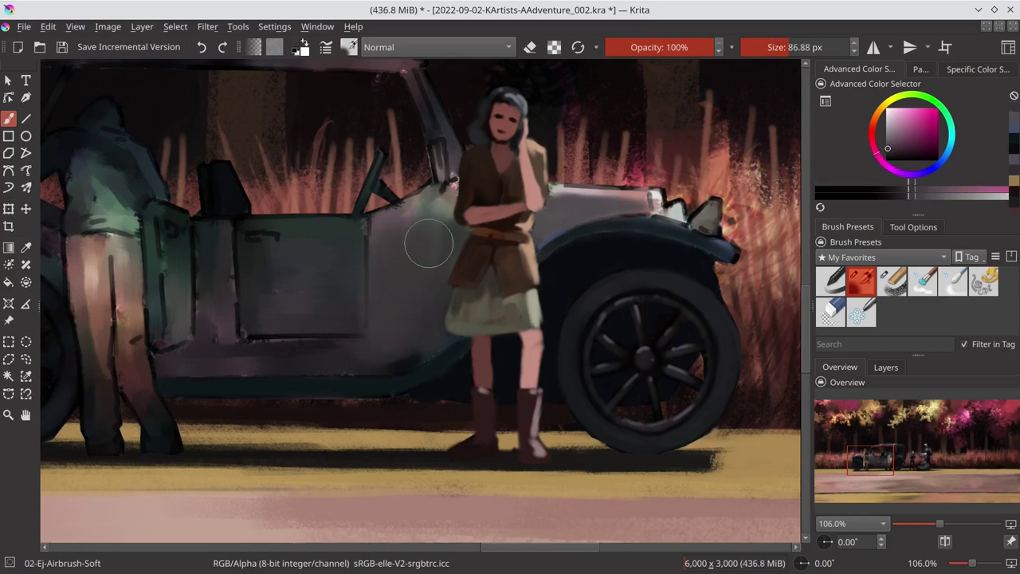
Step: Paint thin light highlight strokes along the fender and the car's sill
key("bracketleft")
key("bracketleft")
key("bracketleft")
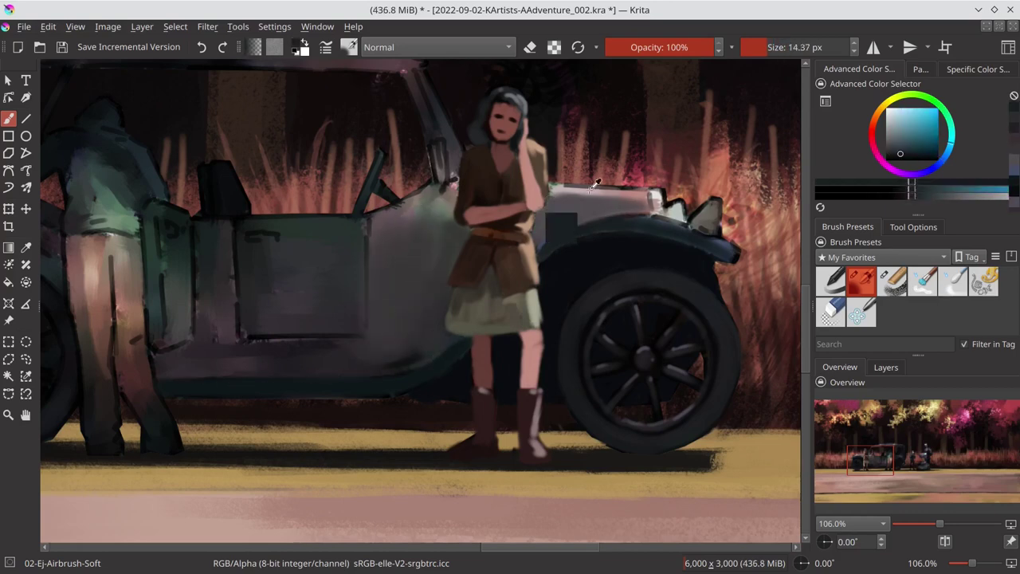
left_click(564, 231, "ctrl")
key("bracketright")
key("bracketright")
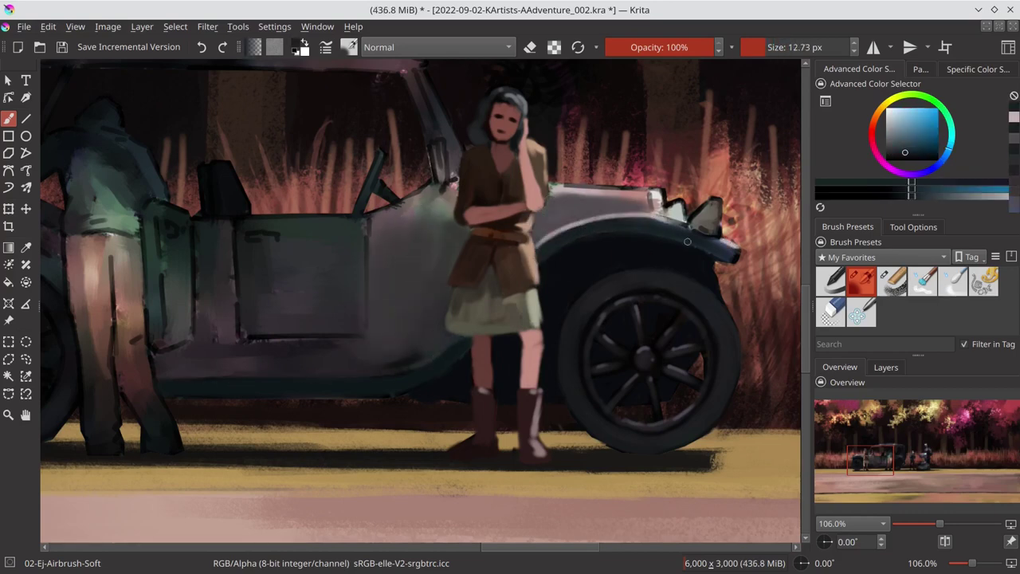
left_click(587, 426, "ctrl")
left_click(603, 339, "ctrl")
key("bracketleft")
key("bracketleft")
key("bracketleft")
left_click_drag(158, 381, 357, 378)
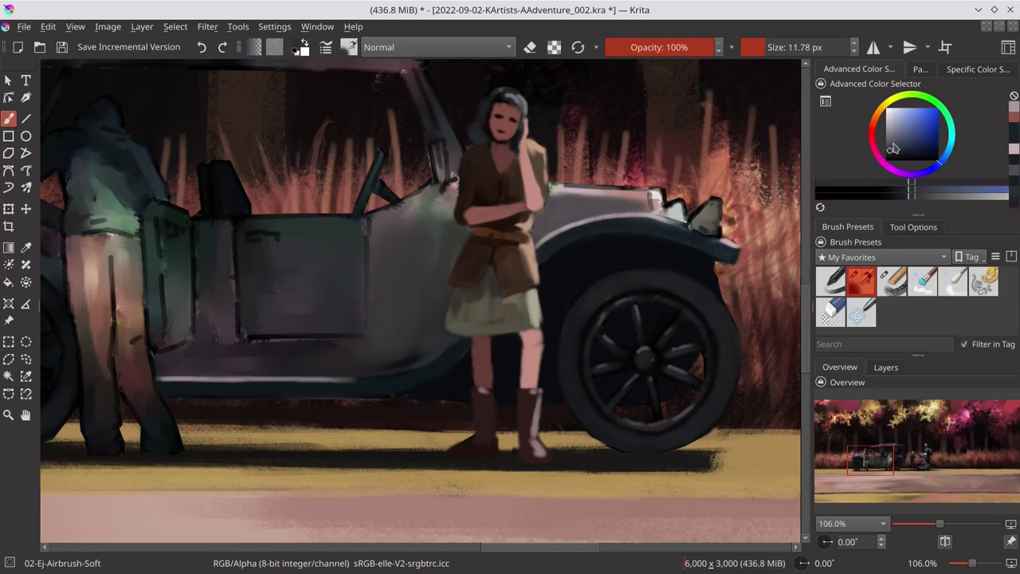
Step: Sample blue-grey and a darker tone, fit the view, and save the painting
left_click(333, 379, "ctrl")
left_click(753, 294, "ctrl")
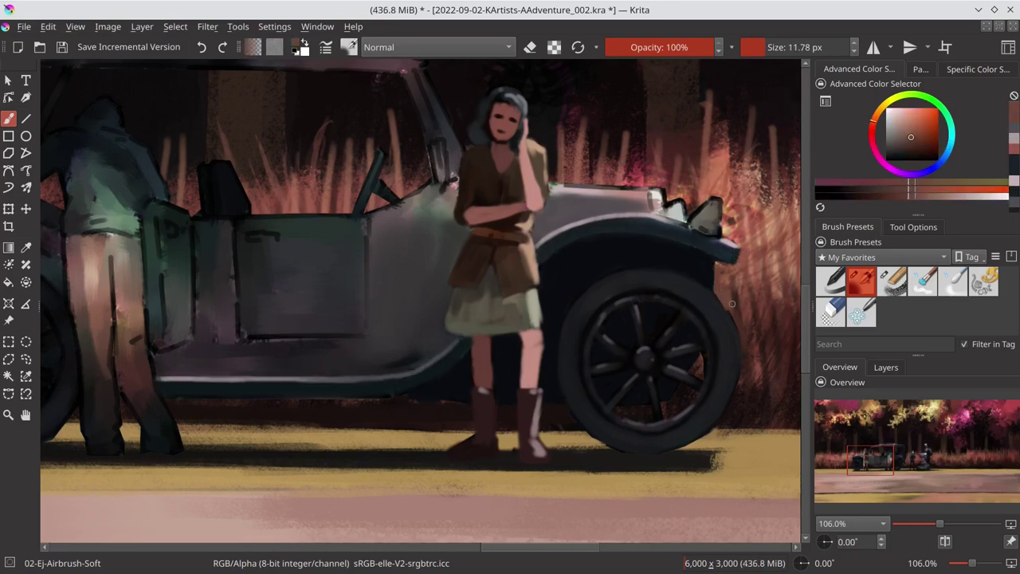
key("2")
key("ctrl+s")
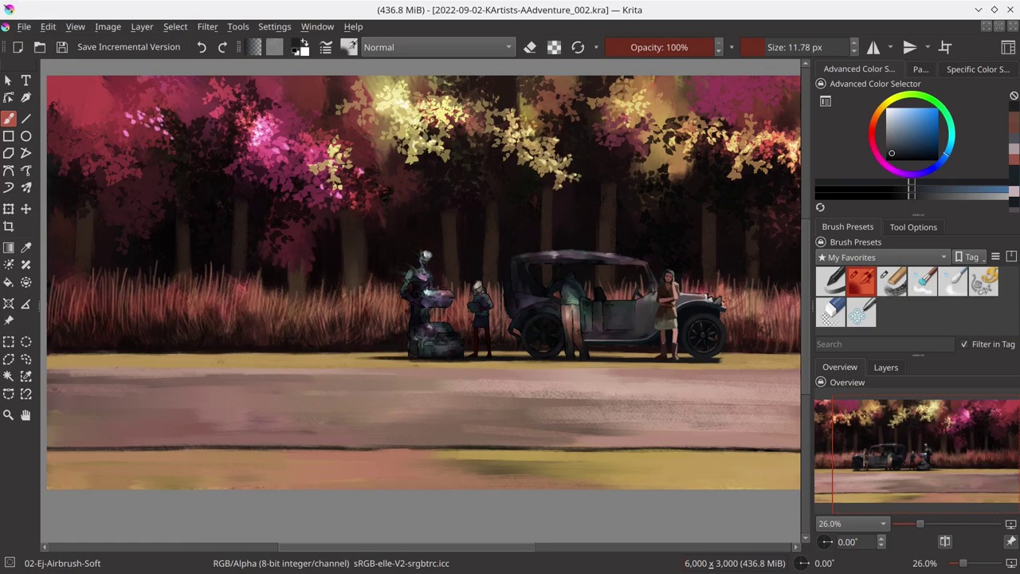
Step: Zoom out, save, and hide the 'final' layer
key("minus")
key("minus")
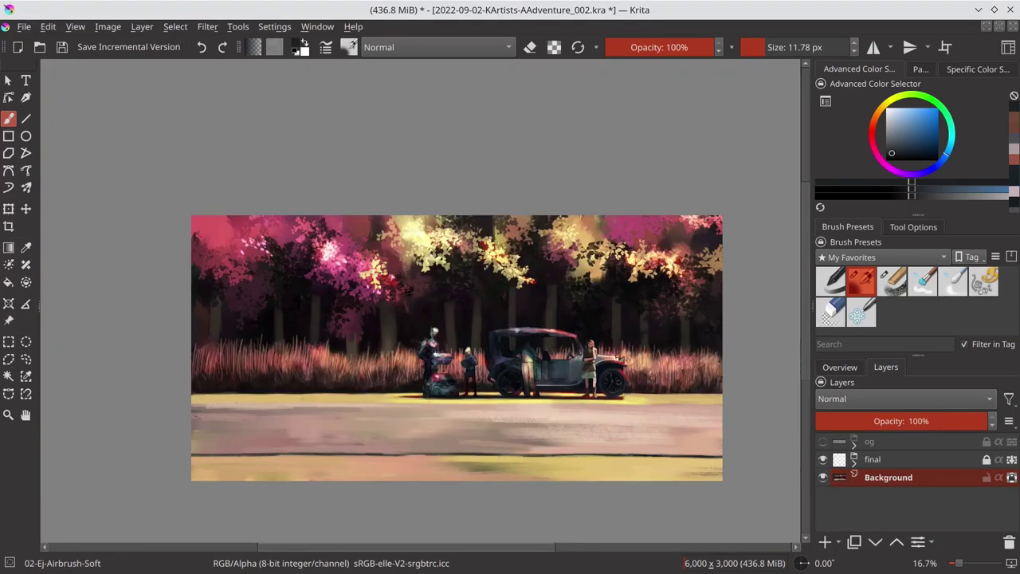
key("ctrl+s")
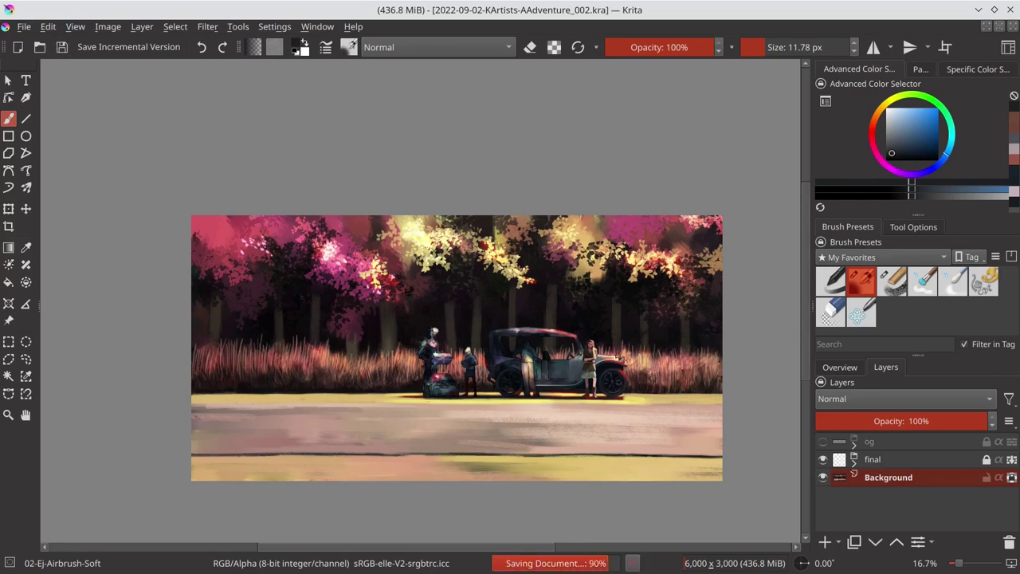
left_click(822, 459)
scroll(605, 376, "up", 5)
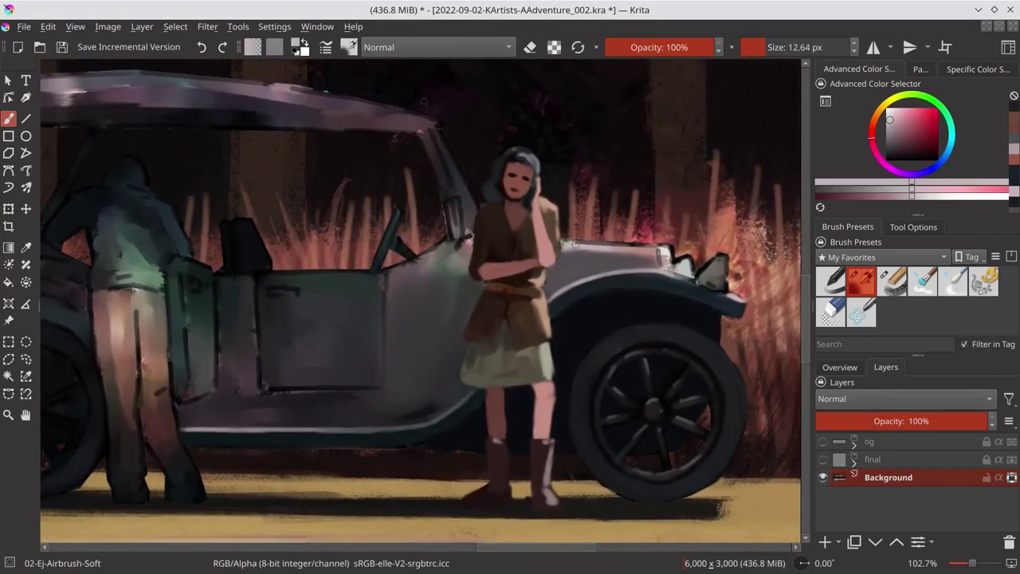
Step: Sample pale pink and light orange from the car body and restore the overview thumbnail
left_click(664, 253, "ctrl")
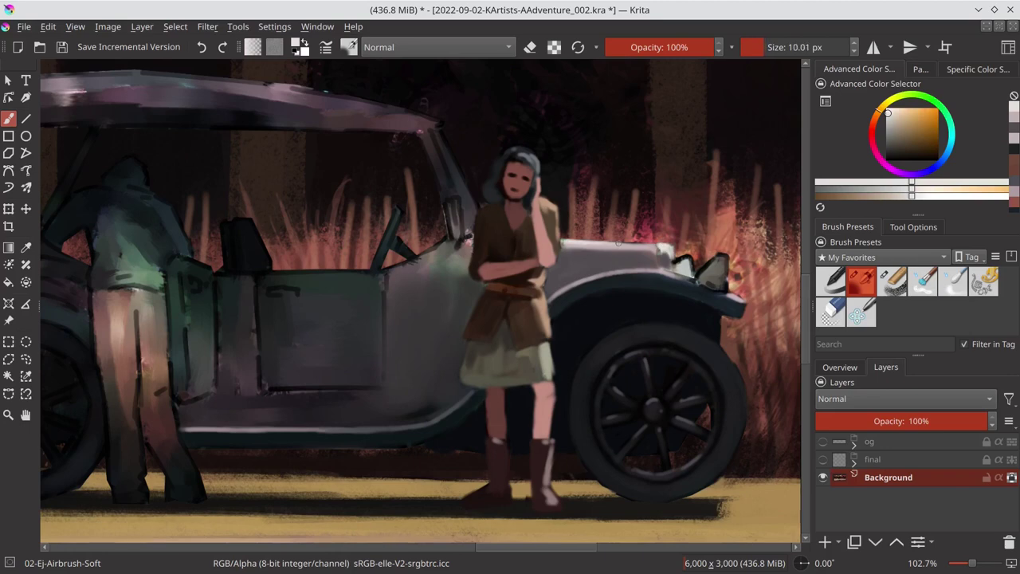
left_click(678, 259, "ctrl")
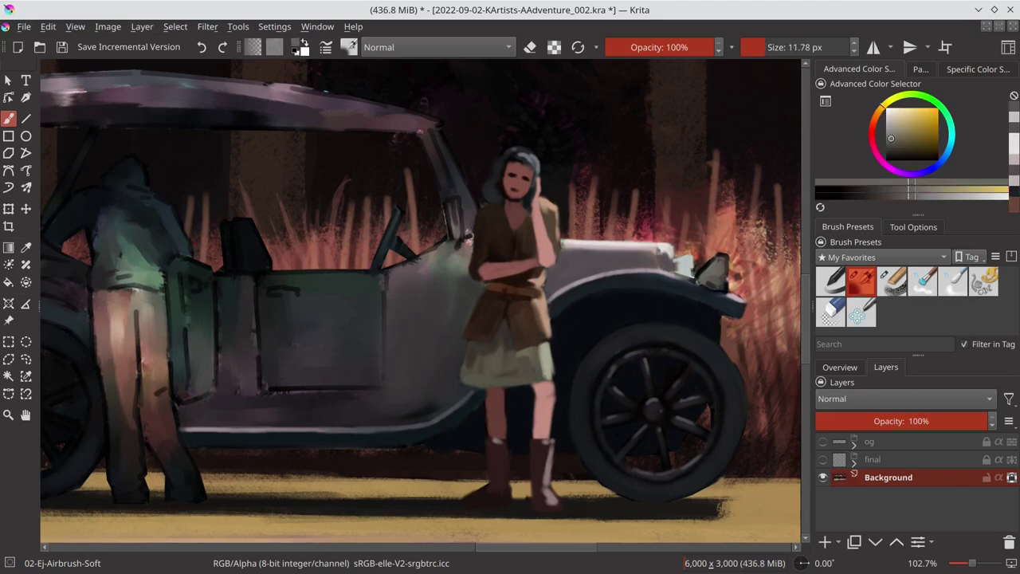
left_click(665, 239, "ctrl")
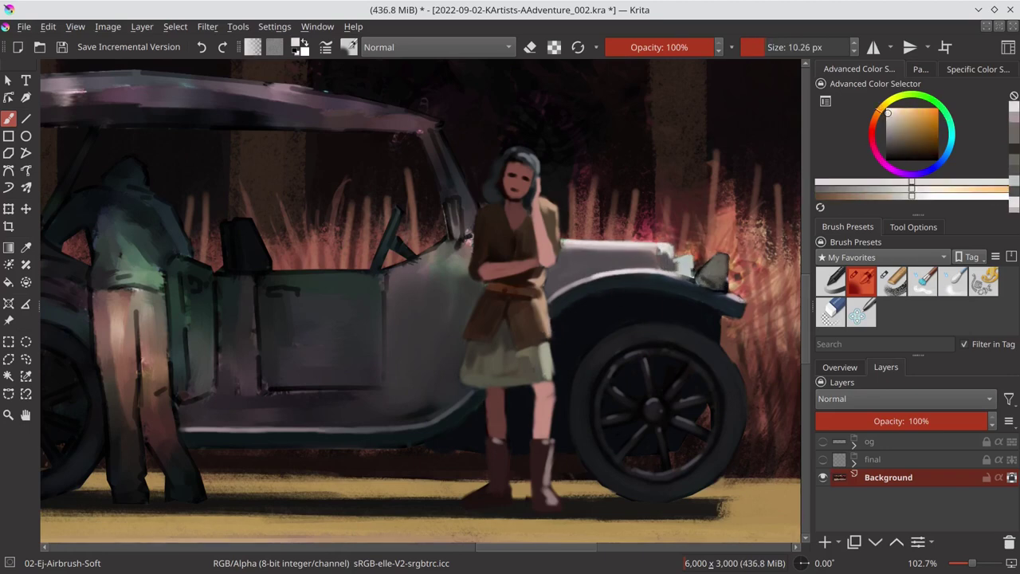
left_click(840, 367)
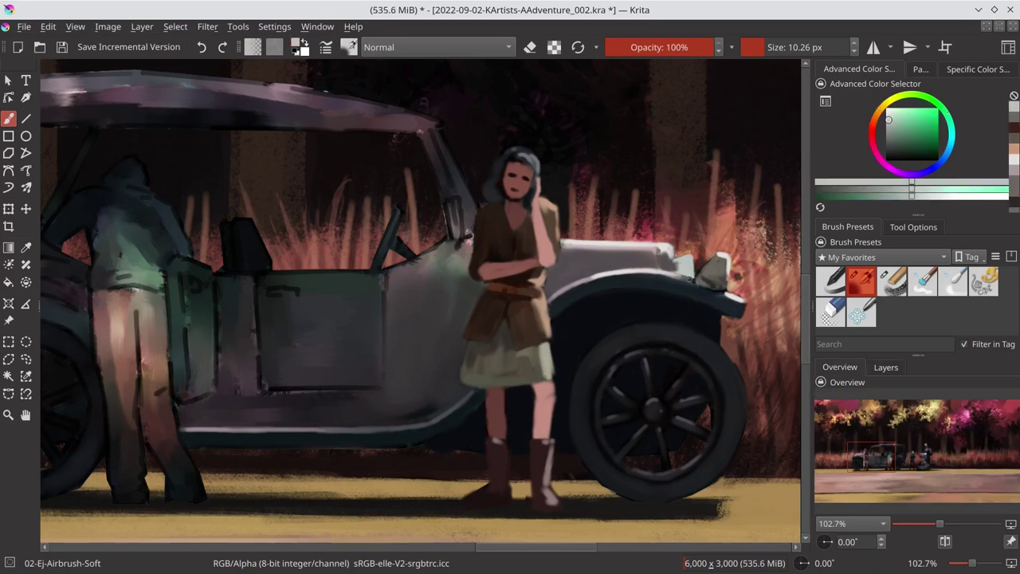
left_click_drag(464, 260, 488, 271)
Step: Sample colours around the car door and paint light green strokes on it
left_click(488, 271, "ctrl")
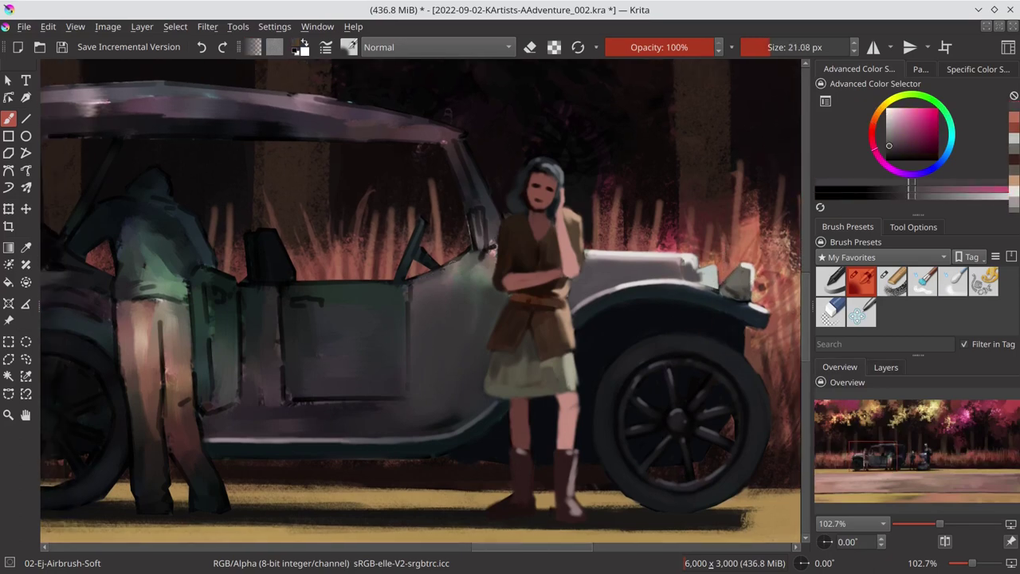
left_click(455, 296, "ctrl")
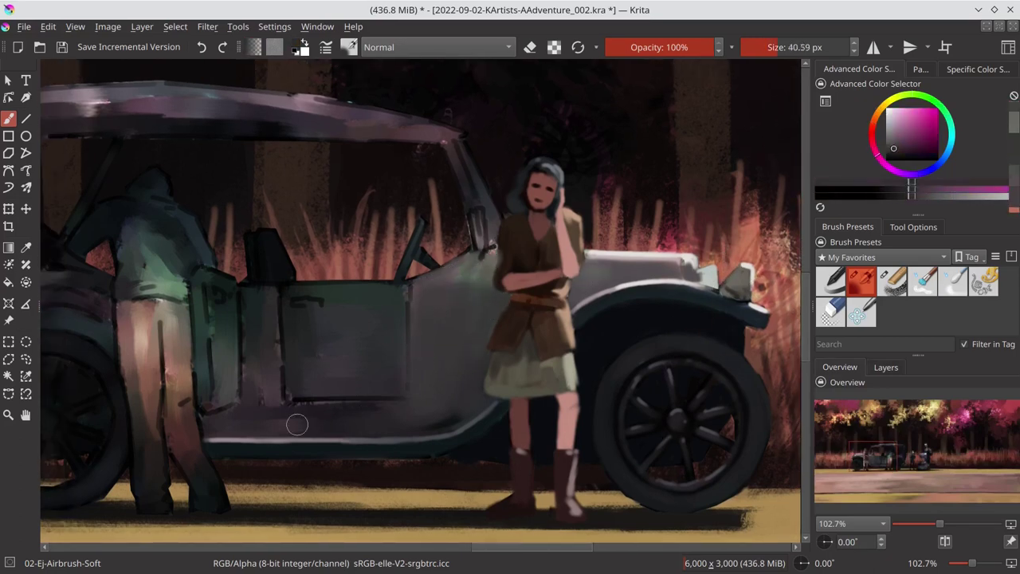
left_click(256, 319, "ctrl")
left_click(276, 287, "ctrl")
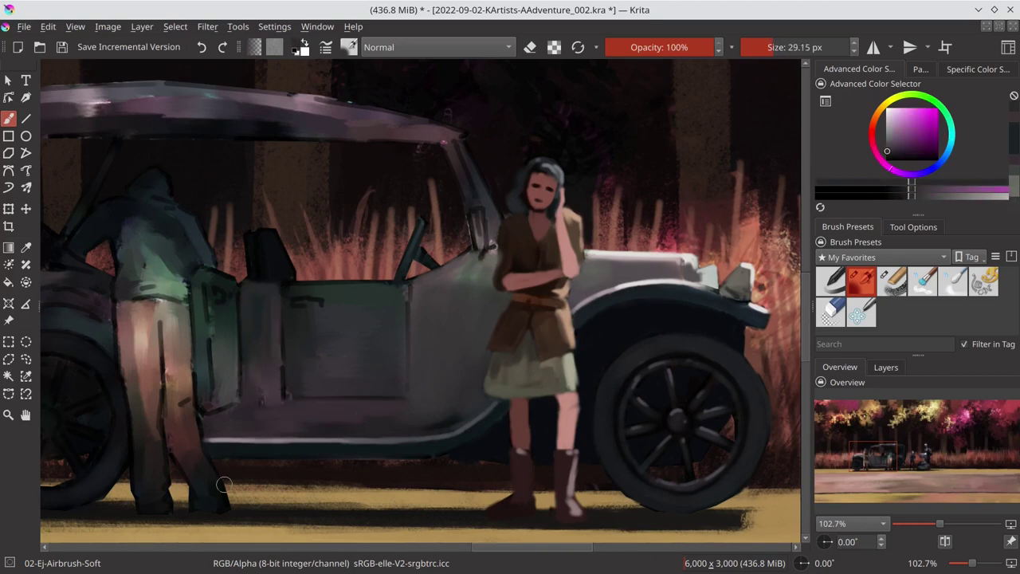
left_click(216, 279, "ctrl")
mouse_move(205, 271)
left_mouse_down()
mouse_move(224, 327)
mouse_move(228, 307)
mouse_move(225, 402)
left_mouse_up()
Step: Add light peach highlights to the open door edge, then sample dark navy and green
left_click(215, 278, "ctrl")
left_click_drag(196, 269, 226, 287)
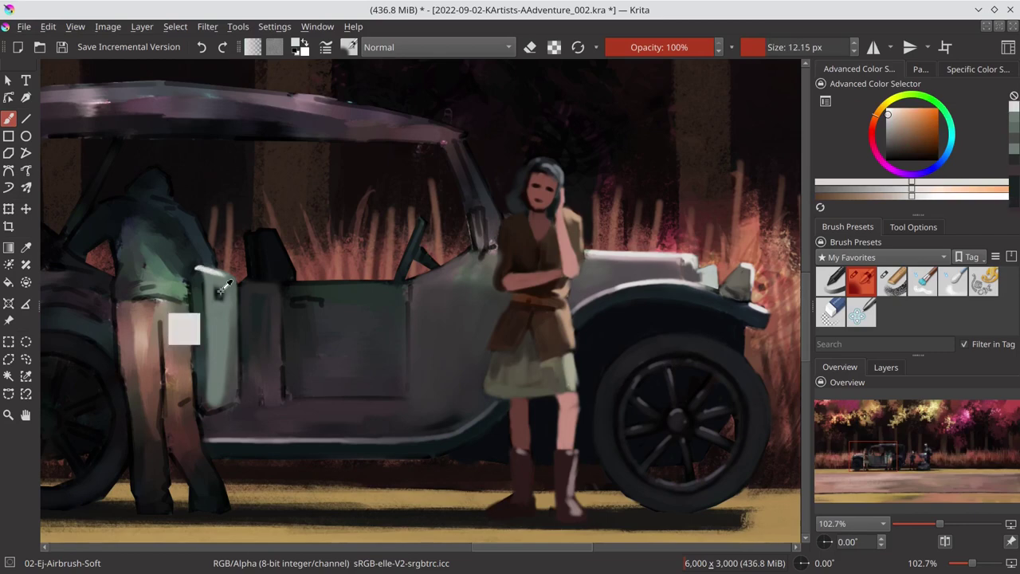
left_click(222, 292, "ctrl")
left_click(254, 278, "ctrl")
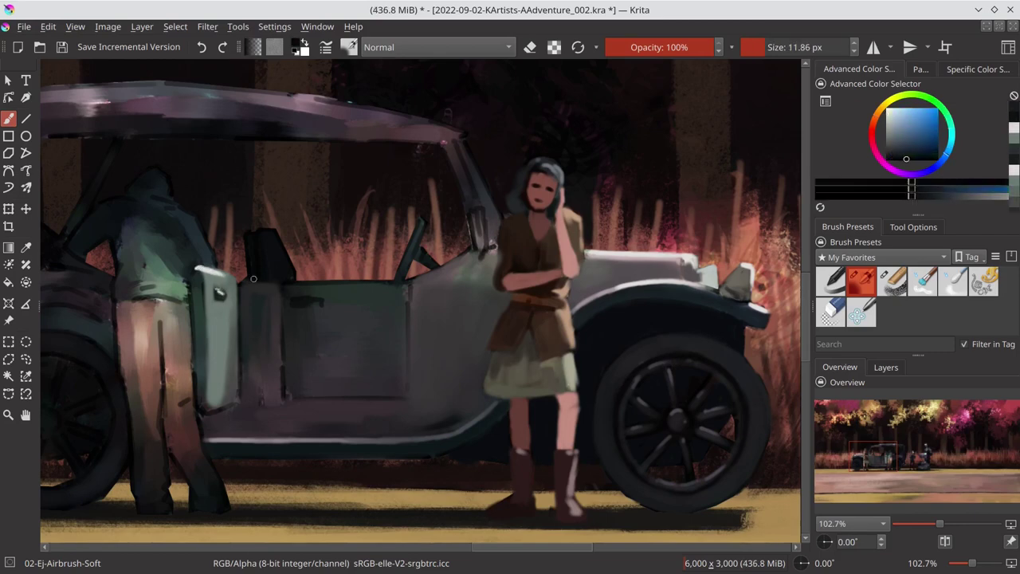
left_click(235, 401, "ctrl")
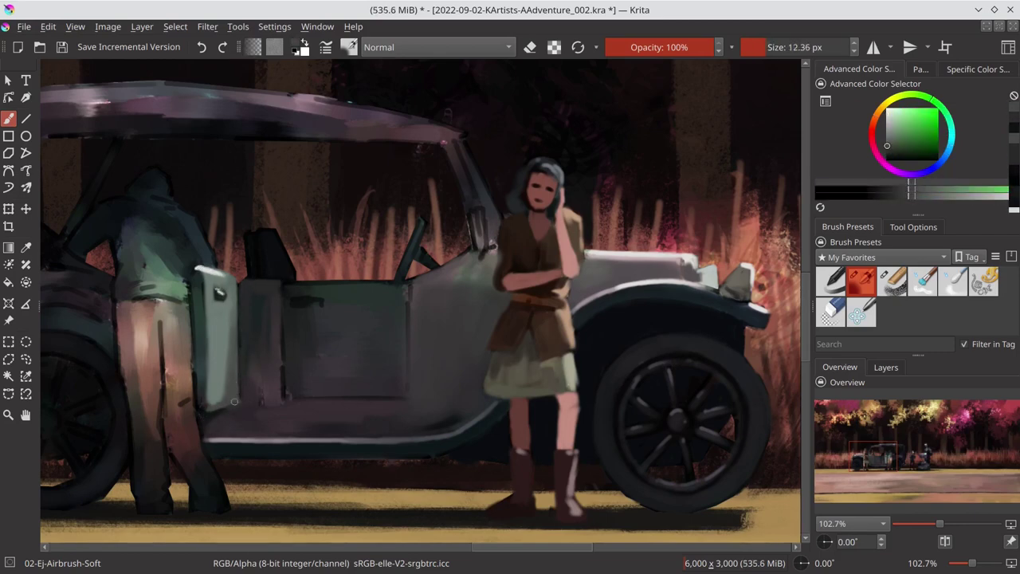
Step: Darken the mechanic's legs with brown and soften the lower door with purple-grey
left_click(169, 375, "ctrl")
mouse_move(177, 303)
left_mouse_down()
mouse_move(169, 419)
mouse_move(155, 434)
left_mouse_up()
left_click(343, 426, "ctrl")
left_click_drag(311, 427, 383, 426)
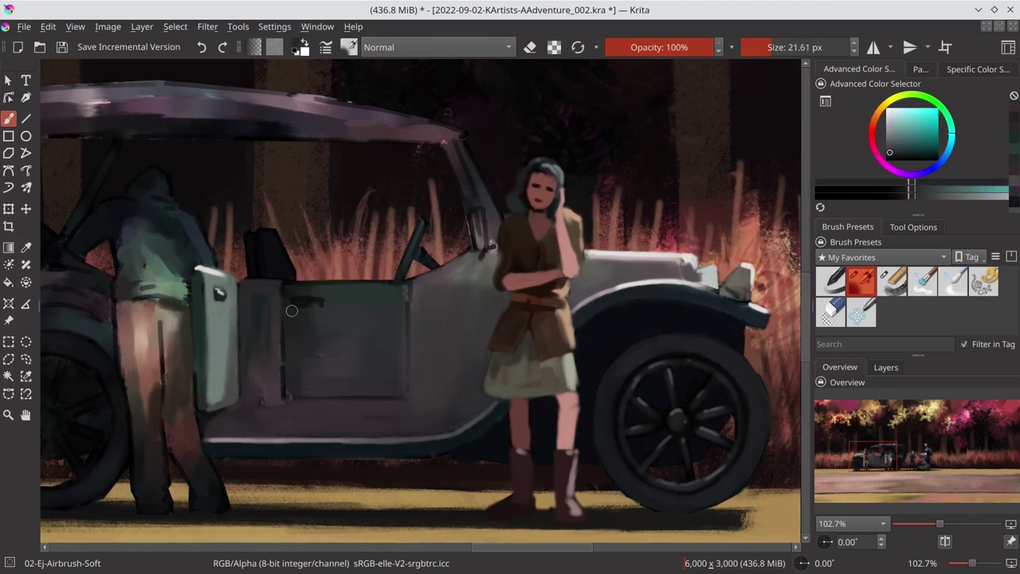
left_click(361, 422, "ctrl")
Step: Save the painting and sample a light peach colour
key("ctrl+s")
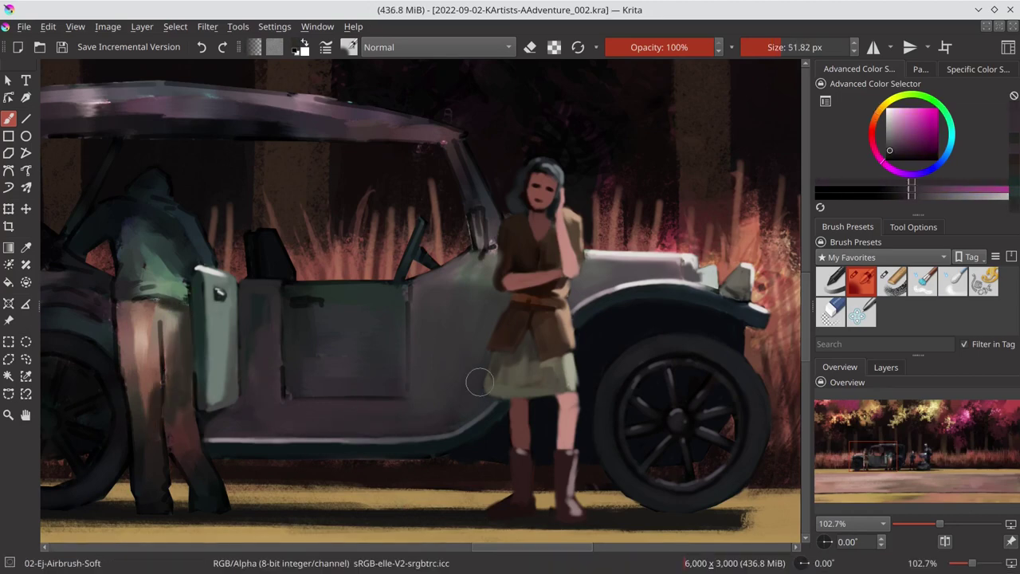
scroll(565, 339, "down", 3)
left_click(747, 367, "ctrl")
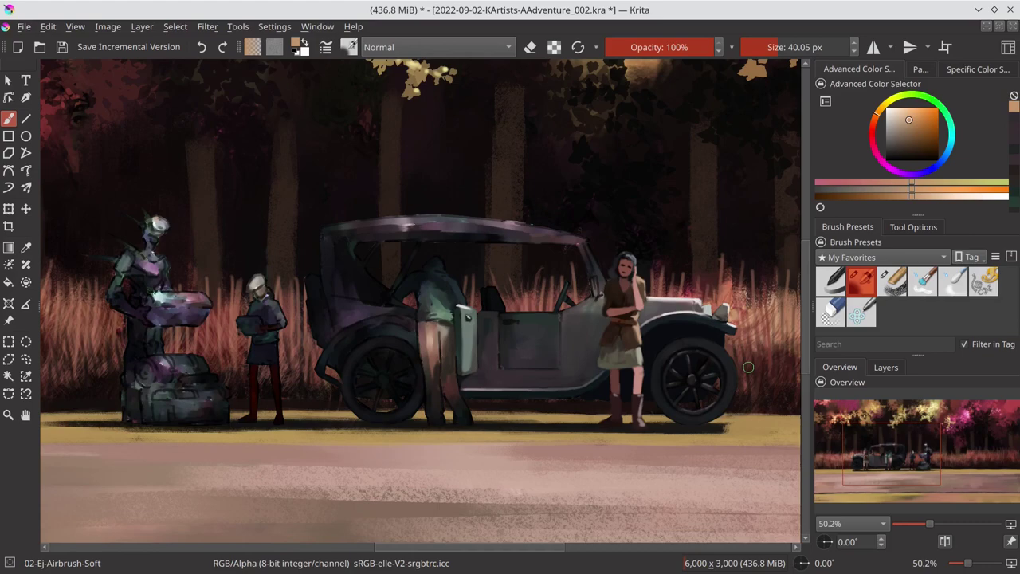
Step: Zoom and pan to frame the car, sampling green-grey and dusky pink colours
left_click_drag(572, 329, 590, 287)
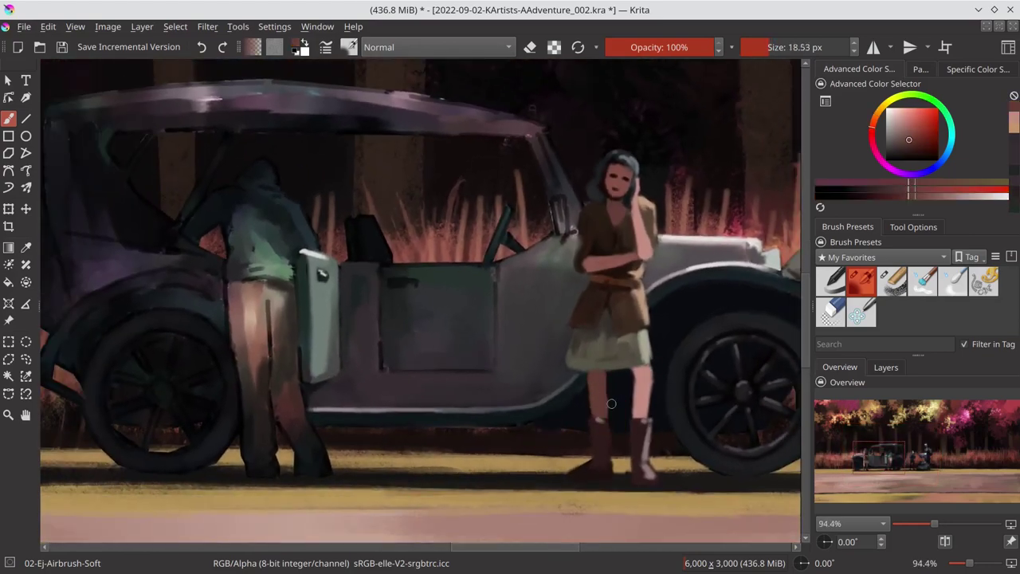
left_click_drag(603, 439, 659, 452)
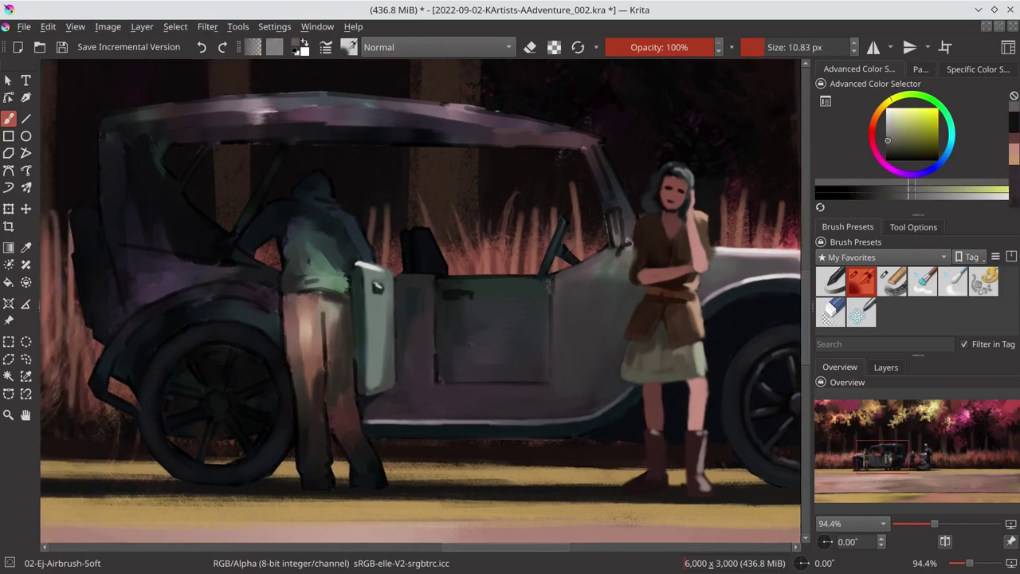
mouse_move(396, 327)
left_mouse_down()
mouse_move(409, 347)
mouse_move(648, 275)
left_mouse_up()
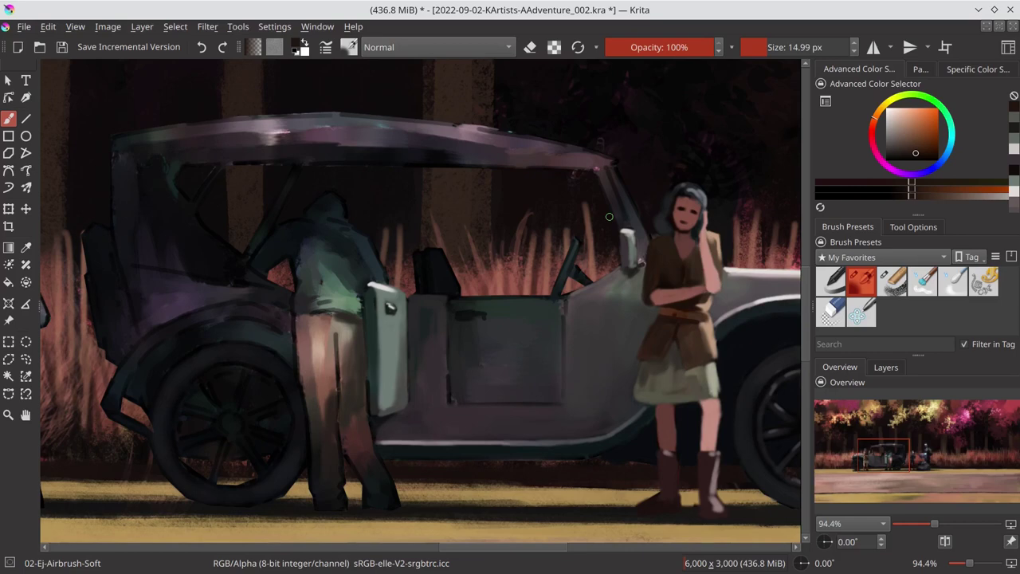
left_click(489, 300, "ctrl")
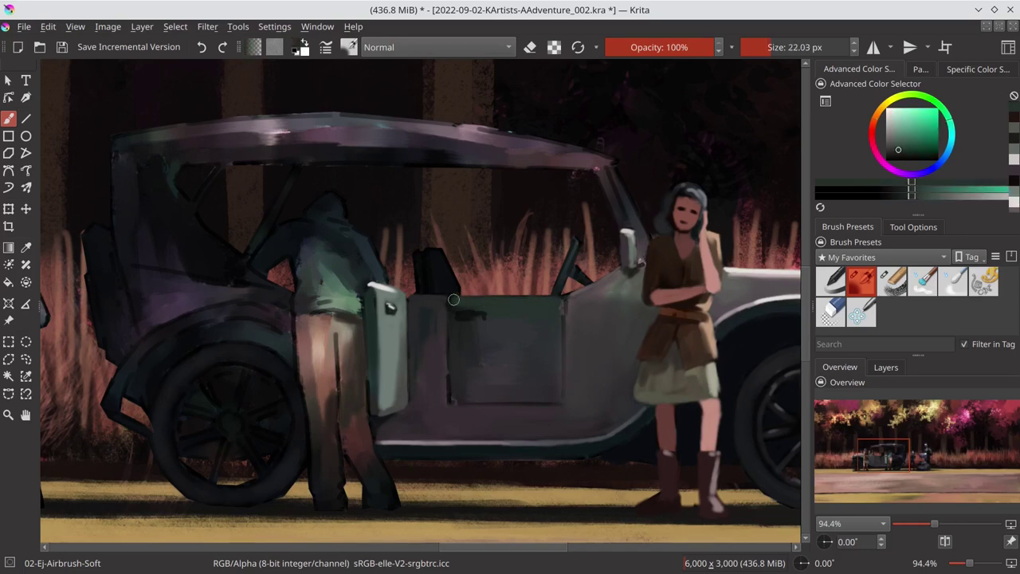
mouse_move(454, 299)
left_mouse_down()
mouse_move(495, 314)
mouse_move(447, 299)
mouse_move(568, 309)
left_mouse_up()
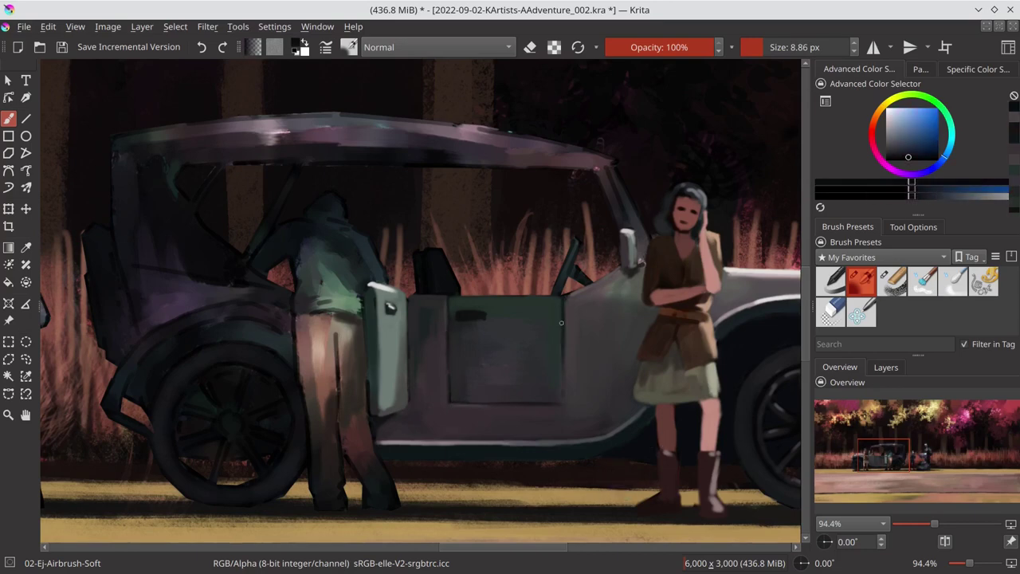
Step: Darken the door's top edge and highlight the windshield post, then sample blue-grey tones
left_click_drag(561, 322, 571, 271)
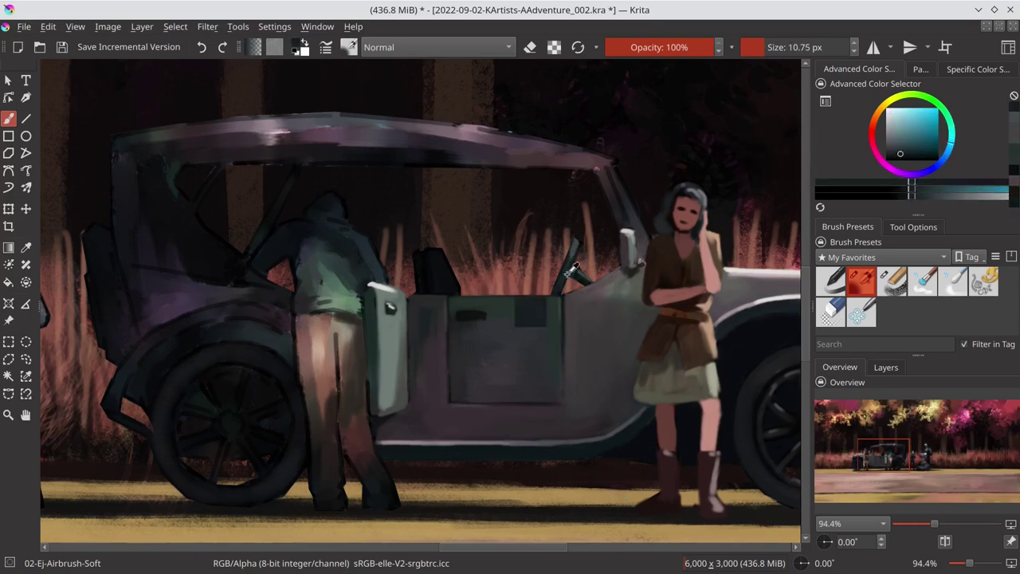
left_click_drag(606, 223, 612, 170)
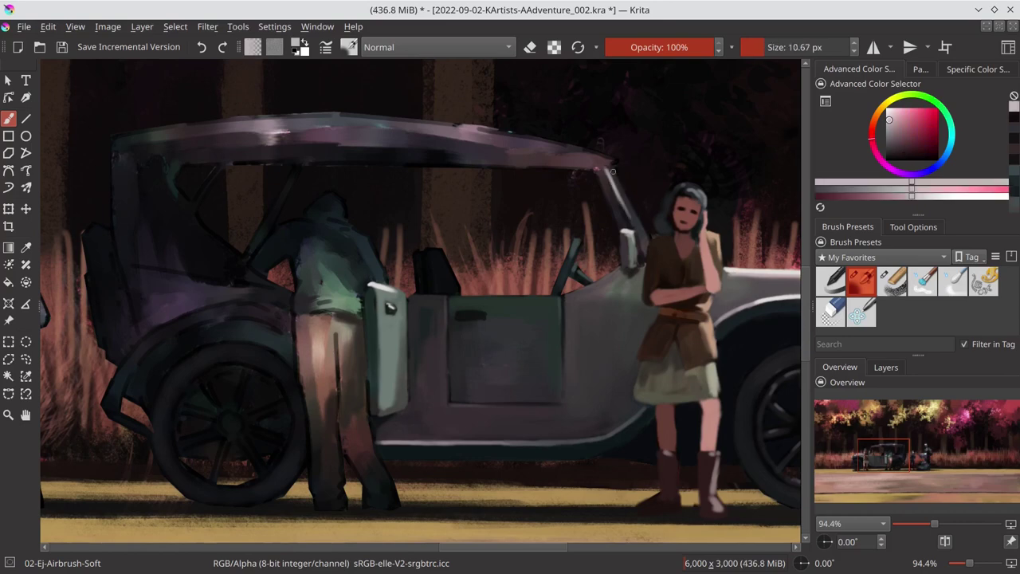
left_click(652, 239, "ctrl")
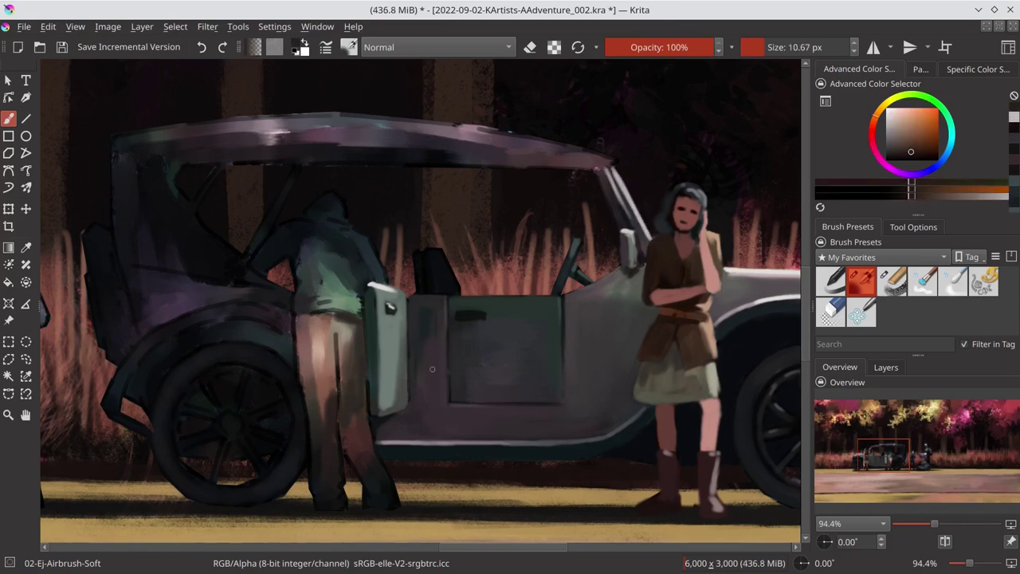
left_click(432, 263, "ctrl")
Step: Repaint the car roof in darker blue-grey with broad strokes and dab pink-purple near the door handle
left_click(224, 231, "ctrl")
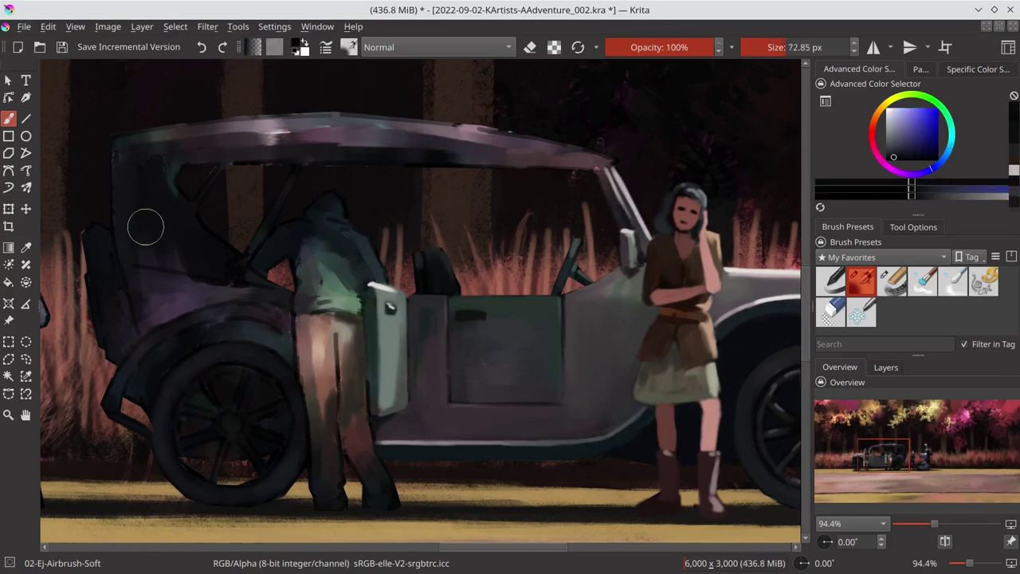
mouse_move(151, 143)
left_mouse_down()
mouse_move(326, 119)
mouse_move(350, 128)
left_mouse_up()
left_click_drag(167, 150, 239, 151)
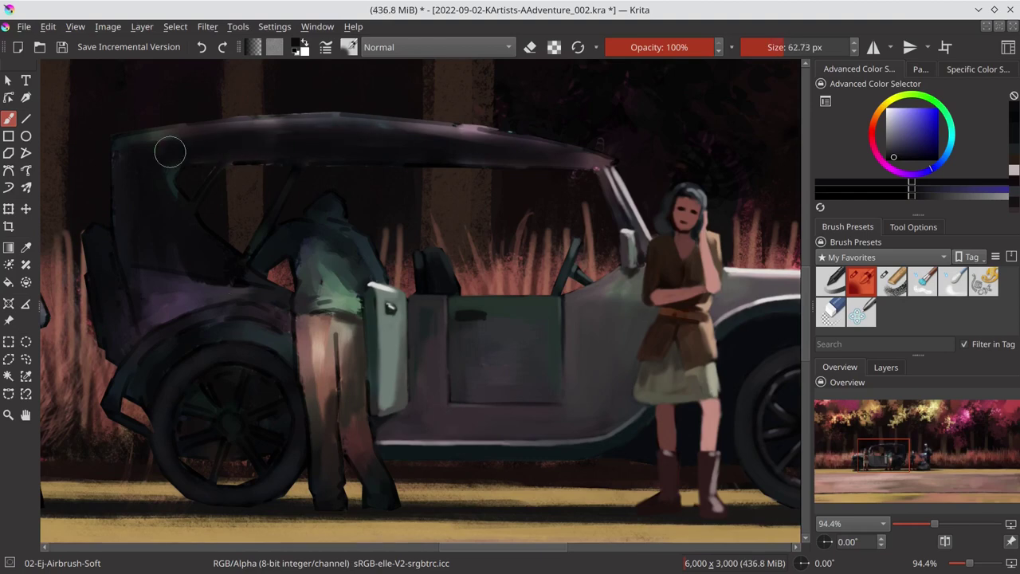
left_click(481, 313, "ctrl")
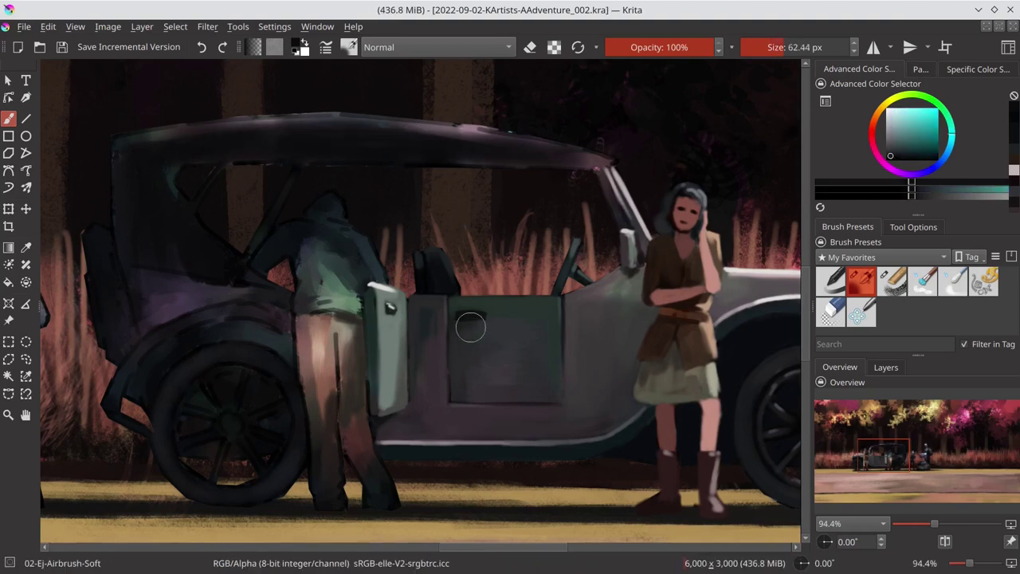
mouse_move(481, 313)
left_mouse_down()
mouse_move(447, 312)
mouse_move(501, 374)
left_mouse_up()
left_click(481, 312)
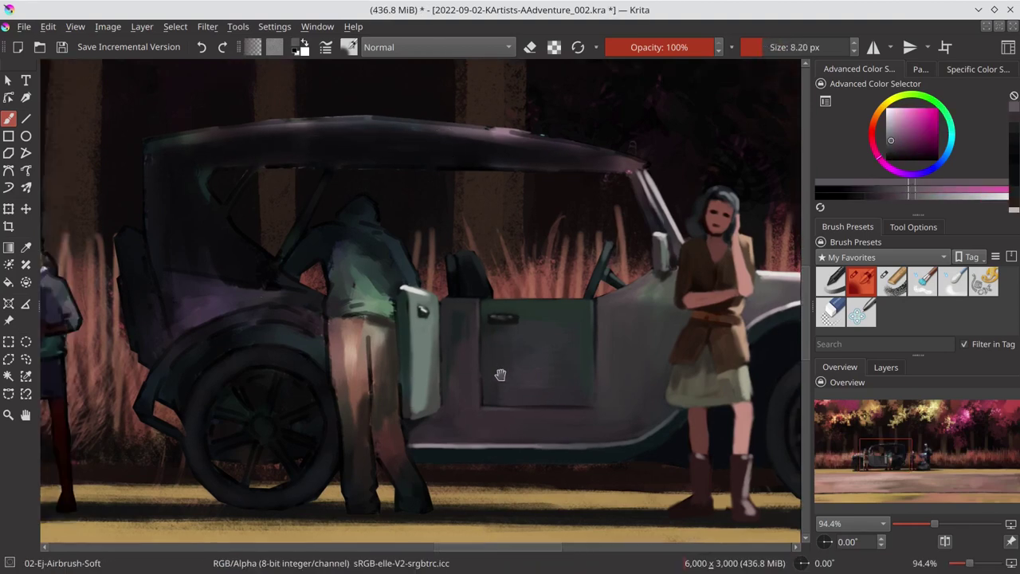
Step: Fit the painting in view and airbrush soft dark blue-purple and teal shading on the fender and wheel
key("2")
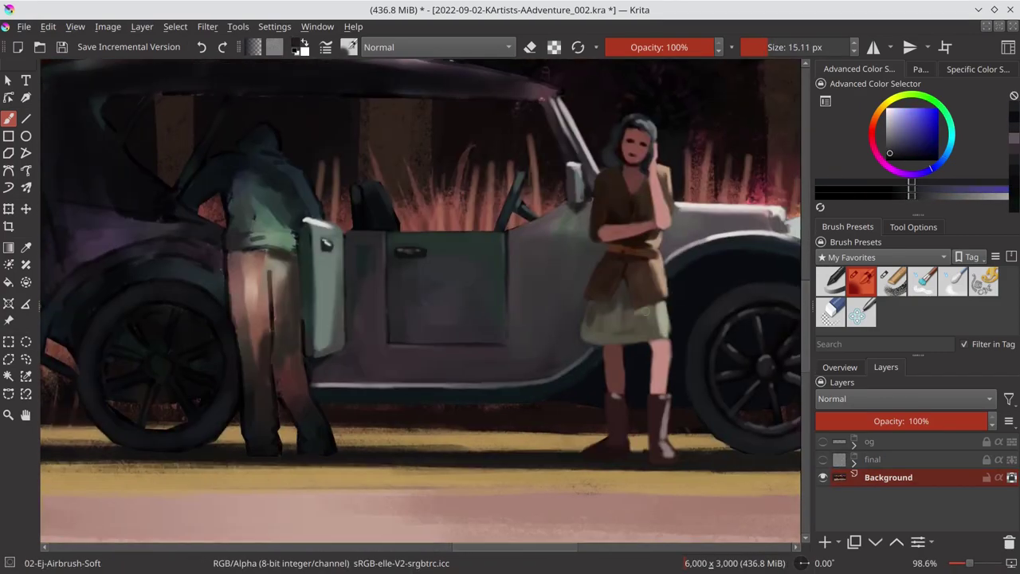
left_click_drag(765, 252, 689, 265)
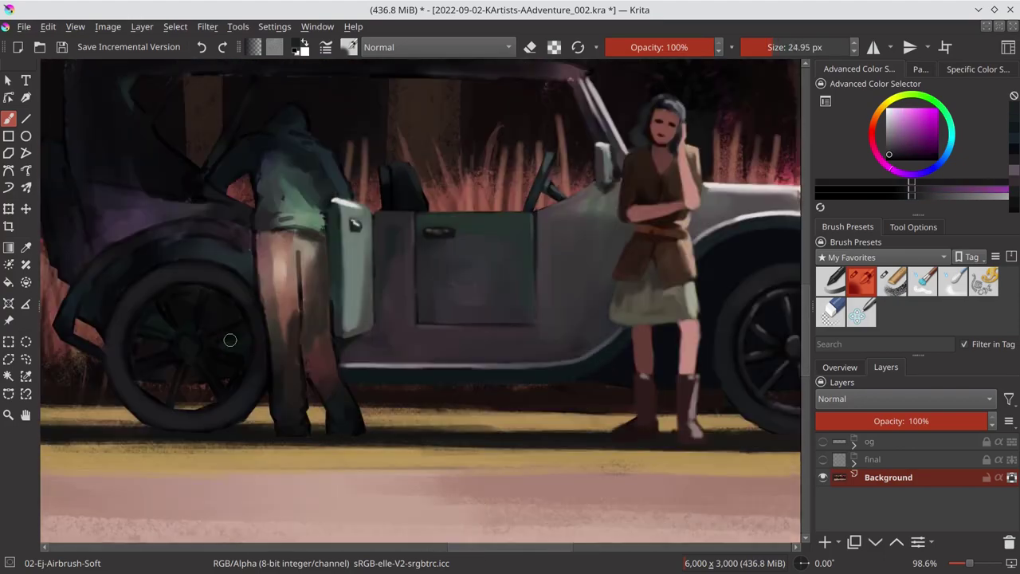
left_click_drag(208, 238, 243, 271)
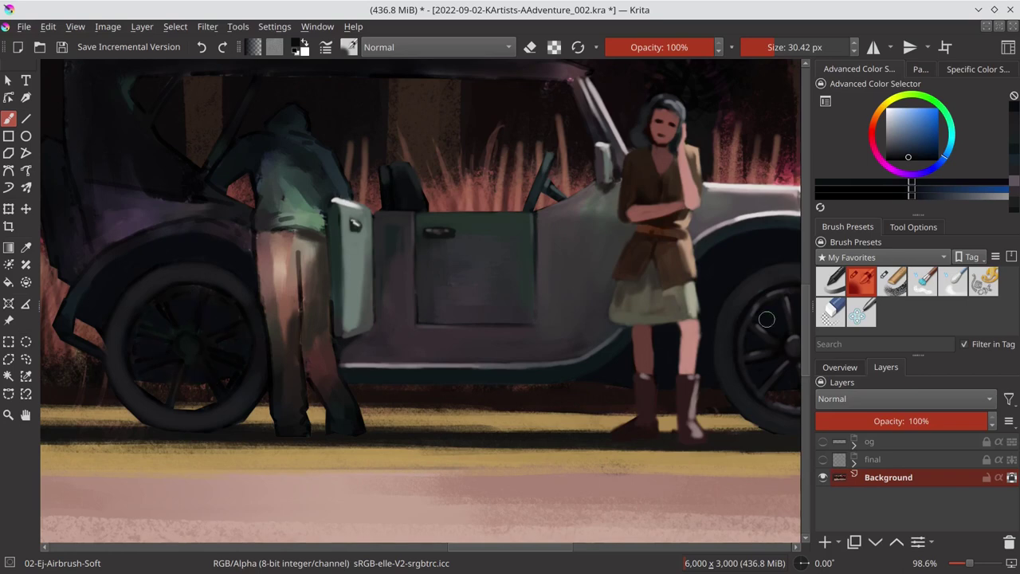
left_click(146, 291, "ctrl")
left_click_drag(136, 329, 238, 297, "shift")
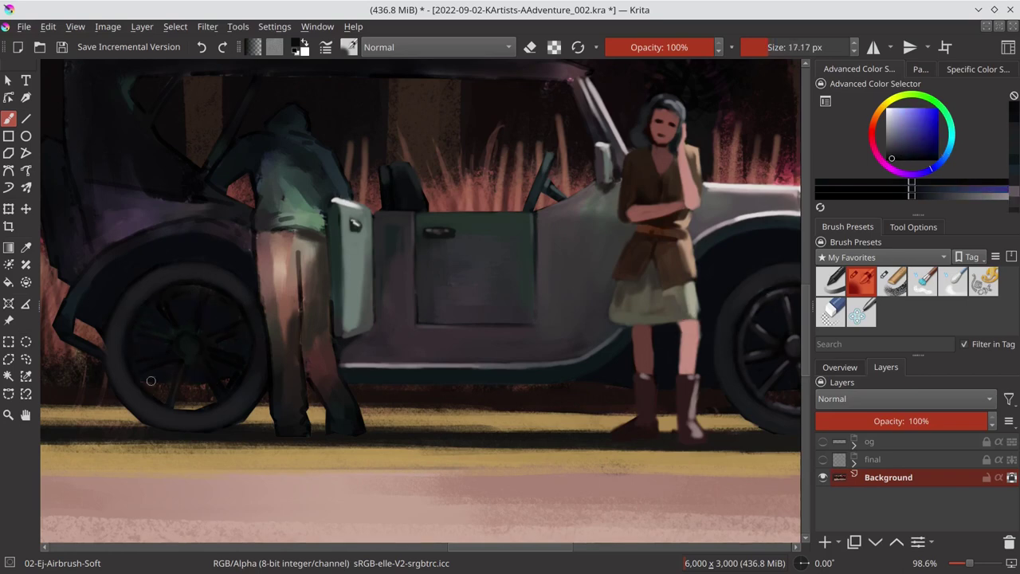
left_click(246, 308, "ctrl")
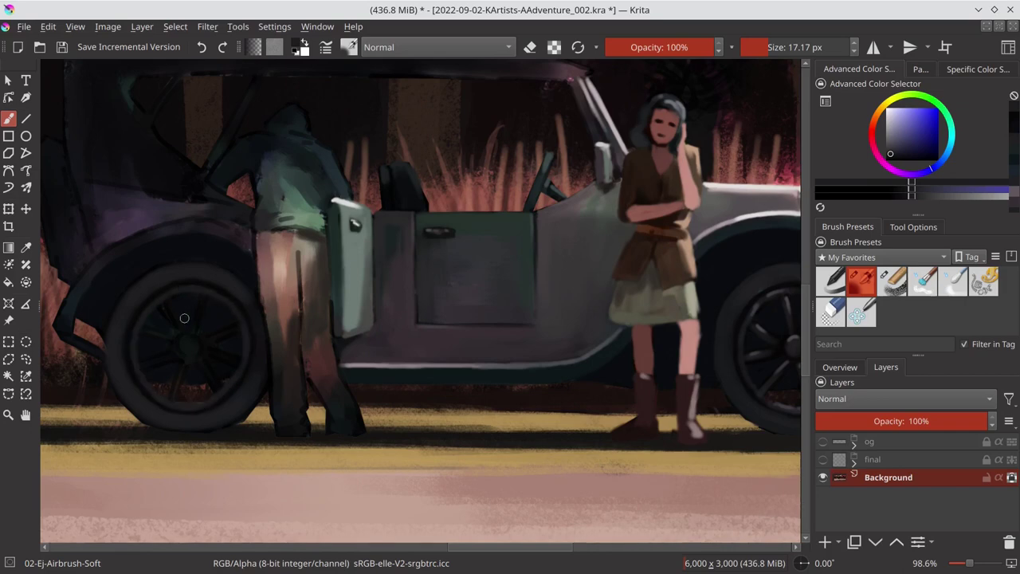
left_click(150, 396, "ctrl")
left_click(246, 341, "ctrl")
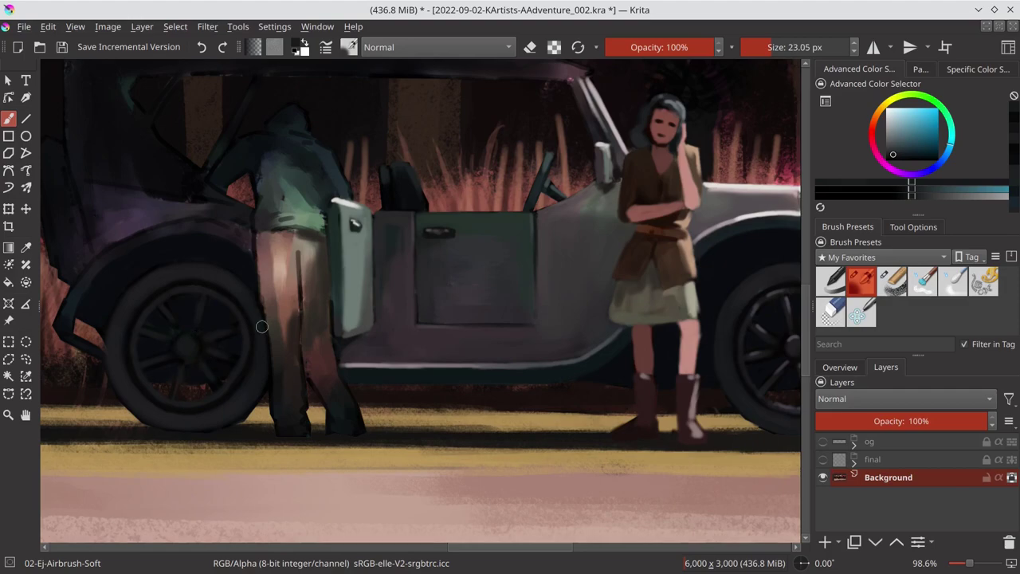
scroll(608, 425, "right", 5)
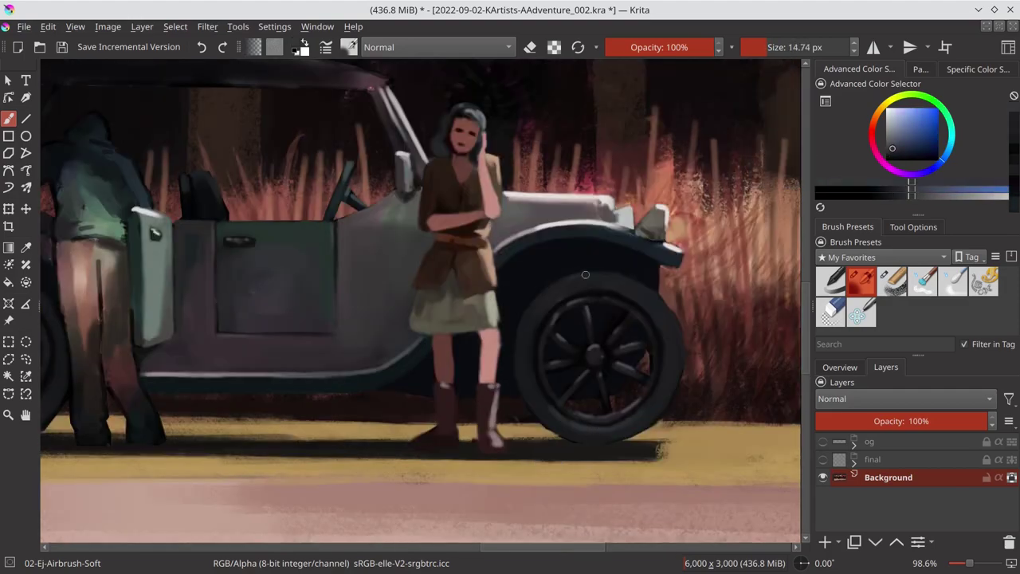
Step: Switch the docker to the Overview thumbnail and sample a dark cyan-grey colour
scroll(674, 334, "down", 5, "ctrl")
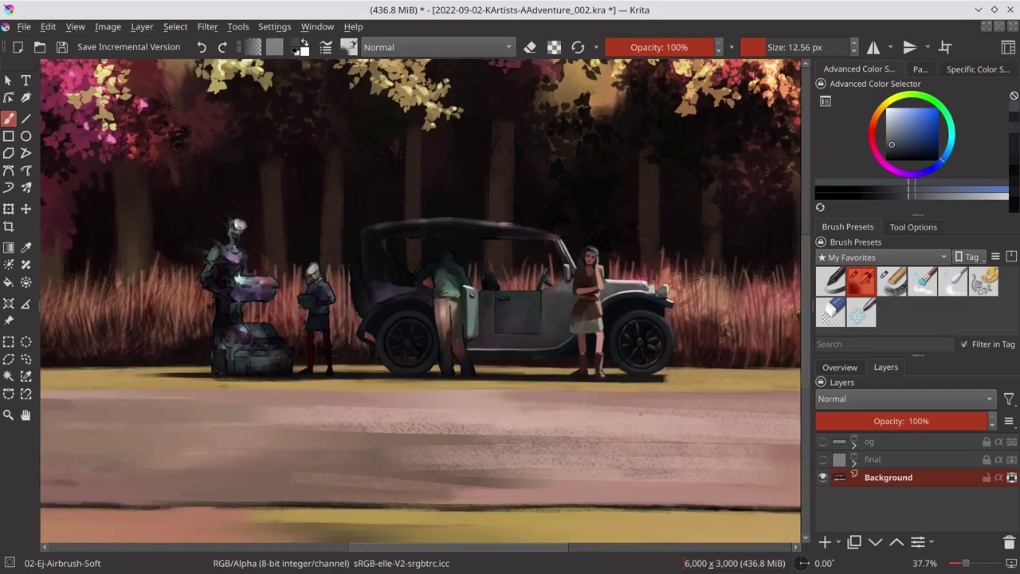
left_click(836, 368)
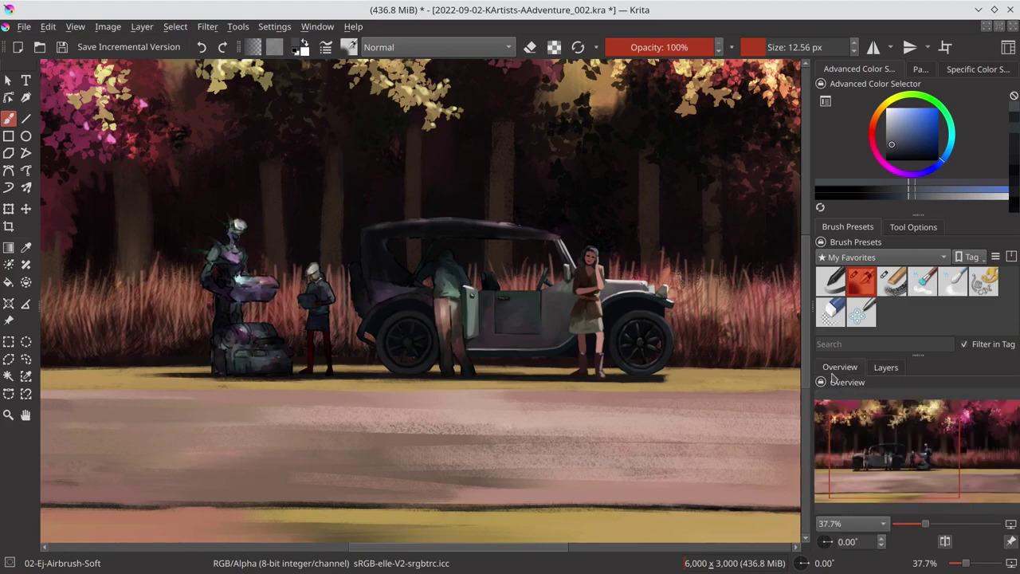
scroll(539, 279, "up", 5)
scroll(357, 312, "down", 3)
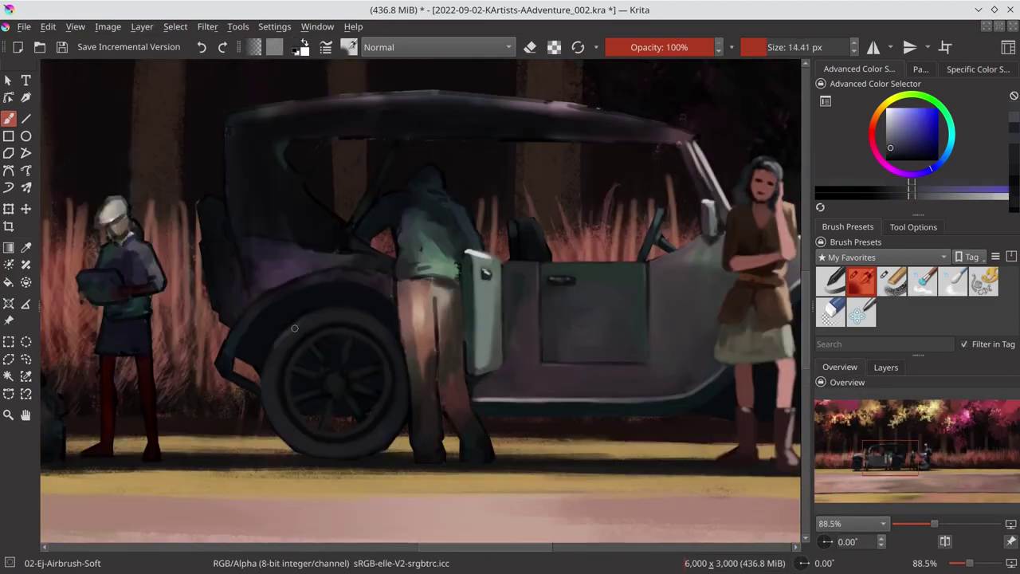
left_click(337, 378, "ctrl")
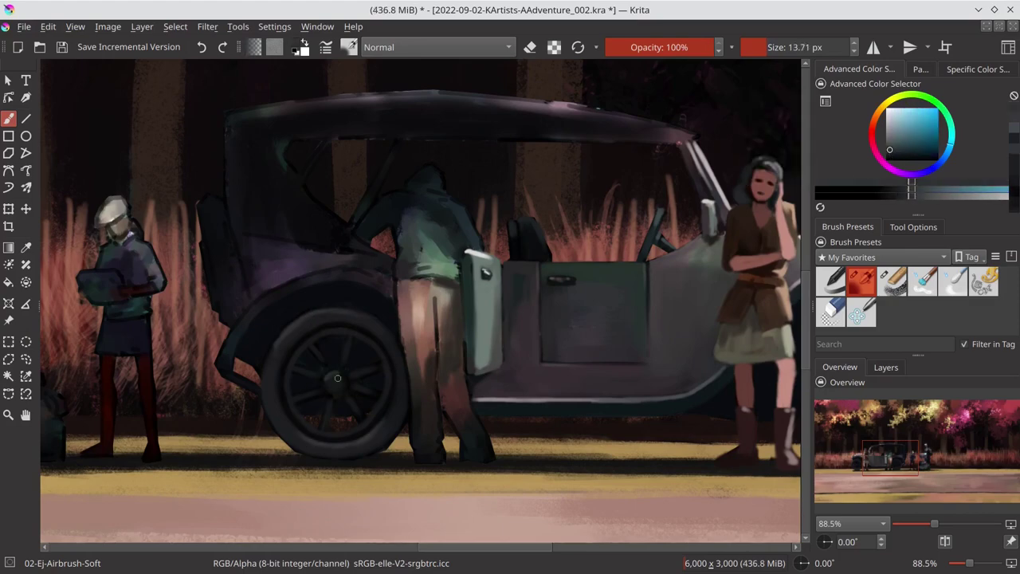
Step: Shrink the brush, pan across the car, and sample dark violet and blue-grey from it
key("bracketleft")
left_click(350, 383, "ctrl")
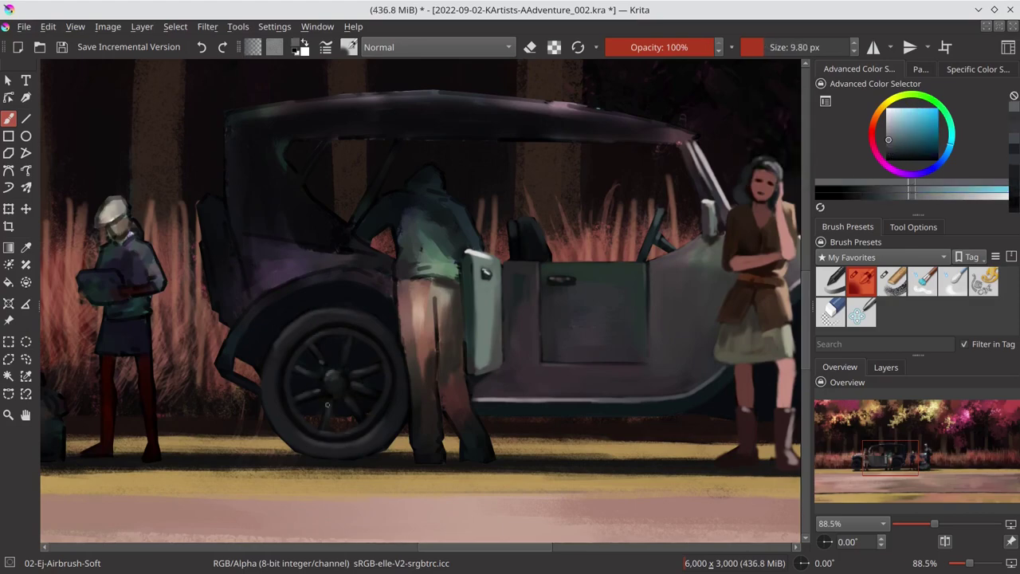
left_click_drag(355, 374, 641, 345)
left_click_drag(92, 392, 294, 368)
left_click(295, 368, "ctrl")
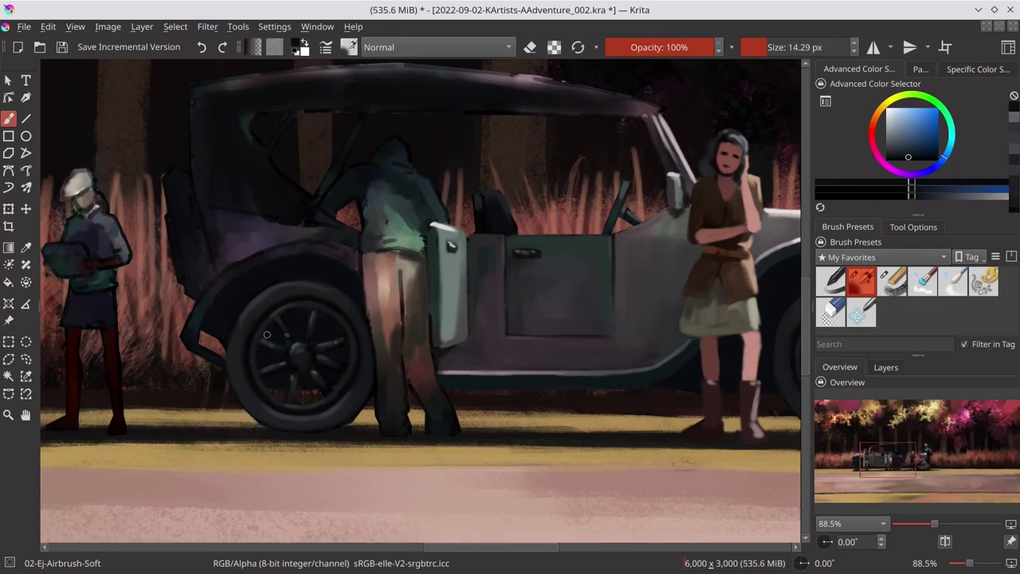
left_click(212, 305, "ctrl")
scroll(352, 274, "down", 3)
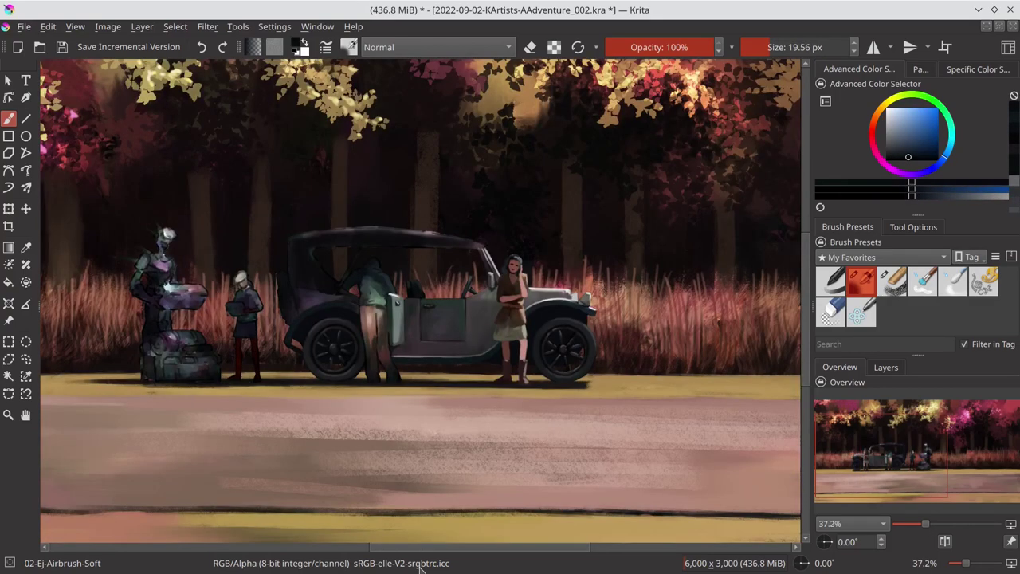
scroll(462, 332, "up", 5)
Step: Sample light tan, switch to the 03-Ej-Chalk-Grainy preset, pan right, and save the painting
scroll(462, 333, "down", 3)
left_click(628, 482, "ctrl")
key("/")
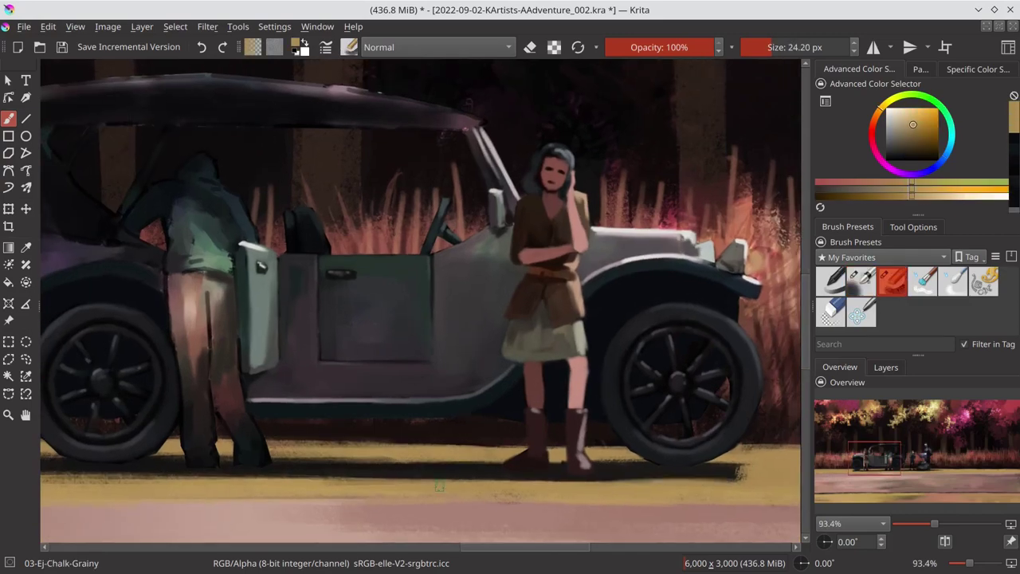
left_click_drag(342, 478, 654, 478)
left_click_drag(252, 479, 619, 479)
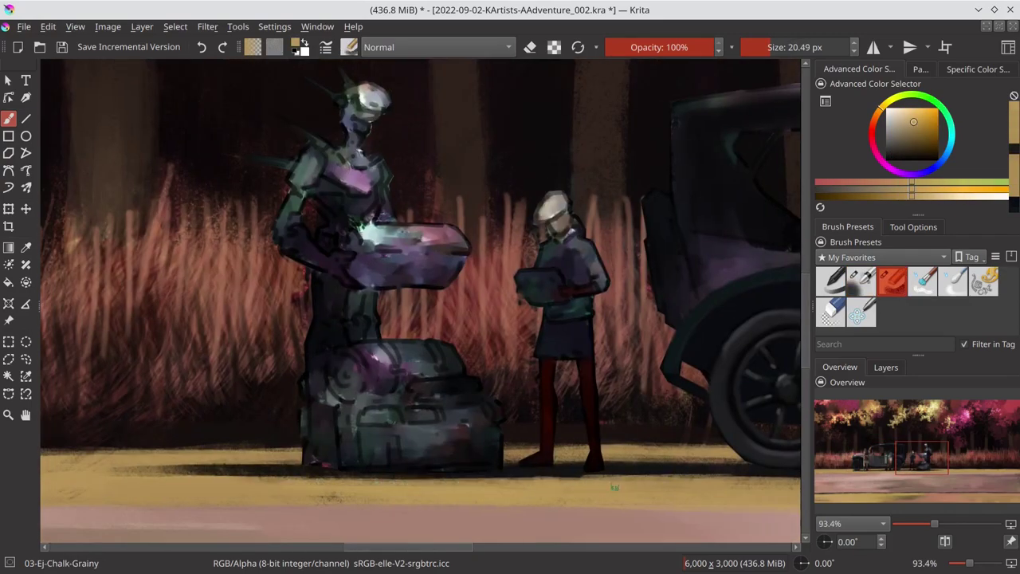
scroll(401, 459, "down", 5)
key("ctrl+s")
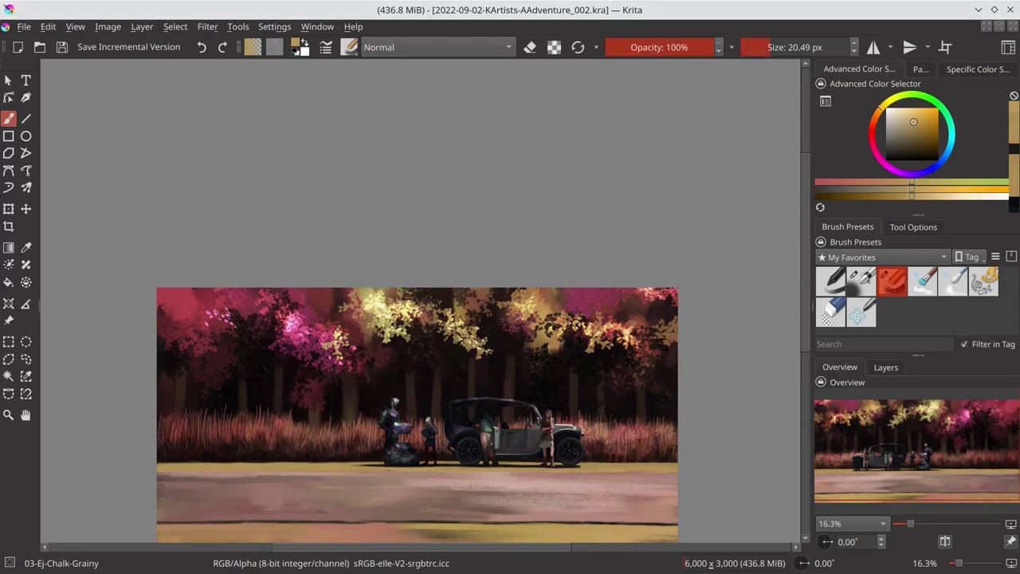
scroll(504, 424, "up", 8)
Step: With the soft airbrush, paint sampled purple strokes over the car's rear body
key("/")
left_click(239, 288, "ctrl")
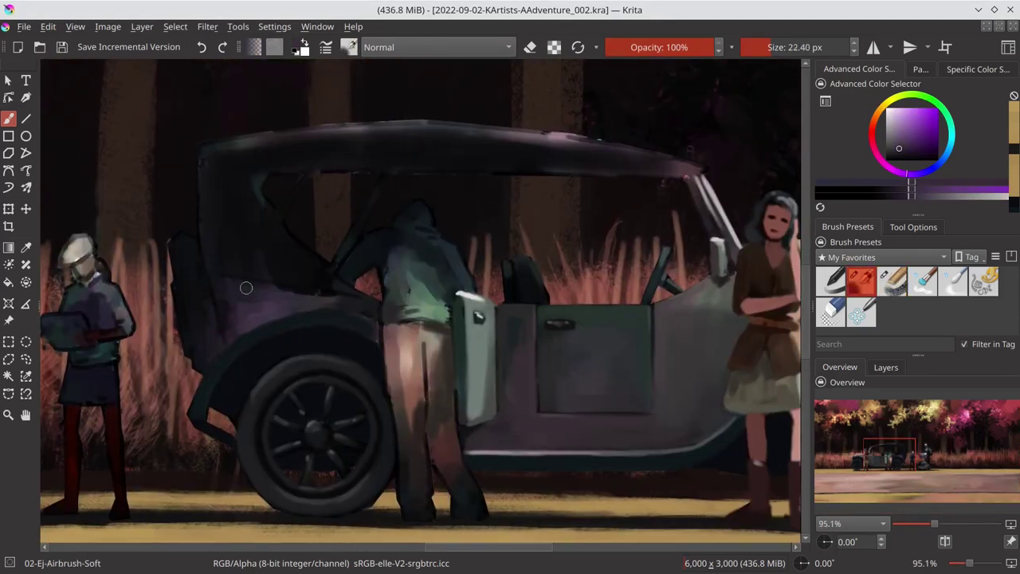
left_click(471, 373)
key("ctrl+z")
left_click_drag(253, 279, 213, 341)
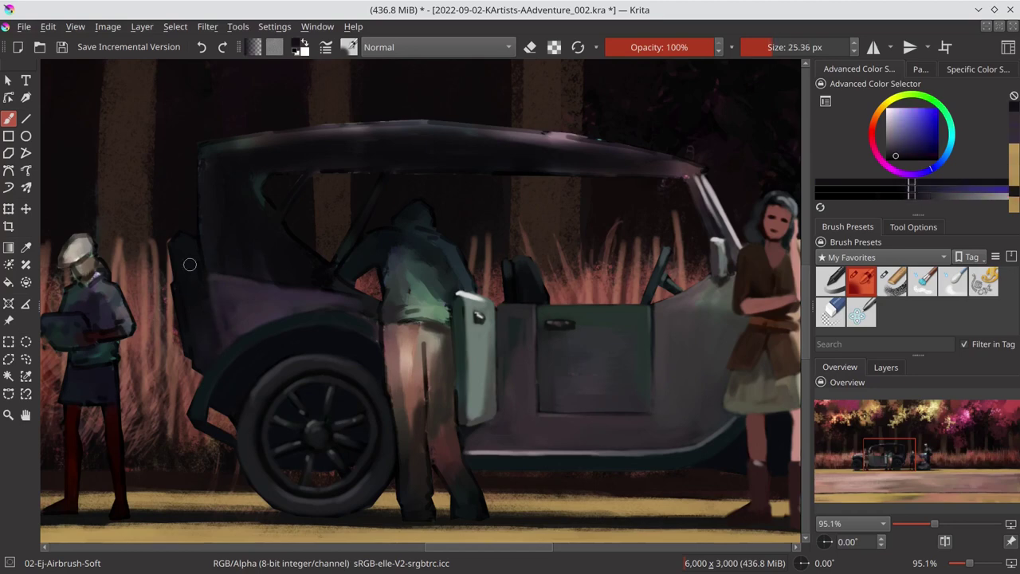
Step: Shrink the brush to about 15 px and sample teal-grey and dark red tones
key("bracketleft")
key("bracketleft")
key("bracketleft")
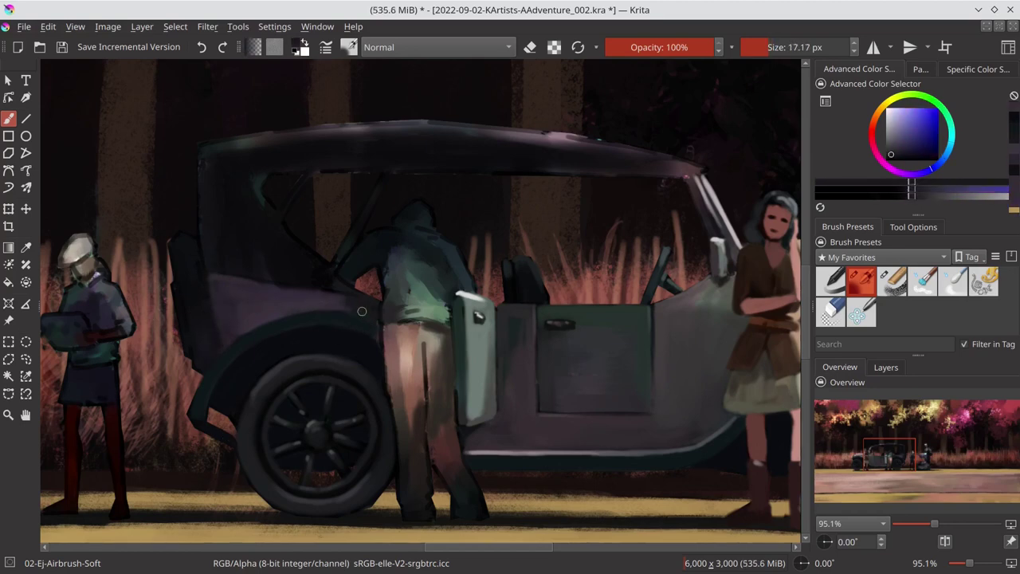
left_click(335, 327, "ctrl")
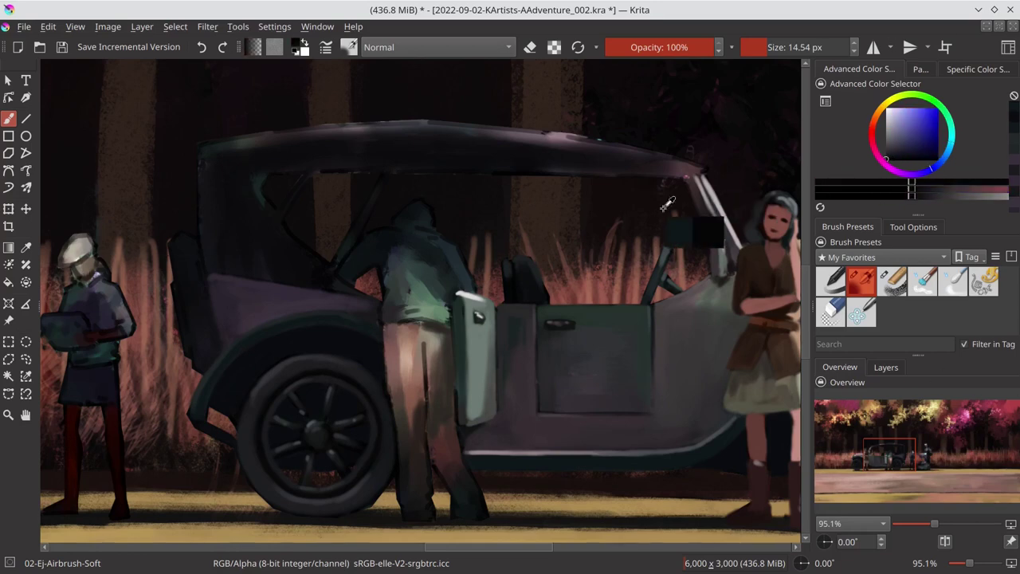
left_click(896, 157)
key("bracketright")
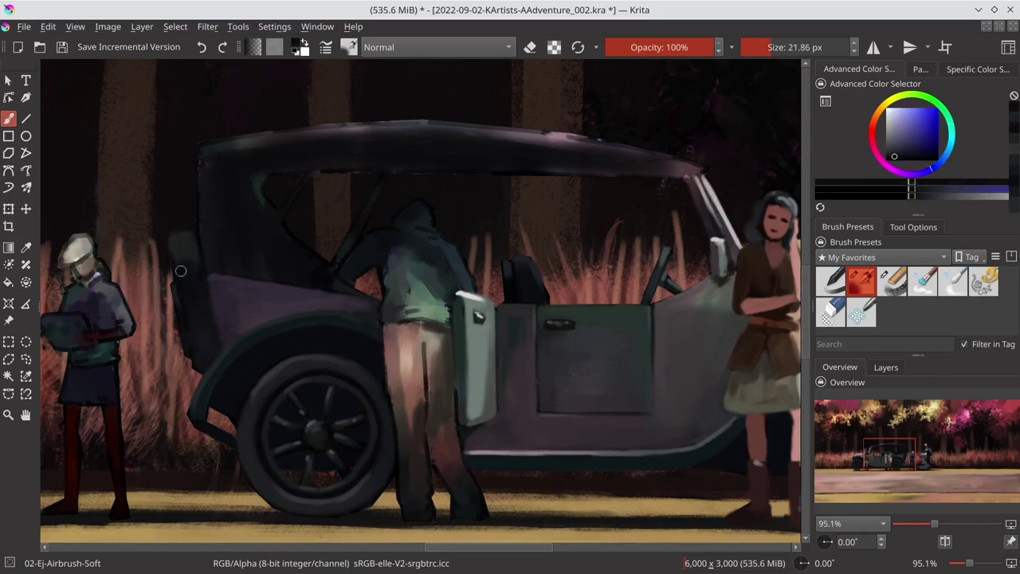
left_click(180, 239, "ctrl")
key("bracketleft")
left_click(188, 362, "ctrl")
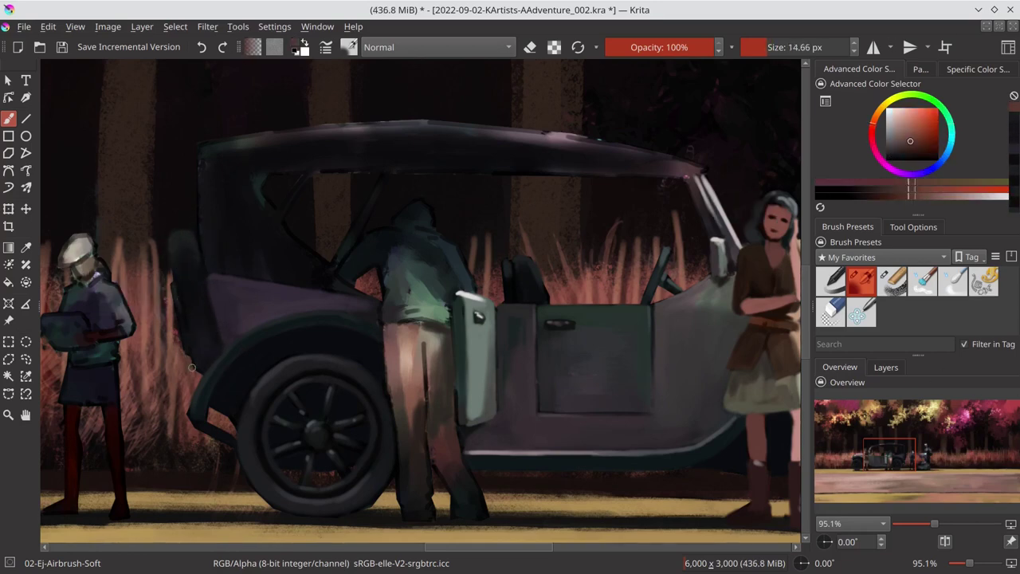
left_click(189, 399, "ctrl")
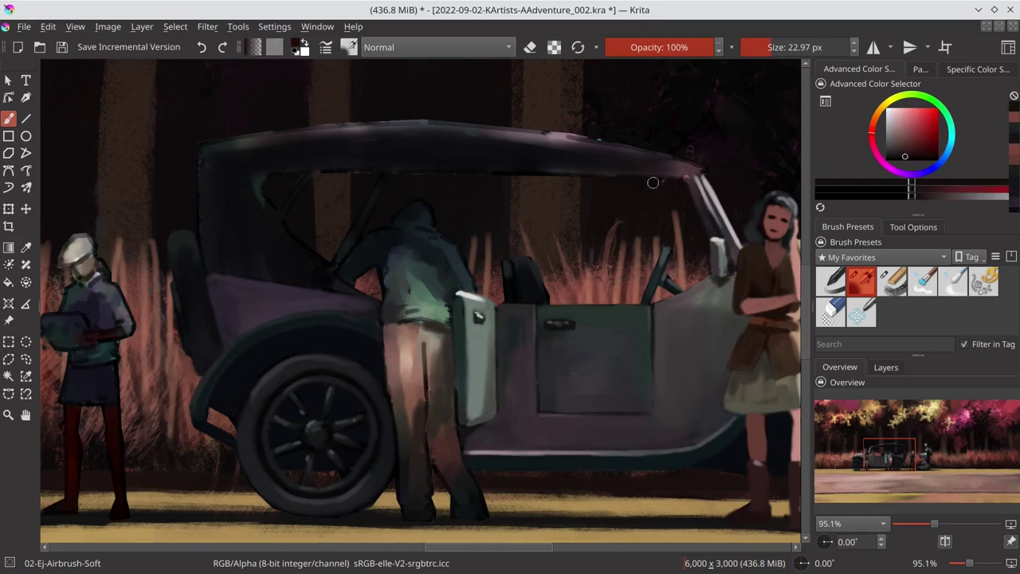
Step: Pick a dark blue-grey and paint a dark stroke along the mechanic's leg edge
key("bracketright")
left_click(429, 425, "ctrl")
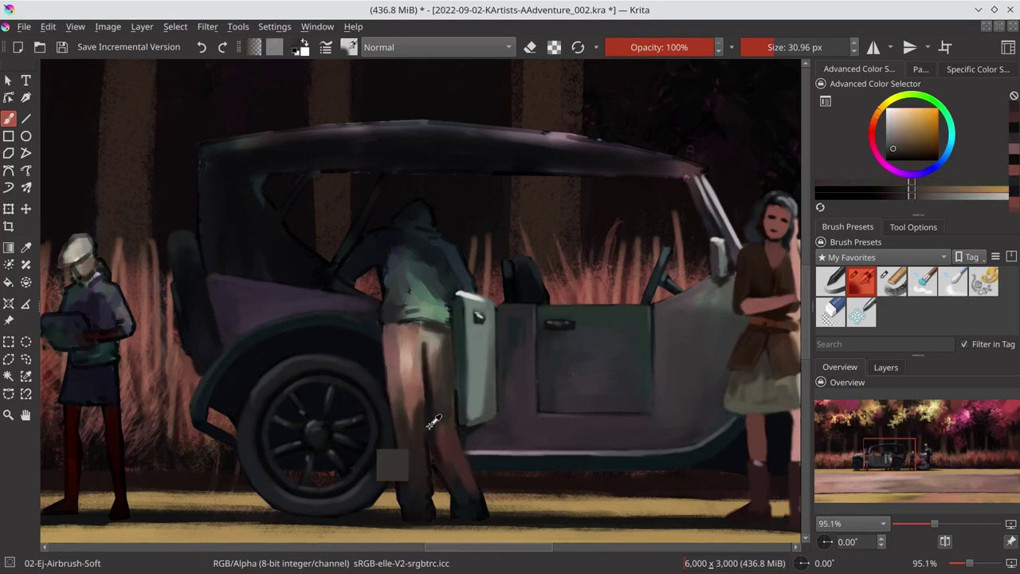
left_click(388, 325, "ctrl")
key("bracketleft")
key("bracketleft")
key("bracketleft")
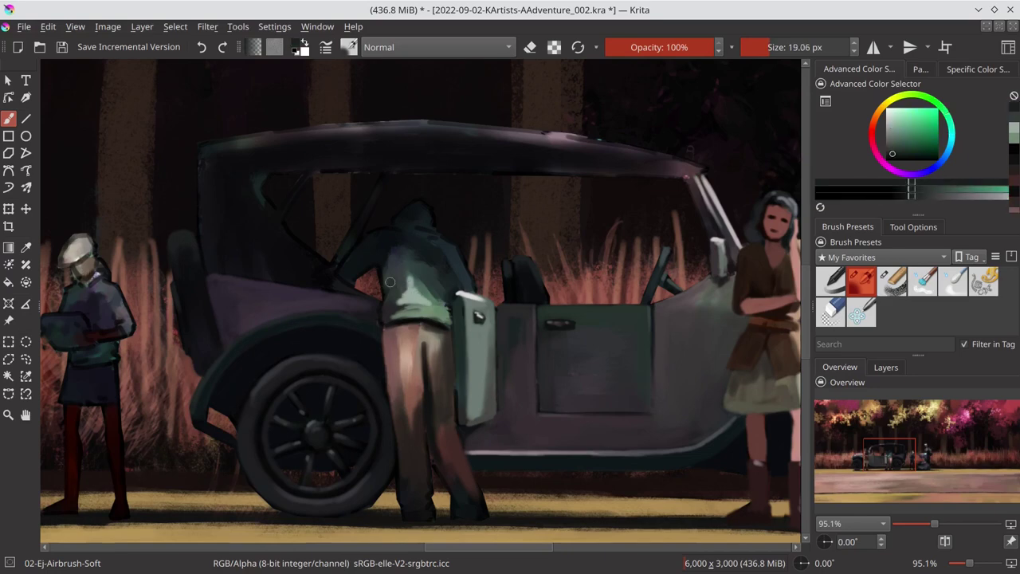
left_click(372, 365, "ctrl")
key("bracketleft")
key("bracketleft")
key("bracketright")
key("bracketright")
left_click_drag(452, 409, 447, 369)
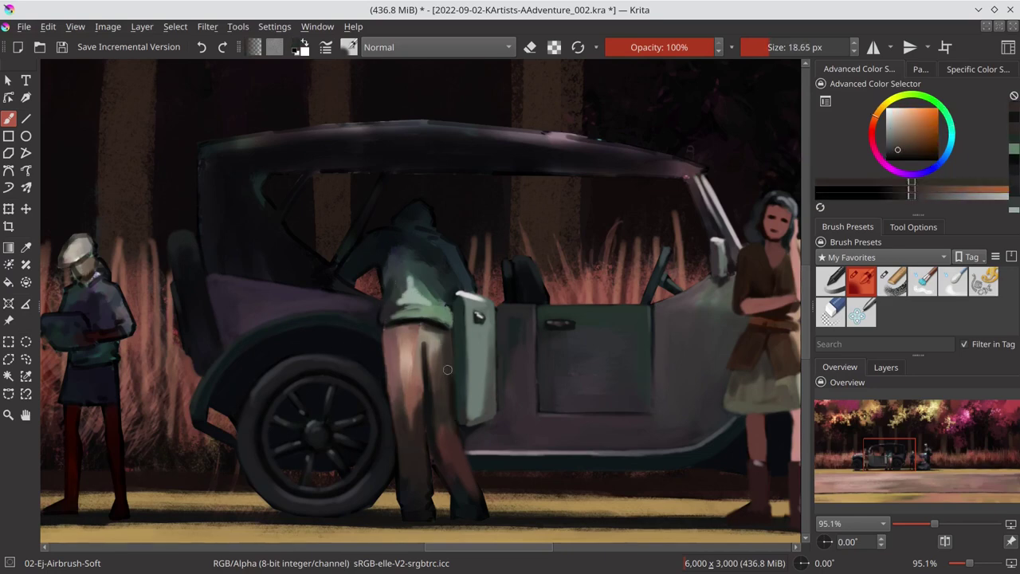
Step: Paint light pink skin strokes down the mechanic's legs and darken their edges
left_click(394, 342, "ctrl")
key("bracketleft")
key("bracketleft")
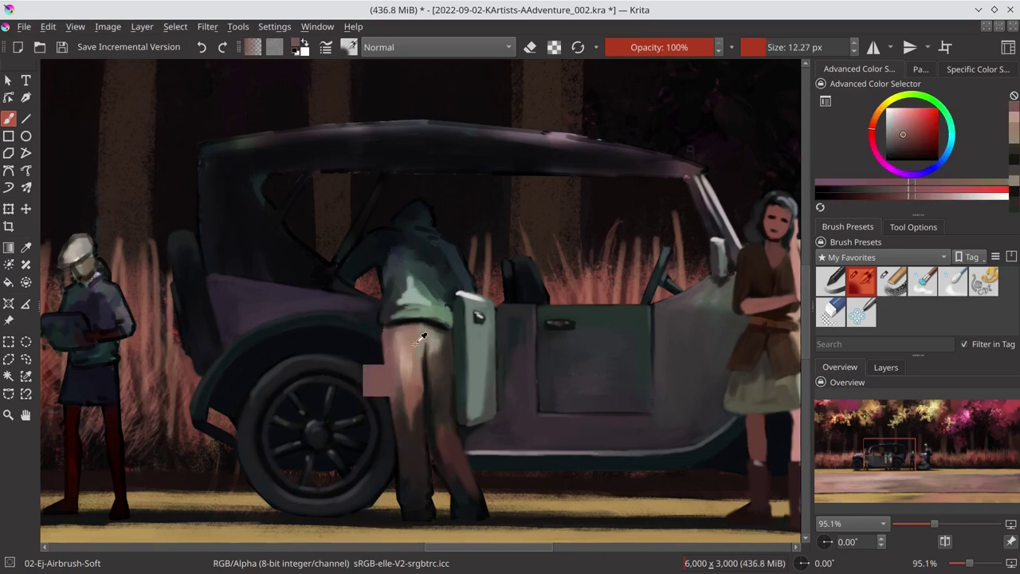
mouse_move(394, 339)
left_mouse_down()
mouse_move(403, 486)
mouse_move(471, 422)
left_mouse_up()
left_click(425, 466, "ctrl")
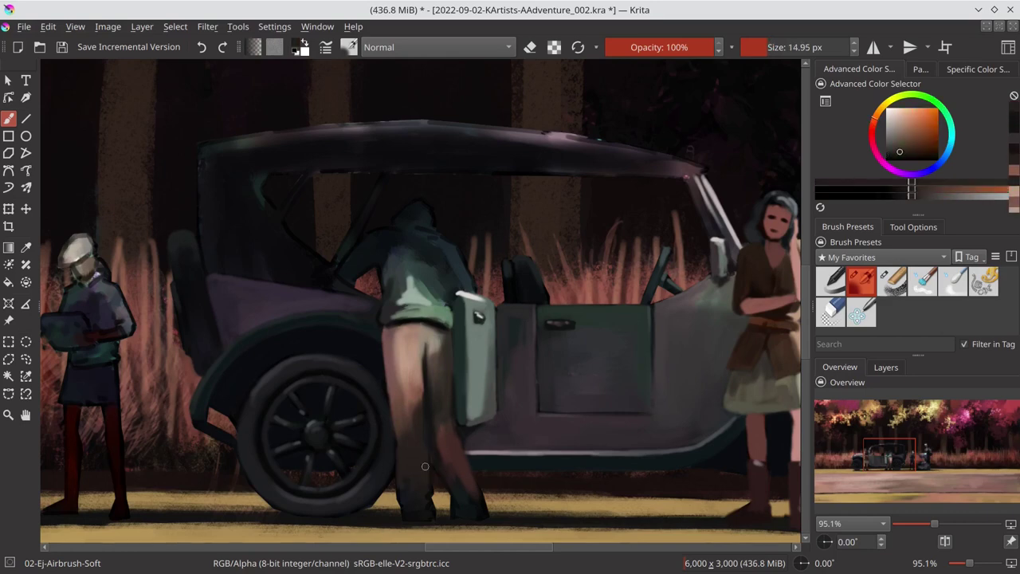
key("bracketright")
left_click_drag(403, 410, 403, 434)
mouse_move(390, 343)
left_mouse_down()
mouse_move(398, 422)
mouse_move(384, 346)
left_mouse_up()
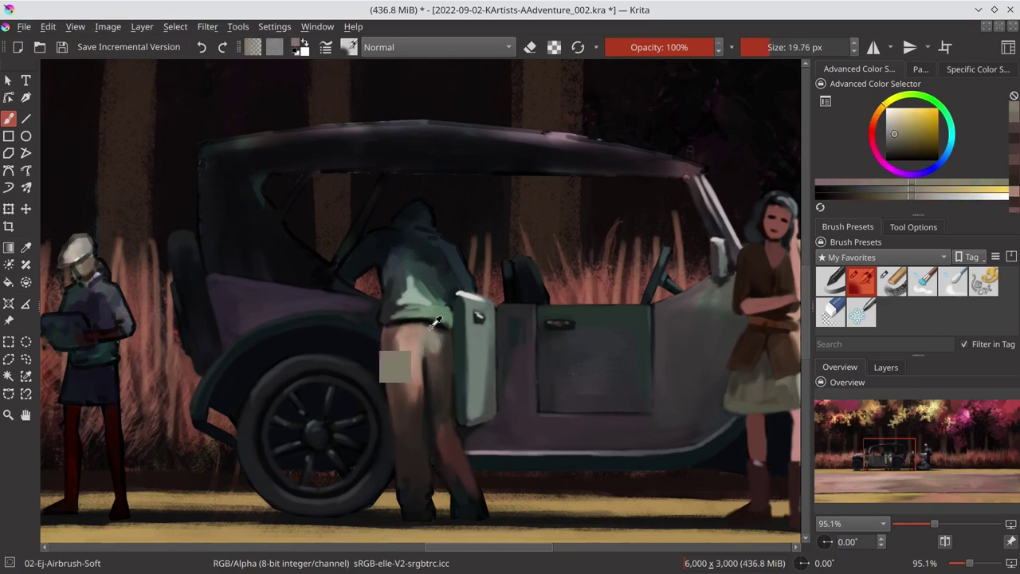
Step: Sample light teal, orange-brown, dusty red, peach and slate tones from the painting
key("bracketleft")
left_click(410, 310, "ctrl")
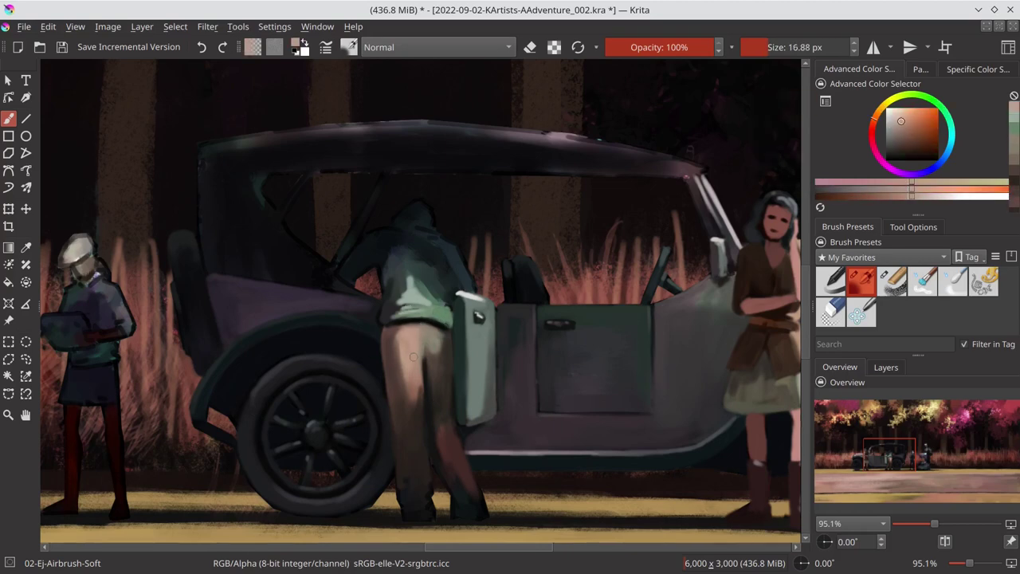
left_click(446, 478, "ctrl")
key("bracketright")
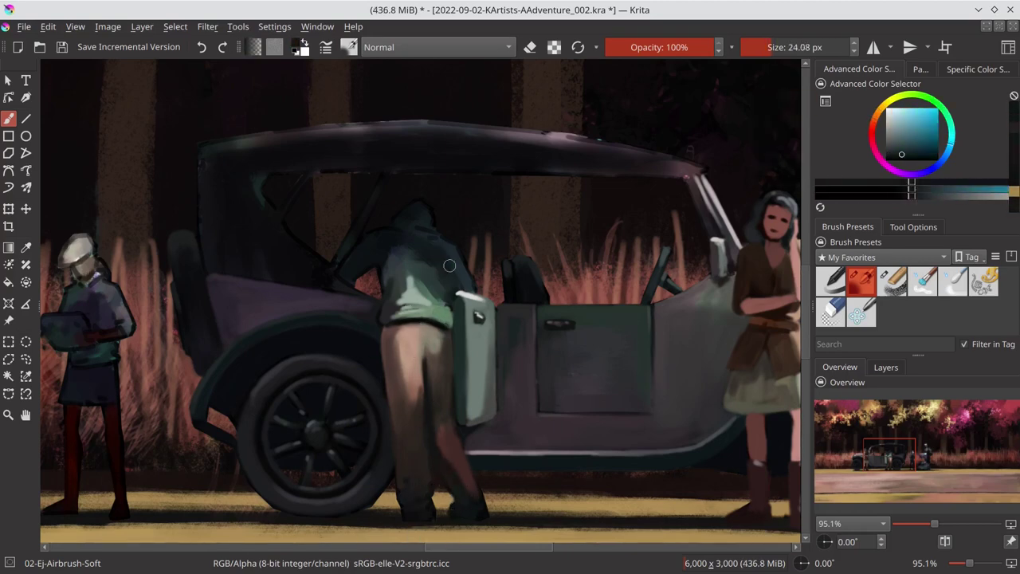
key("bracketright")
key("bracketright")
left_click(388, 263, "ctrl")
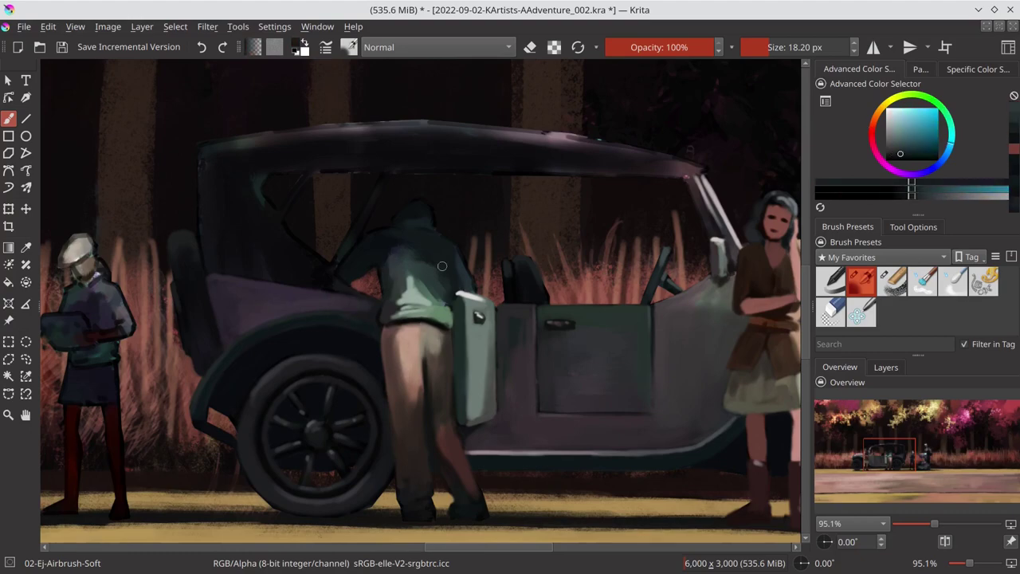
key("bracketleft")
key("bracketleft")
key("bracketleft")
left_click(470, 293, "ctrl")
left_click(426, 205, "ctrl")
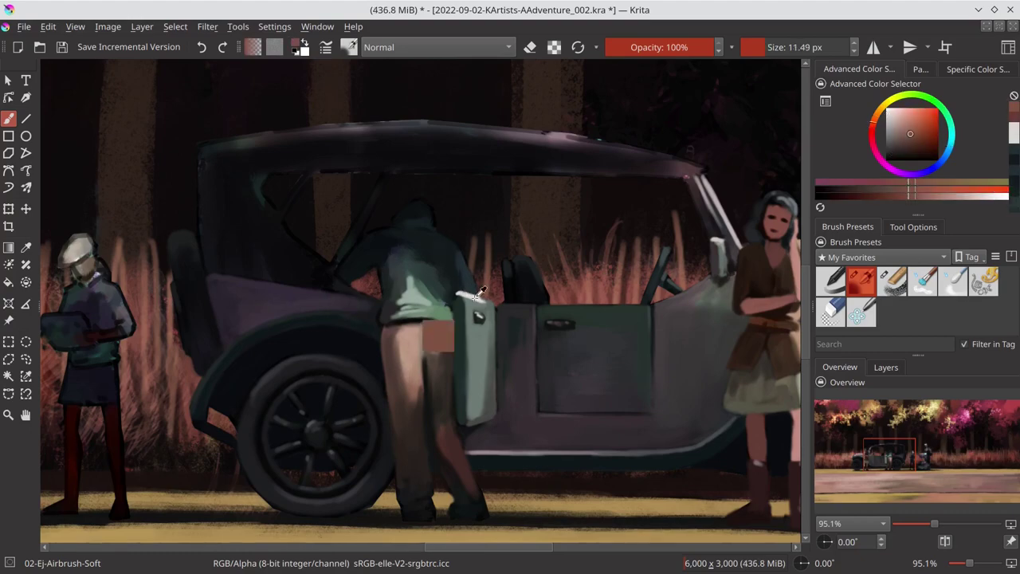
left_click(424, 404, "ctrl")
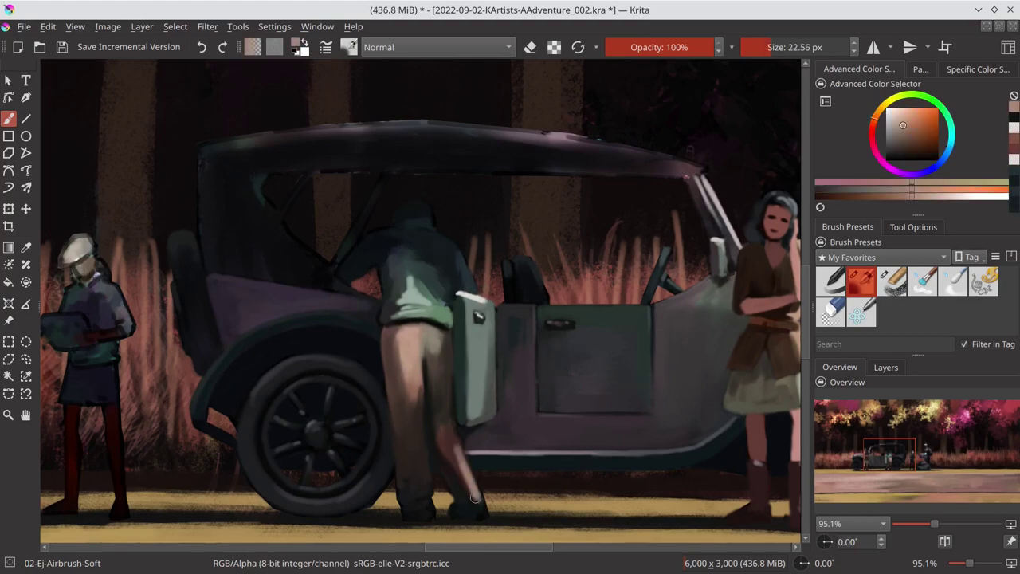
Step: Tilt the view to the car roof and cover the reddish spot at its corner
scroll(424, 404, "down", 5)
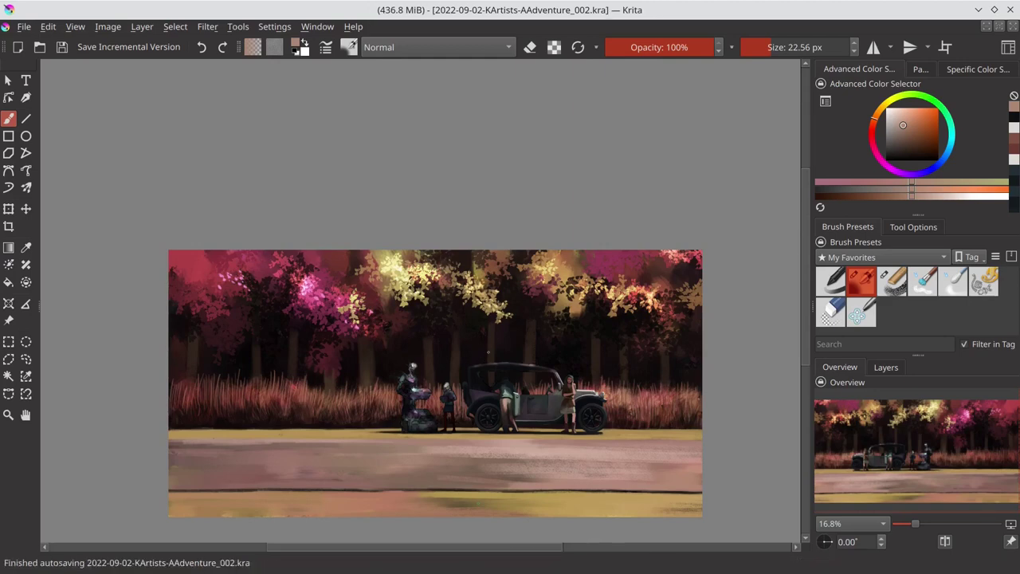
scroll(485, 395, "up", 5)
left_click(478, 302, "ctrl")
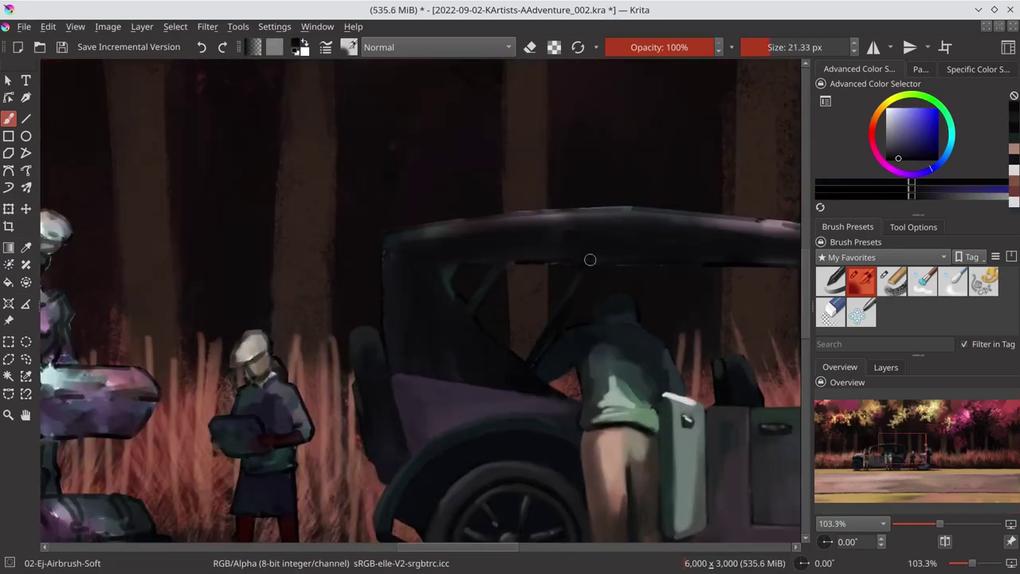
left_click_drag(589, 257, 467, 326)
left_click(421, 322, "ctrl")
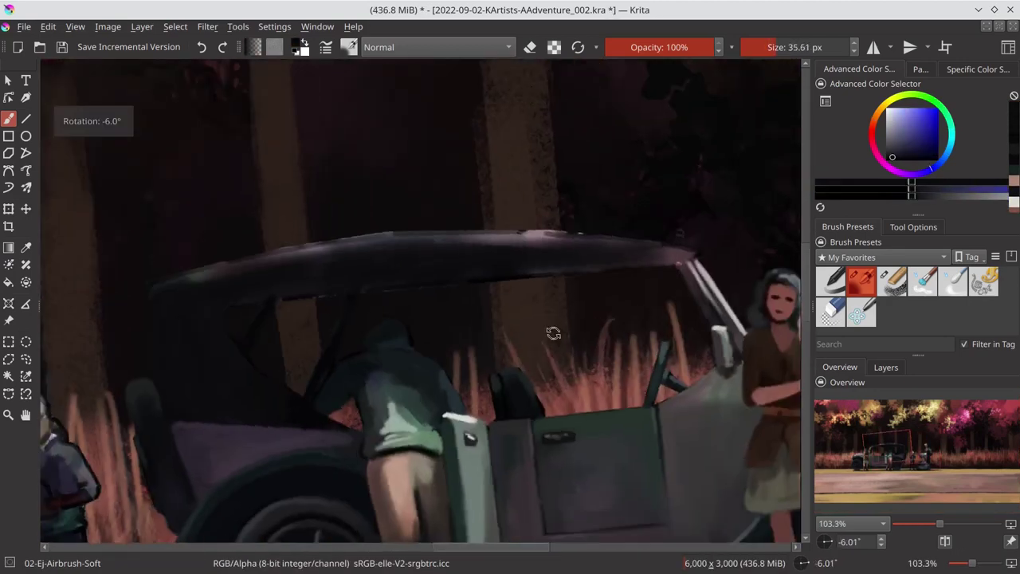
mouse_move(406, 237)
left_mouse_down()
mouse_move(550, 335)
mouse_move(390, 269)
left_mouse_up()
left_click_drag(647, 236, 666, 230)
Step: Repaint the highlight along the car roof edge with sampled colours
left_click(390, 283, "ctrl")
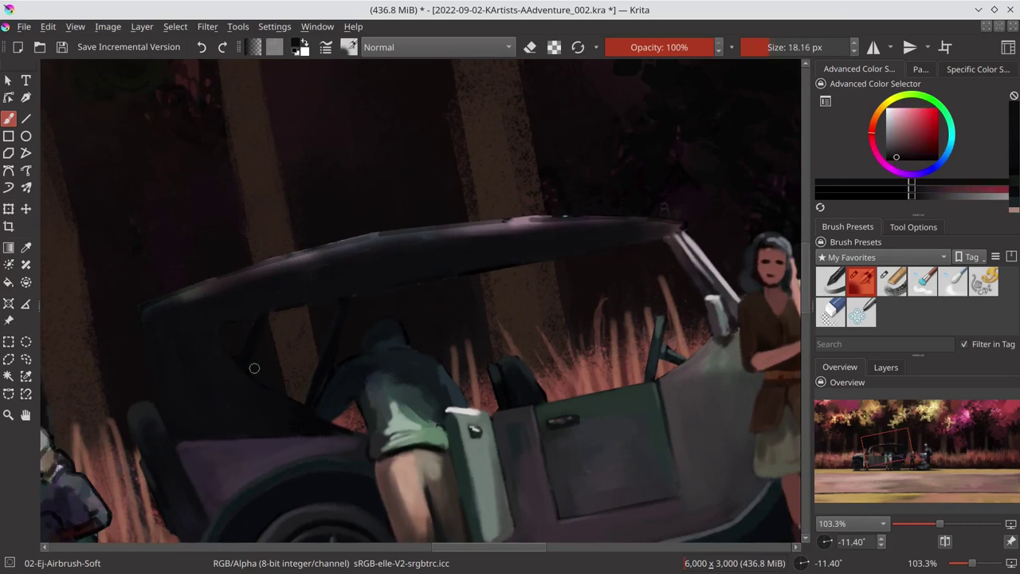
left_click(267, 310, "ctrl")
left_click(313, 405, "ctrl")
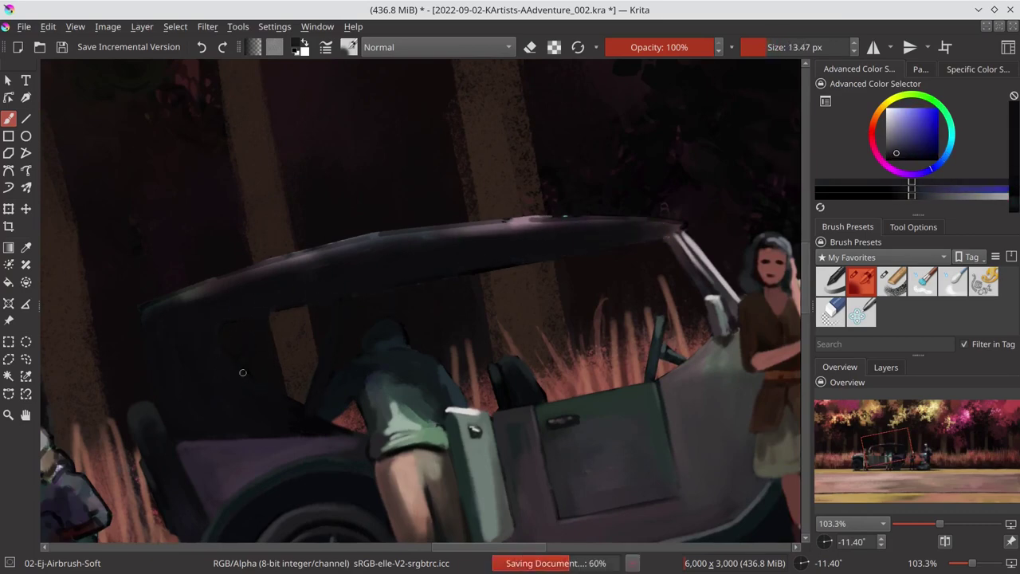
scroll(315, 367, "down", 5)
scroll(446, 335, "up", 5)
left_click(334, 275, "ctrl")
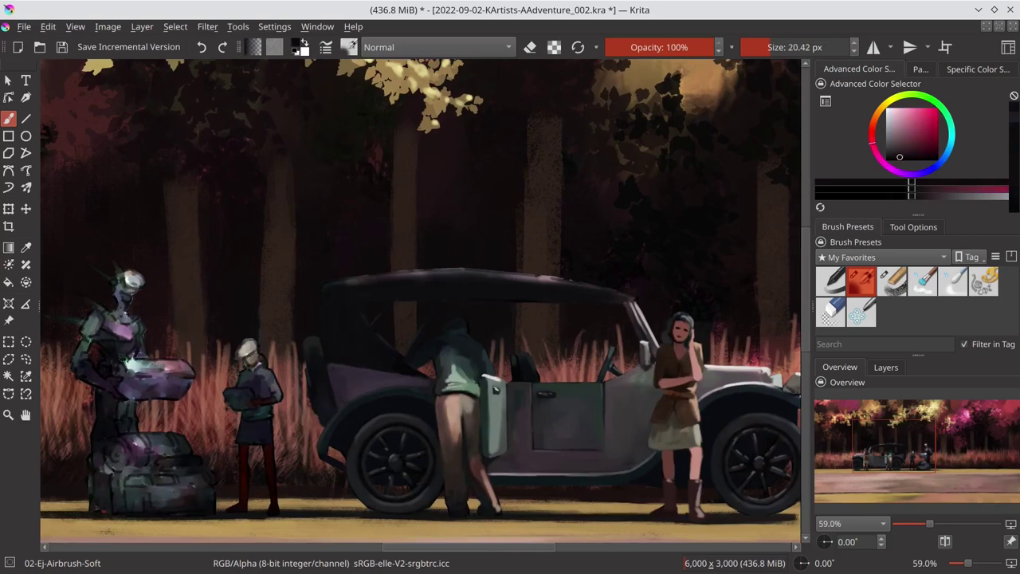
scroll(446, 334, "up", 2)
left_click(299, 276, "ctrl")
left_click_drag(577, 268, 391, 263)
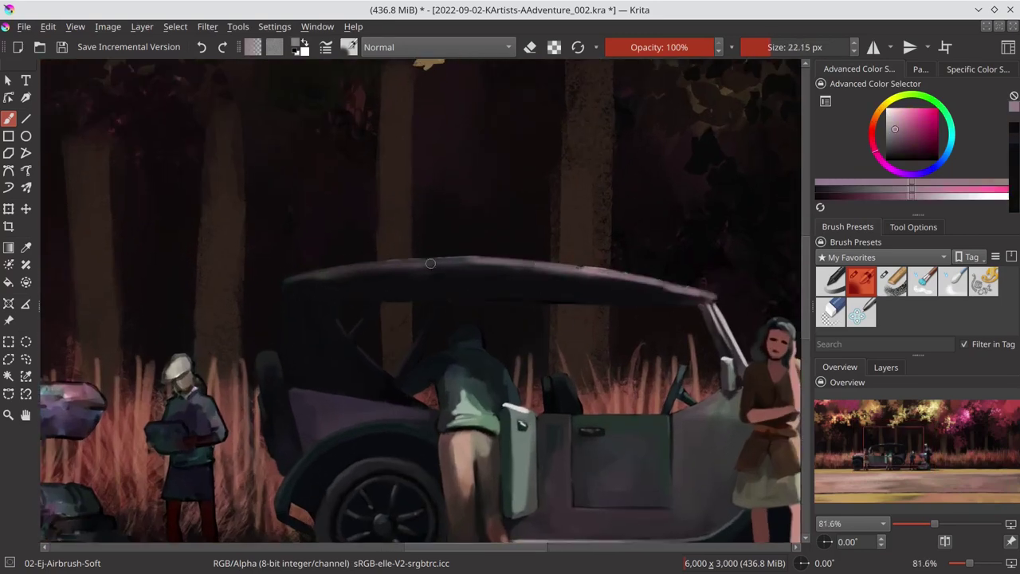
Step: Refine the roof edge in grey-pink, light pink and peach, reaching its left end
left_click(341, 298, "ctrl")
left_click(285, 275, "ctrl")
scroll(554, 275, "up", 1)
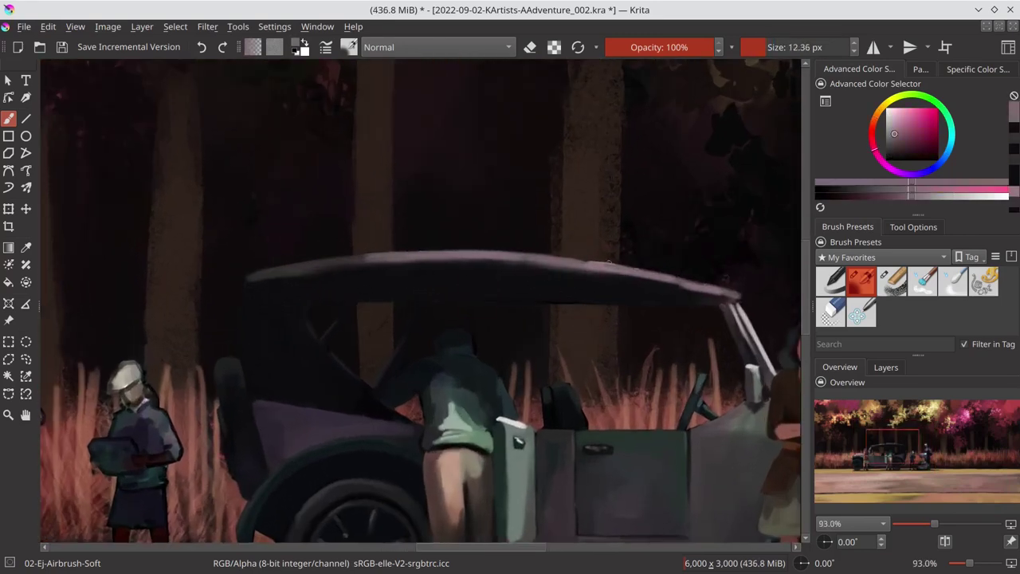
left_click(699, 271, "ctrl")
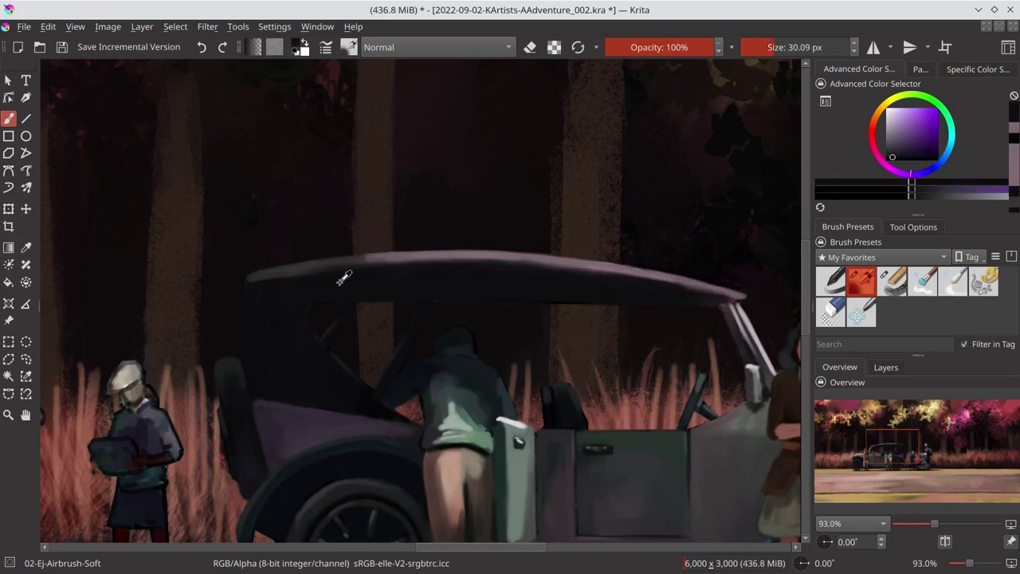
left_click_drag(341, 274, 174, 265)
left_click(574, 299, "ctrl")
left_click_drag(575, 300, 518, 239)
left_click_drag(168, 319, 550, 238)
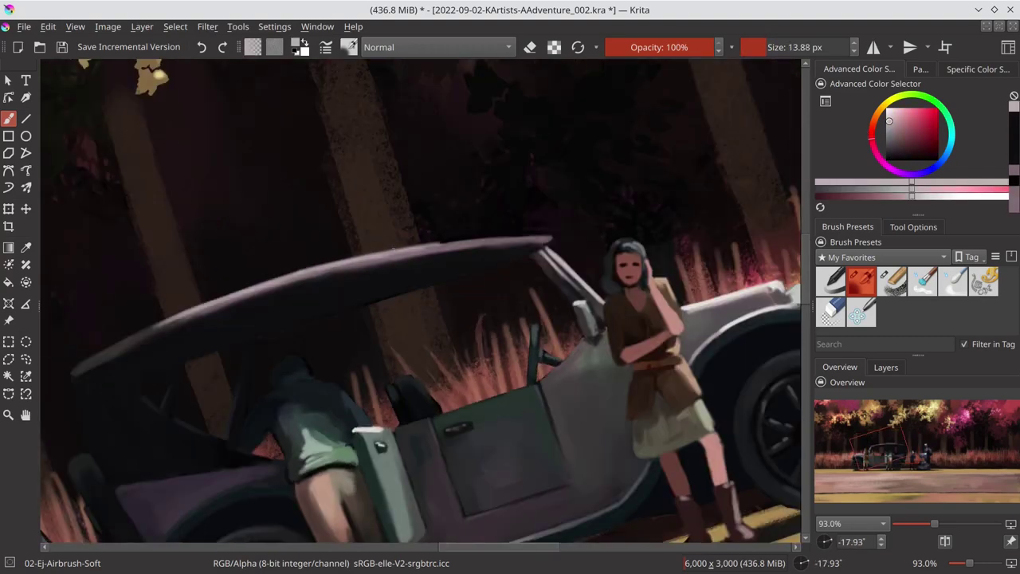
left_click(520, 238, "ctrl")
left_click_drag(322, 267, 521, 238)
left_click(213, 307, "ctrl")
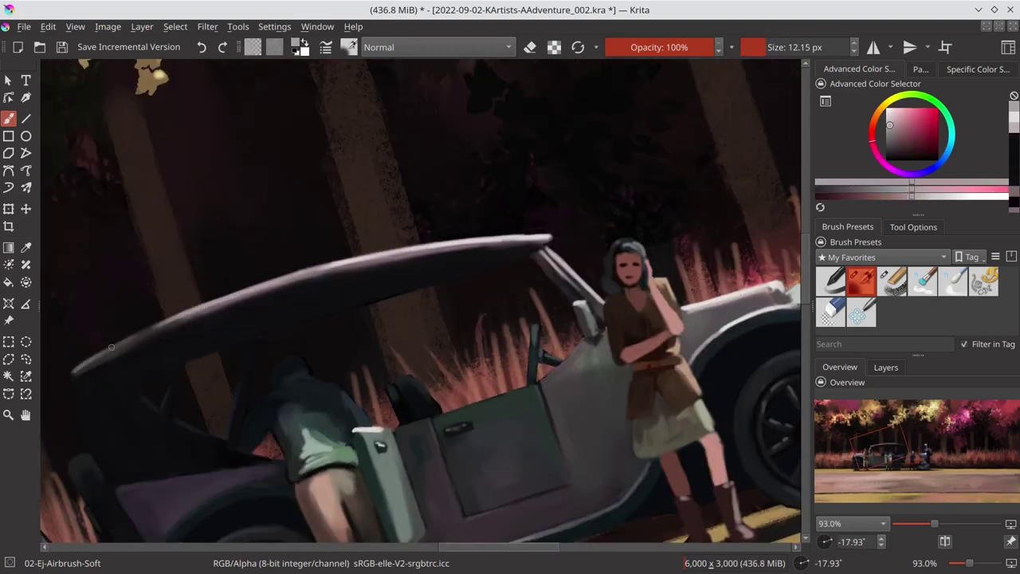
Step: Reset the view rotation to 0°, fit the painting, and save it
key("5")
key("2")
key("ctrl+s")
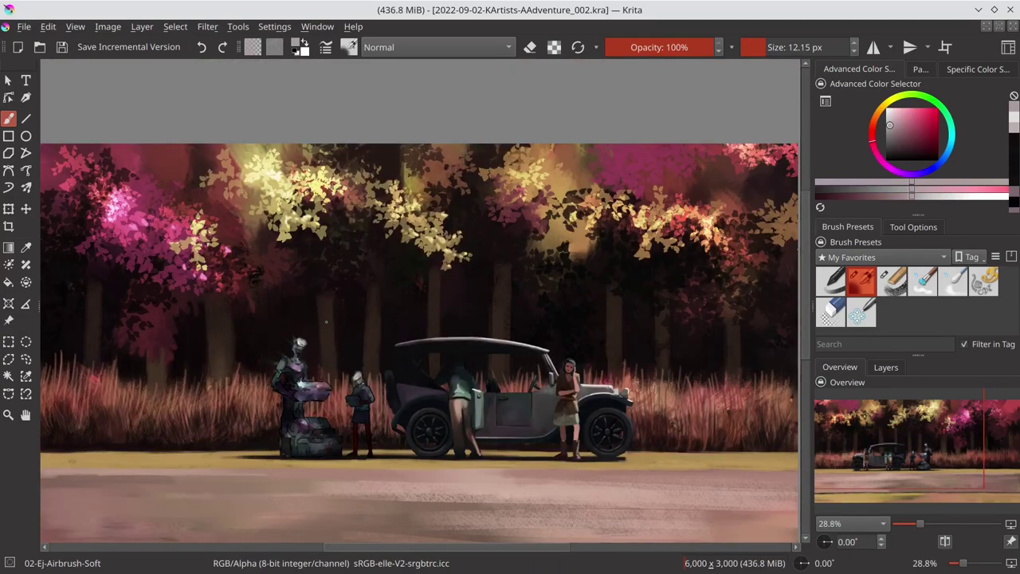
scroll(326, 322, "up", 5)
Step: Undo a trial red stroke on the girl's leg, then shade her shirt blue-violet
left_click(223, 374, "ctrl")
left_click_drag(261, 351, 266, 390)
left_click_drag(271, 443, 268, 392)
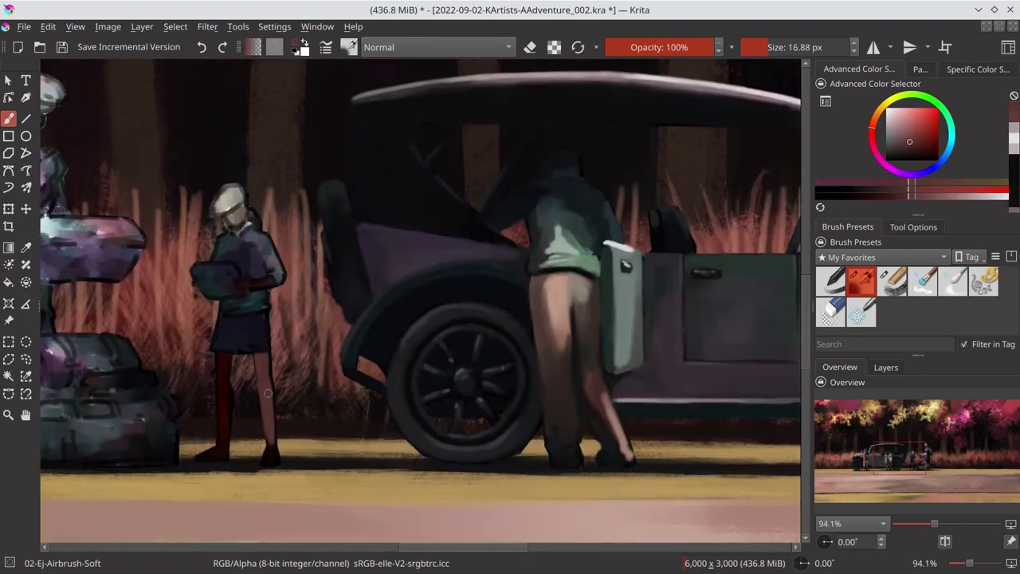
key("ctrl+z")
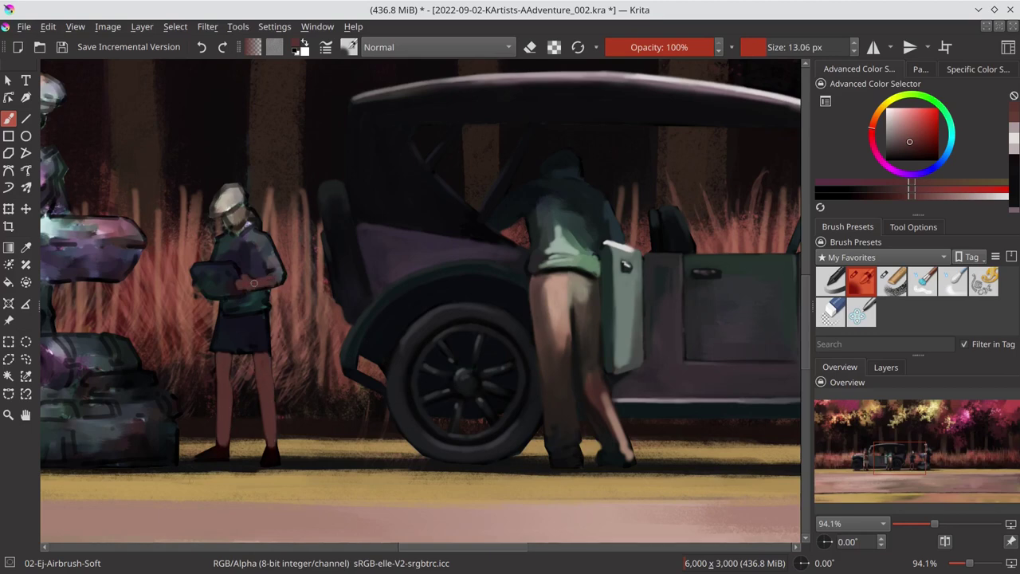
key("bracketleft")
key("bracketleft")
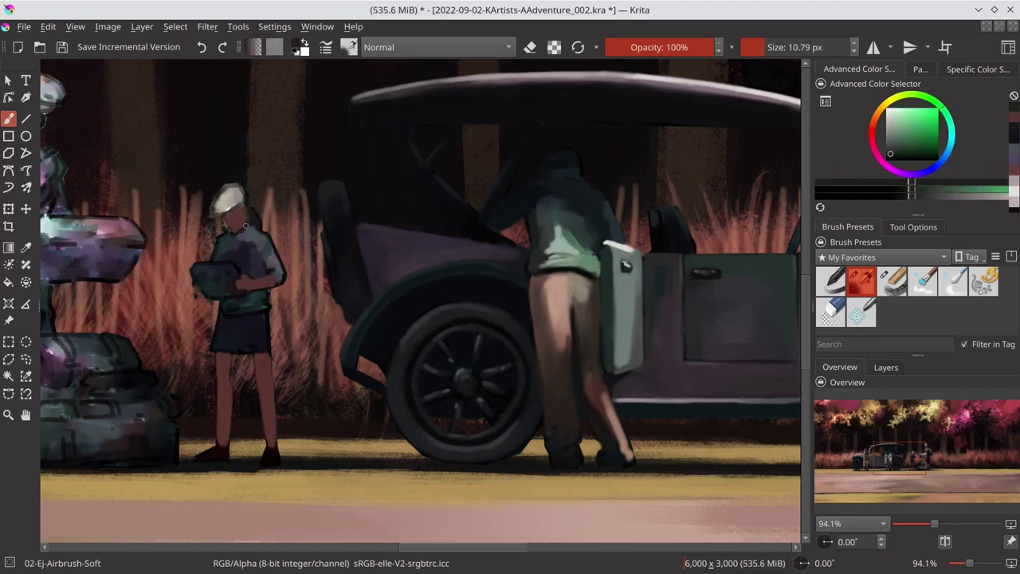
left_click(242, 279, "ctrl")
left_click_drag(257, 236, 274, 270)
Step: Darken the girl's cap with a sampled tone
left_click(231, 255, "ctrl")
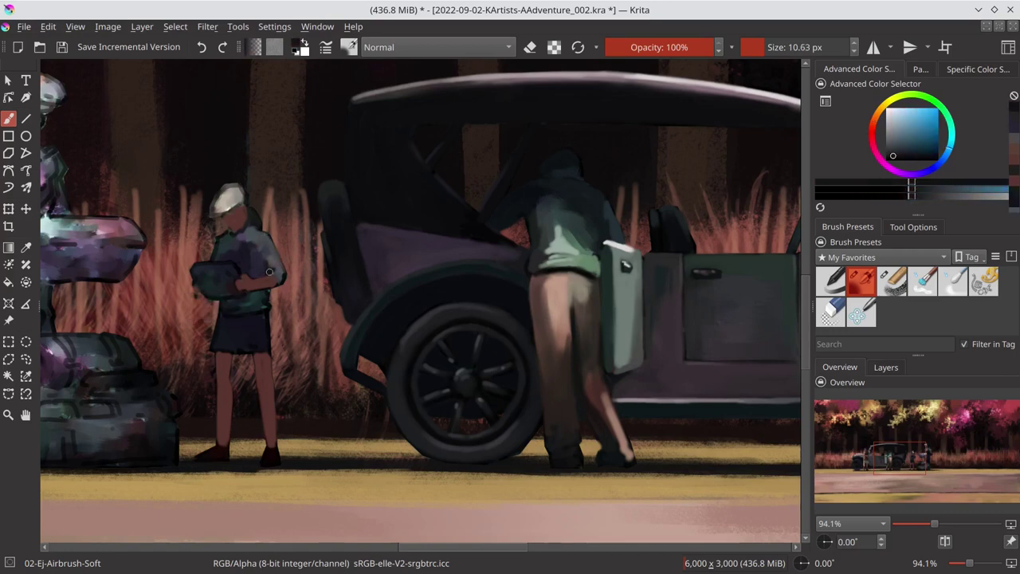
key("bracketright")
key("bracketright")
key("bracketright")
key("bracketleft")
key("bracketleft")
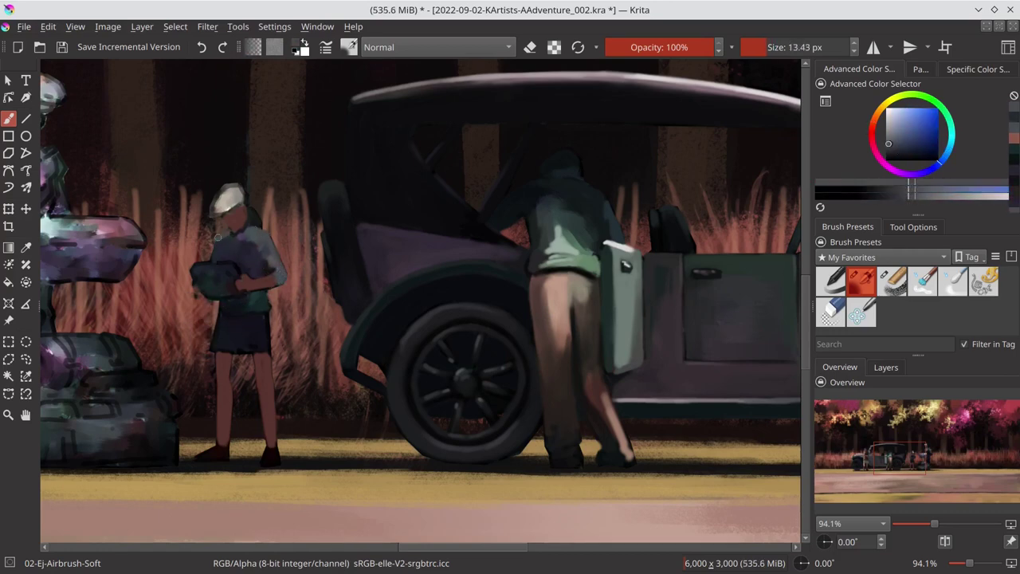
left_click(247, 281, "ctrl")
key("bracketright")
key("bracketright")
key("bracketright")
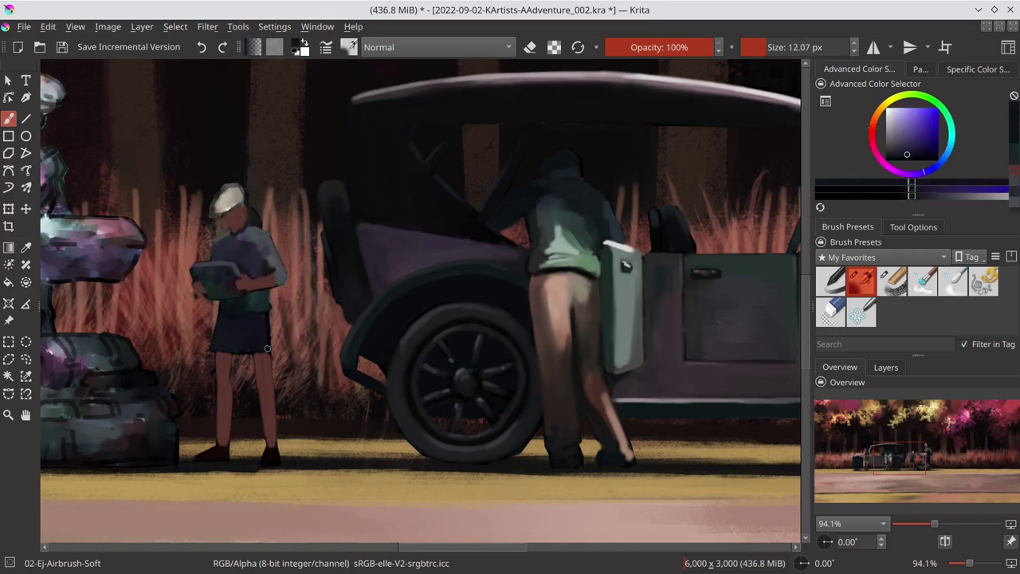
left_click_drag(217, 206, 236, 197)
left_click(236, 198, "ctrl")
key("bracketleft")
key("bracketleft")
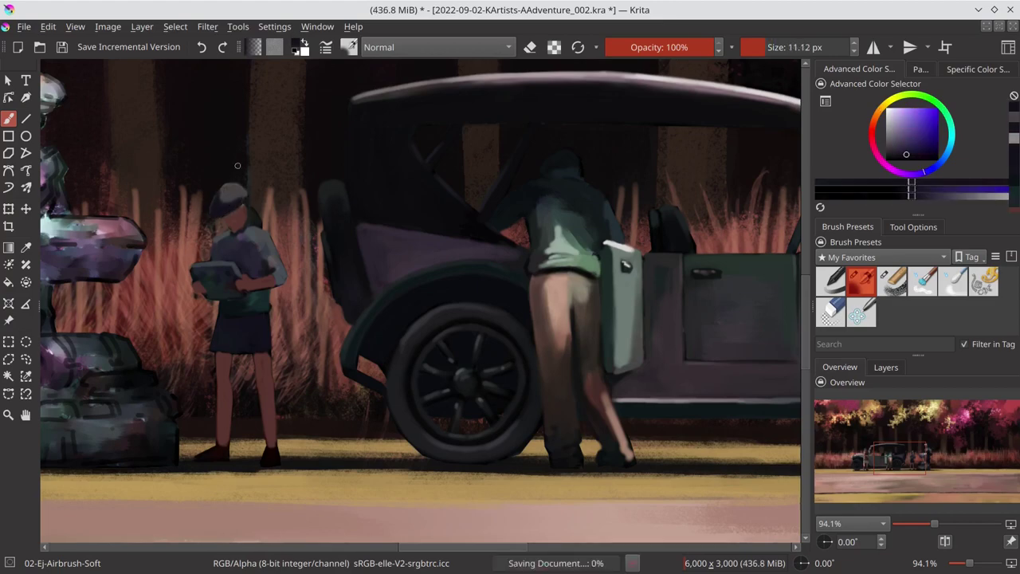
Step: Bring the robot and girl into view and sample purple, blue-grey and reddish-brown tones
mouse_move(464, 276)
left_mouse_down()
mouse_move(414, 276)
mouse_move(481, 277)
left_mouse_up()
mouse_move(413, 270)
left_mouse_down()
mouse_move(78, 271)
mouse_move(482, 295)
left_mouse_up()
left_click(301, 264, "ctrl")
key("bracketright")
key("bracketright")
key("bracketright")
key("bracketleft")
key("bracketleft")
key("bracketleft")
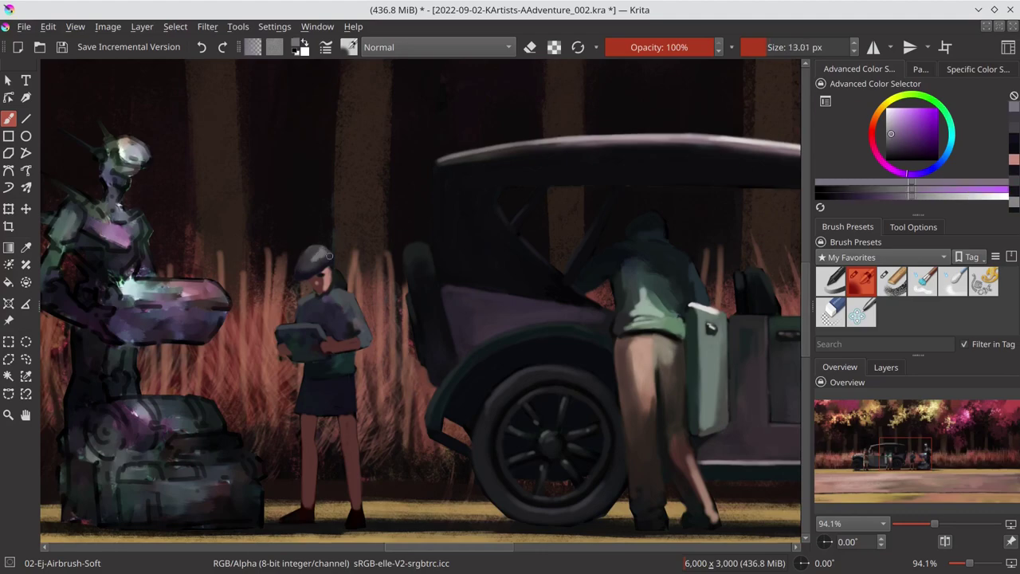
left_click(335, 351, "ctrl")
left_click(367, 304, "ctrl")
key("bracketright")
key("bracketright")
key("bracketright")
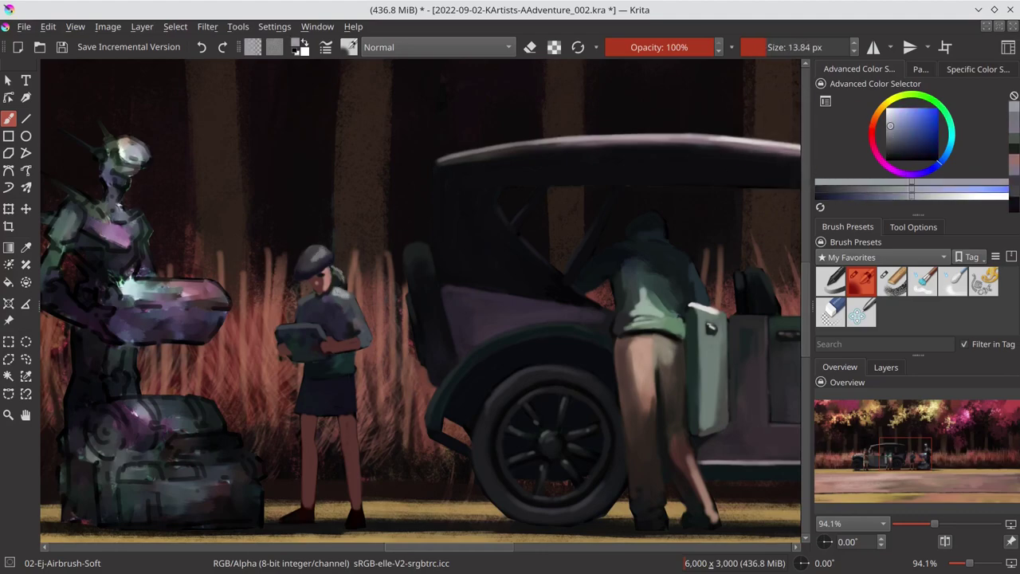
left_click(353, 301, "ctrl")
scroll(421, 303, "down", 5)
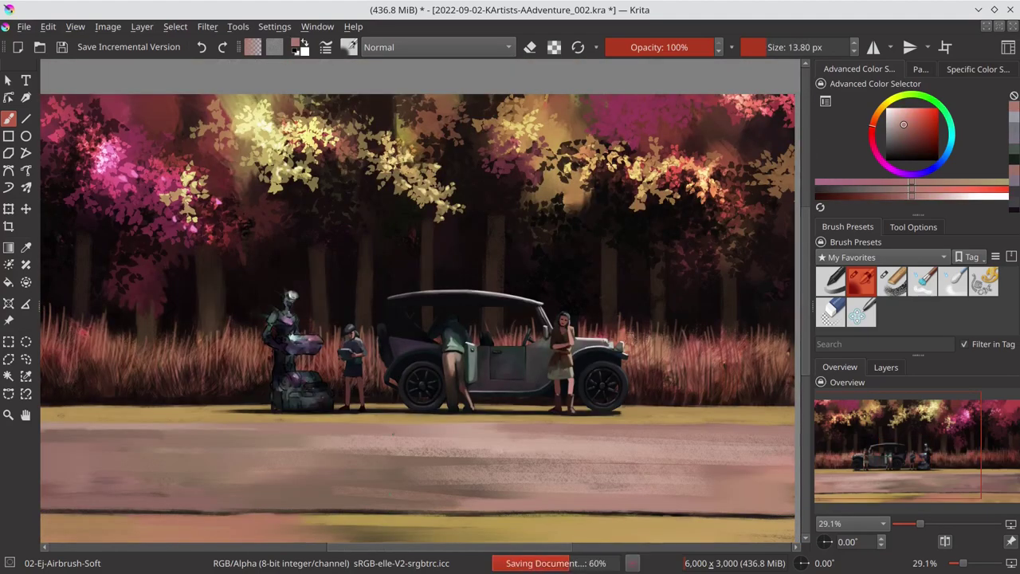
scroll(462, 342, "up", 5)
Step: Save the painting and display the layers list
left_click(450, 264, "ctrl")
key("bracketleft")
left_click(454, 277, "ctrl")
scroll(455, 277, "down", 5)
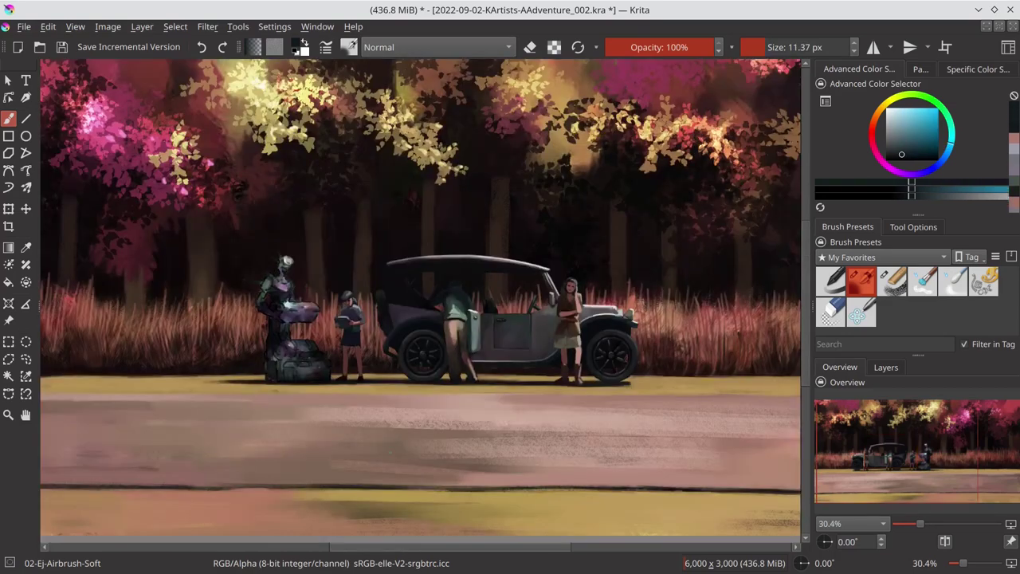
key("ctrl+s")
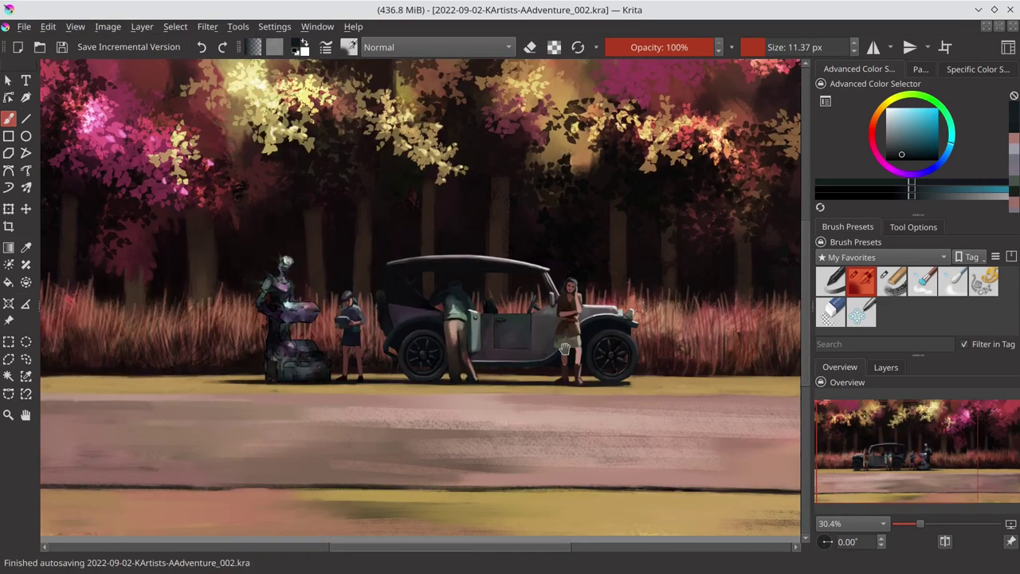
scroll(430, 319, "down", 2)
left_click(885, 366)
Step: Hide the og layer and return the docker to the canvas overview thumbnail
left_click(822, 441)
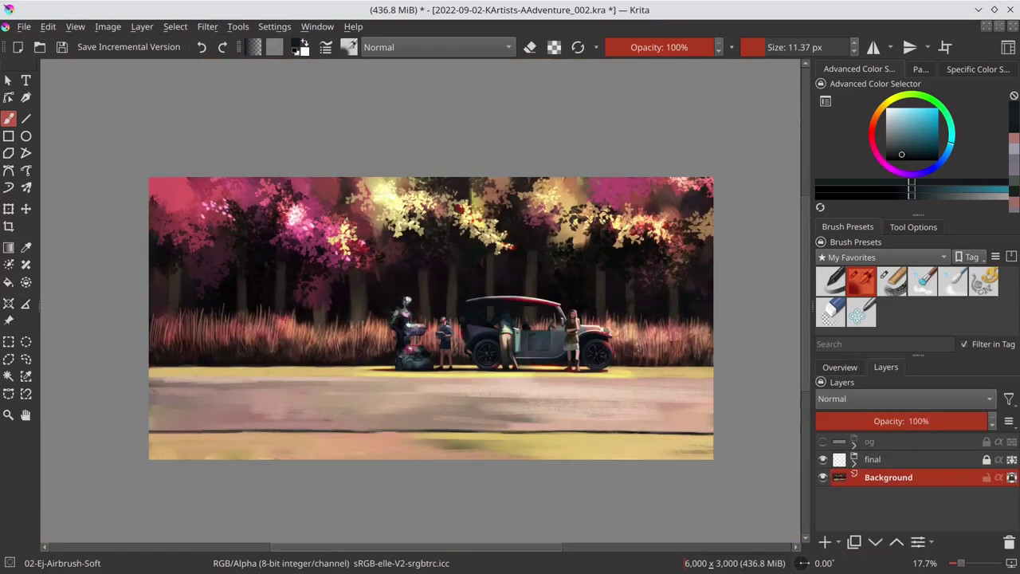
left_click(839, 368)
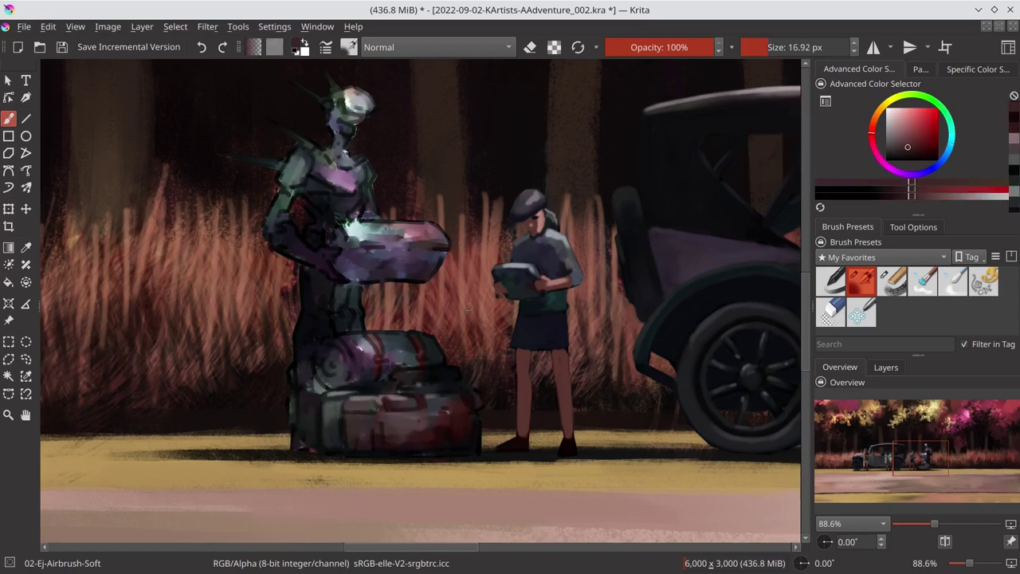
Step: Pick a dark pinkish red for the robot, zoom out, and save the painting
left_click(403, 396, "ctrl")
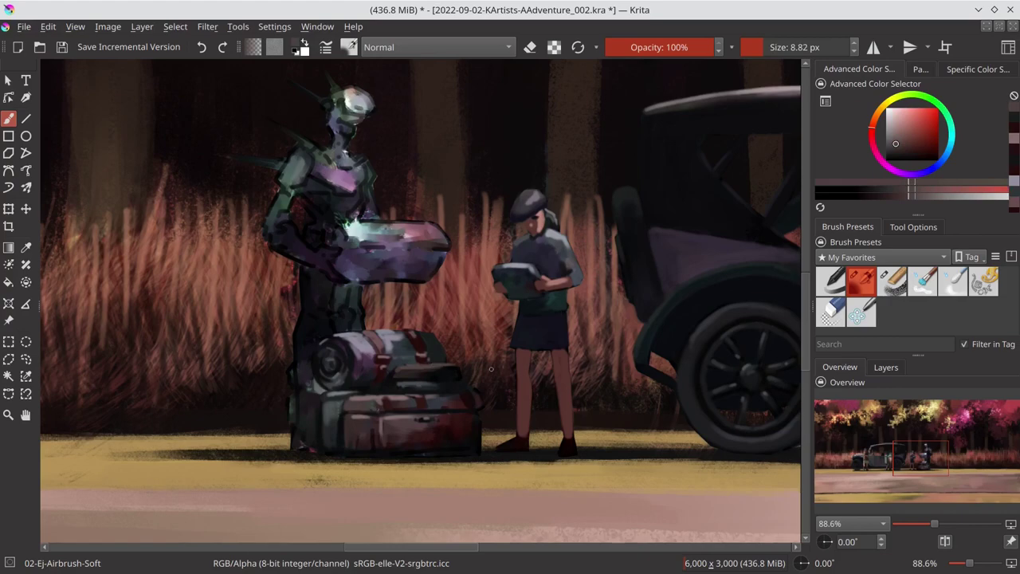
key("minus")
key("minus")
key("minus")
key("ctrl+s")
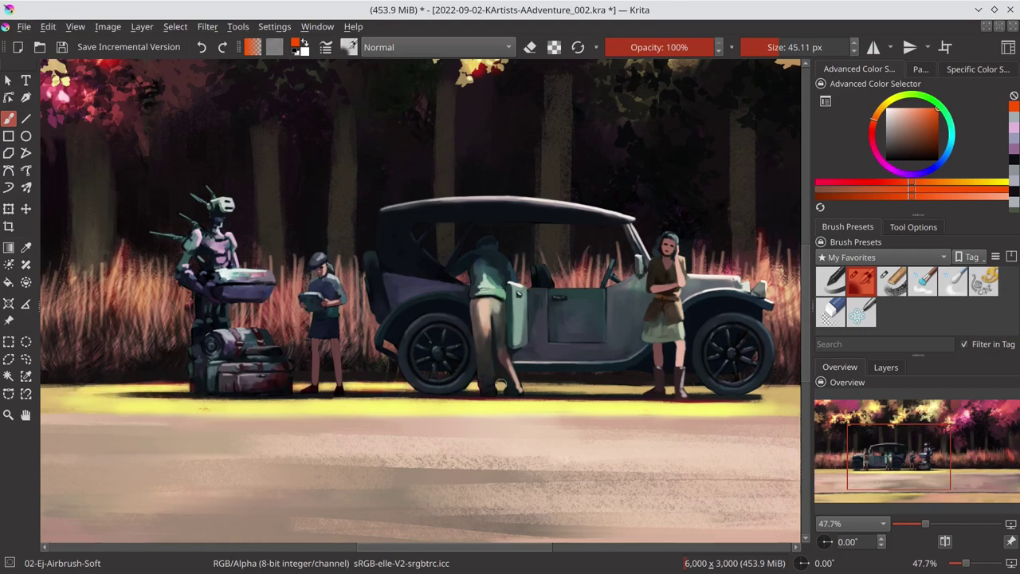
Step: Highlight the sunlit ground, car hood, running board and mechanic's legs and shirt
left_click_drag(560, 384, 597, 385)
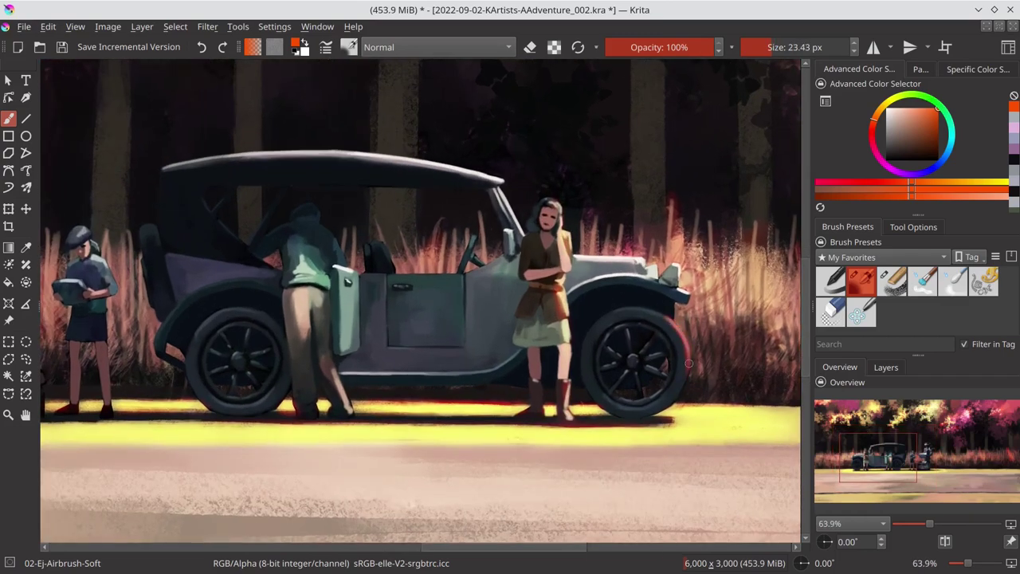
left_click_drag(621, 271, 577, 259)
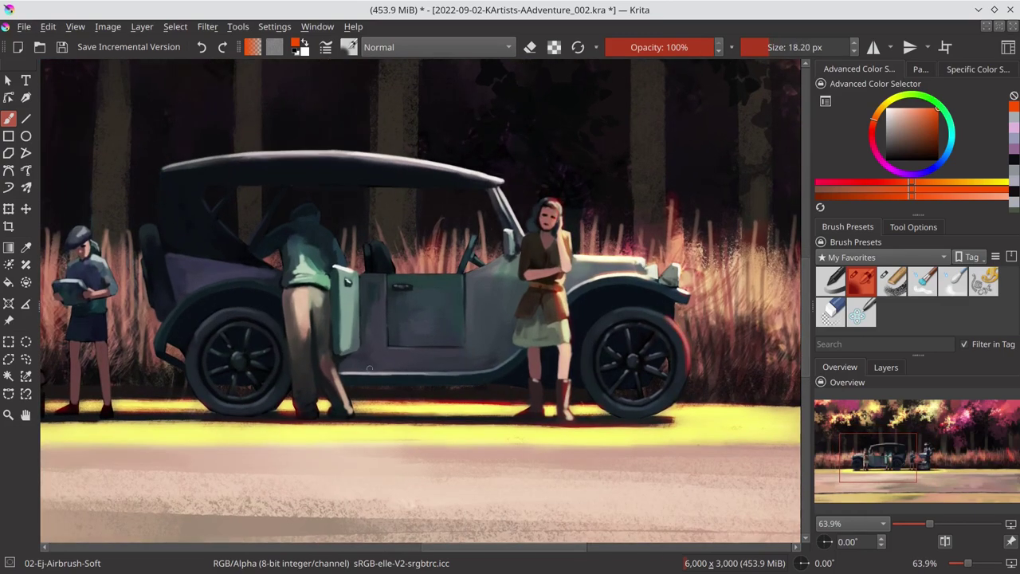
mouse_move(369, 368)
left_mouse_down()
mouse_move(340, 390)
mouse_move(298, 311)
mouse_move(344, 278)
left_mouse_up()
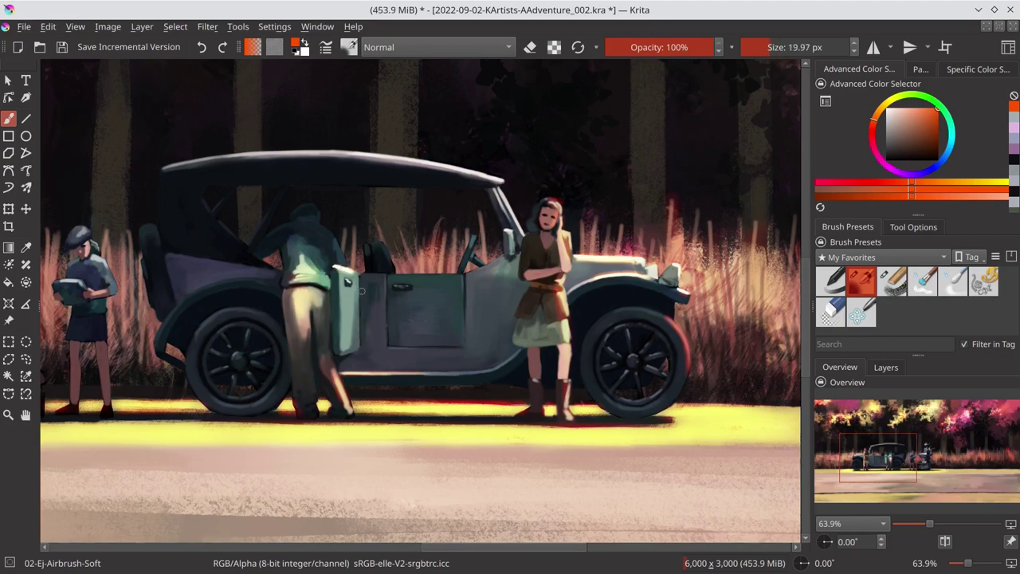
Step: Level the canvas rotation and add light highlights to the robot's shoulder and chest
mouse_move(528, 107)
left_mouse_down()
mouse_move(443, 157)
mouse_move(231, 182)
left_mouse_up()
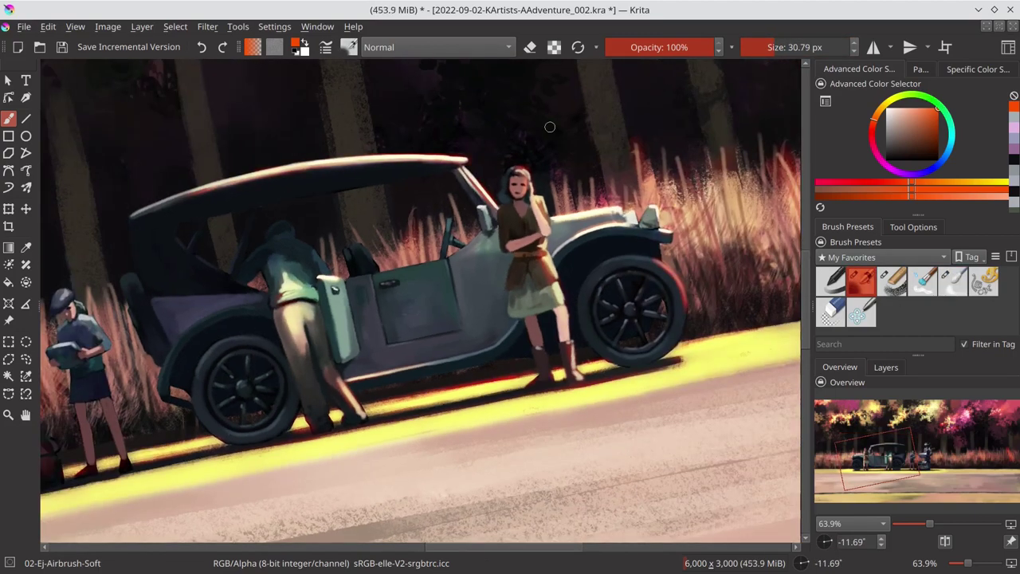
key("5")
left_click_drag(549, 126, 738, 147)
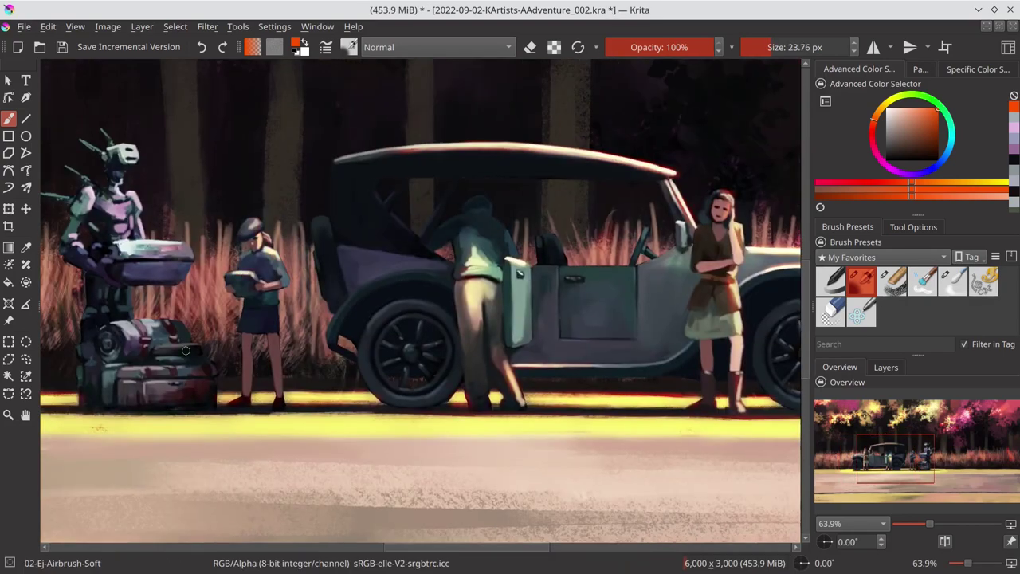
left_click_drag(186, 350, 301, 338)
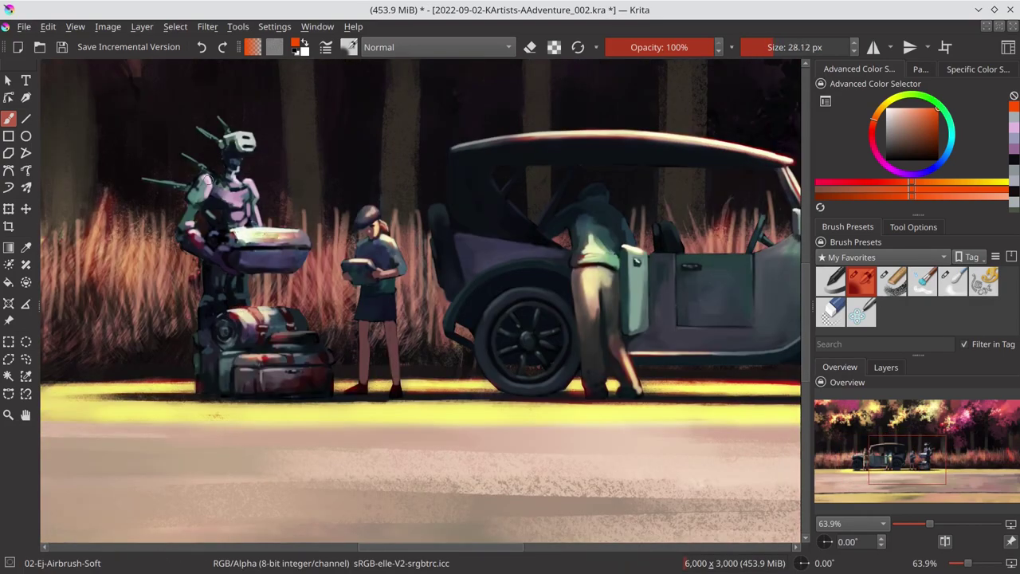
left_click_drag(230, 190, 259, 223)
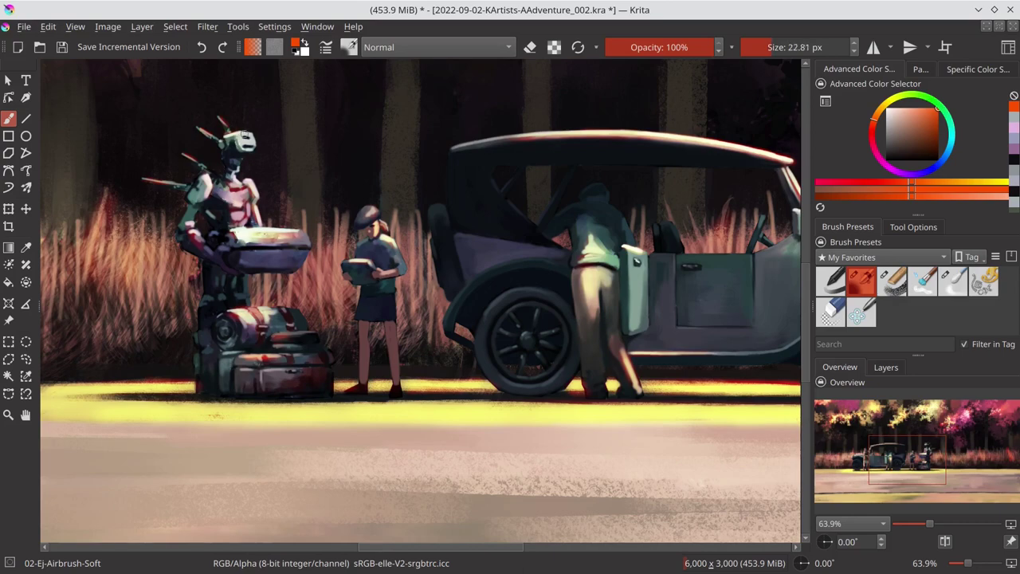
Step: Zoom out, save, mirror the view to check composition, and save again
key("minus")
key("minus")
key("minus")
key("minus")
key("minus")
key("ctrl+s")
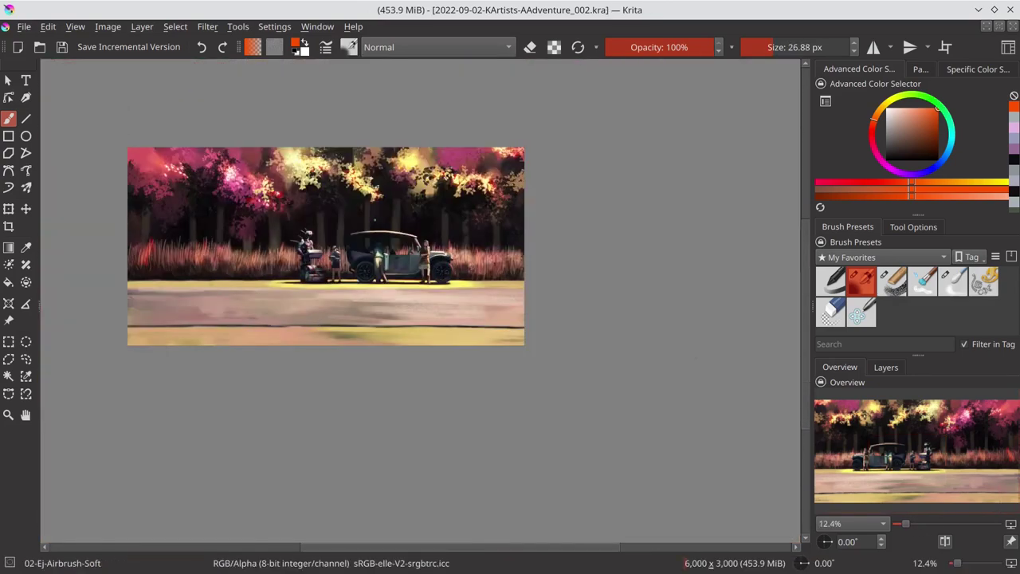
left_click(885, 367)
left_click(840, 367)
key("m")
key("ctrl+s")
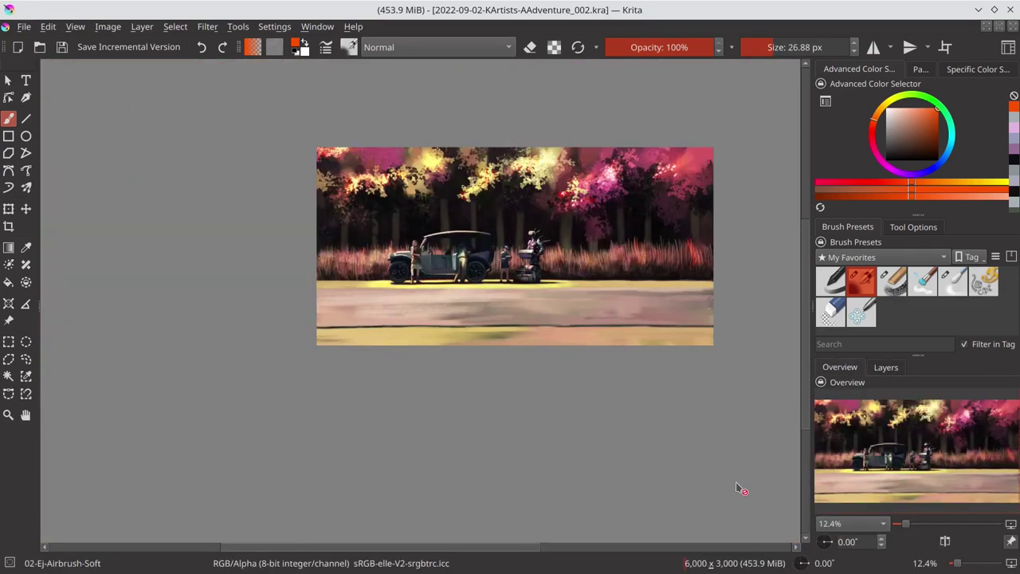